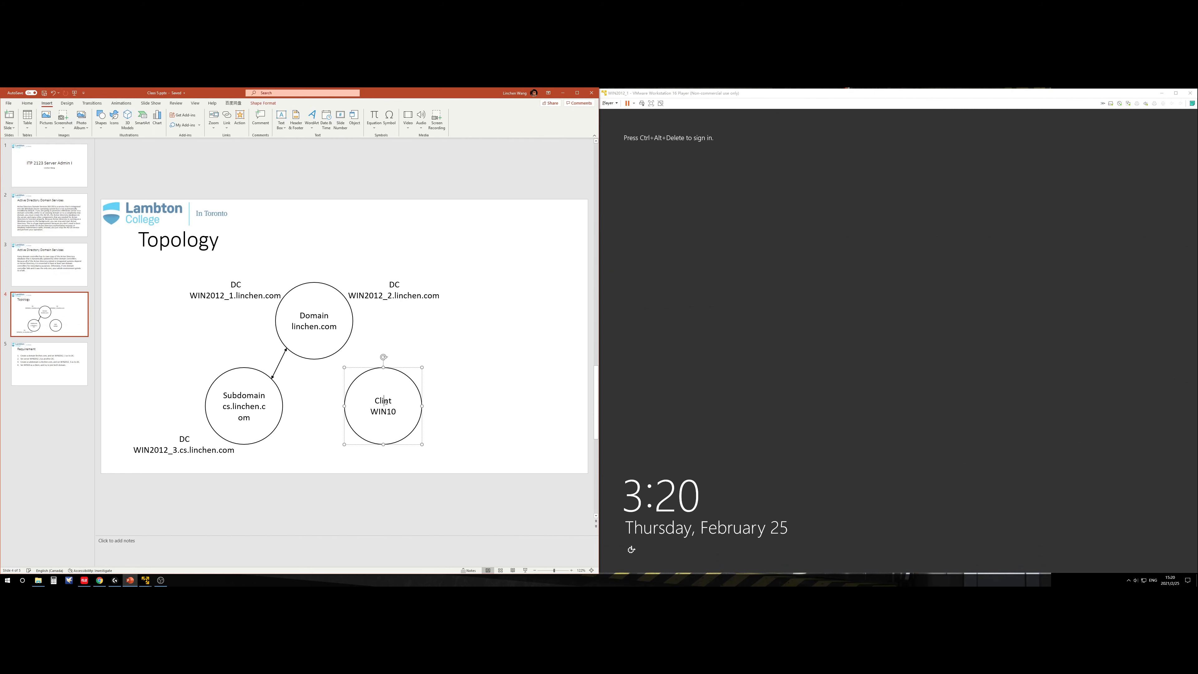
Step: Correct the circle's label to 'Client', show the slide in reading view, then maximize the WIN2012_1 VM
text(e)
click(466, 454)
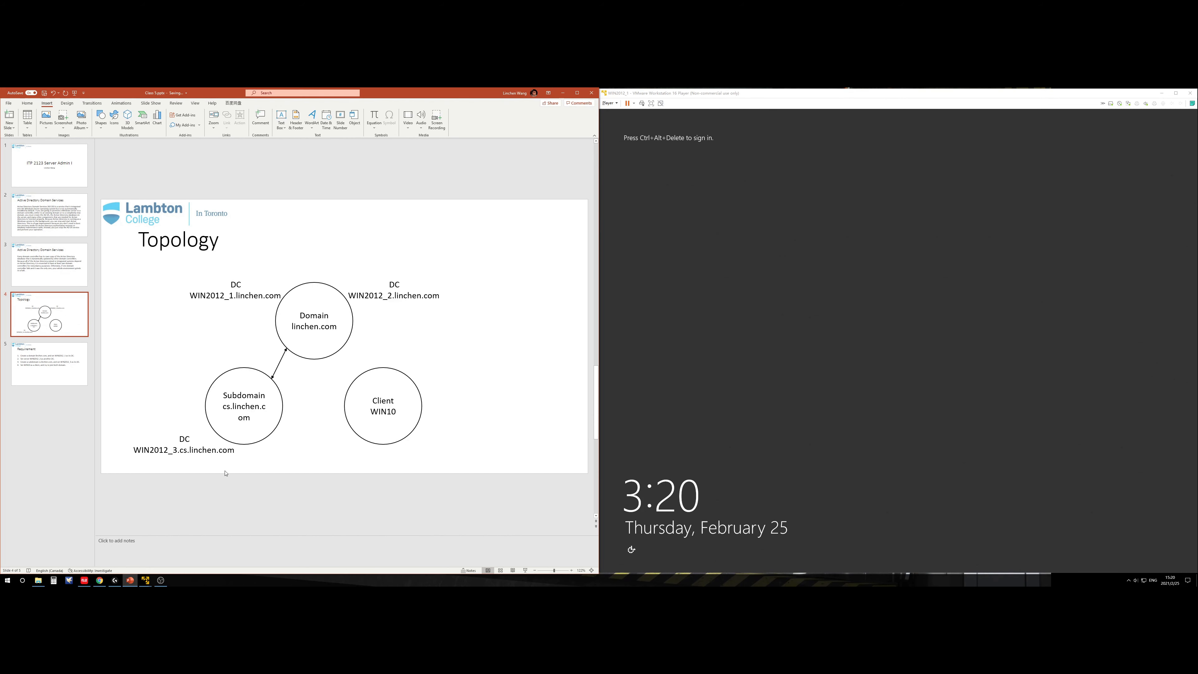
click(512, 570)
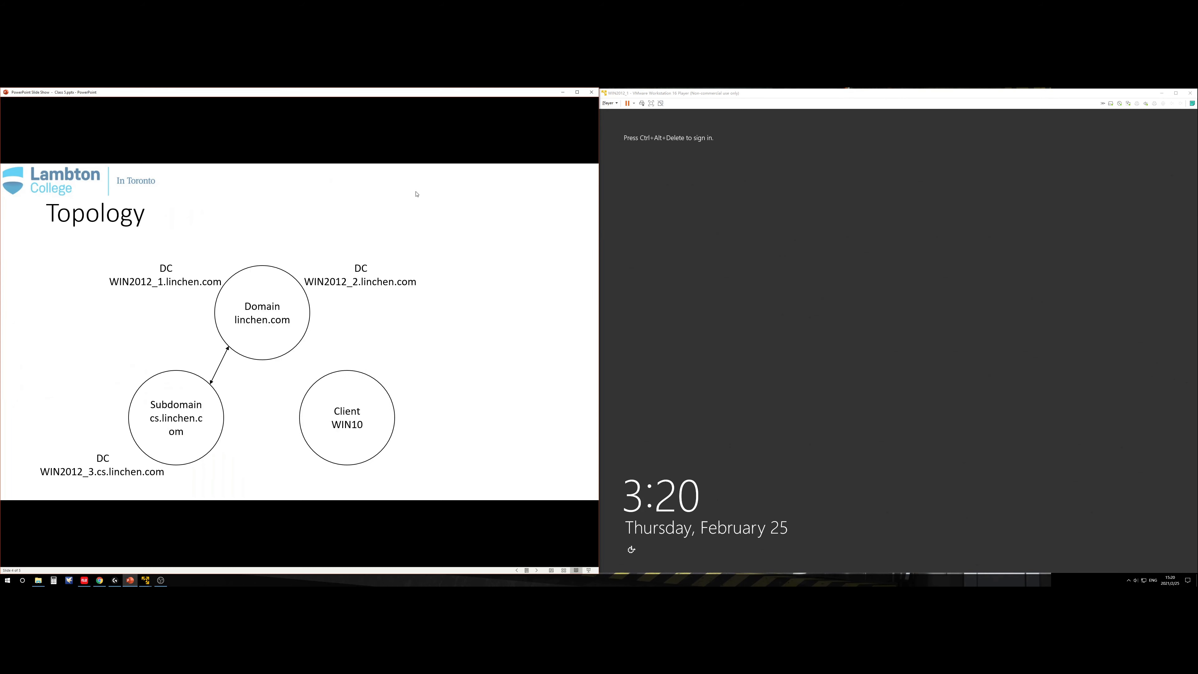
click(704, 140)
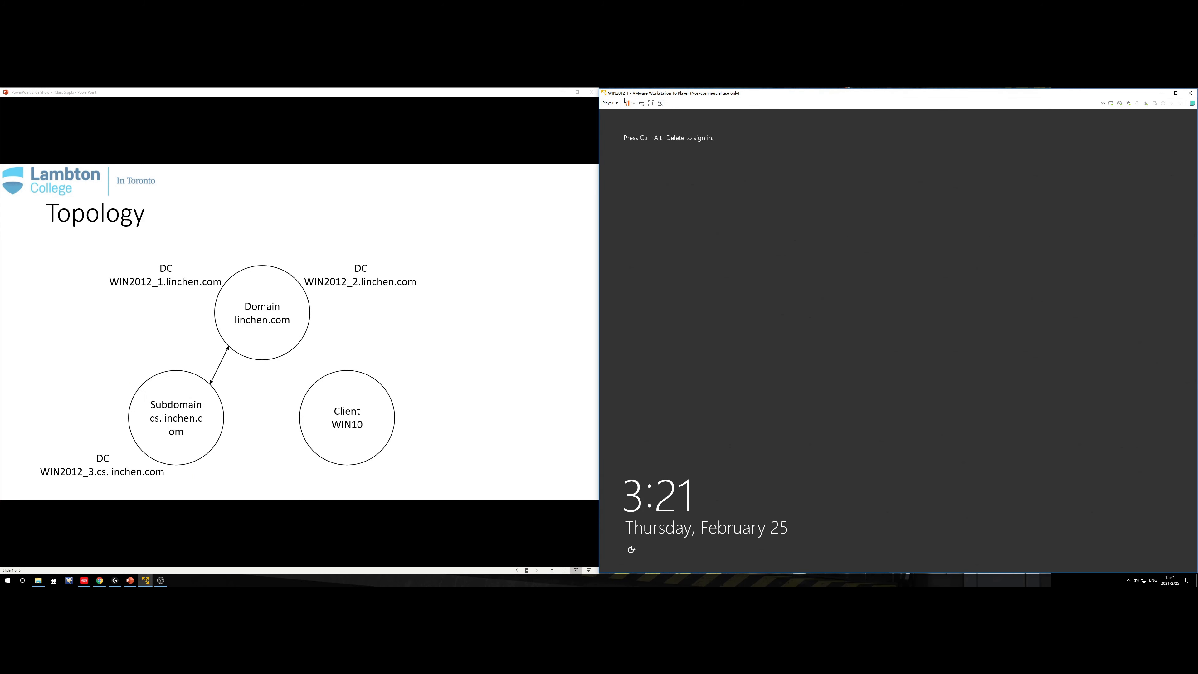
click(1175, 93)
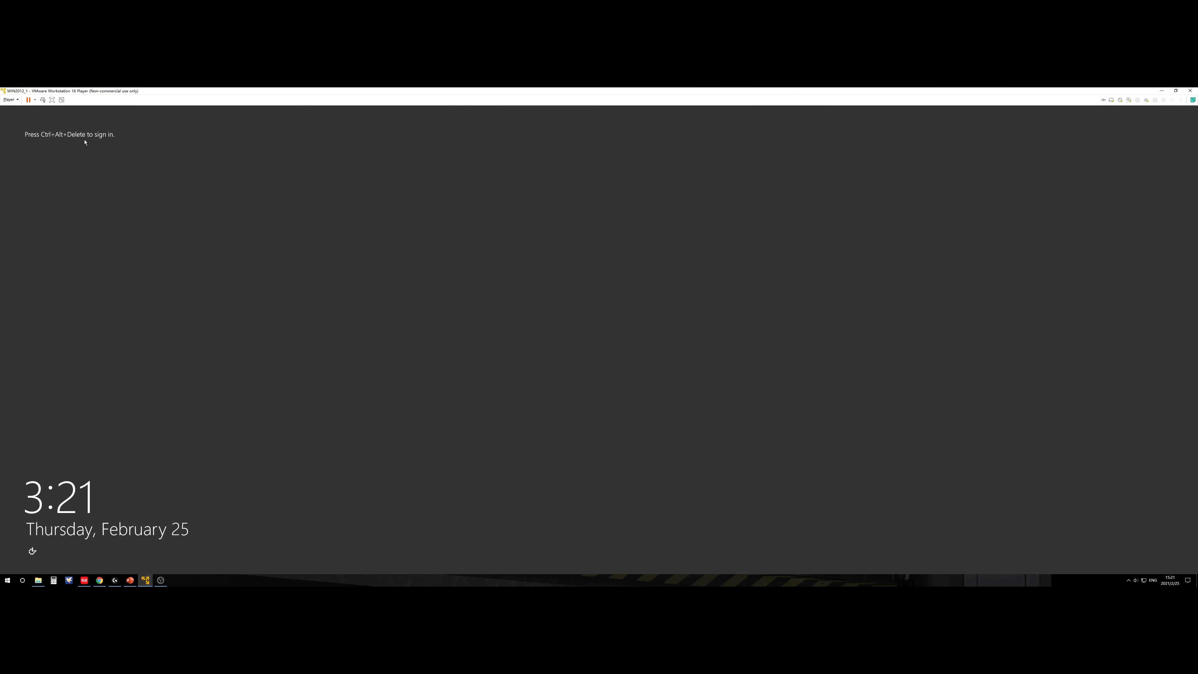
Step: Sign in to WIN2012_1 as Administrator with the account password and open the Run dialog
click(42, 99)
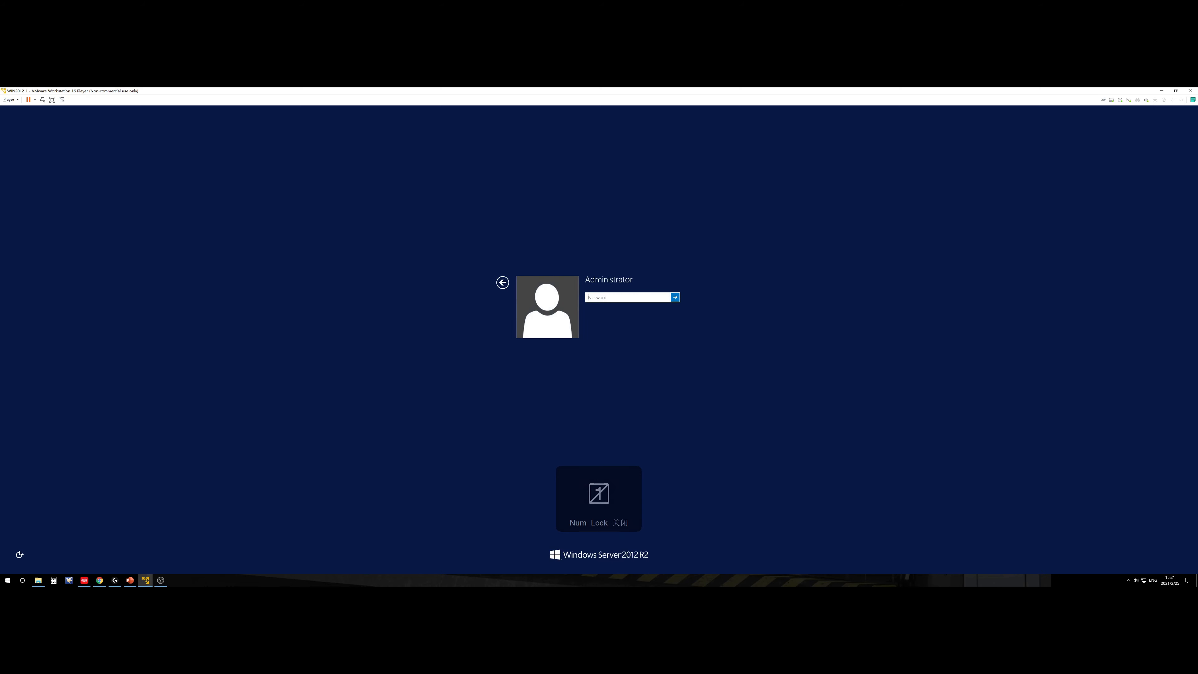
text(123456)
key(Return)
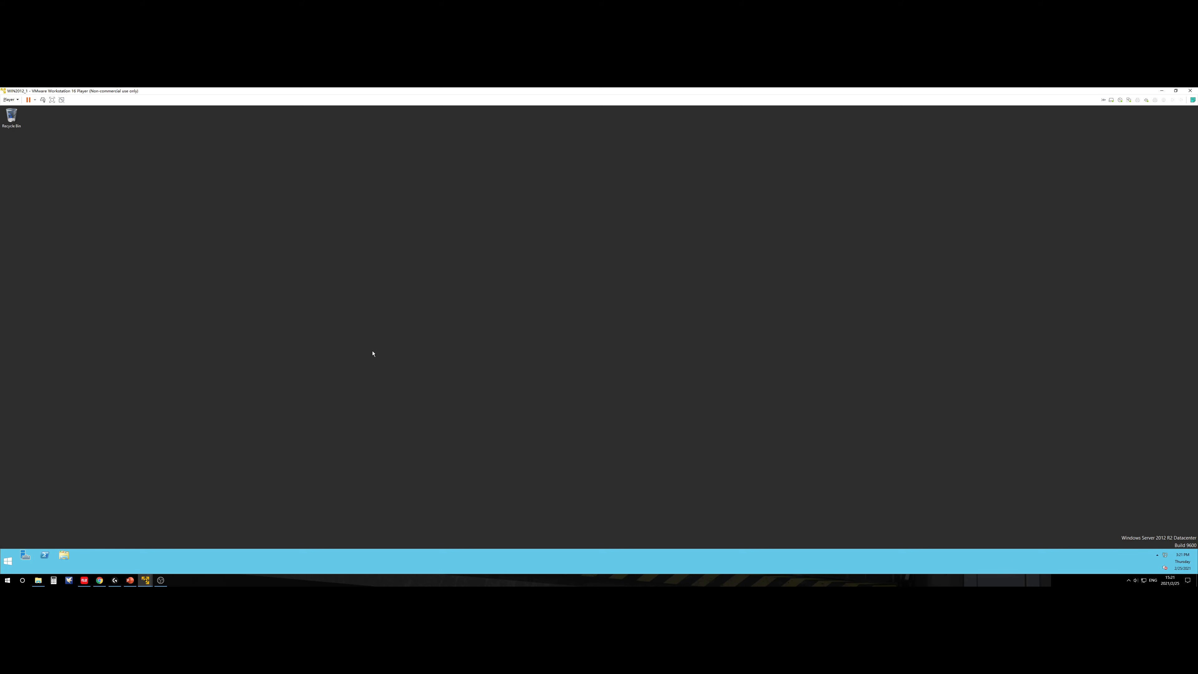
key(super+r)
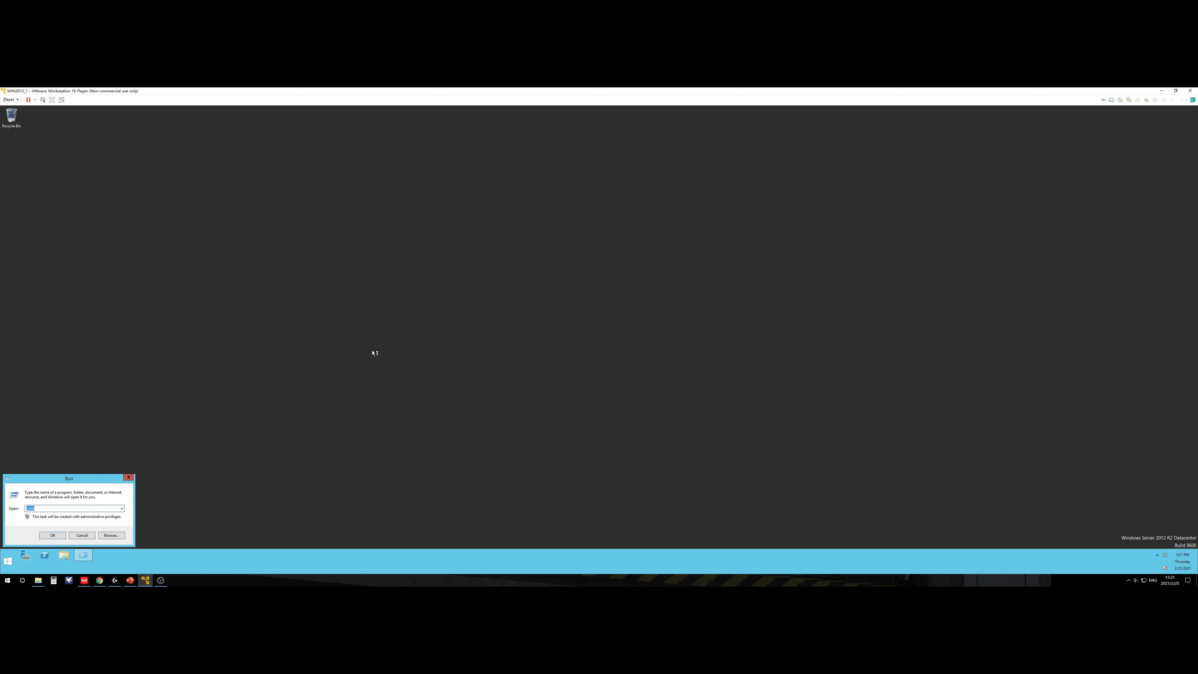
Step: Launch cmd from Run, centre its window, and run hostname to confirm WIN2012_1
key(Return)
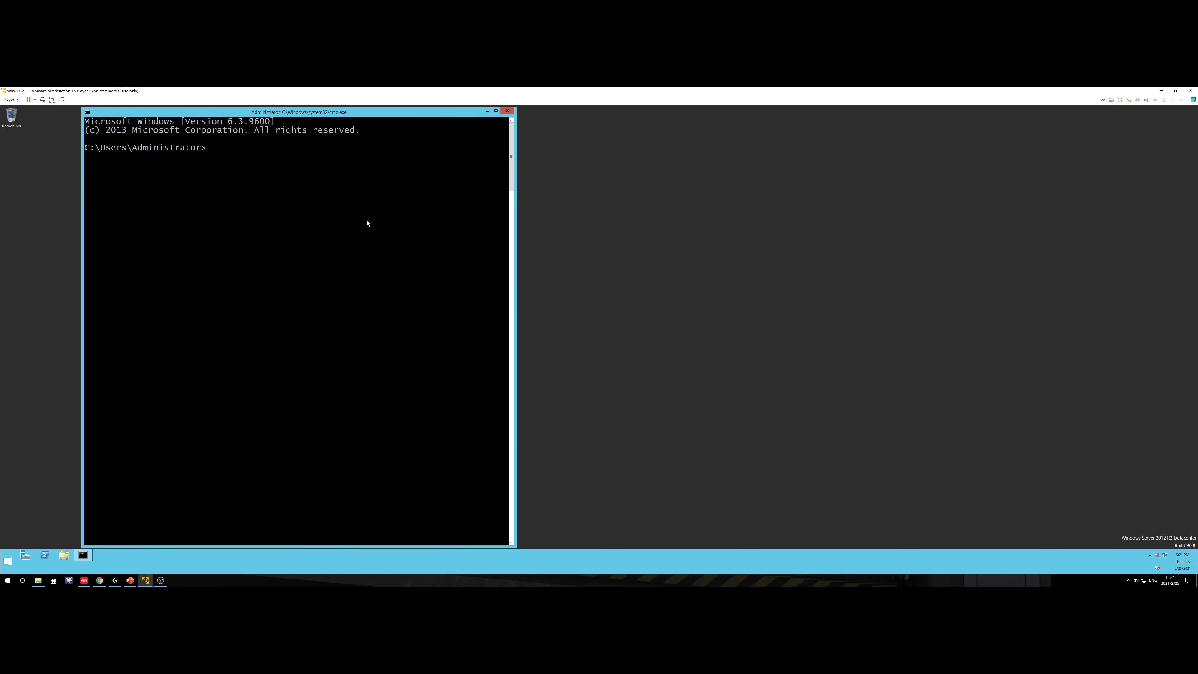
drag(348, 112, 612, 118)
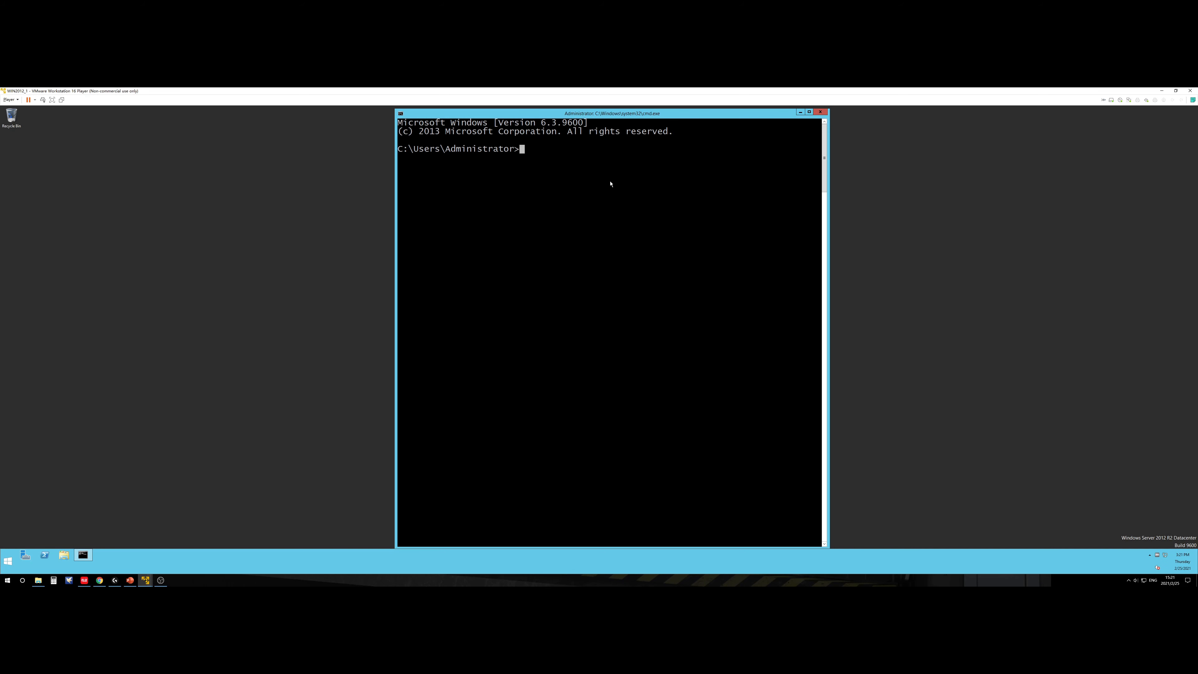
text(host)
key(BackSpace)
key(BackSpace)
text(ostn)
key(BackSpace)
text(name)
key(Return)
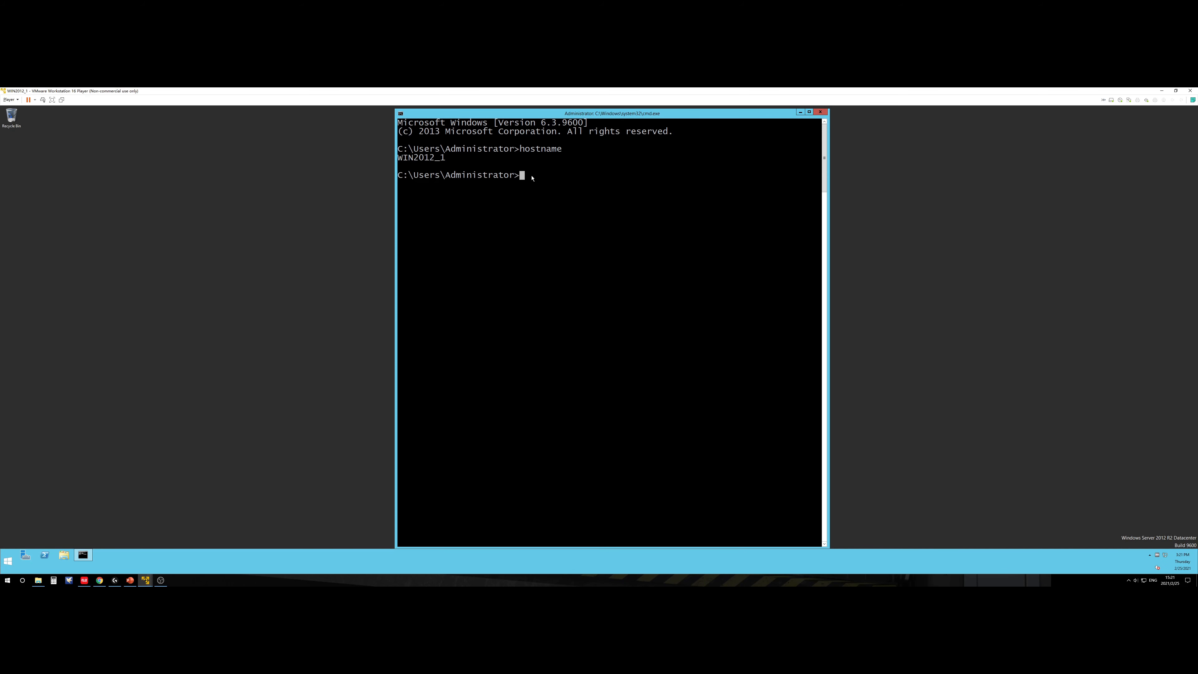
Step: Run ipconfig /all to show DHCP address 192.168.44.129 and DNS 192.168.44.2, then open the tray network menu
text(ipconfig /all)
key(Return)
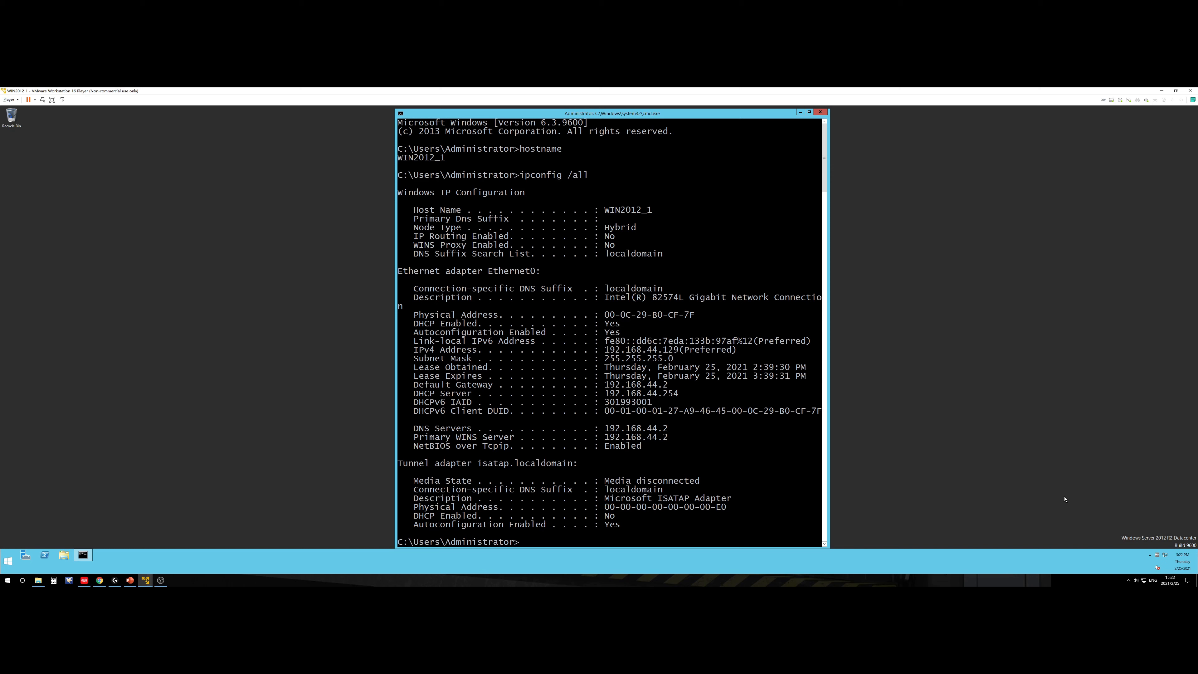
right_click(1156, 553)
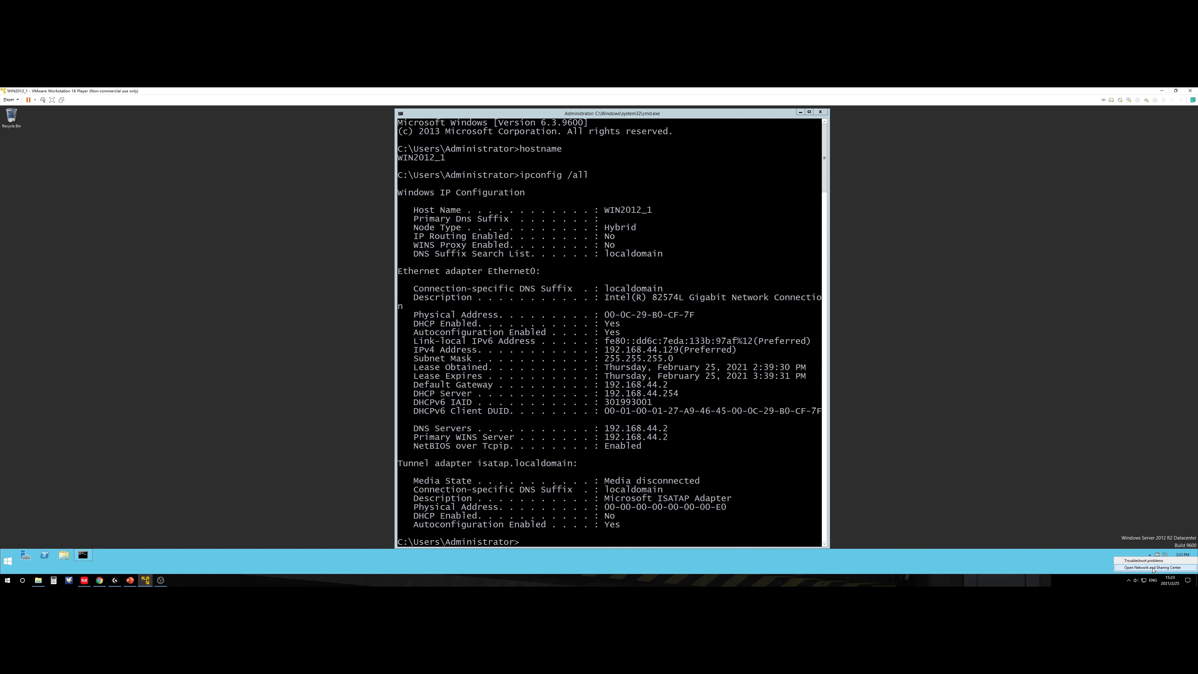
Step: Open Ethernet0's IPv4 properties and switch both IP address and DNS server to manual entry
click(1153, 567)
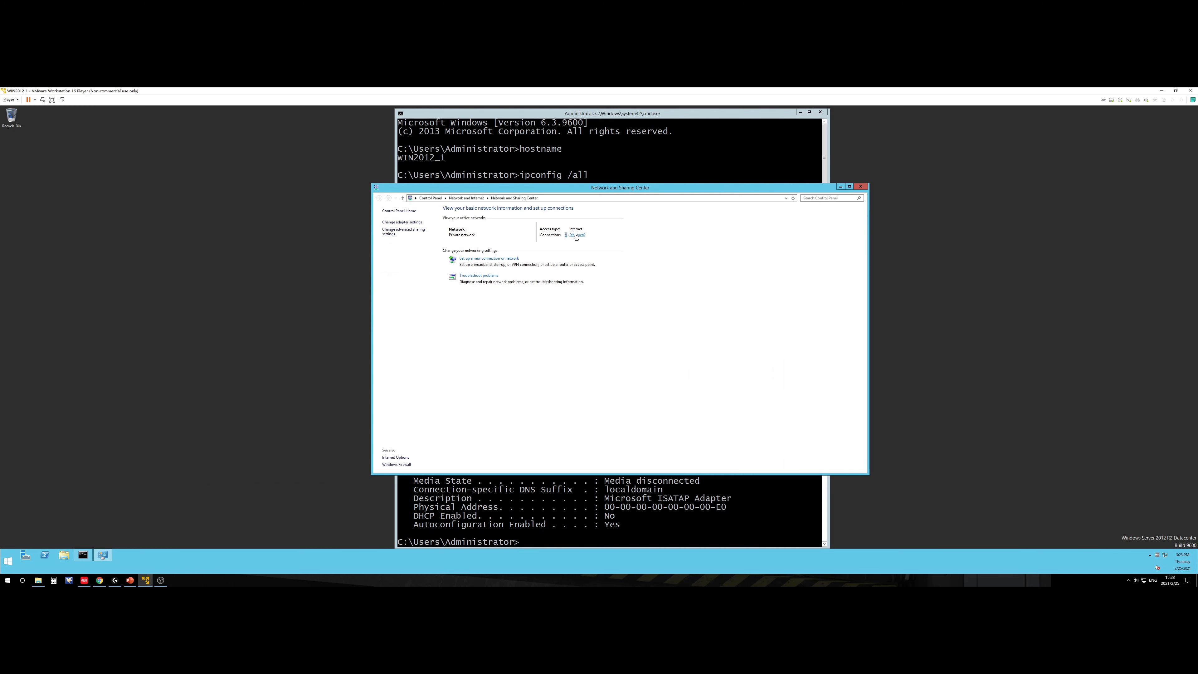
click(575, 236)
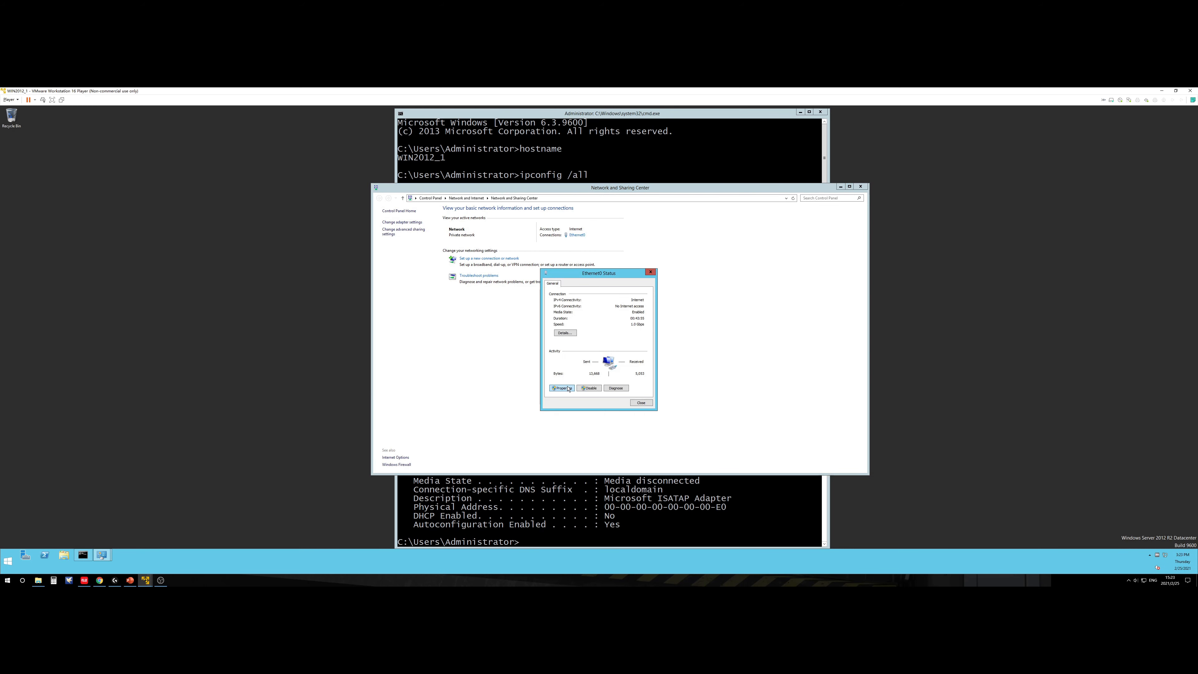
click(568, 388)
double_click(583, 366)
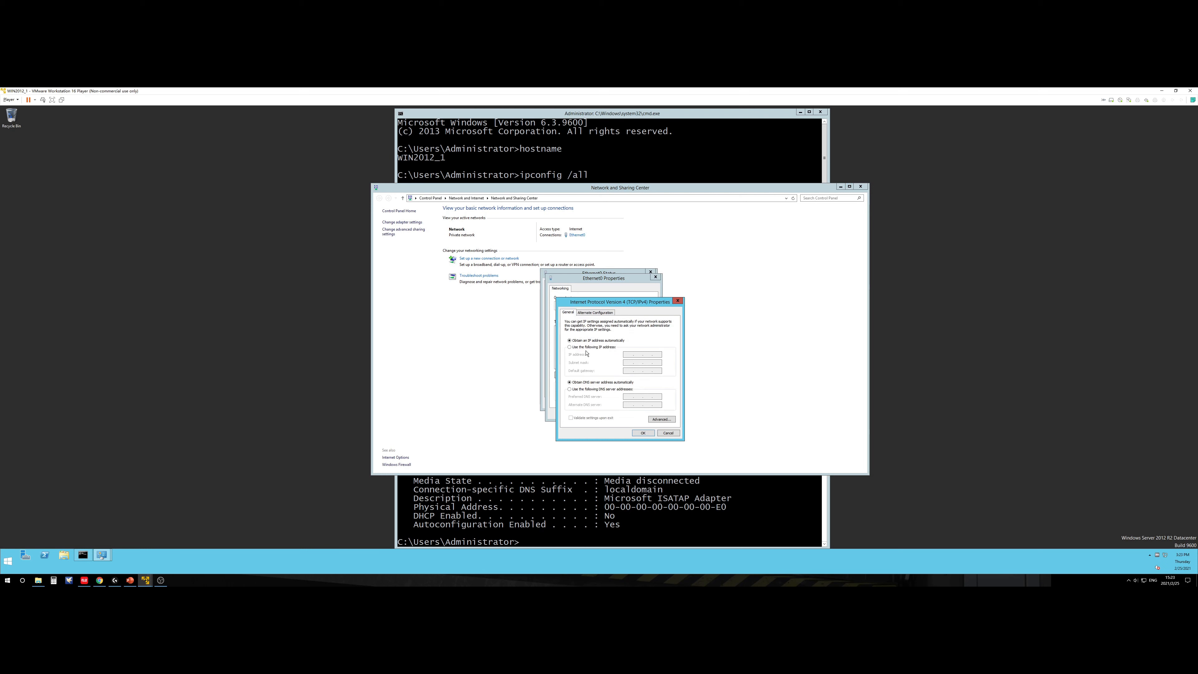
click(590, 389)
drag(641, 191, 1028, 197)
drag(684, 116, 338, 122)
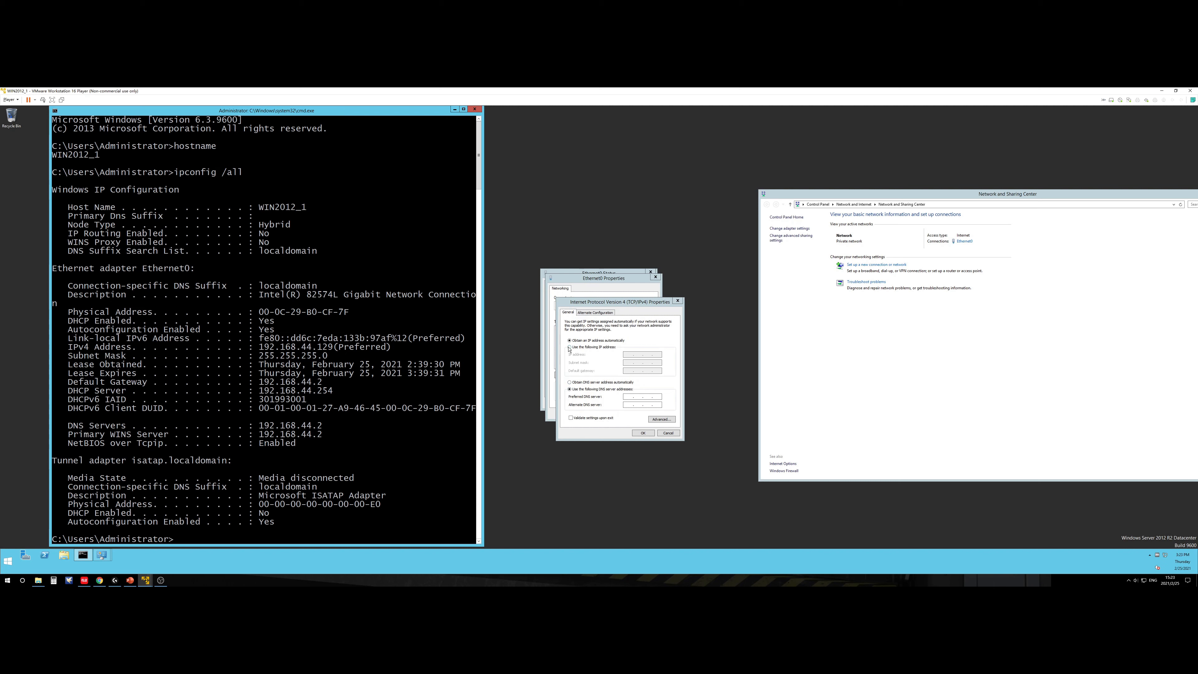
click(593, 347)
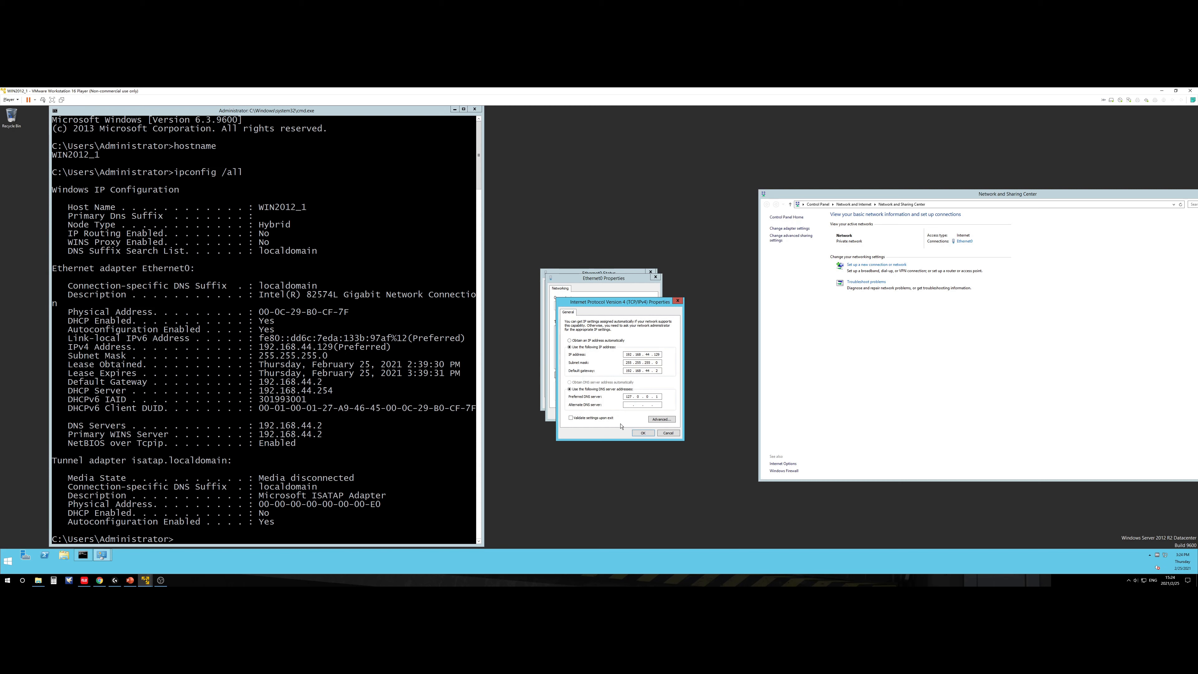
Step: Apply static IP 192.168.44.129, mask 255.255.255.0, gateway 192.168.44.2, DNS 127.0.0.1, and rerun ipconfig /all
click(641, 433)
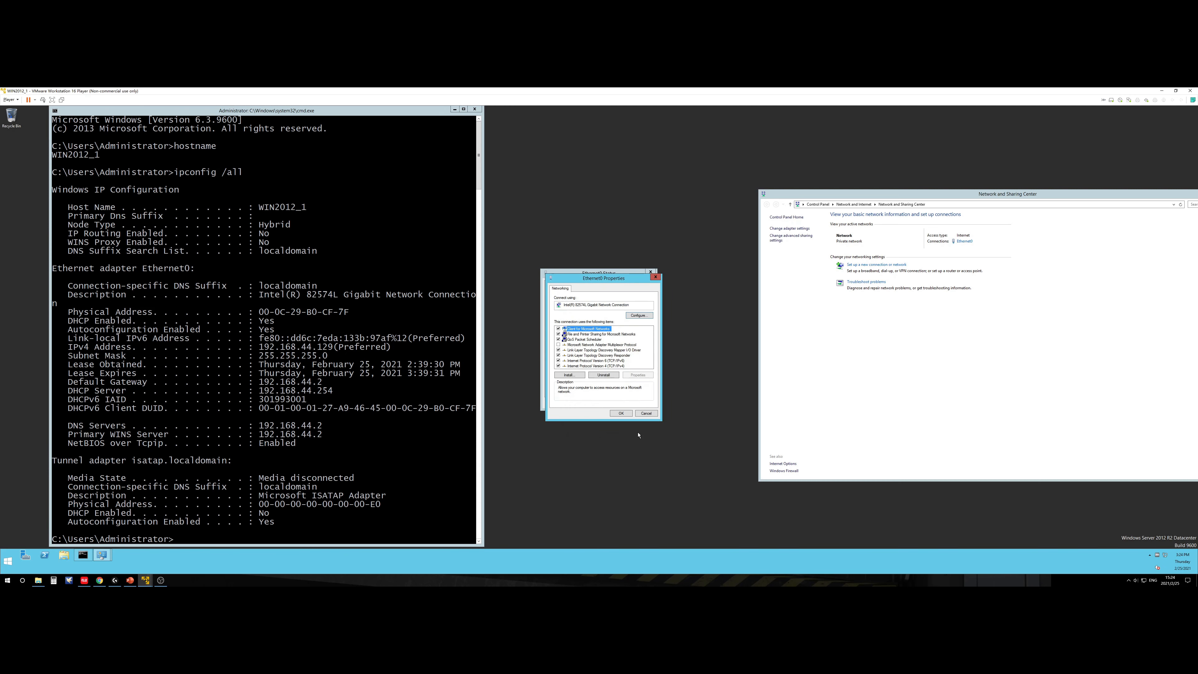
click(621, 414)
click(640, 402)
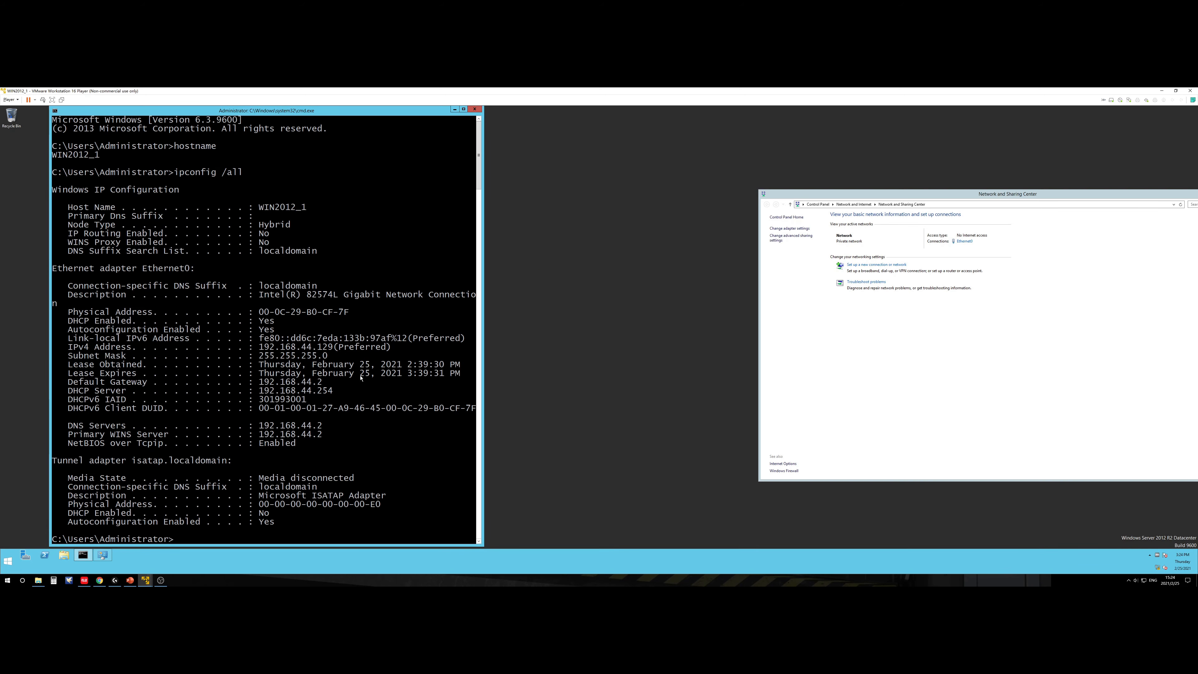
key(Up)
key(Return)
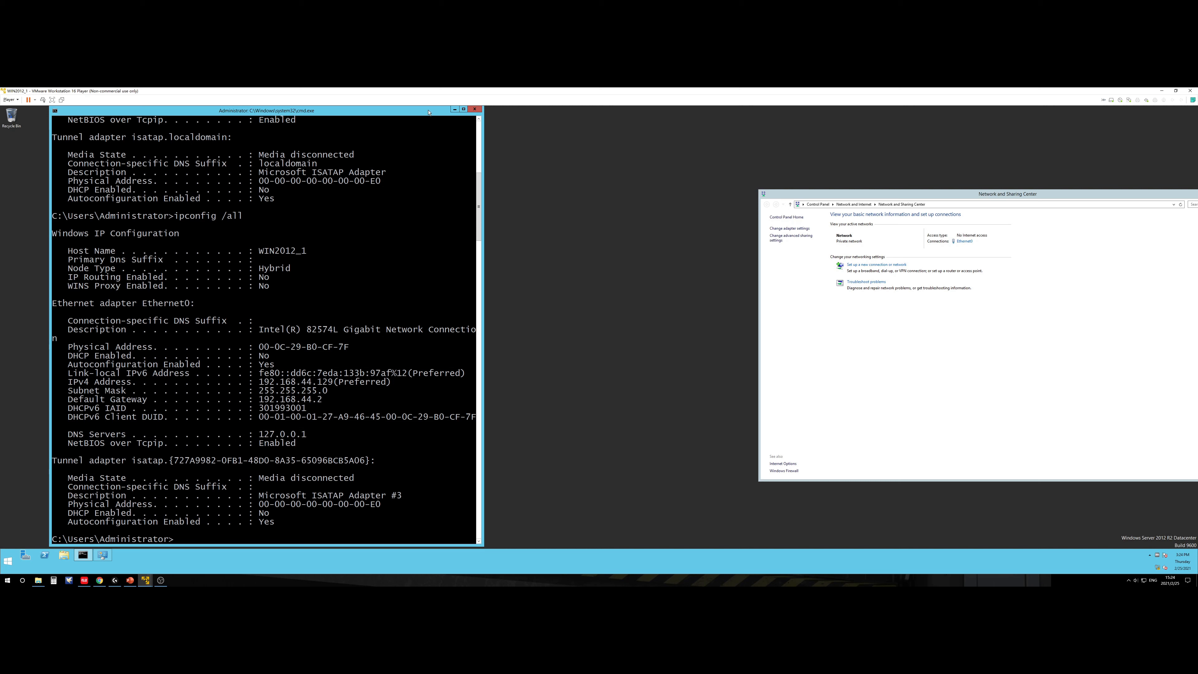
Step: Drag the Command Prompt showing Ethernet0's static settings to the centre of the desktop
drag(421, 110, 790, 111)
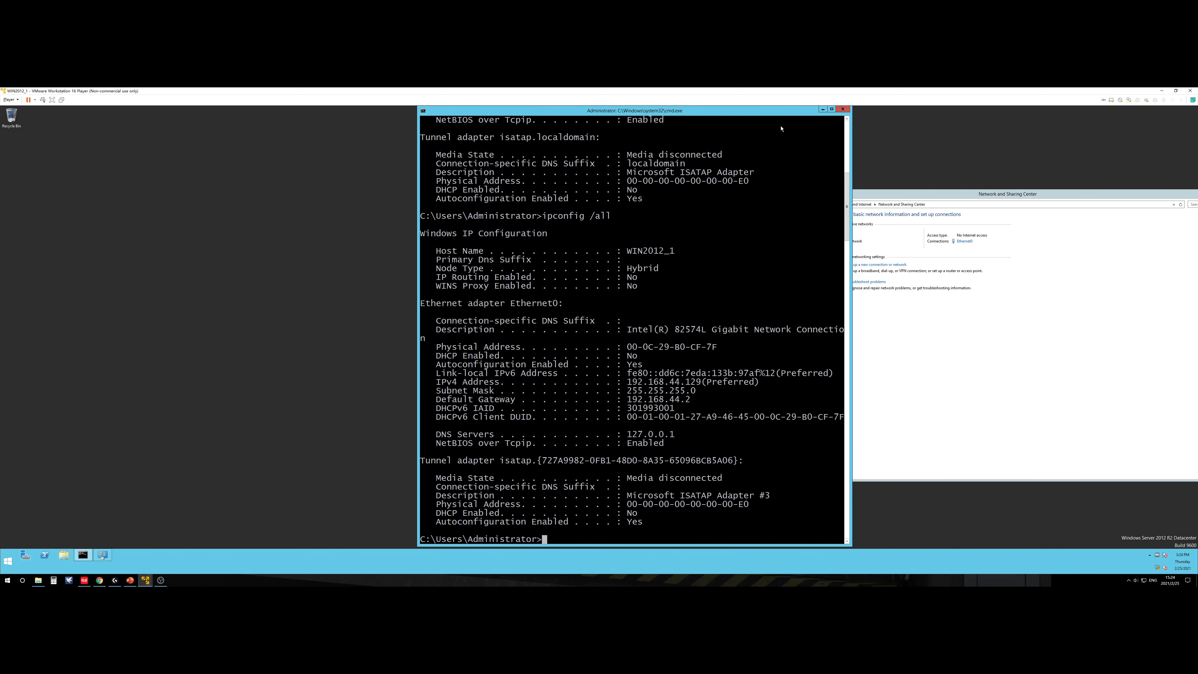
click(530, 583)
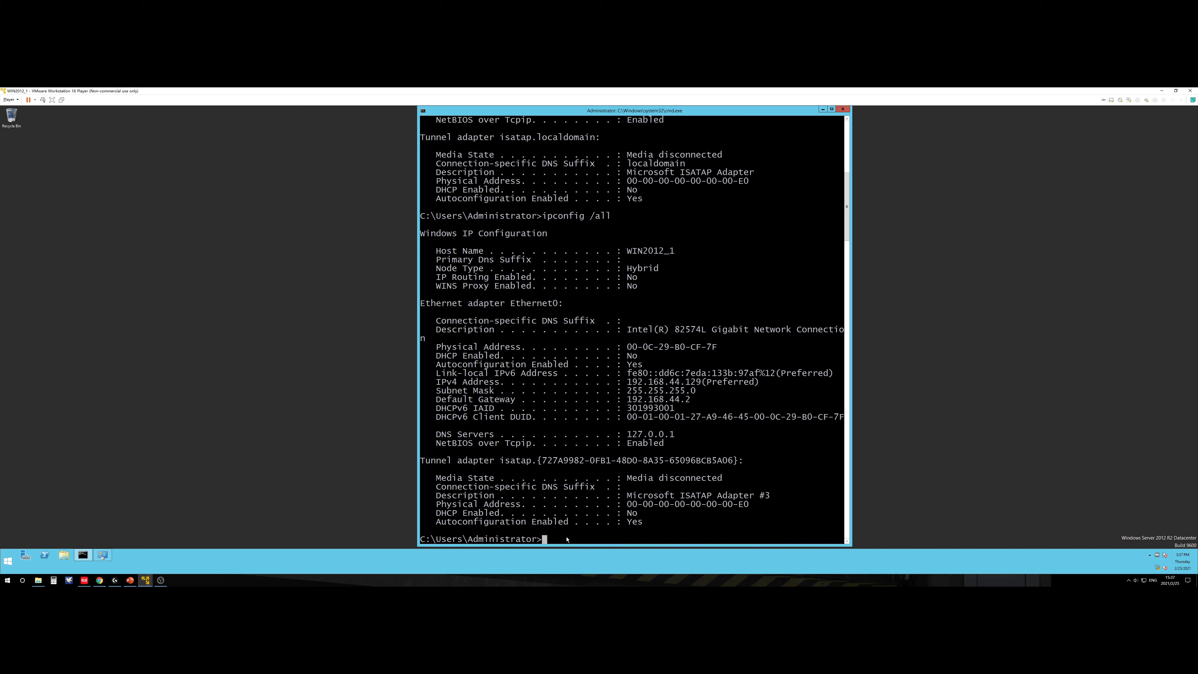
Step: Run dcpromo, correcting the 'dc promo' typo, and dismiss the notice pointing to Server Manager
text(dc promo)
key(Return)
key(Up)
key(Left)
key(Left)
key(Left)
key(Left)
key(Left)
key(Left)
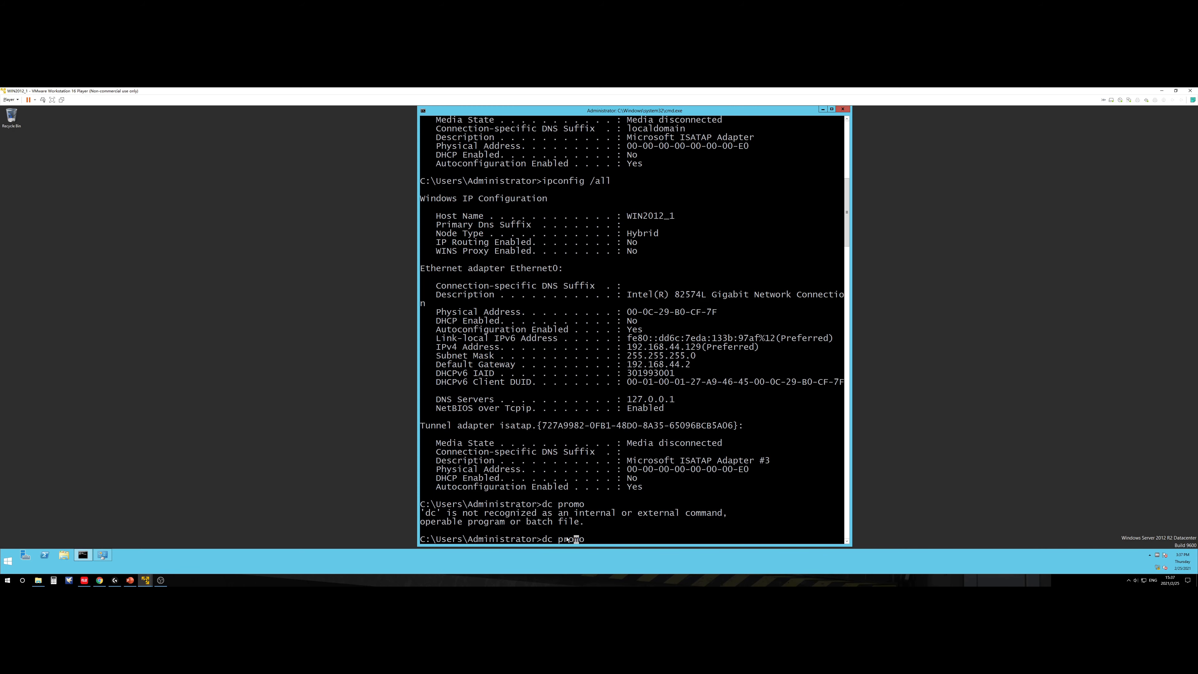
key(Delete)
key(Return)
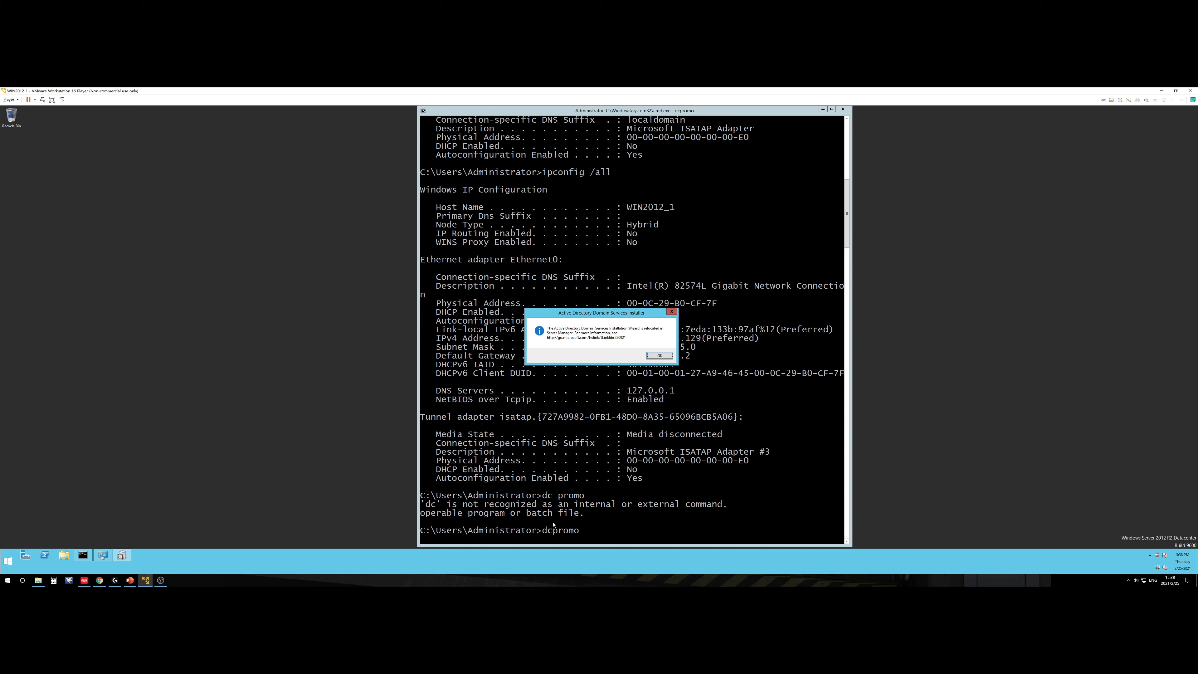
click(649, 354)
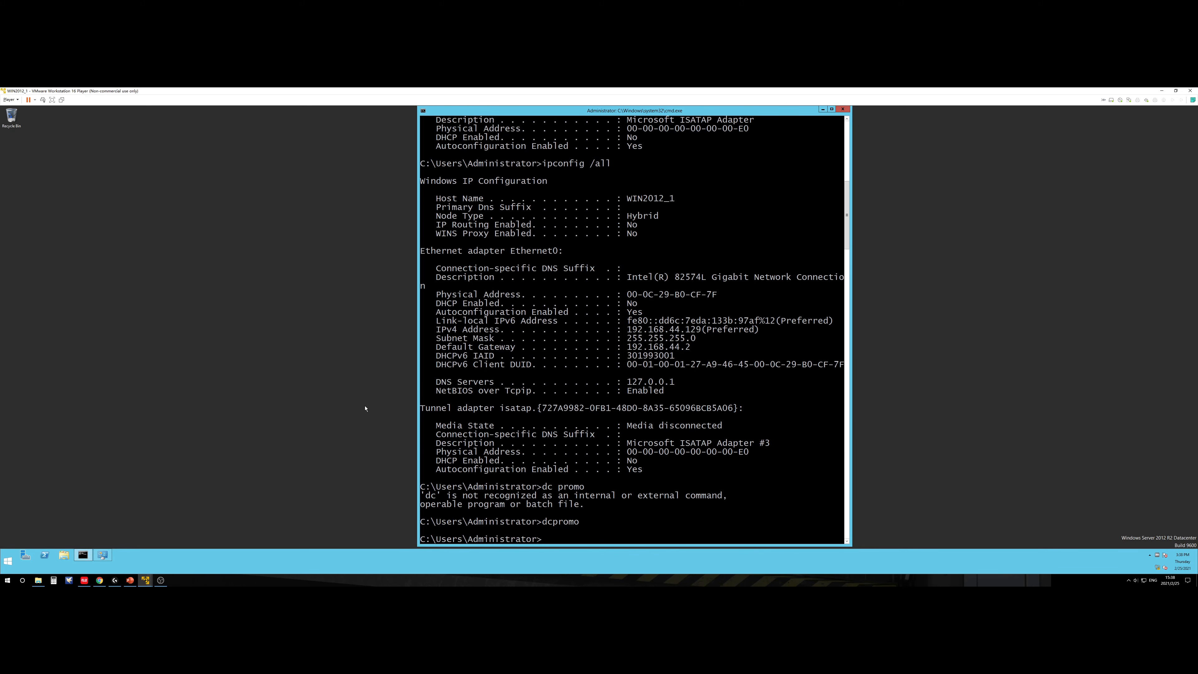
Step: Minimize the command prompt and launch Add Roles and Features from Server Manager's Manage menu
click(822, 108)
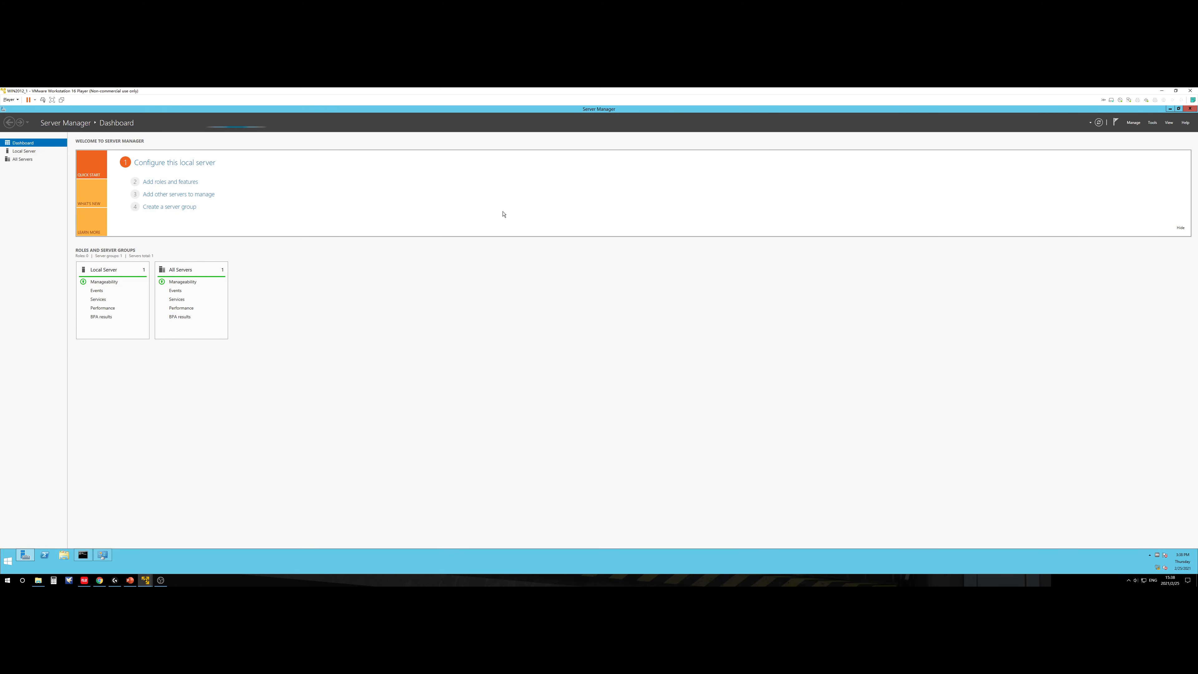
click(1133, 124)
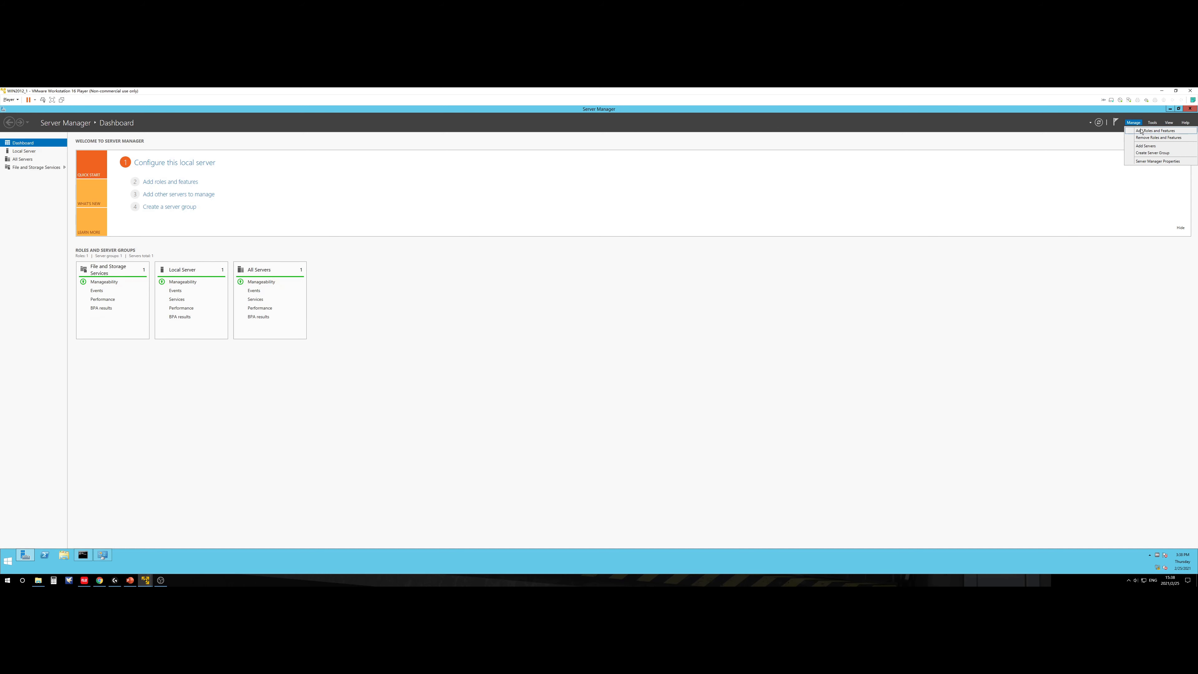
click(1141, 131)
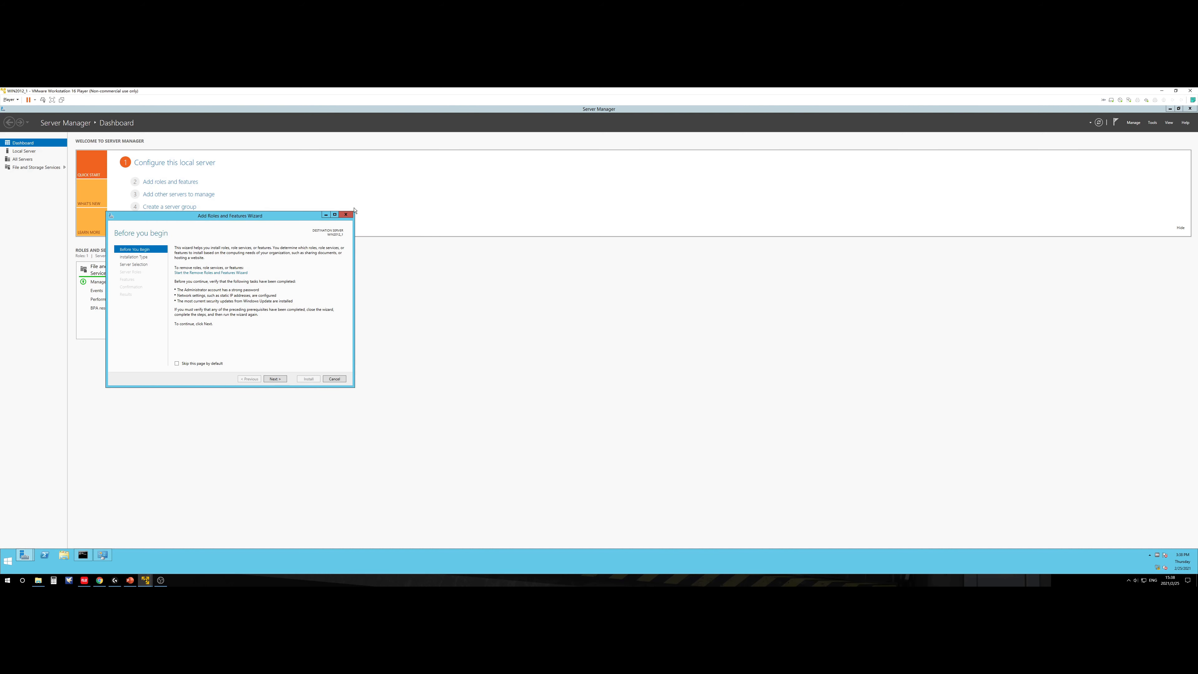
Step: Move the wizard aside and advance with role-based installation on the local server
drag(248, 220, 707, 241)
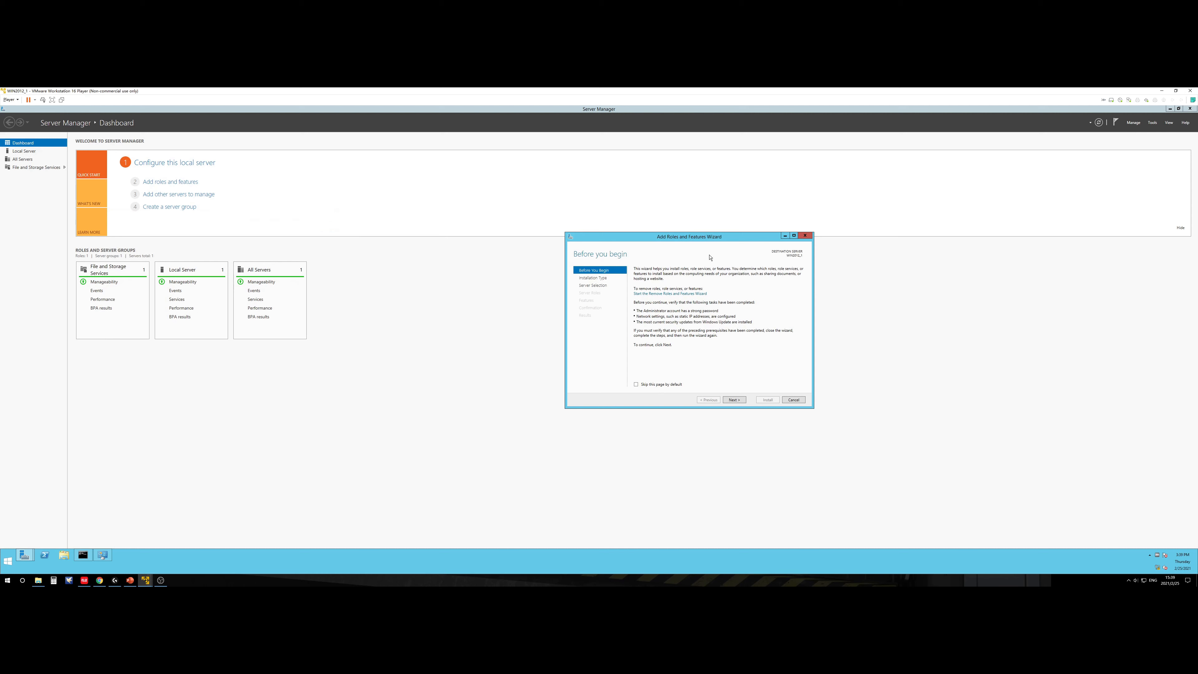
click(737, 401)
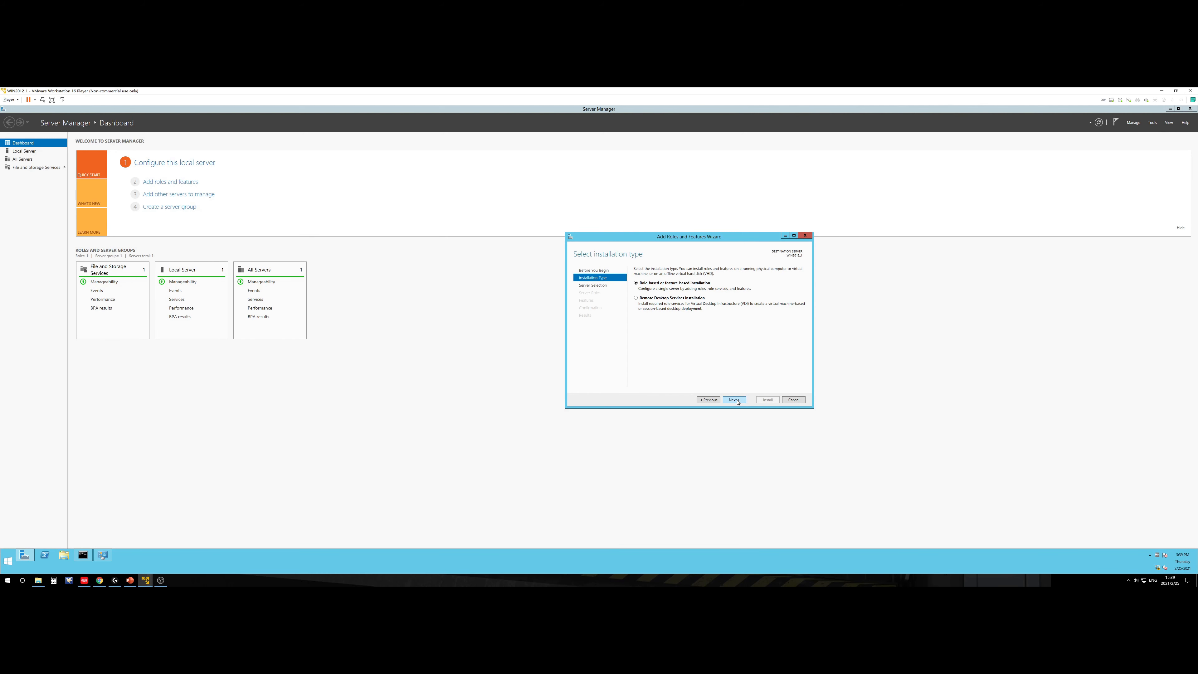
click(737, 400)
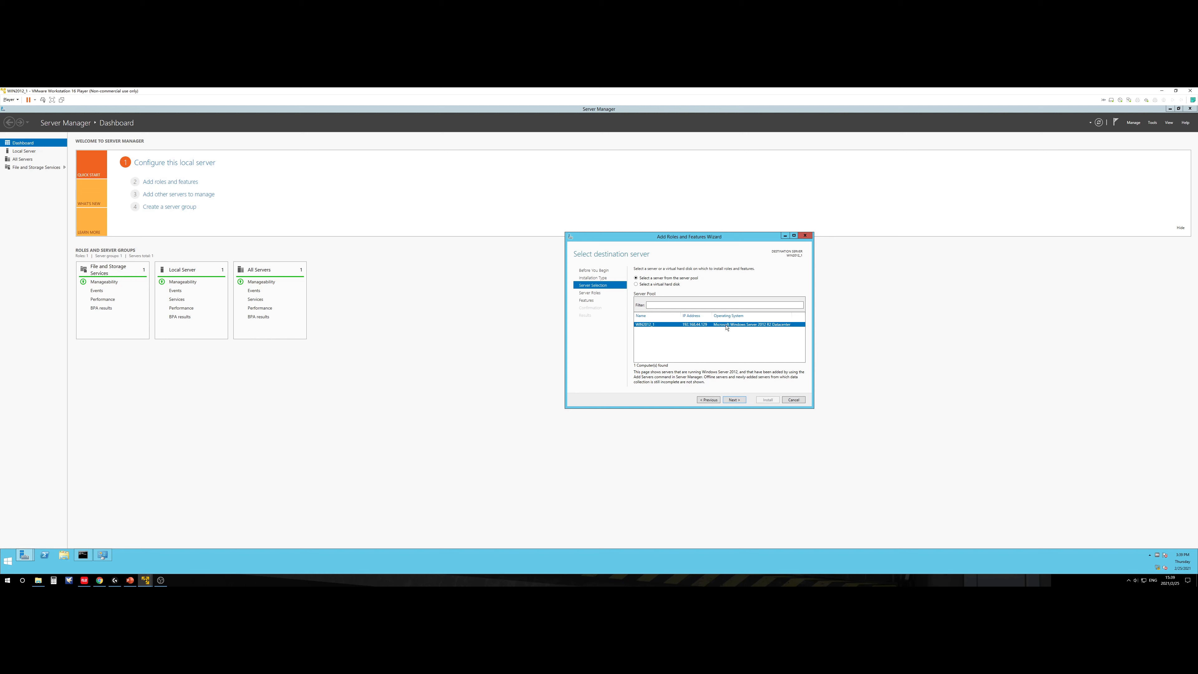
click(740, 400)
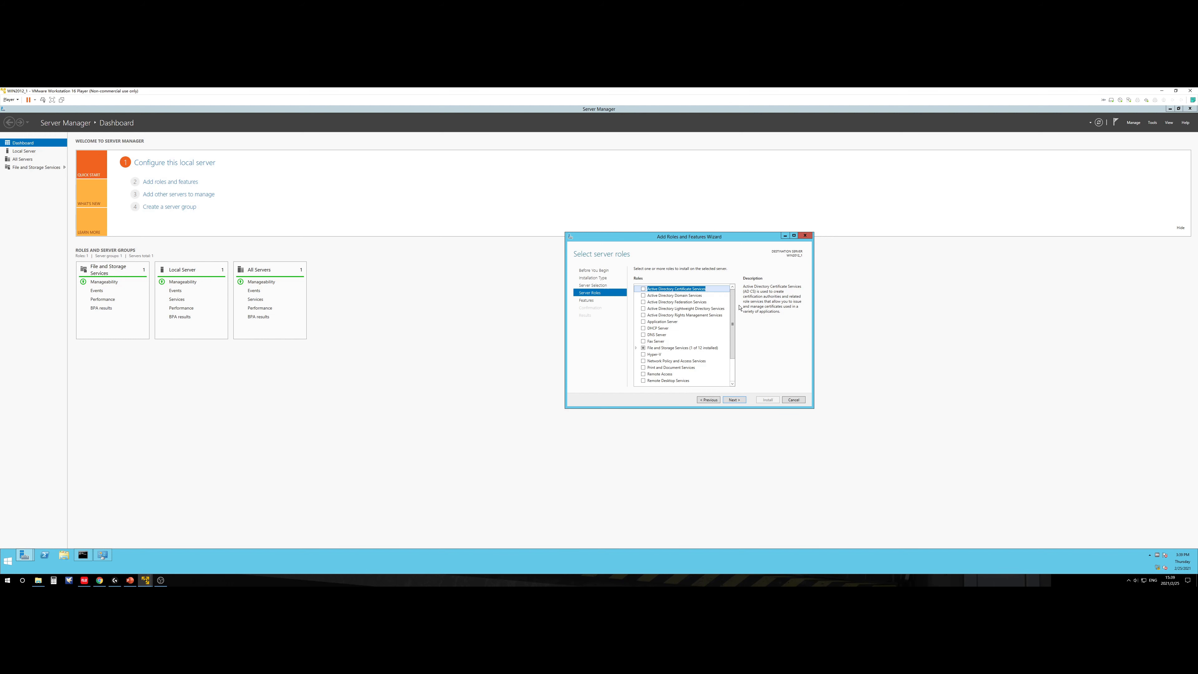
Step: Tick Active Directory Domain Services and DNS Server, adding each role's required management features
click(643, 296)
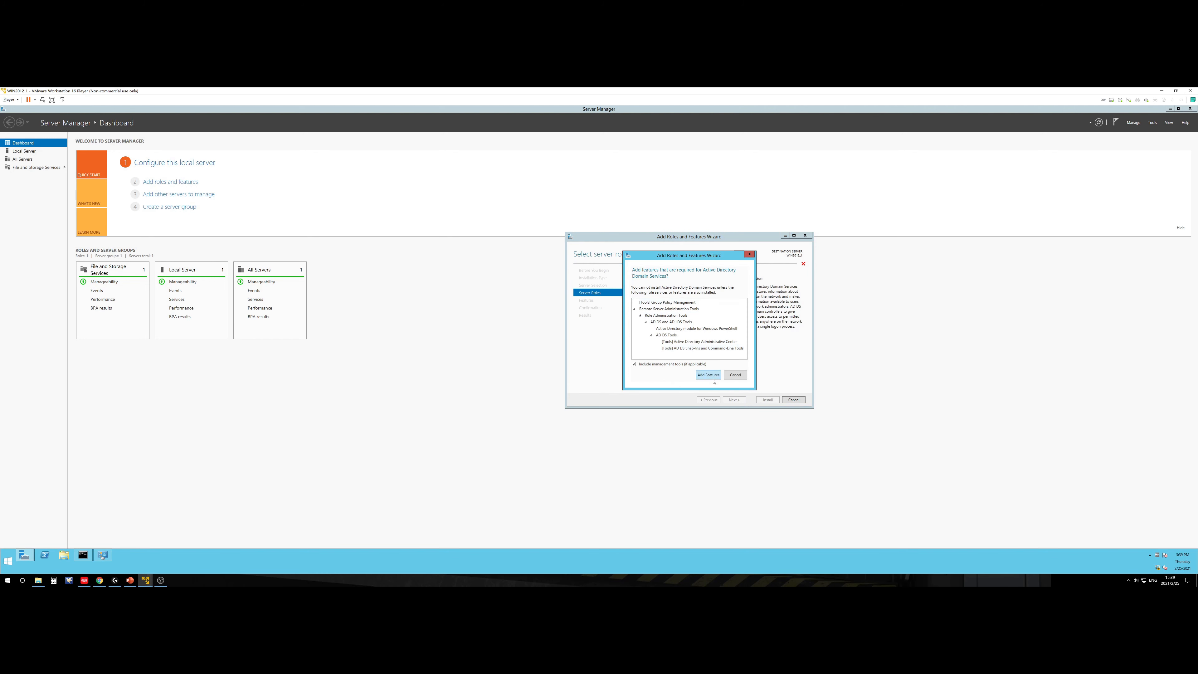
click(708, 376)
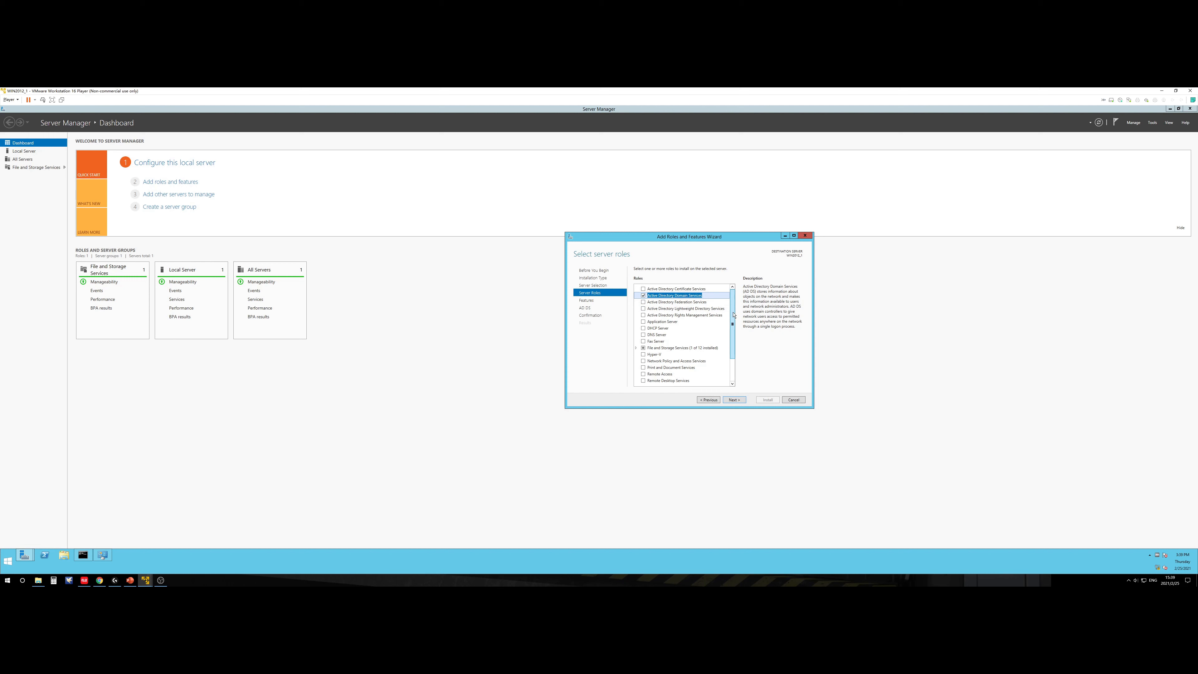
click(642, 334)
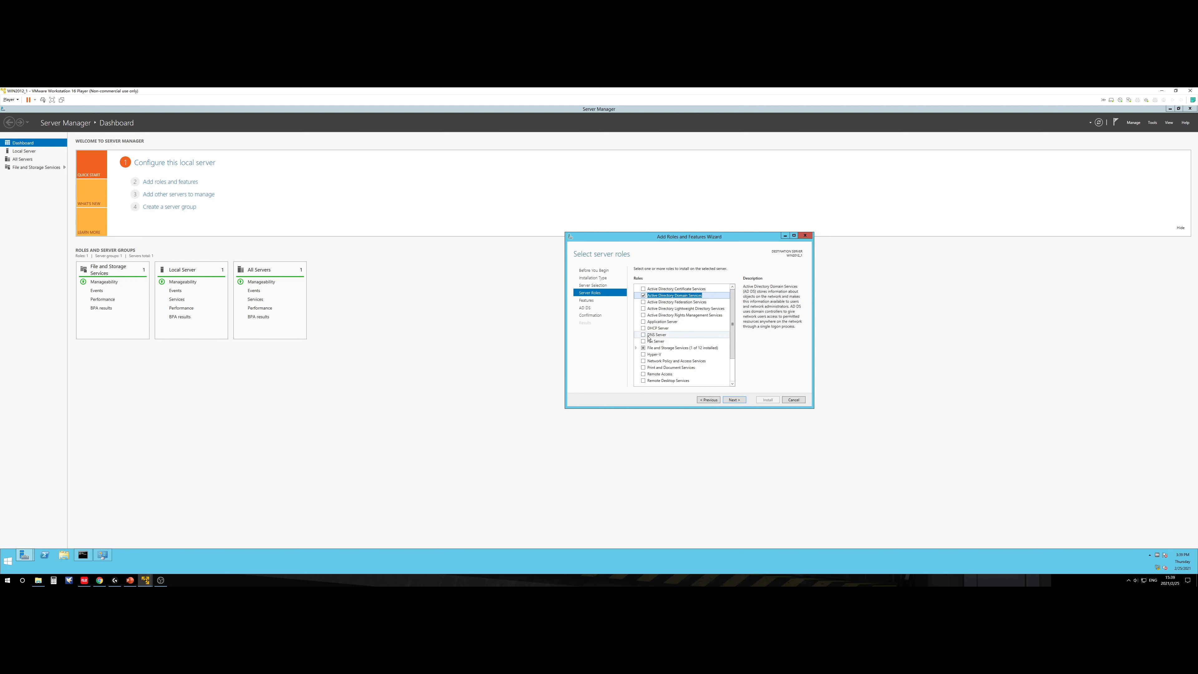
click(708, 372)
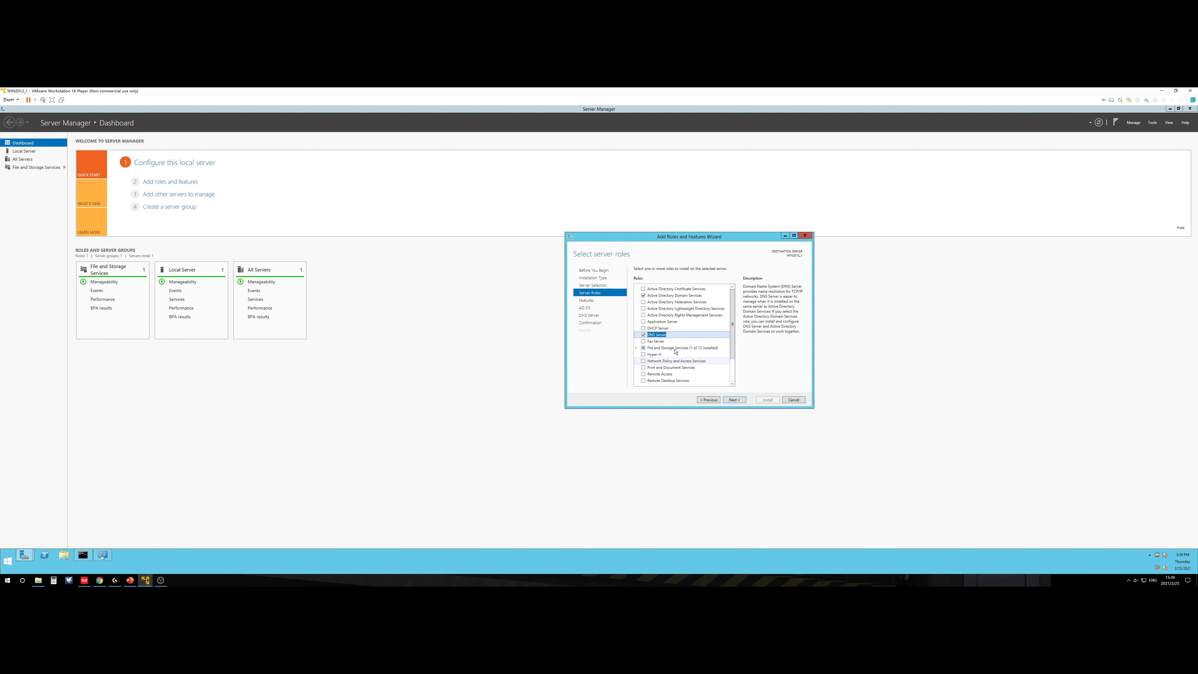
click(643, 296)
Step: Skip past Features, AD DS and DNS Server pages and allow automatic restart if required
click(739, 400)
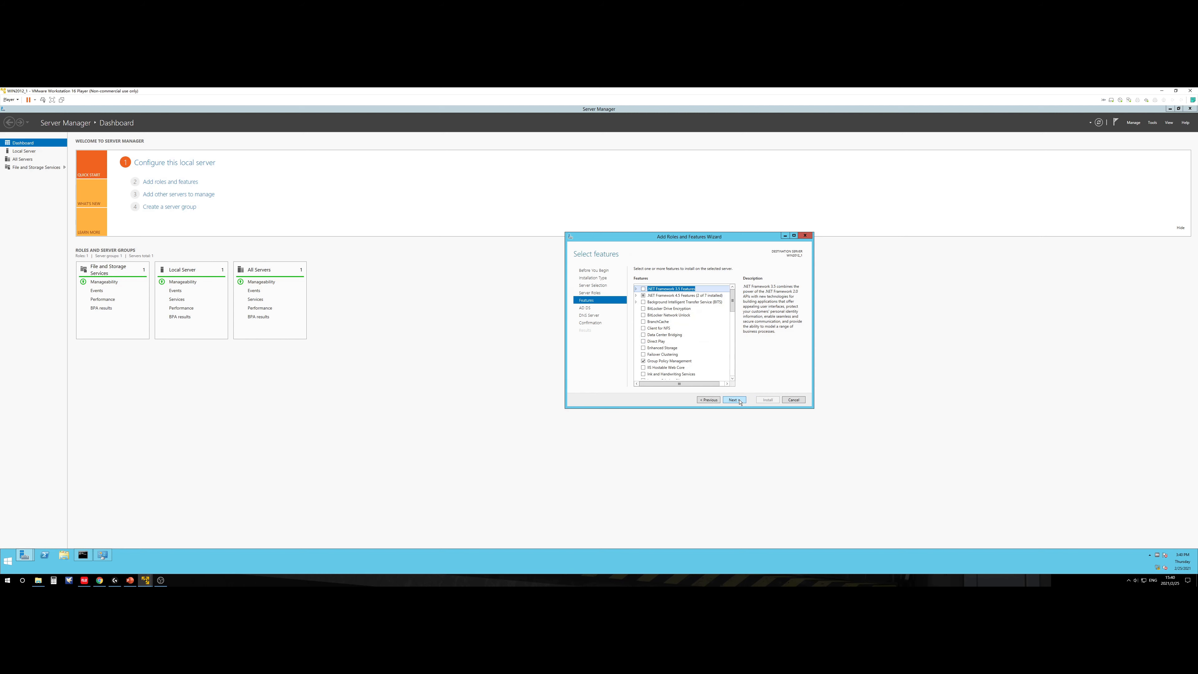
click(738, 400)
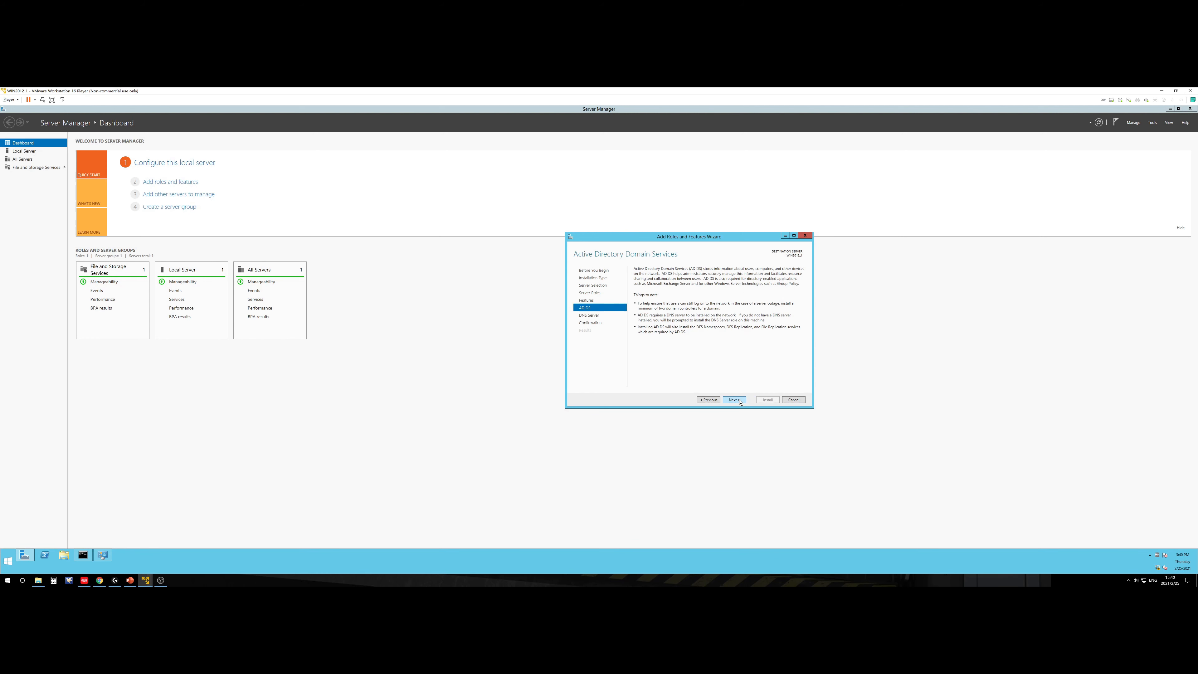
click(739, 400)
click(739, 401)
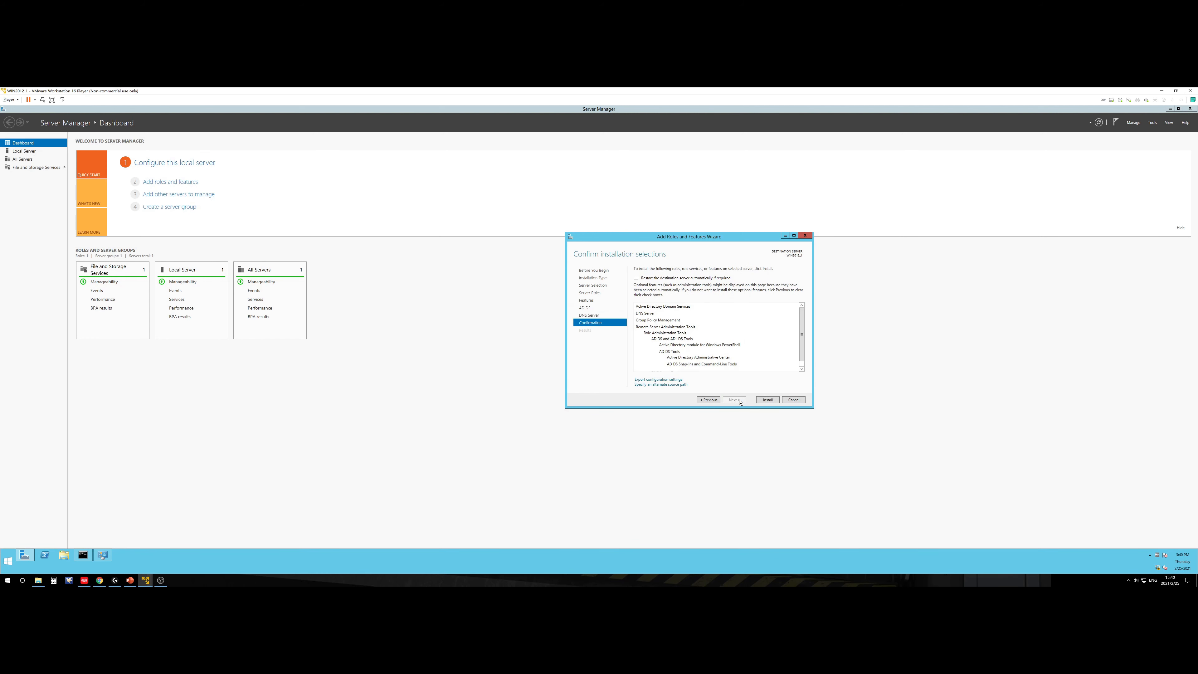
click(670, 279)
click(623, 352)
Step: Install AD DS, DNS Server and Group Policy Management, then close the wizard once it succeeds
click(767, 400)
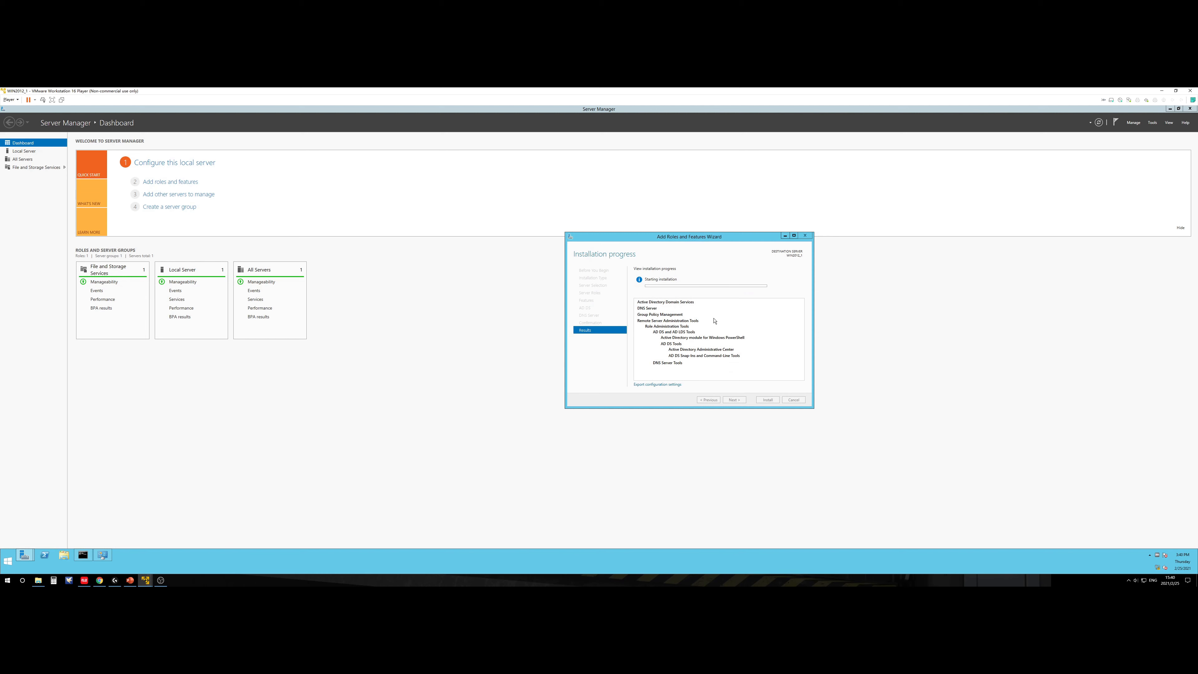
drag(693, 240, 654, 248)
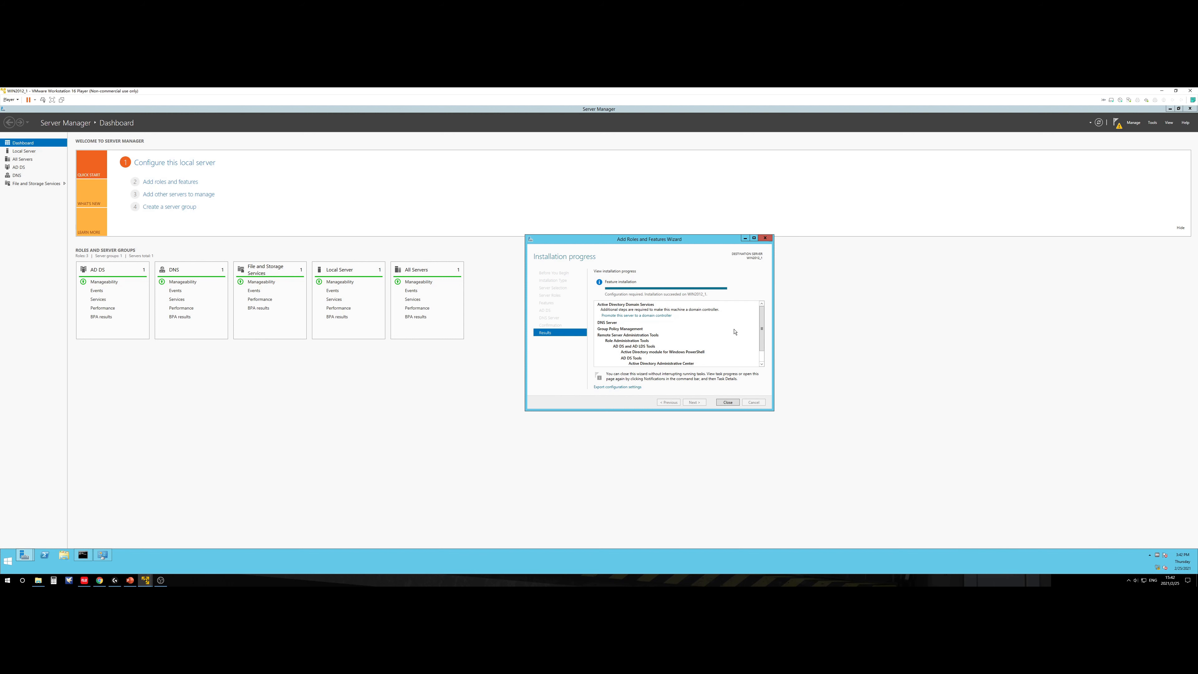
click(727, 403)
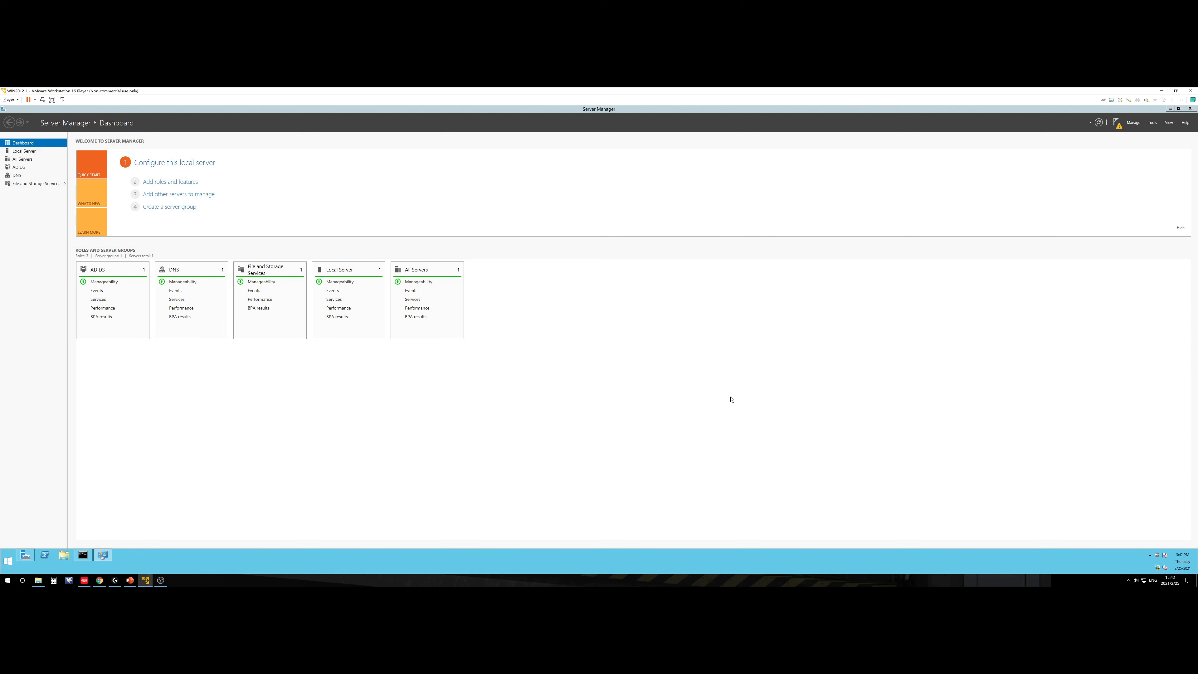
Step: From Server Manager's notifications, launch 'Promote this server to a domain controller'
click(707, 585)
click(438, 382)
click(447, 376)
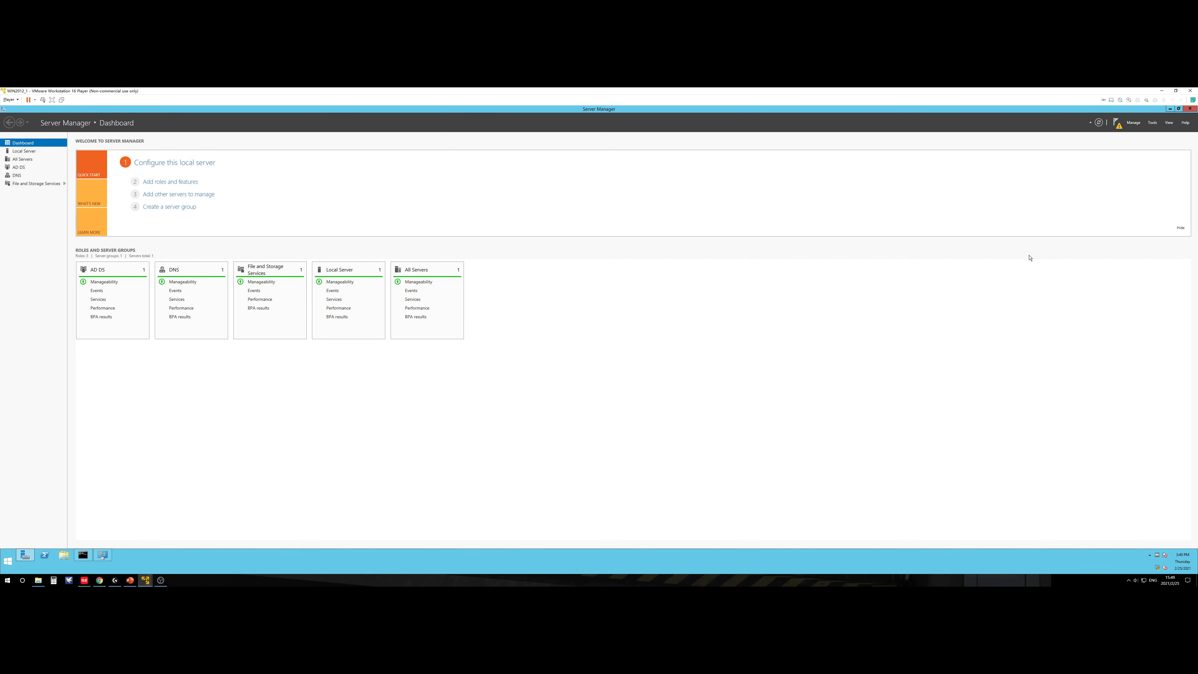
click(1115, 123)
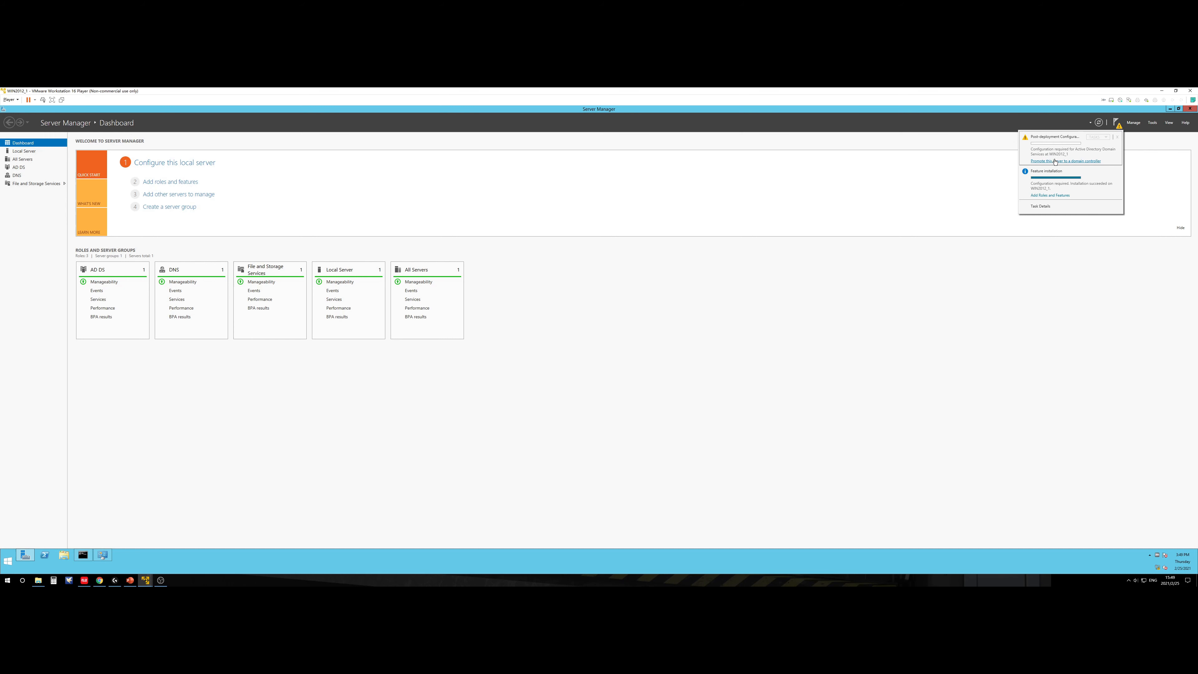
click(1082, 161)
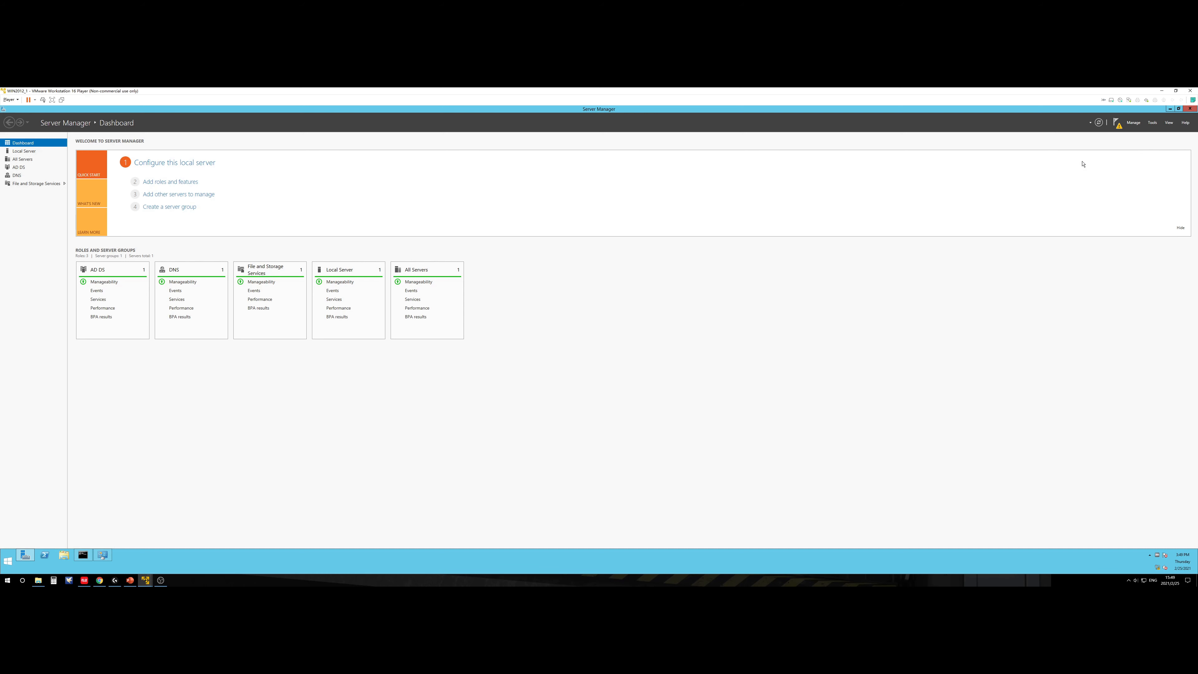
Step: Centre the AD DS Configuration Wizard and choose 'Add a new forest'
drag(195, 154, 649, 237)
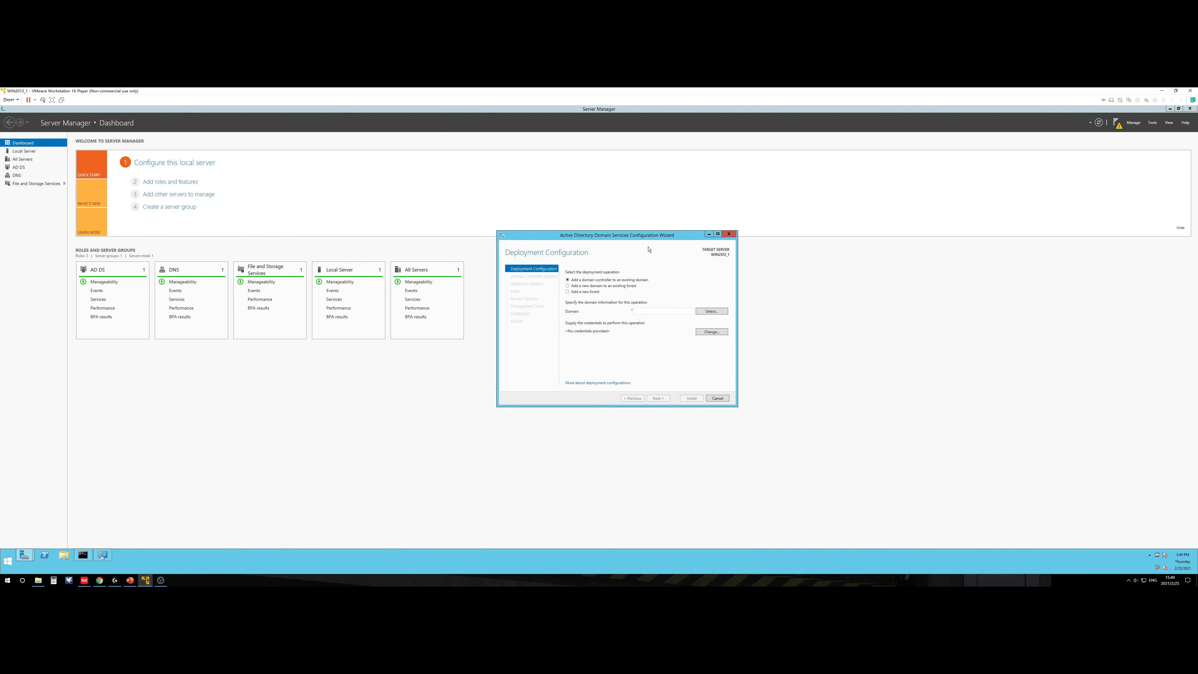
click(594, 293)
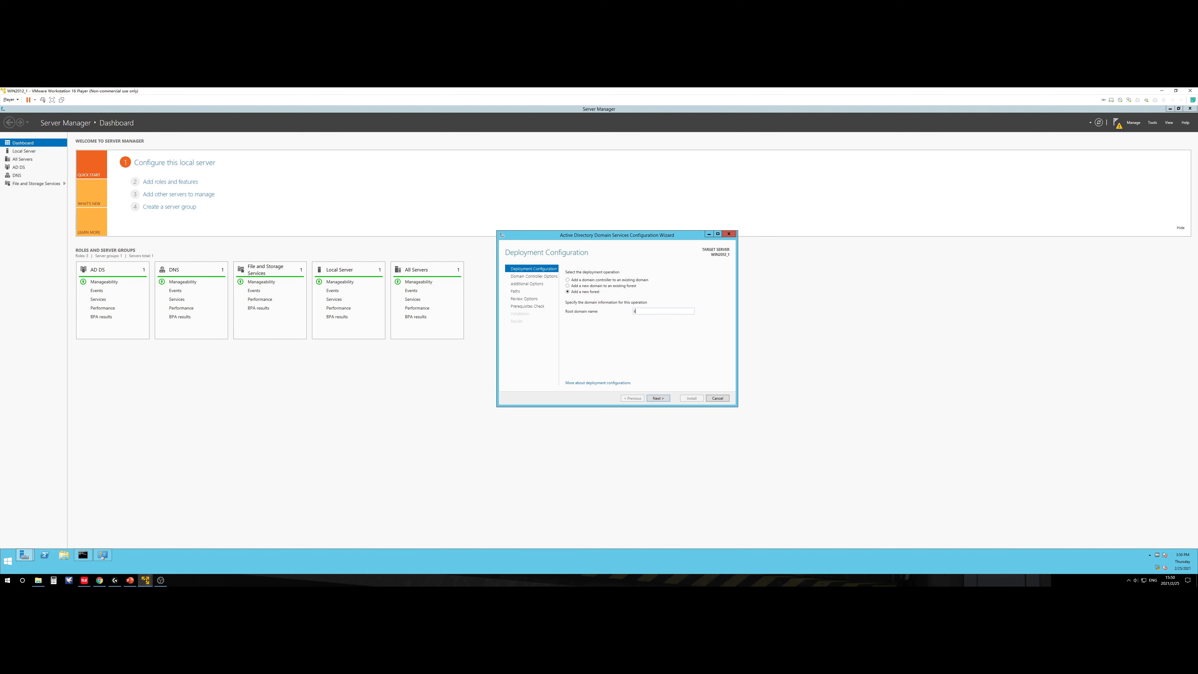
Step: Keep Windows Server 2012 R2 functional levels and retype the DSRM confirmation password to match
click(658, 397)
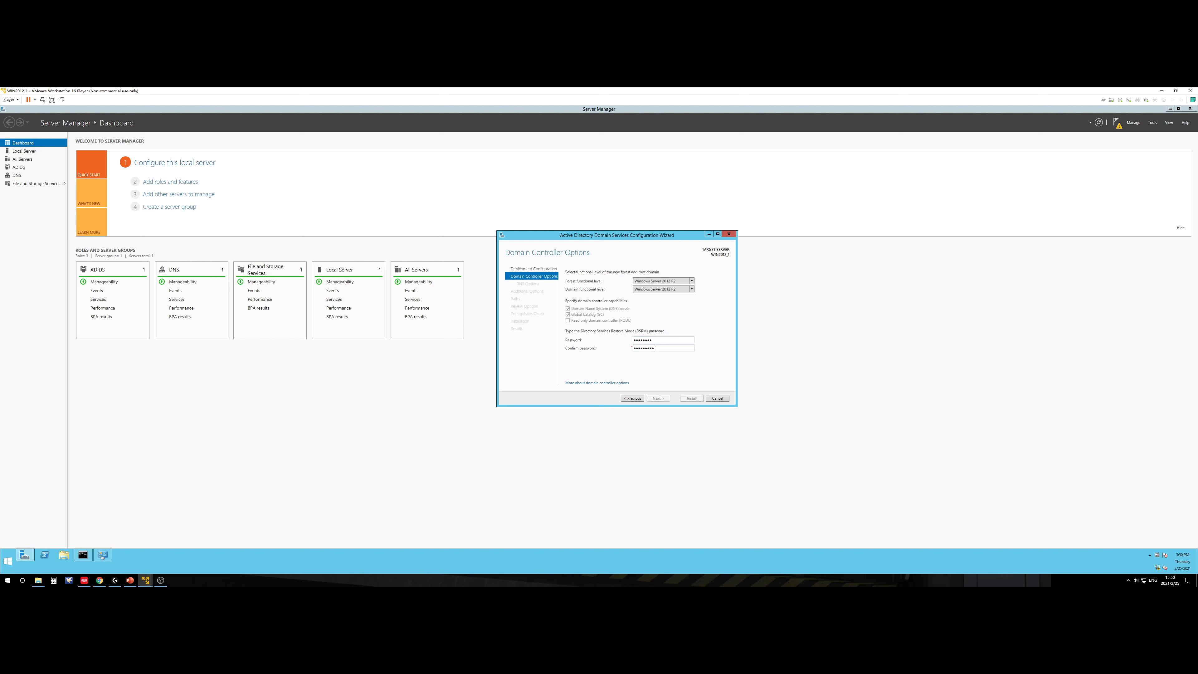
key(BackSpace)
key(BackSpace)
key(BackSpace)
key(BackSpace)
key(BackSpace)
key(BackSpace)
key(BackSpace)
key(BackSpace)
text(••••••••)
click(658, 398)
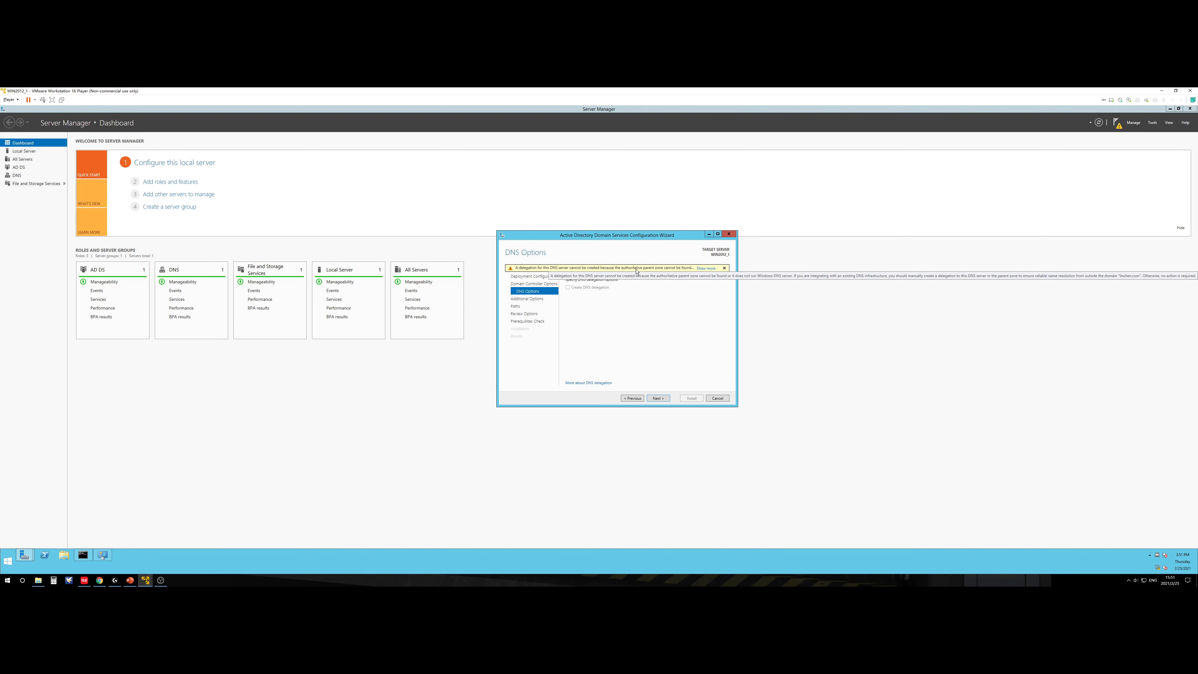
Step: Accept the default DNS options, NetBIOS domain name and C:\Windows\NTDS and SYSVOL paths
click(662, 398)
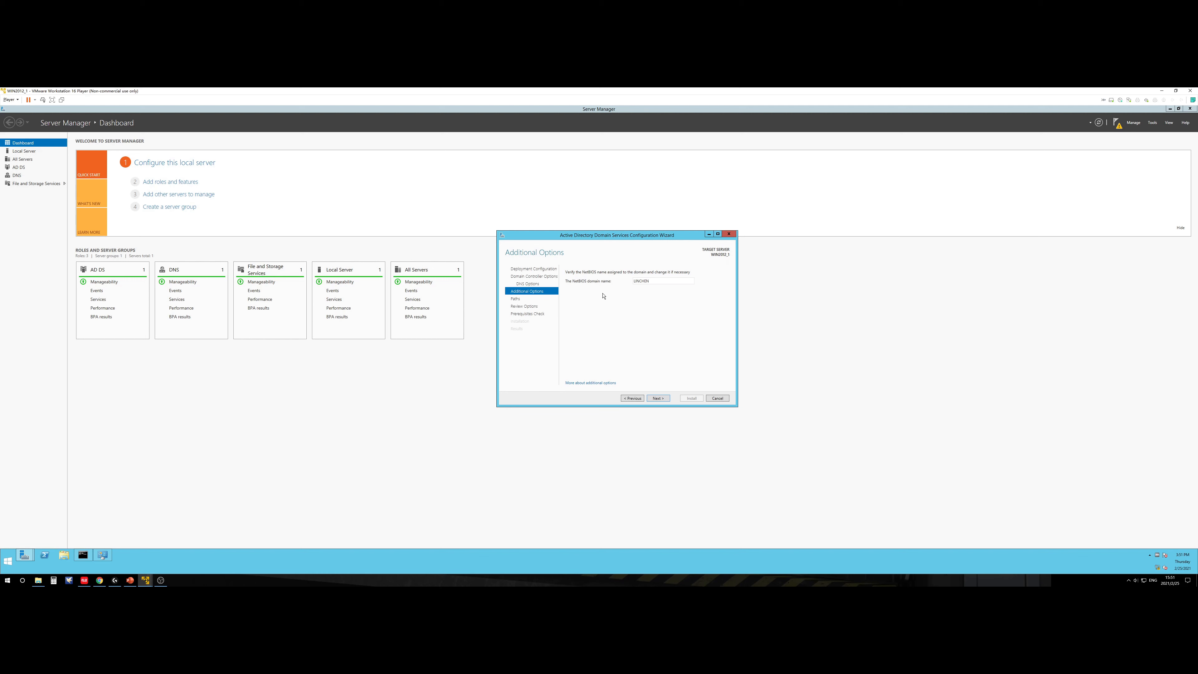
click(659, 400)
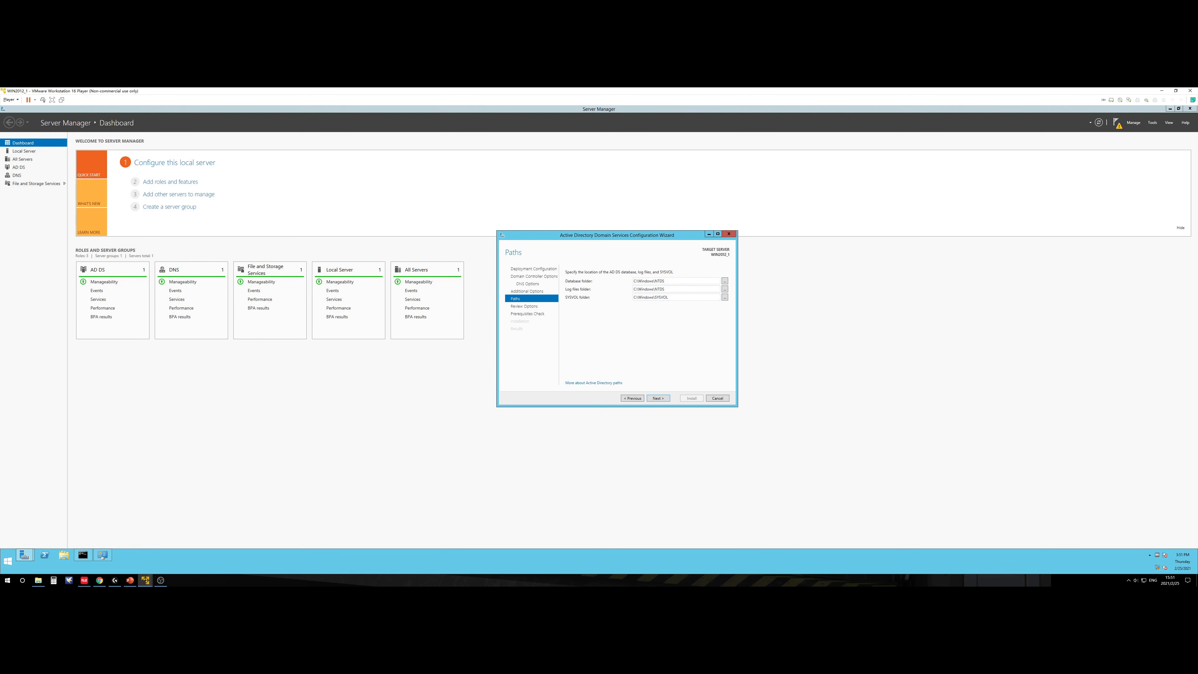
click(658, 399)
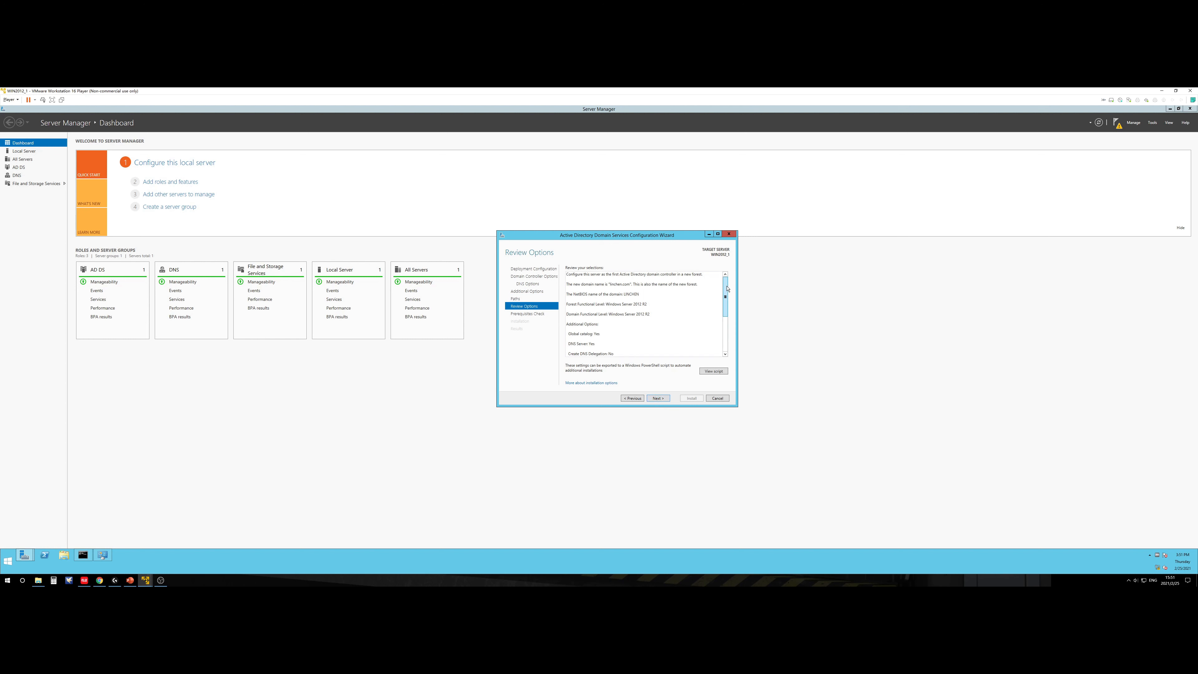
Step: Review the selected options and run the prerequisites check until all checks pass
scroll(727, 289, down, 3)
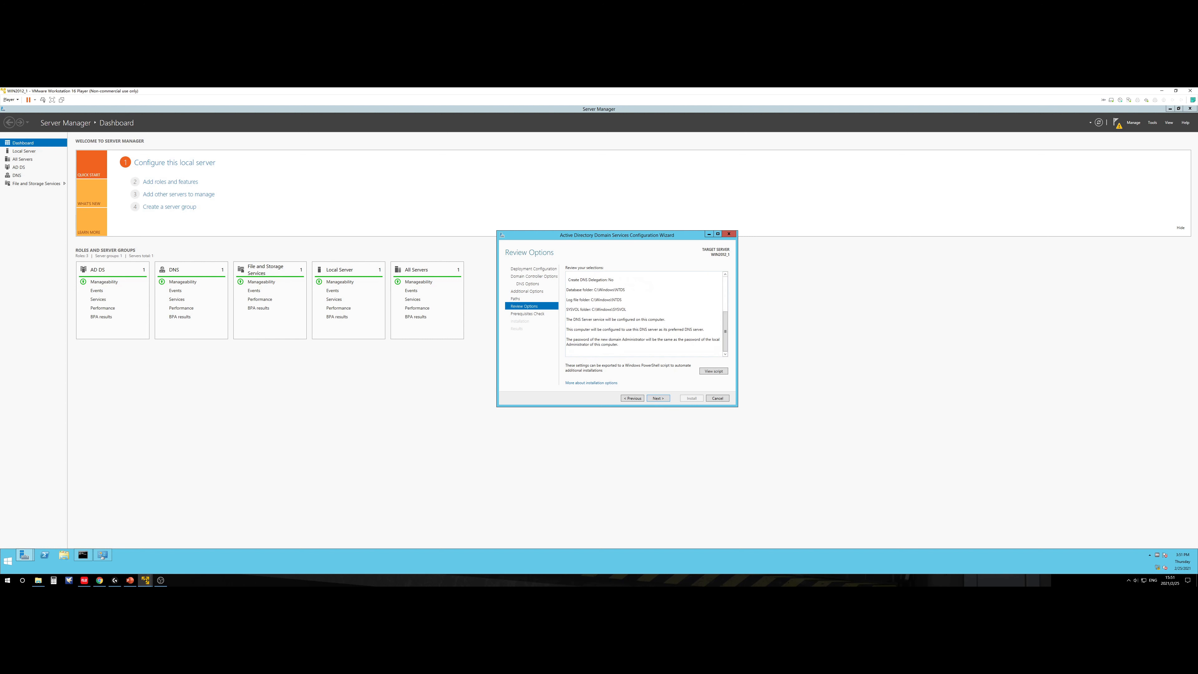
click(658, 399)
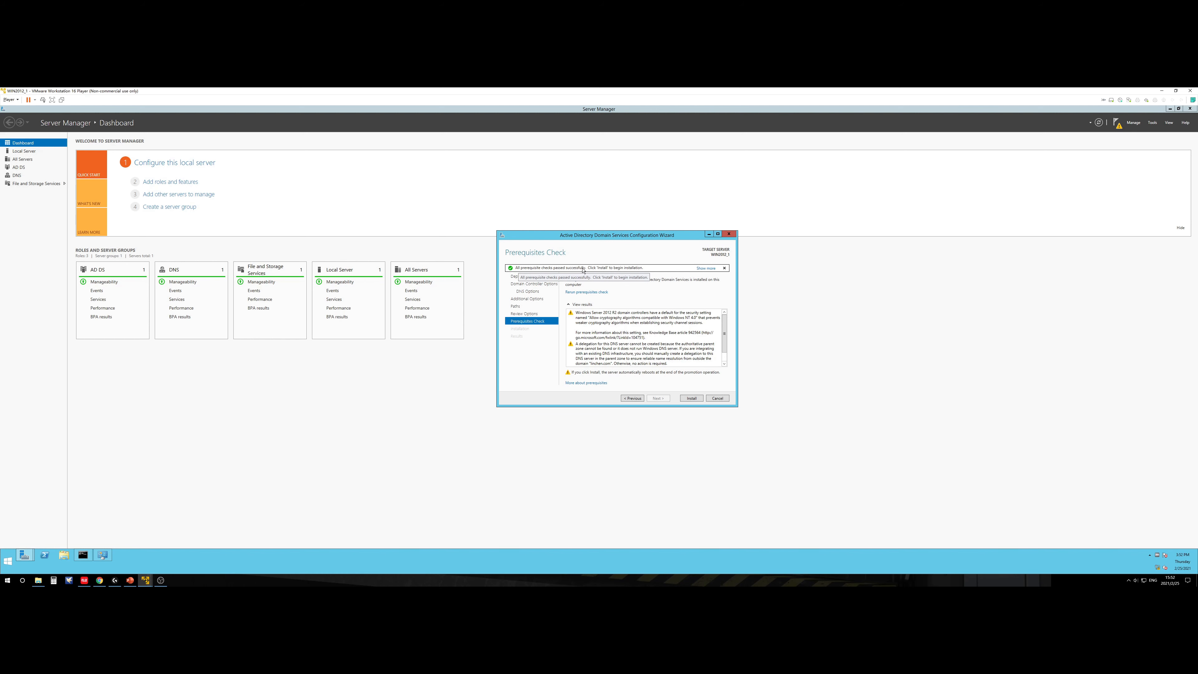
Step: Install AD DS on WIN2012_1 and wait for successful promotion and the sign-out notice
click(693, 399)
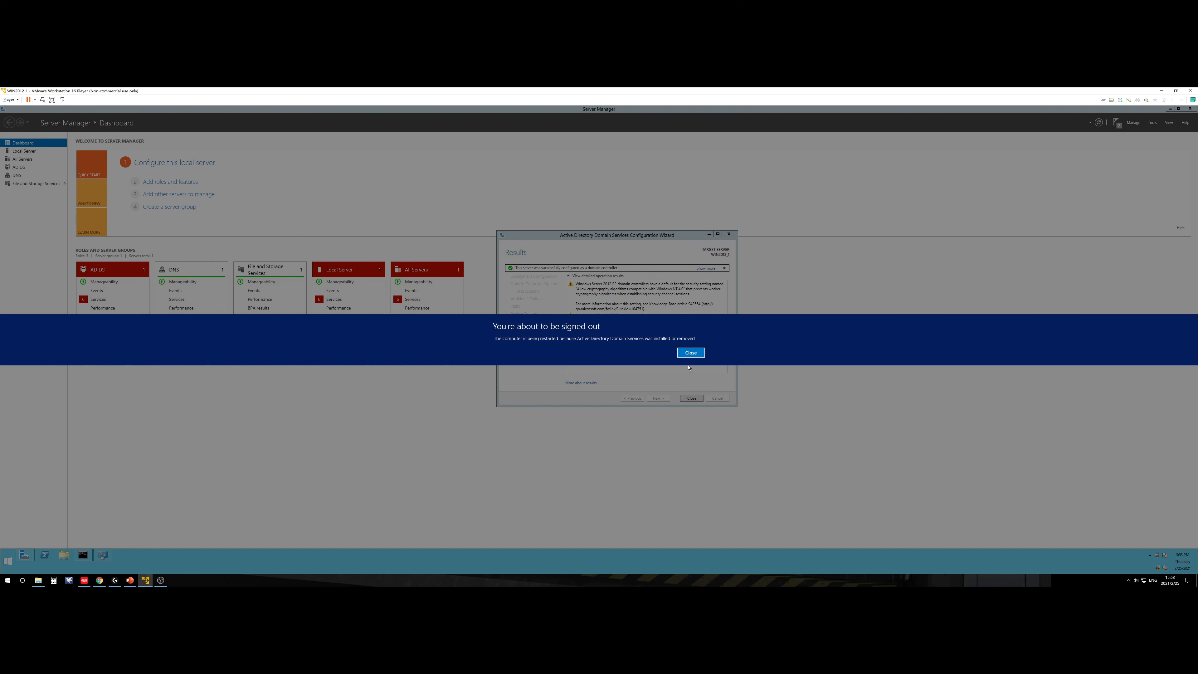
Step: Dismiss the sign-out notice, close the configuration wizard and let the VM reboot
click(690, 355)
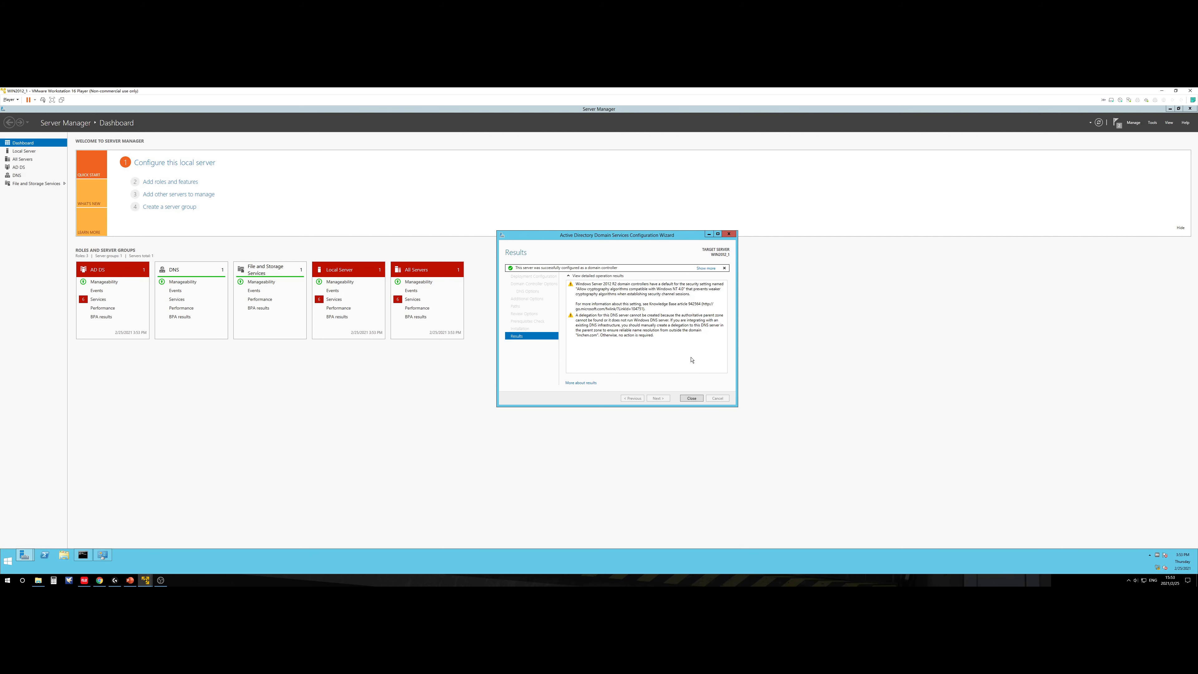
click(691, 398)
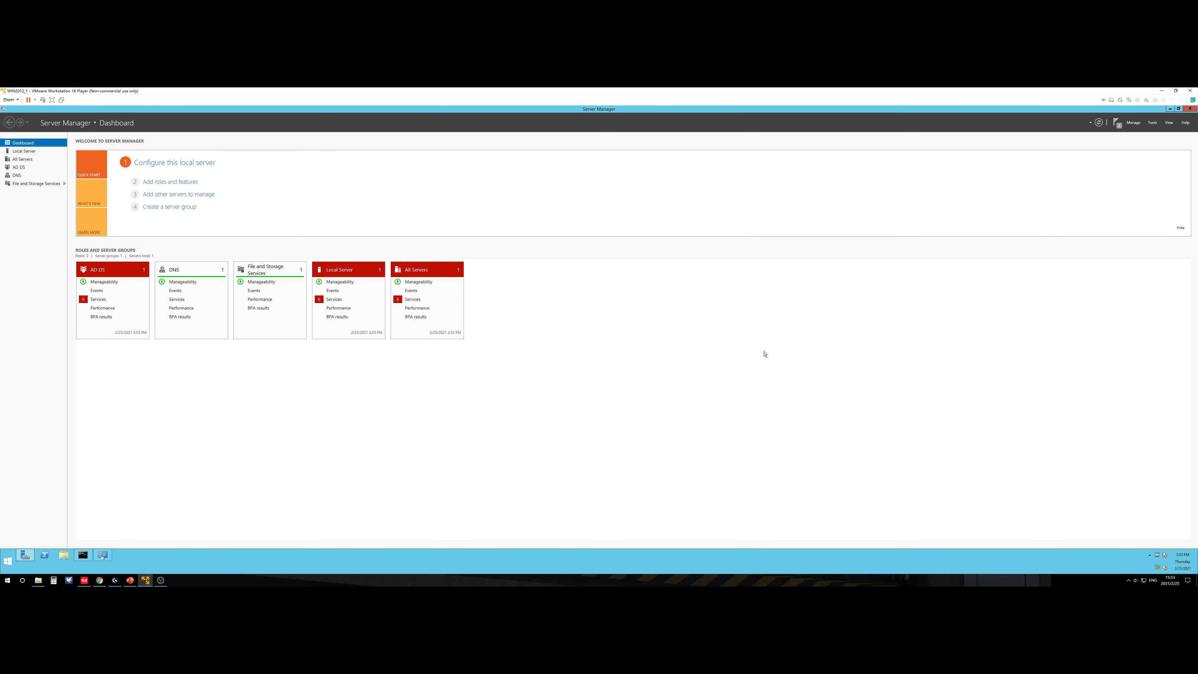
click(1113, 130)
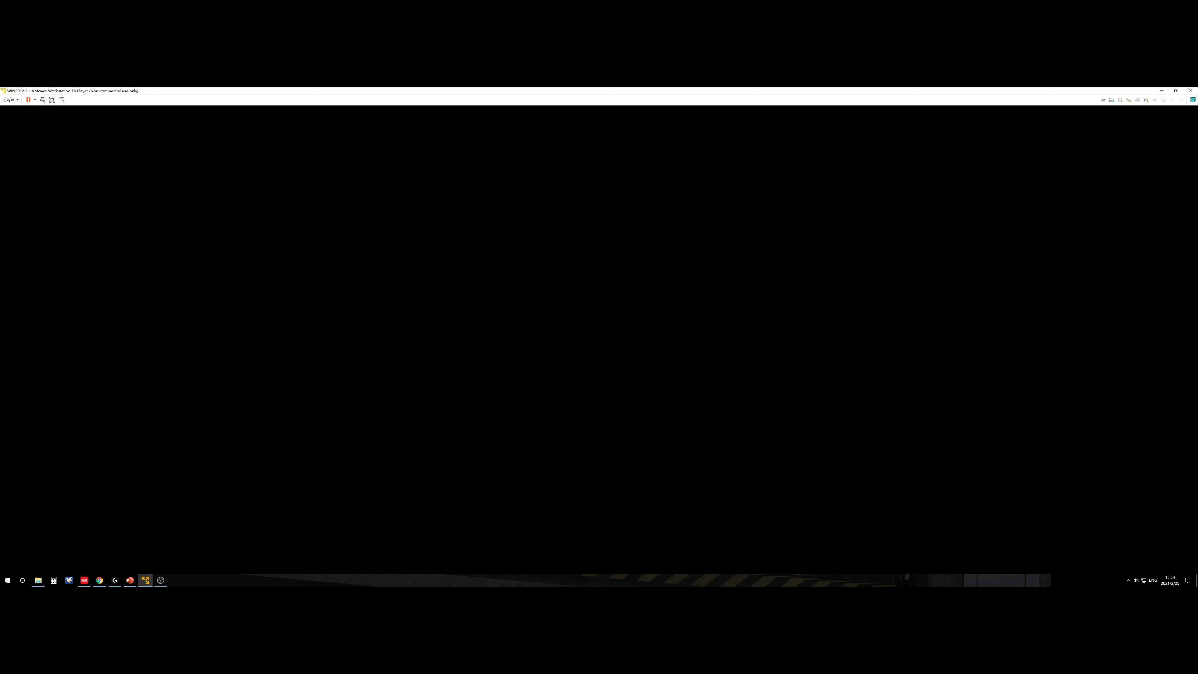
key(Num_Lock)
key(Num_Lock)
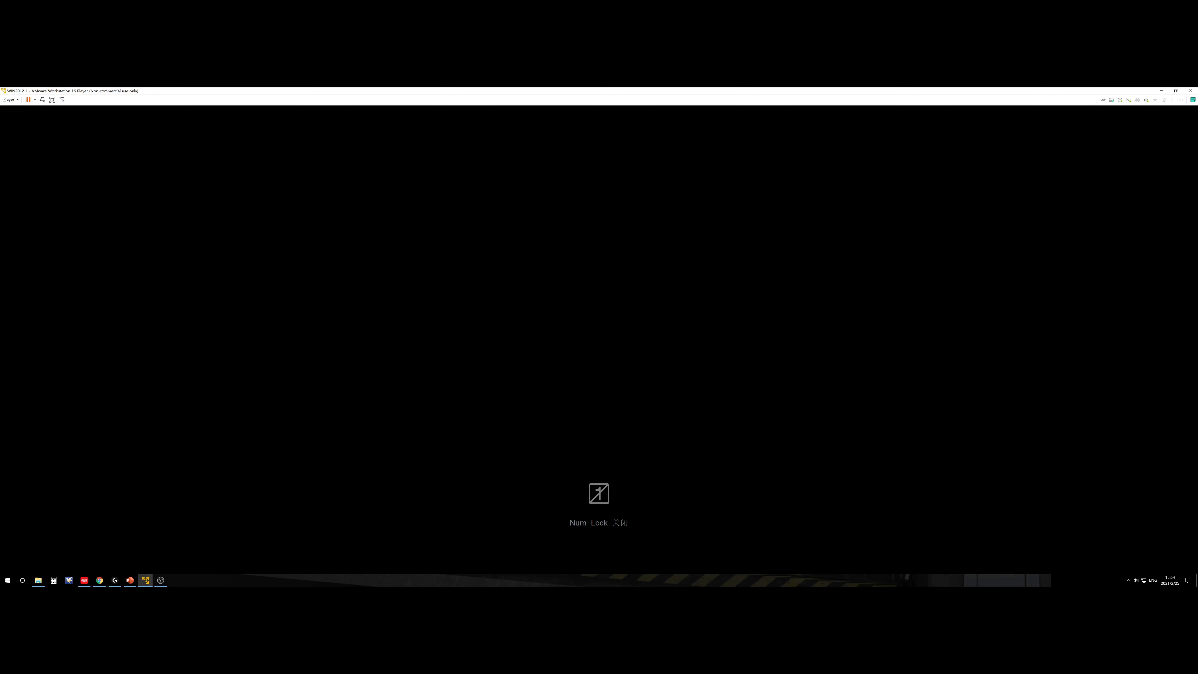
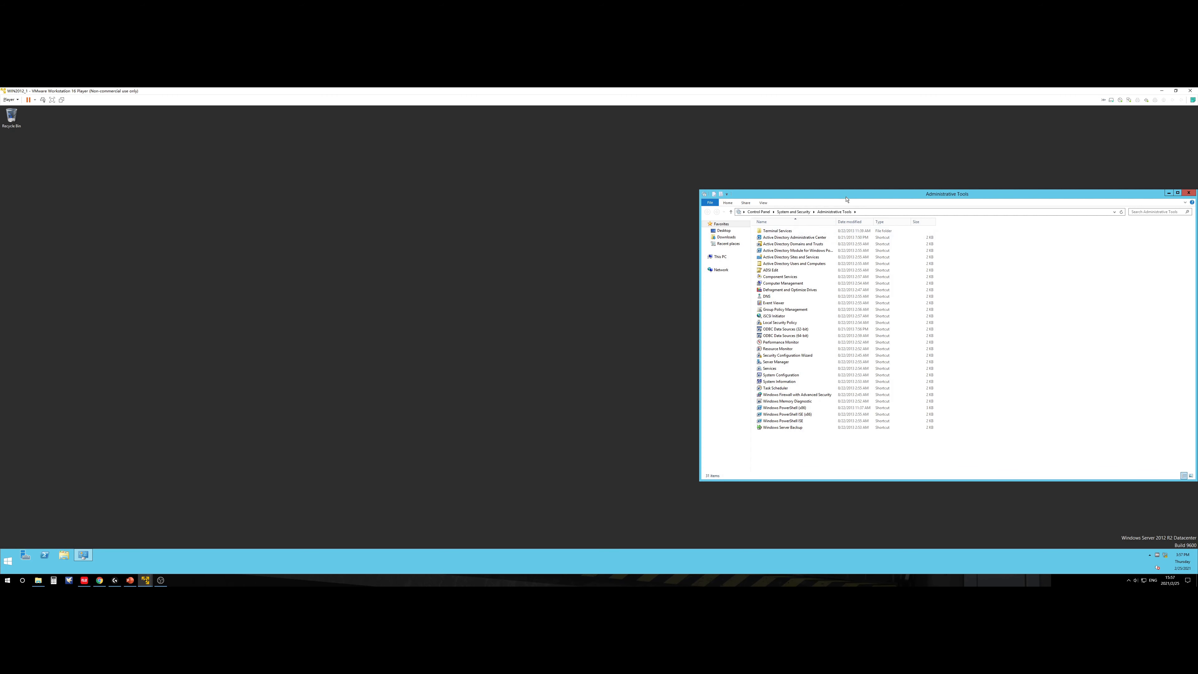
Step: Centre the Administrative Tools window on the desktop after briefly maximizing and restoring it
drag(849, 195, 380, 150)
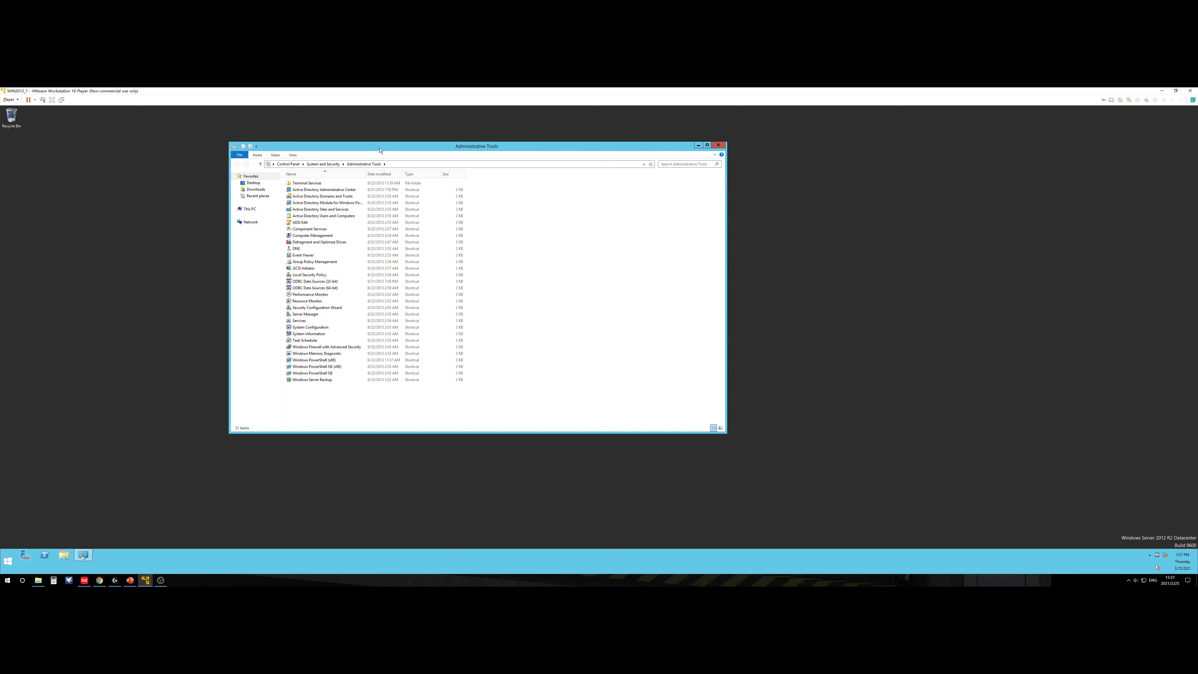
double_click(487, 148)
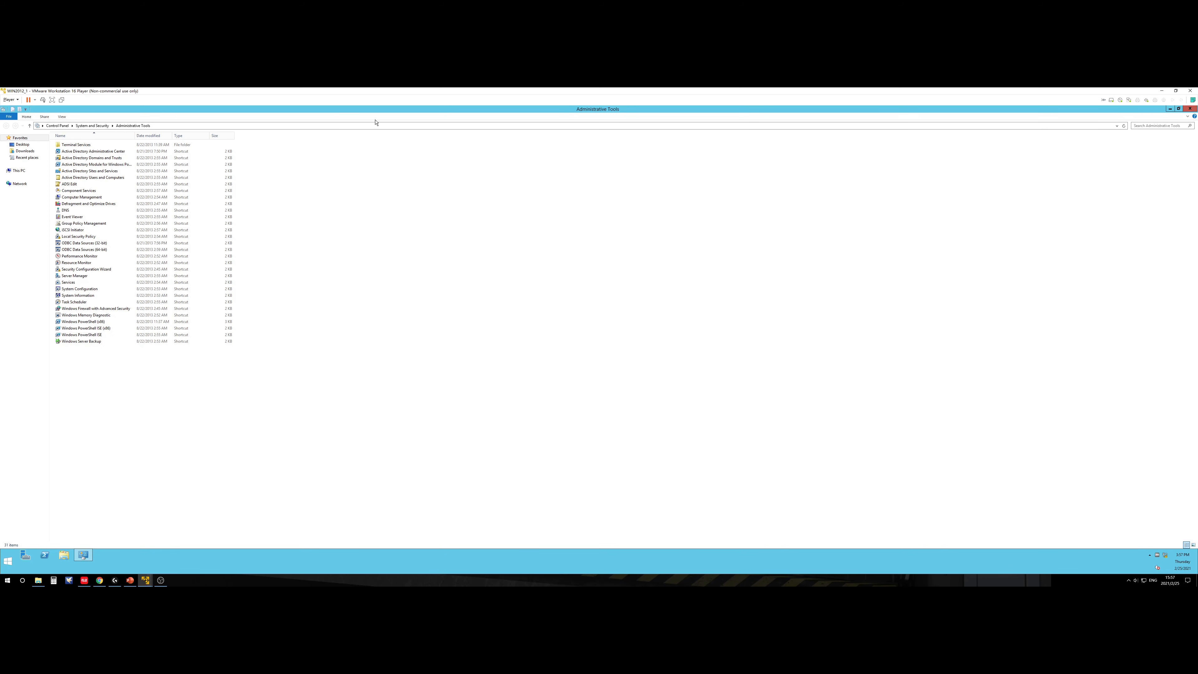
double_click(378, 110)
drag(381, 147, 561, 163)
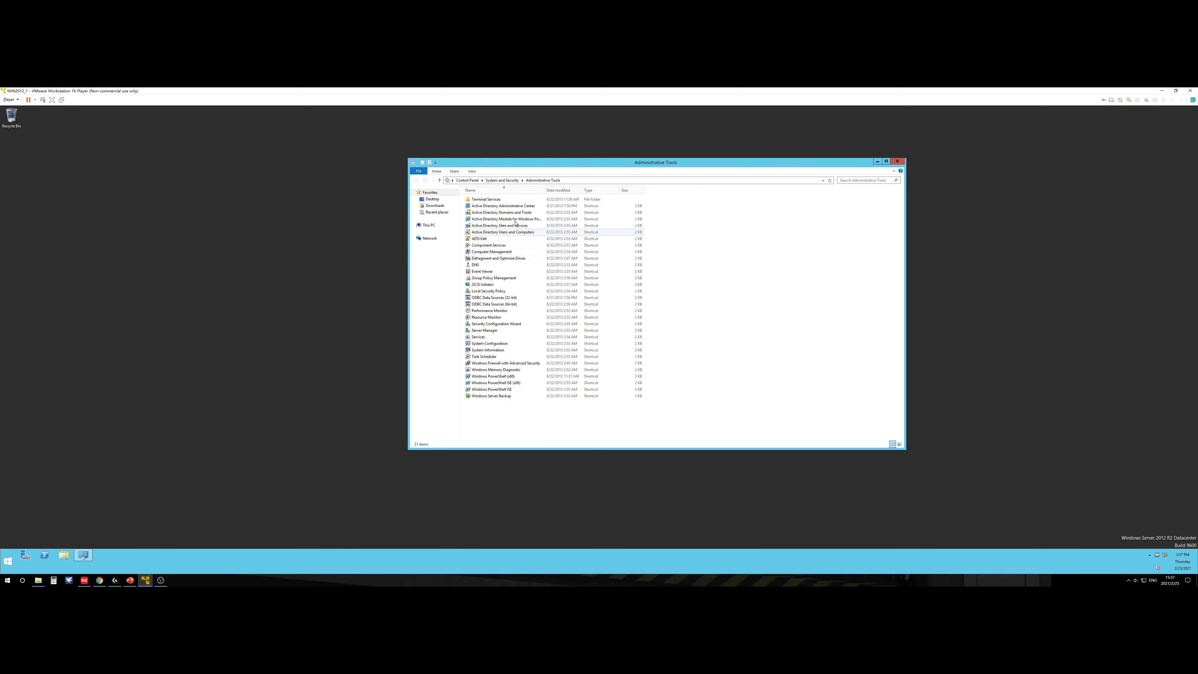
Step: Highlight each Active Directory shortcut in turn, ending on Active Directory Sites and Services
click(504, 206)
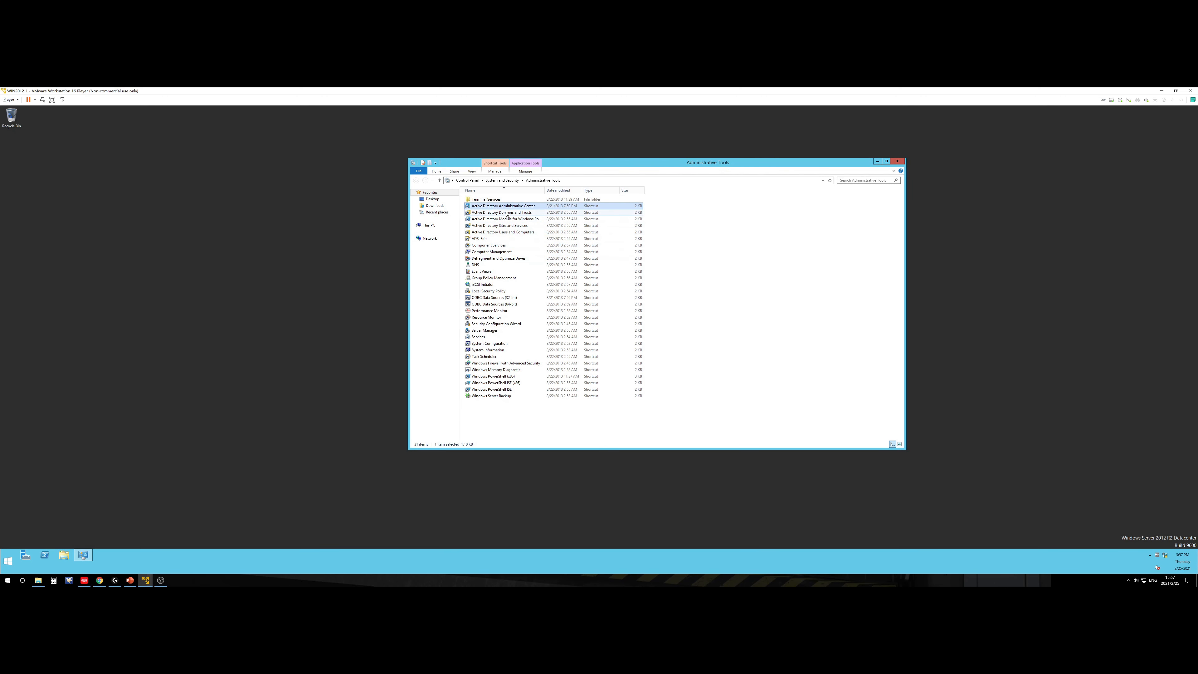
click(502, 233)
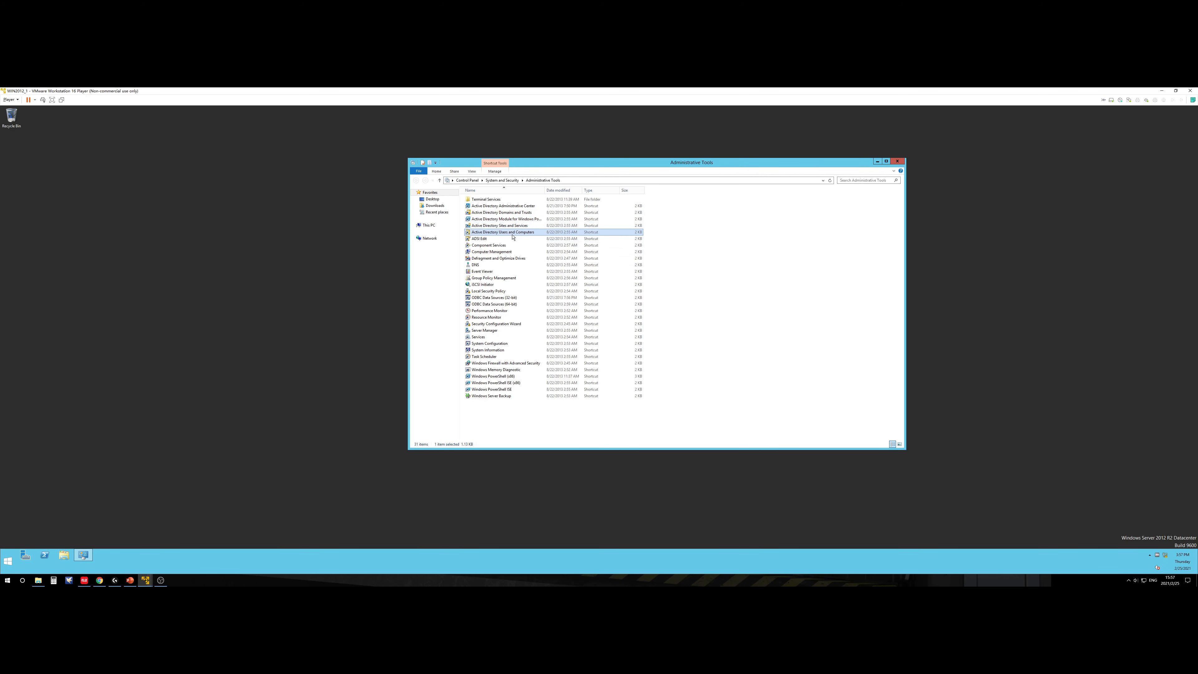
click(501, 226)
click(499, 220)
click(493, 207)
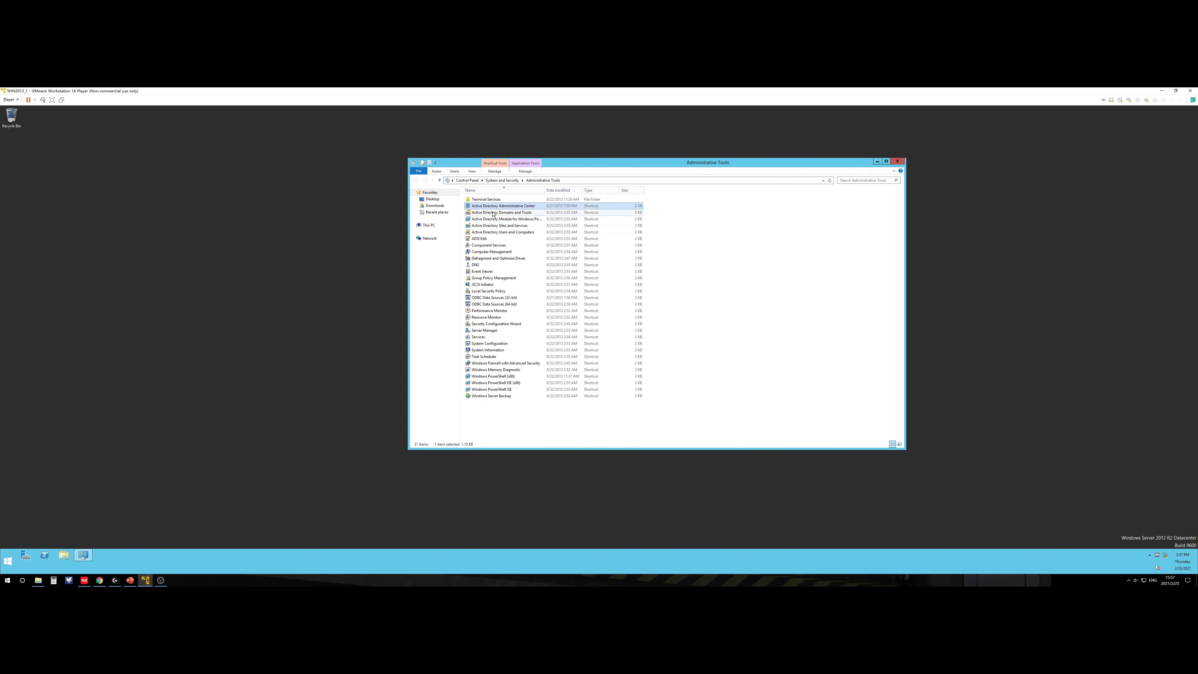
click(493, 214)
click(496, 220)
click(501, 226)
click(504, 232)
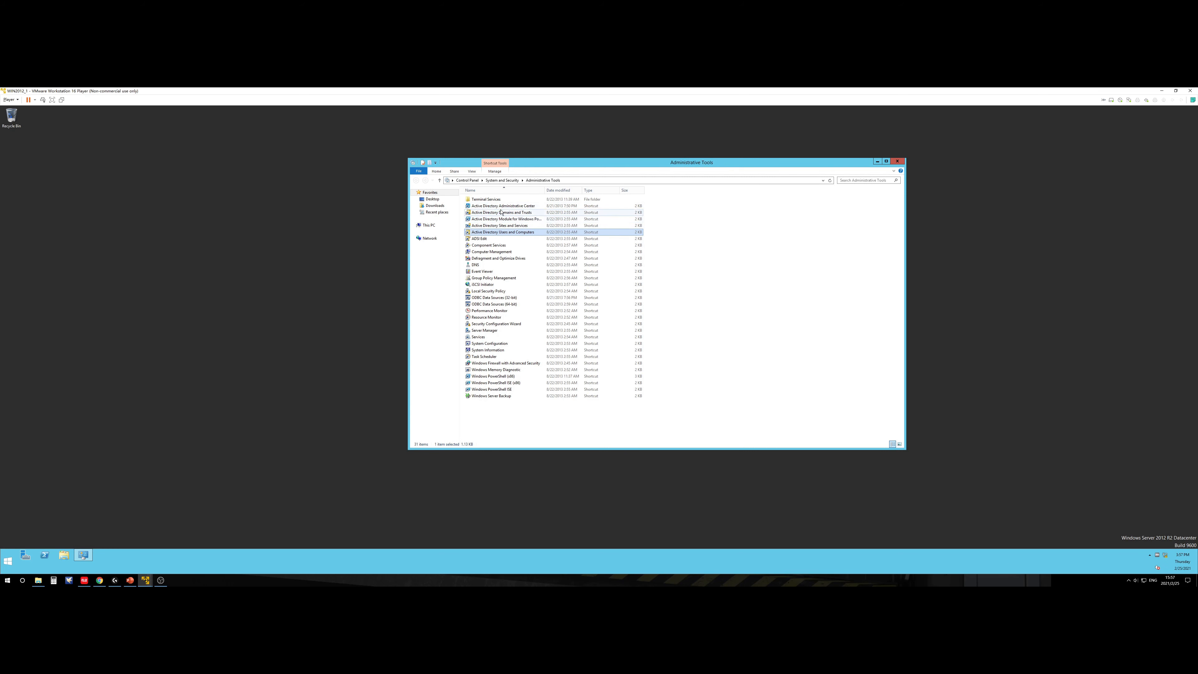
click(501, 212)
click(502, 207)
click(503, 212)
click(506, 219)
click(511, 227)
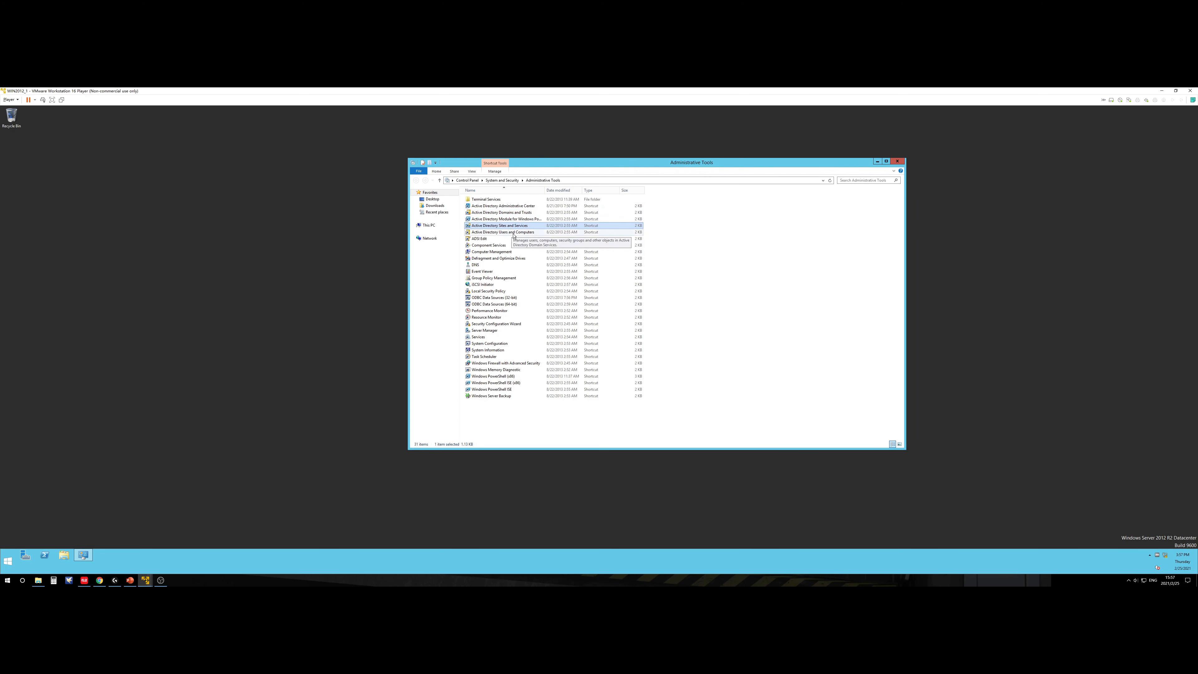
click(513, 234)
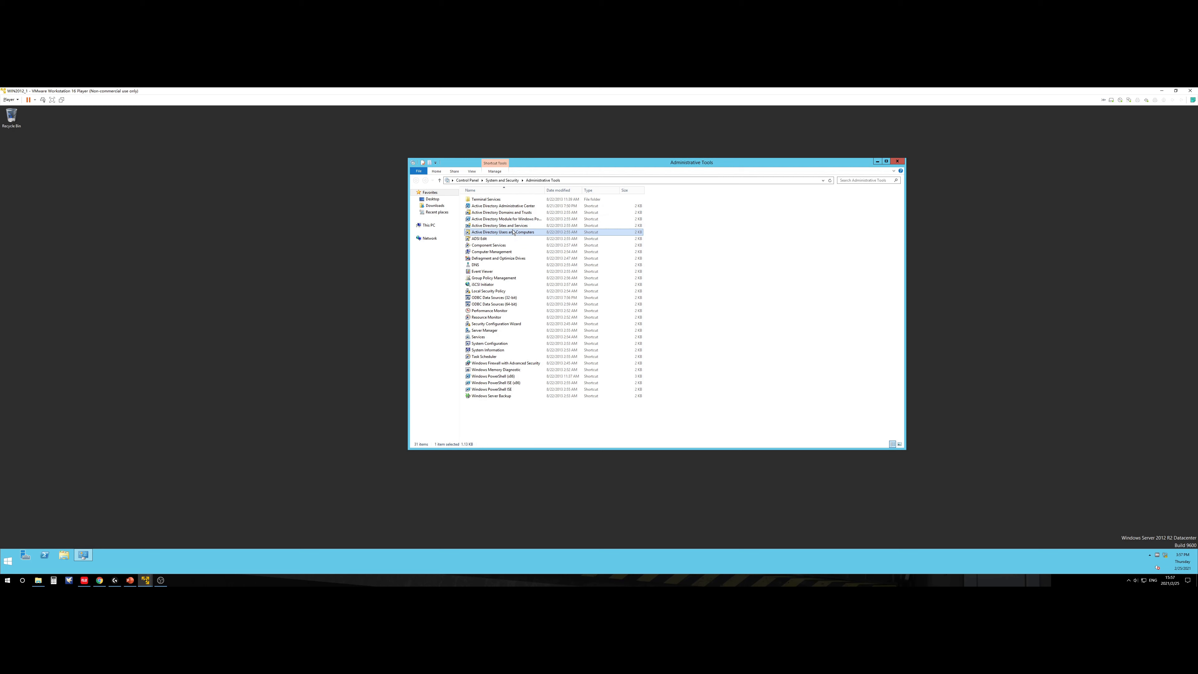
click(511, 227)
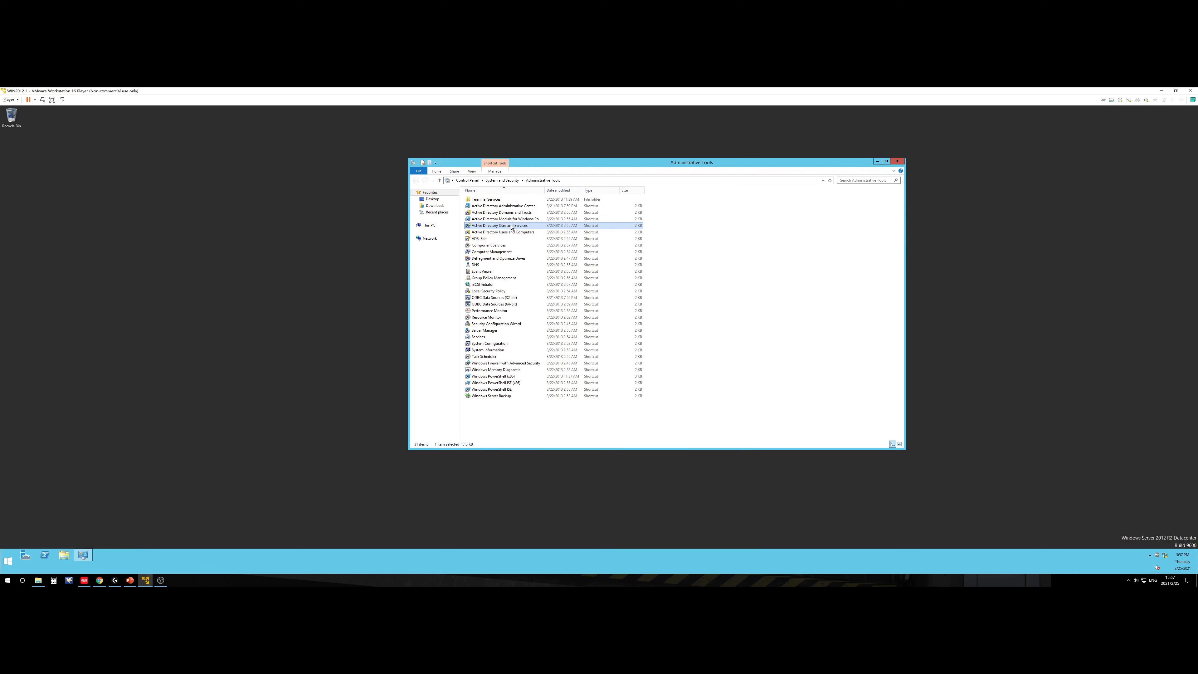
Step: Launch Active Directory Sites and Services, then open DNS Manager and minimize it
double_click(515, 226)
click(481, 241)
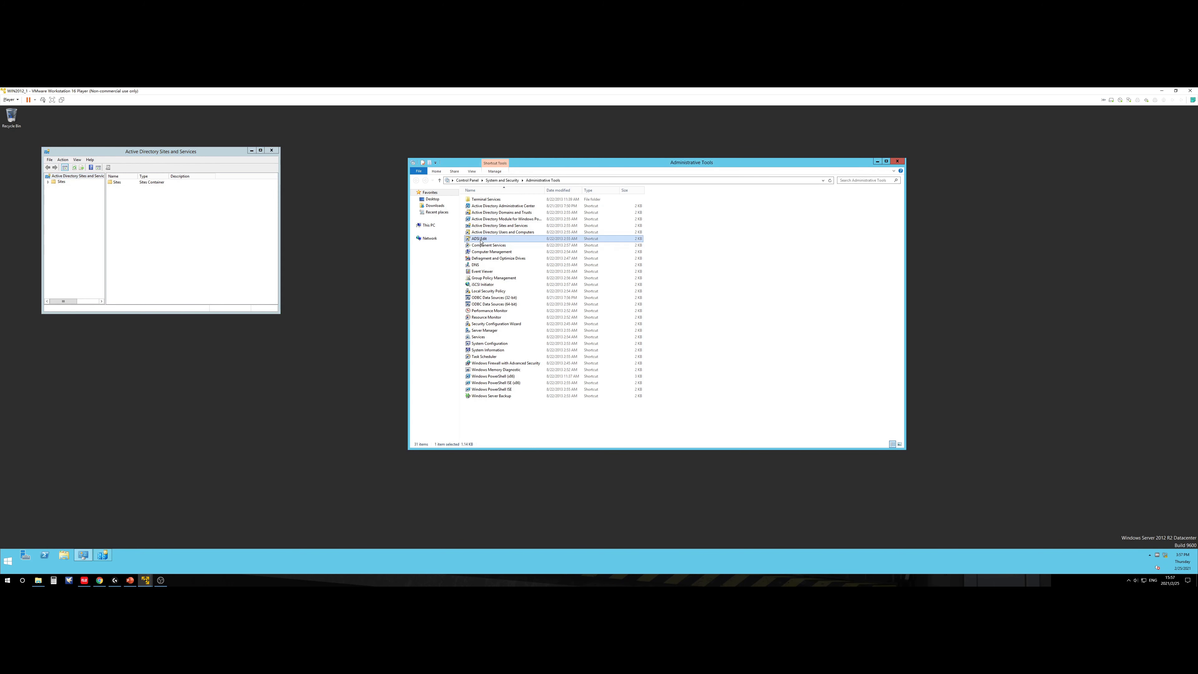
click(478, 265)
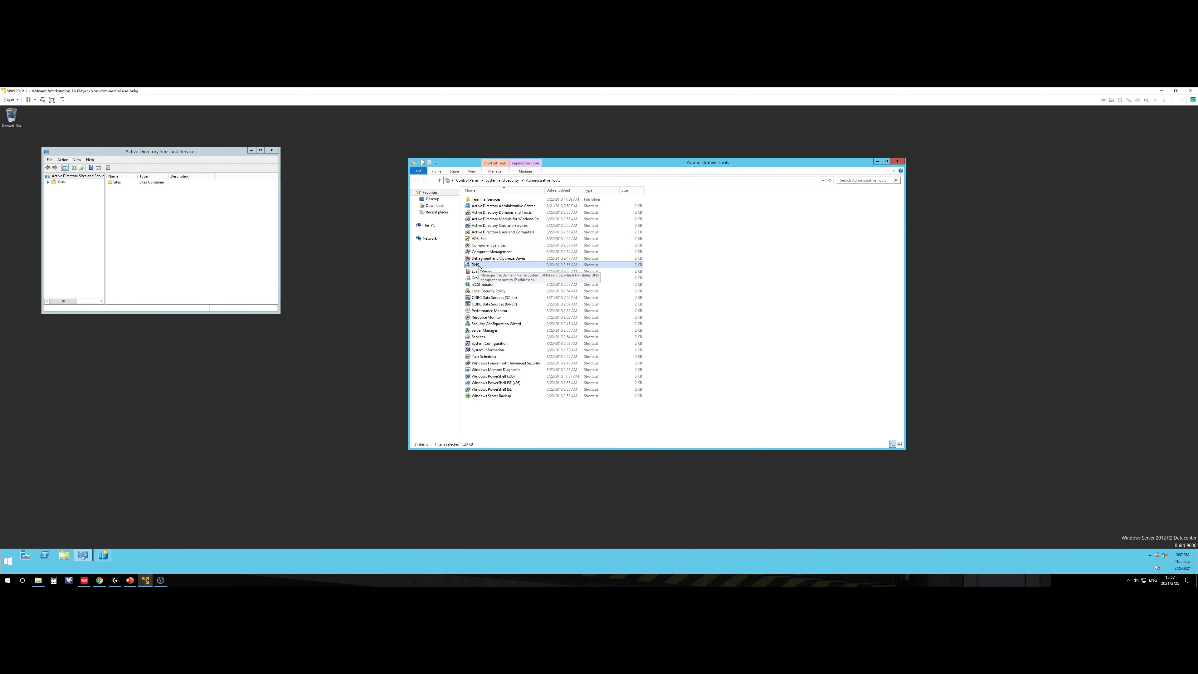
double_click(479, 267)
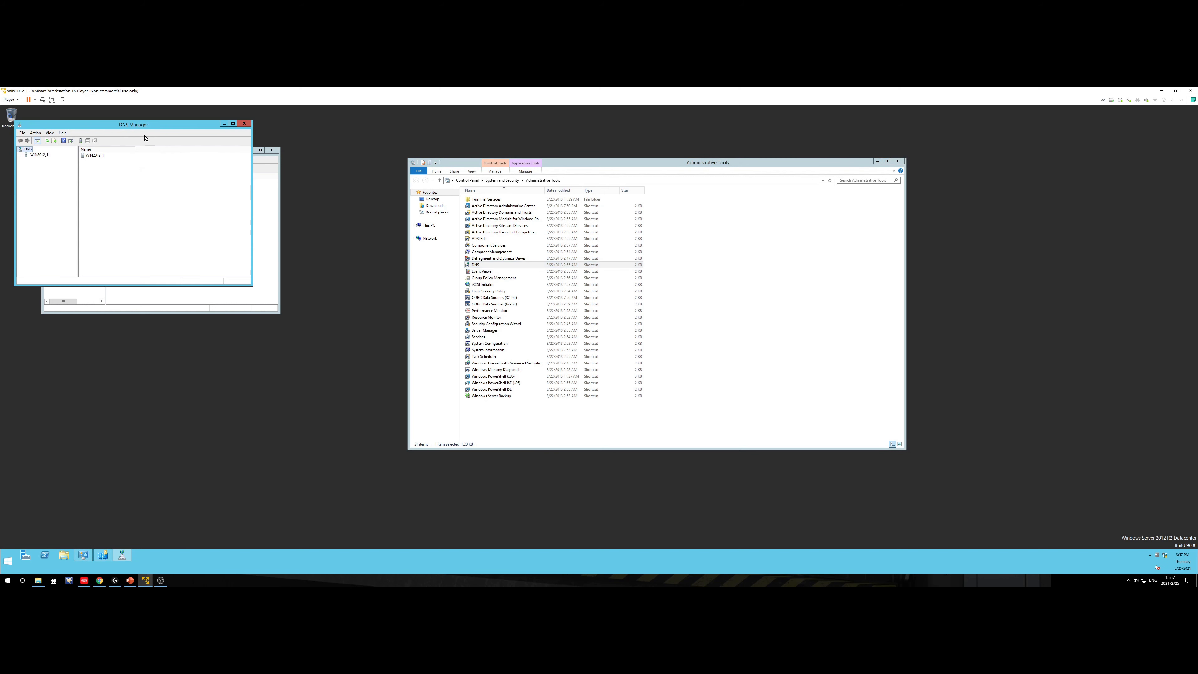
drag(146, 128, 255, 331)
click(300, 317)
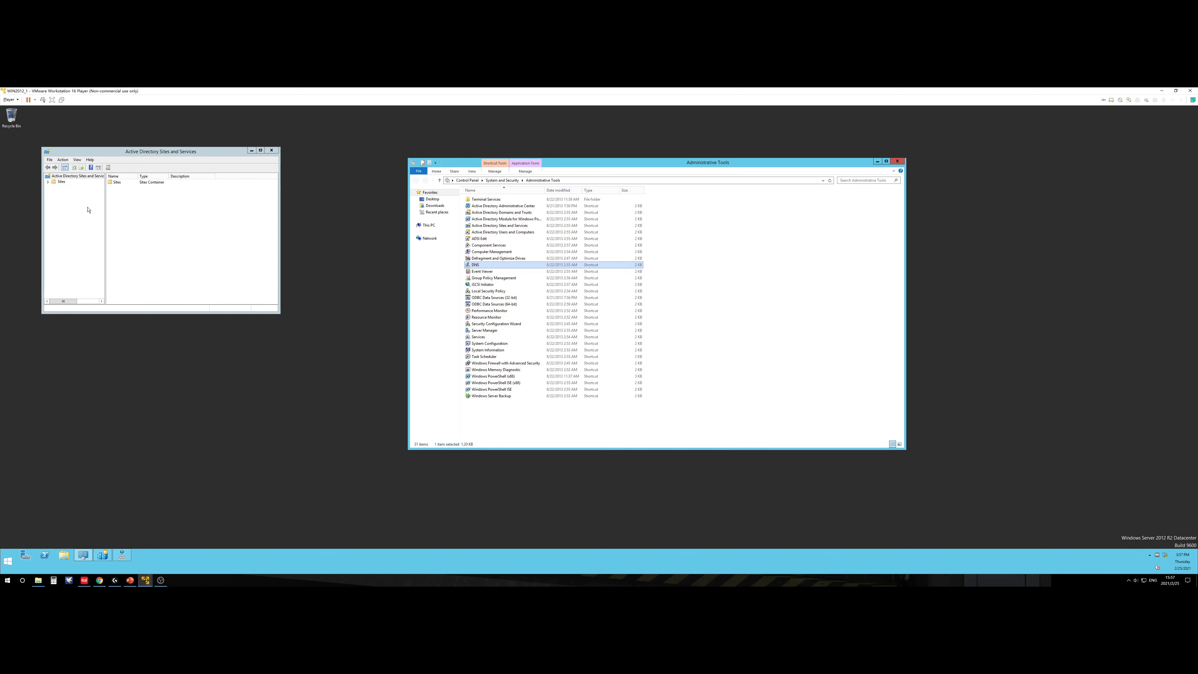
Step: Expand Sites in Sites and Services, then launch Active Directory Administrative Center
click(49, 182)
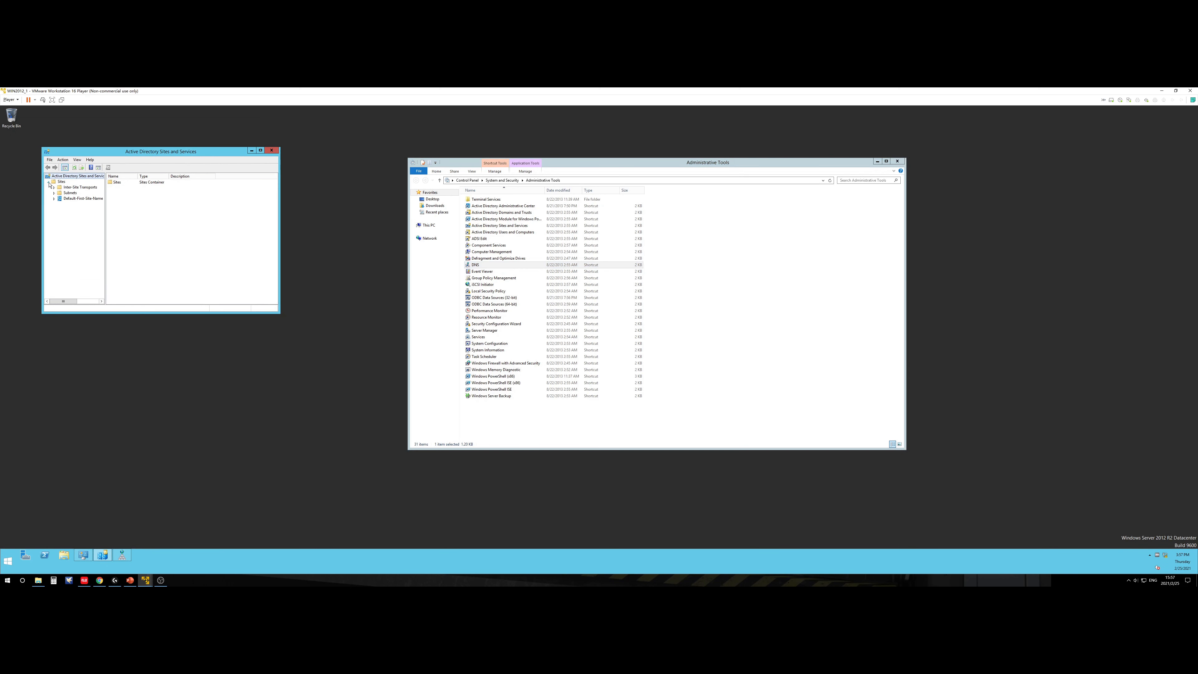
click(513, 207)
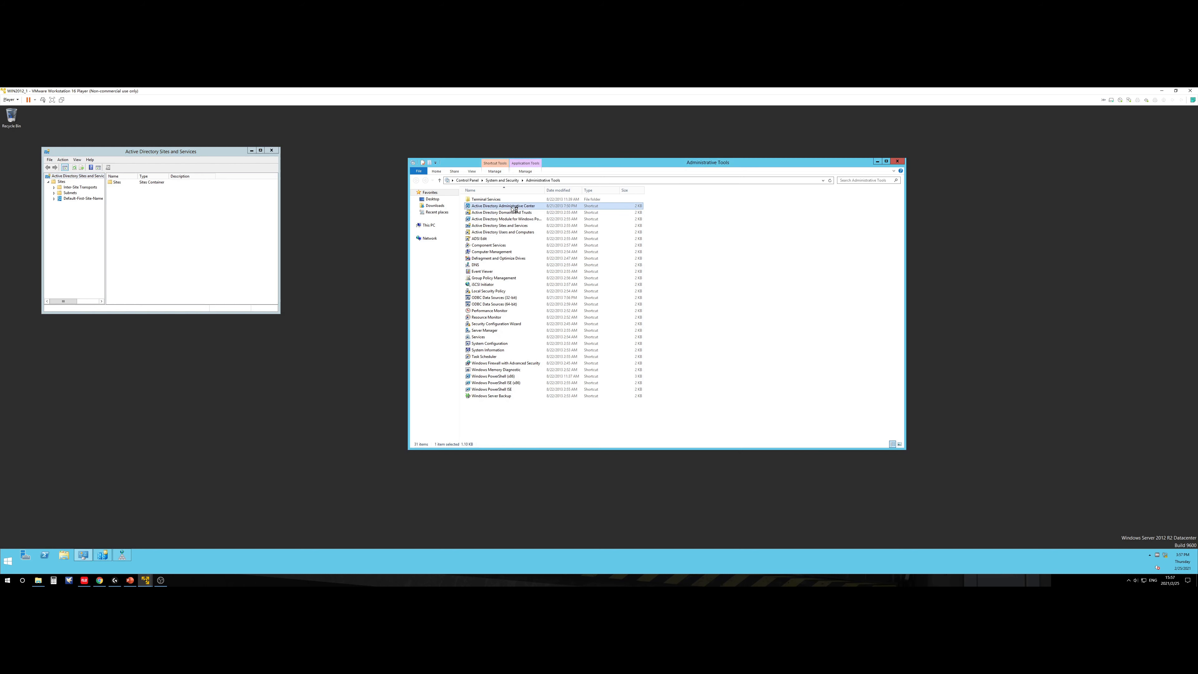
double_click(511, 206)
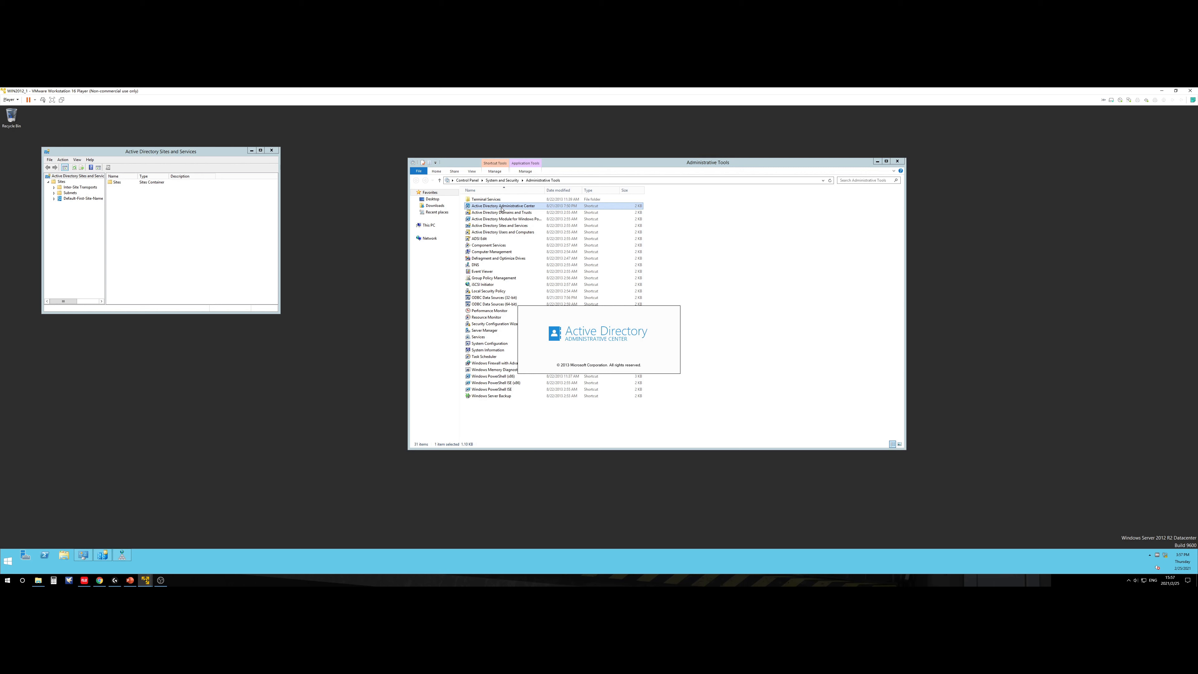
Step: Open Active Directory Users and Computers, then close Sites and Services and the Administrative Center
double_click(512, 233)
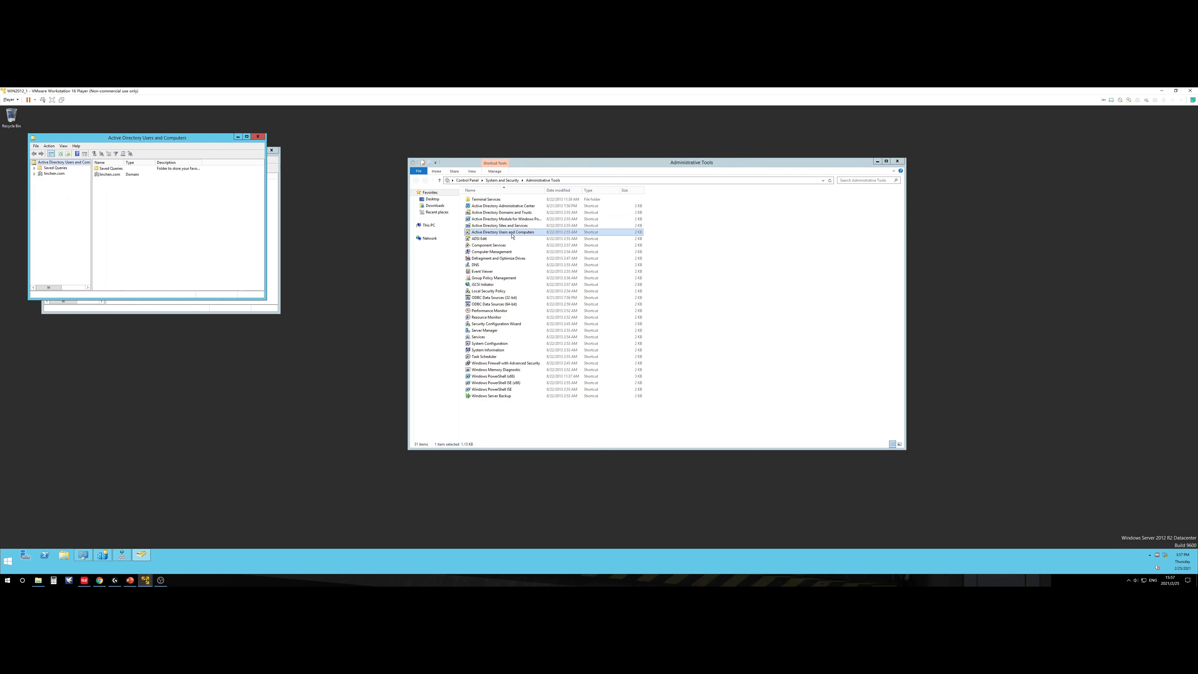
drag(196, 140, 239, 285)
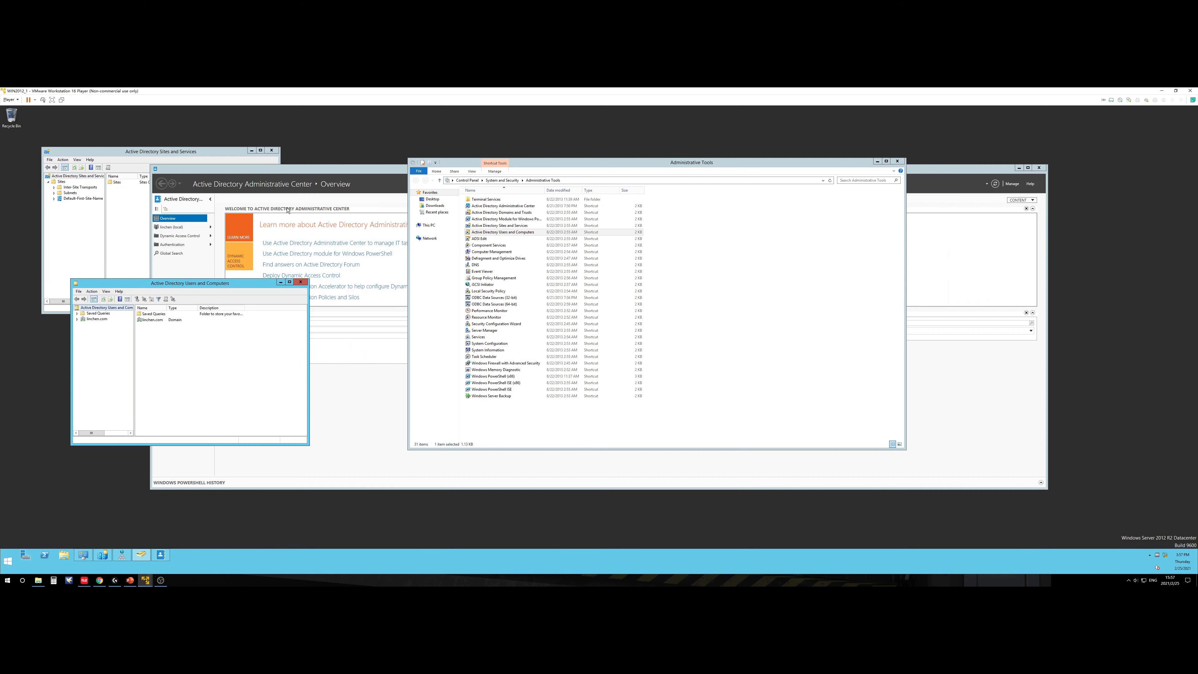
click(271, 150)
click(1040, 169)
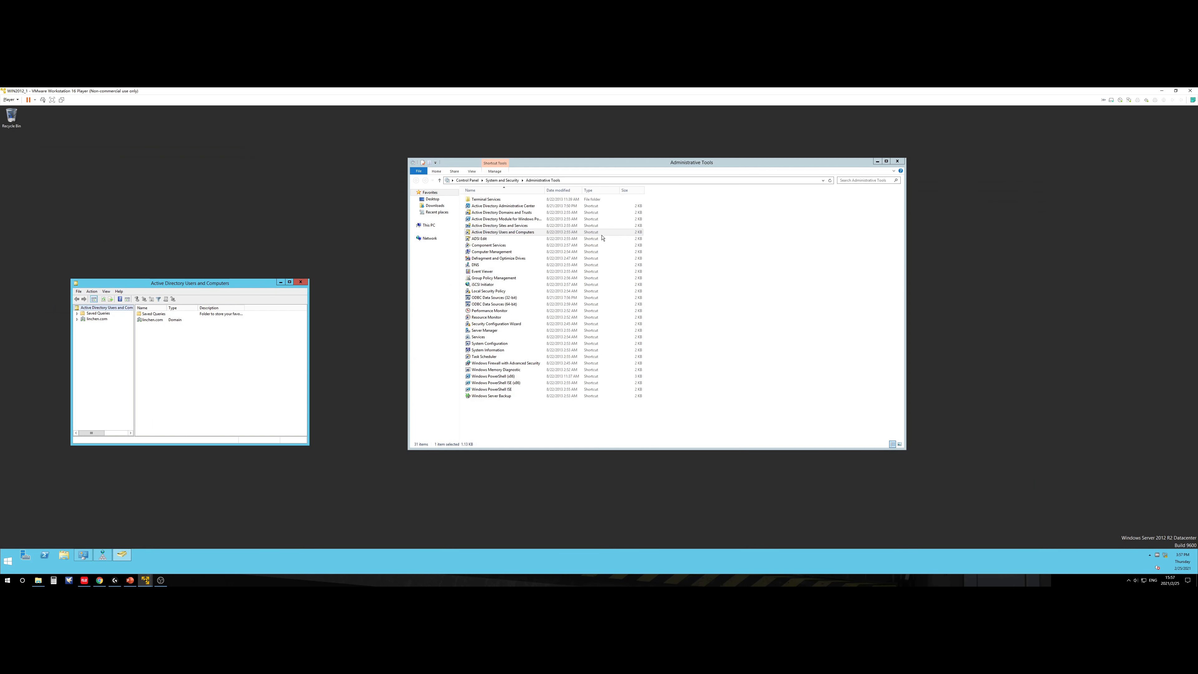
click(493, 232)
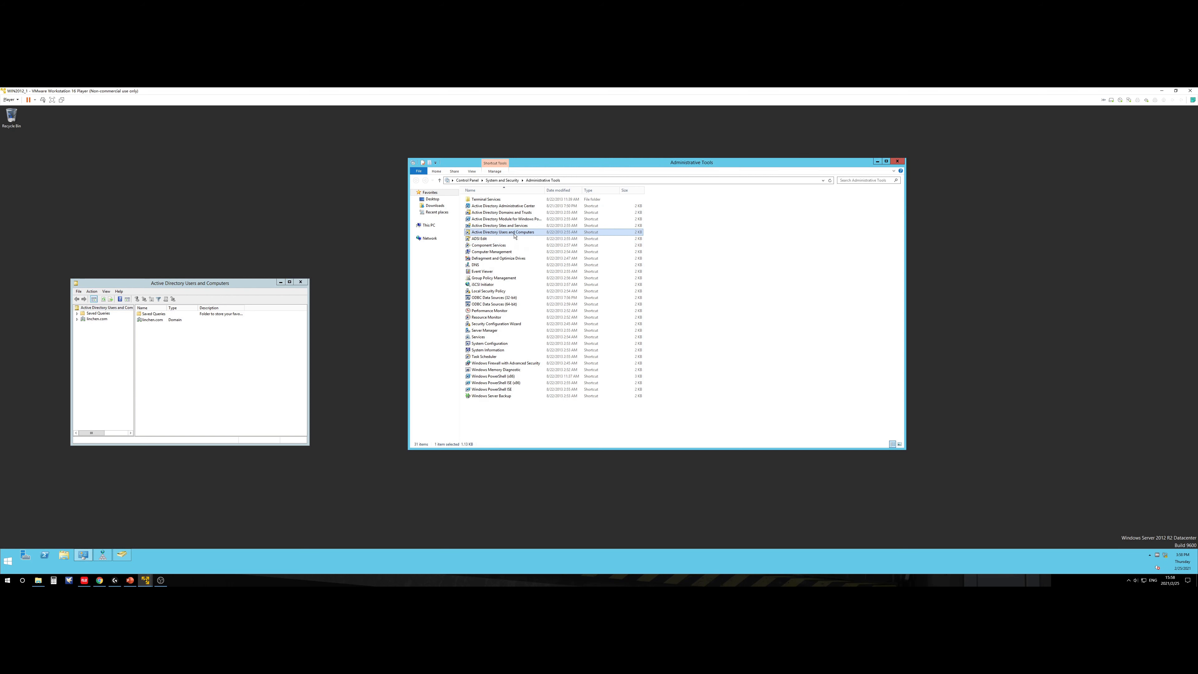
Step: Close Administrative Tools and move and enlarge the Users and Computers window
key(alt+F4)
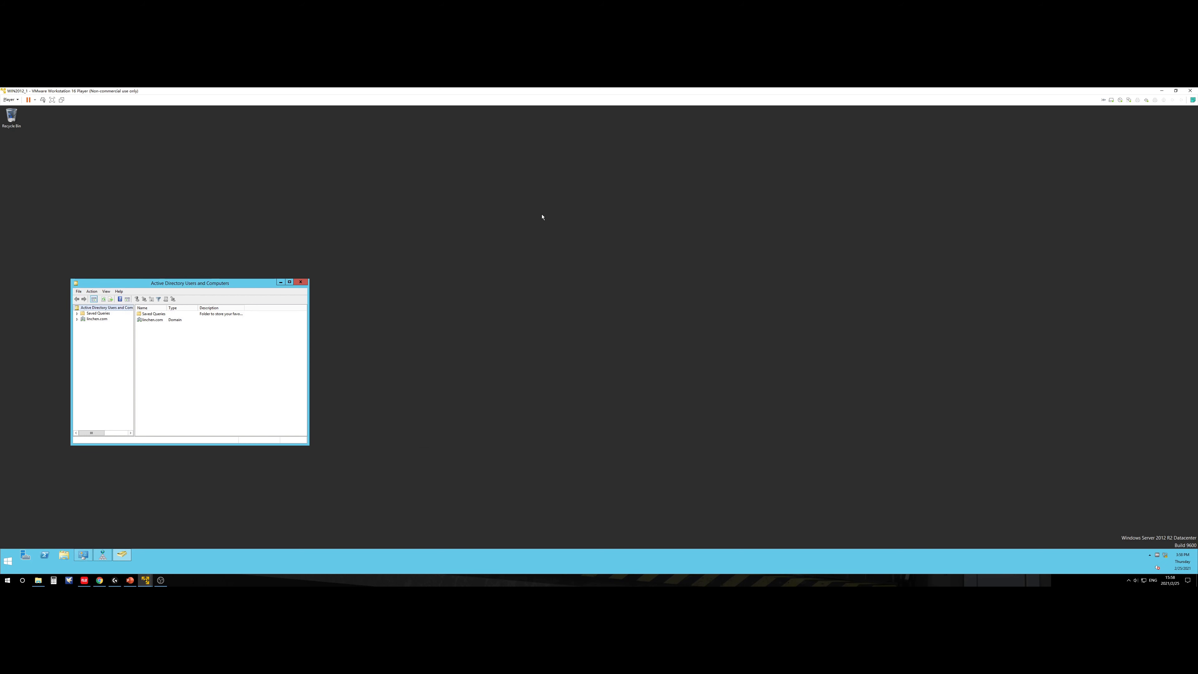
drag(222, 279, 665, 167)
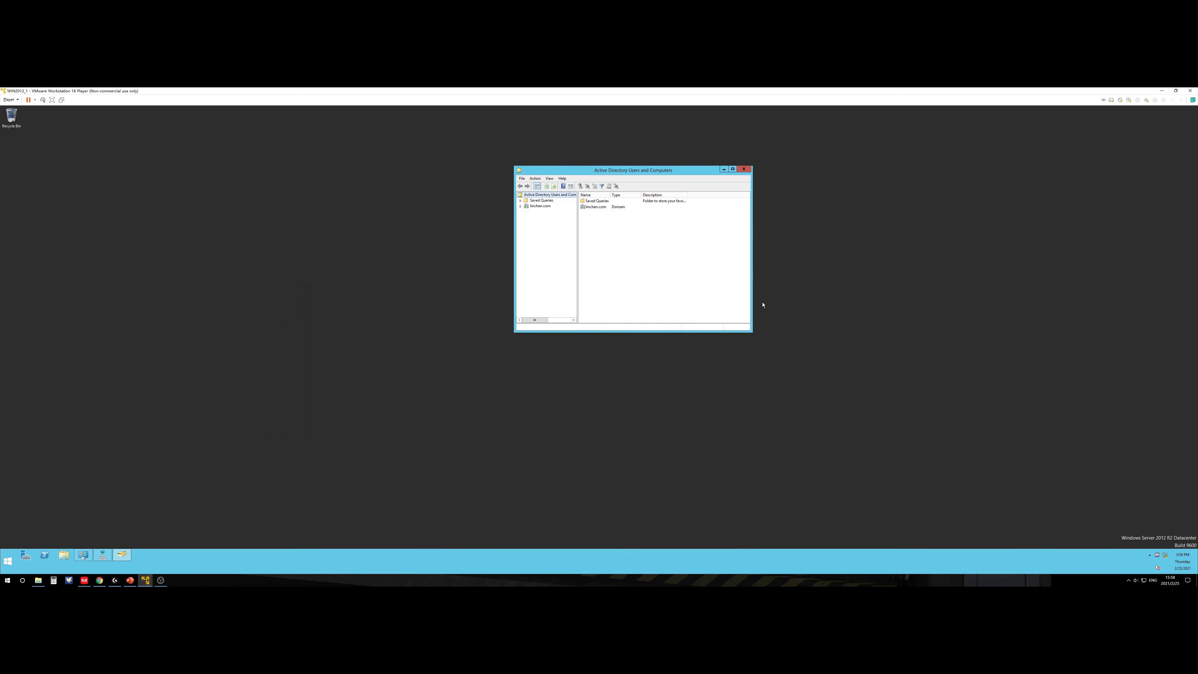
drag(752, 332, 928, 415)
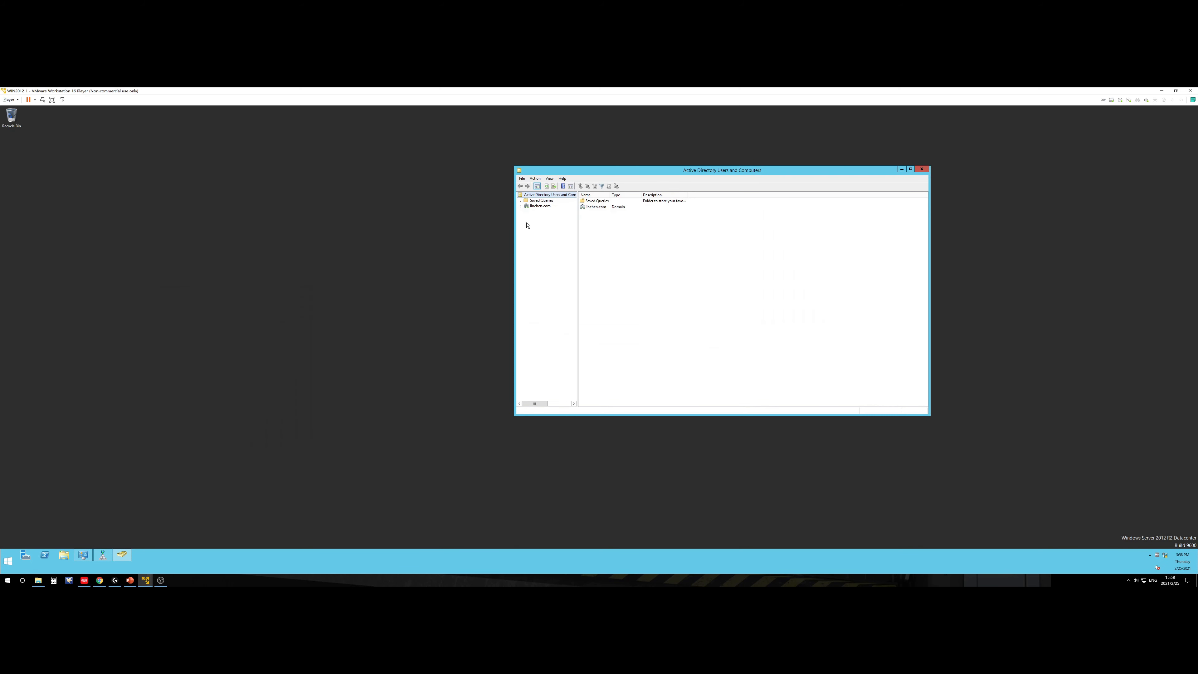
Step: Expand linchen.com to view WIN2012_1 under Domain Controllers, then bring DNS Manager forward
click(520, 207)
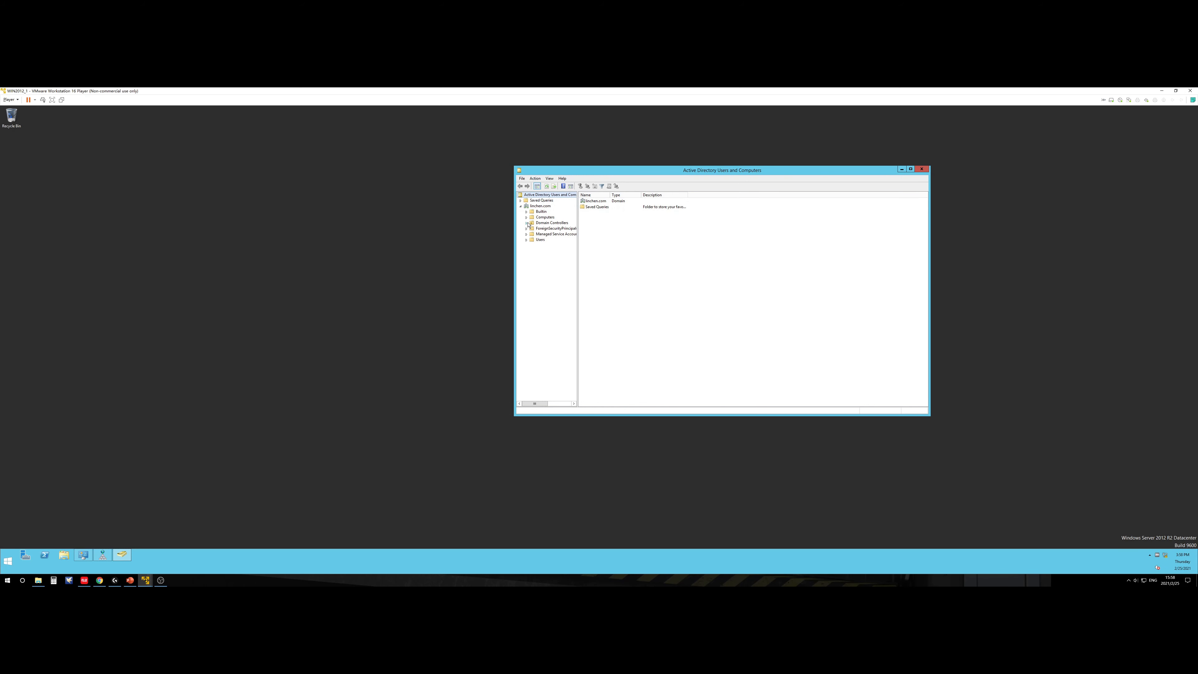
click(531, 223)
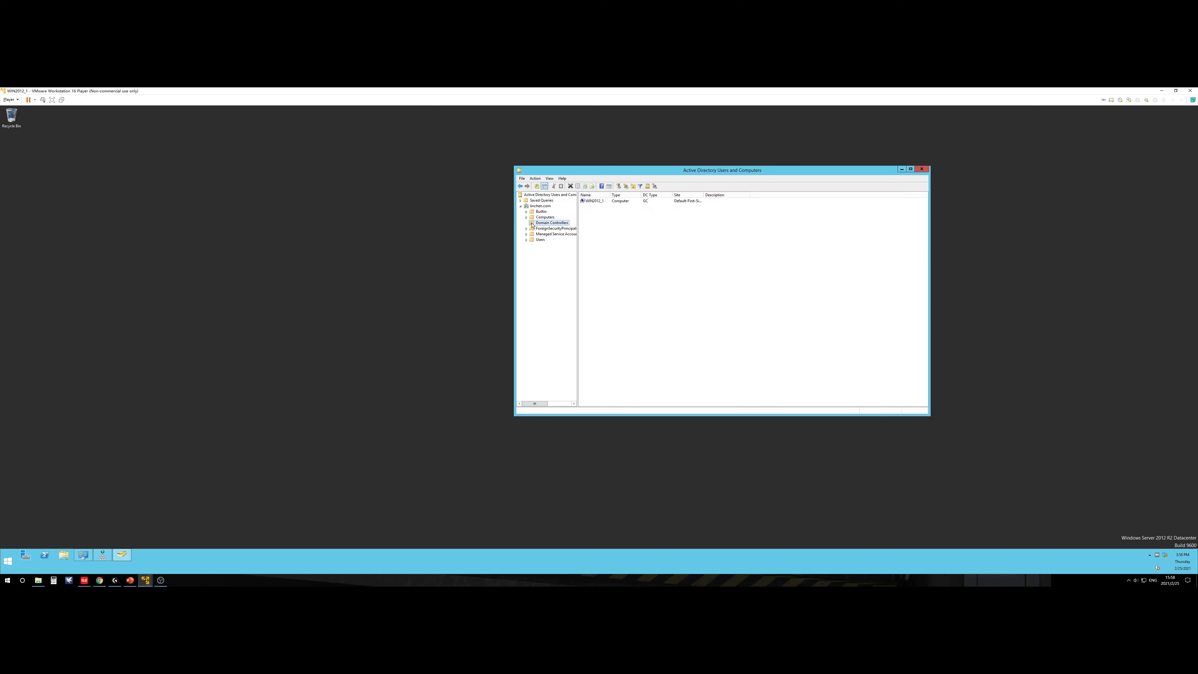
click(604, 202)
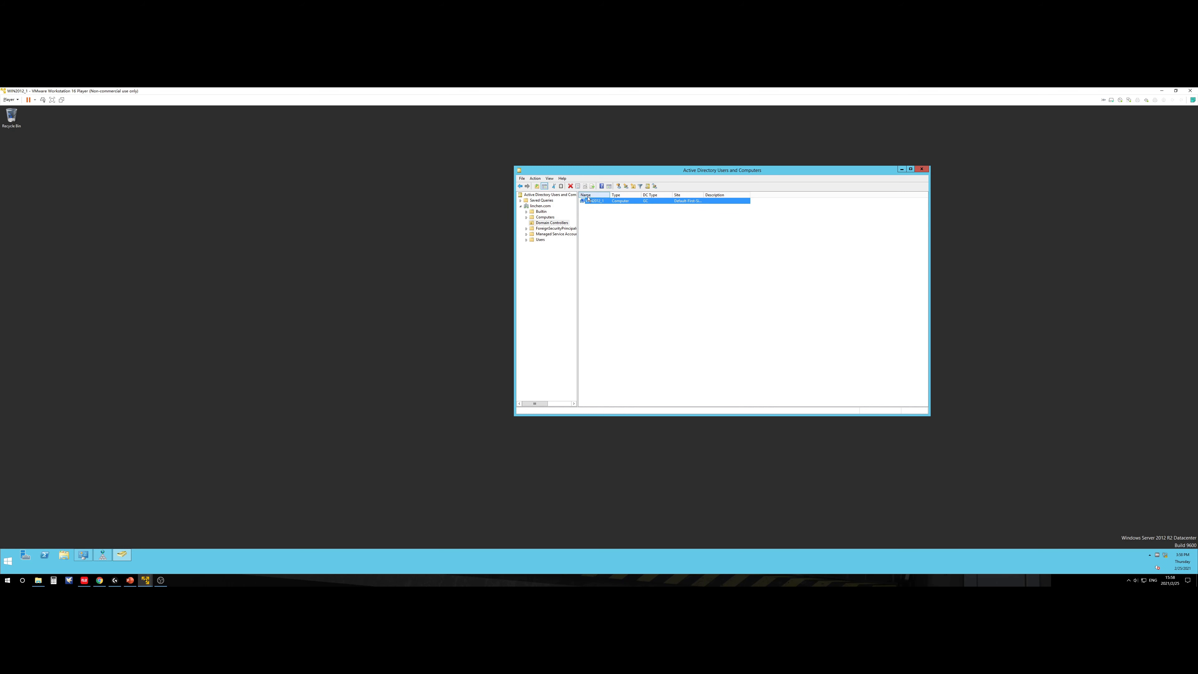
click(589, 213)
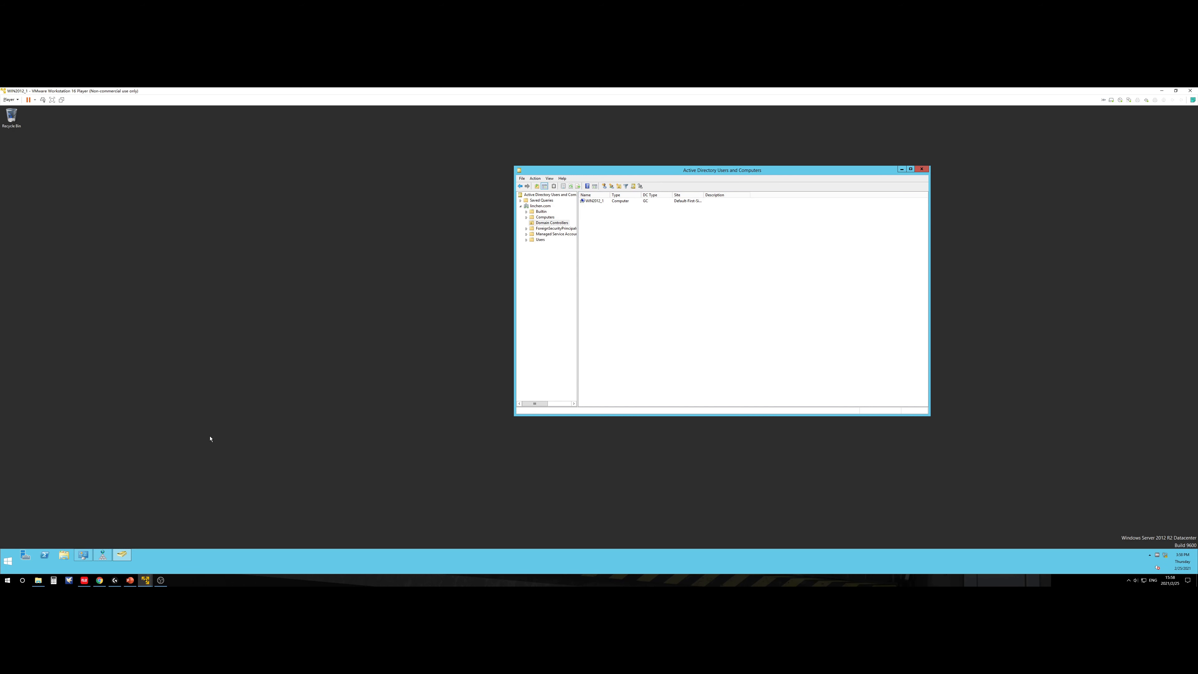
click(102, 555)
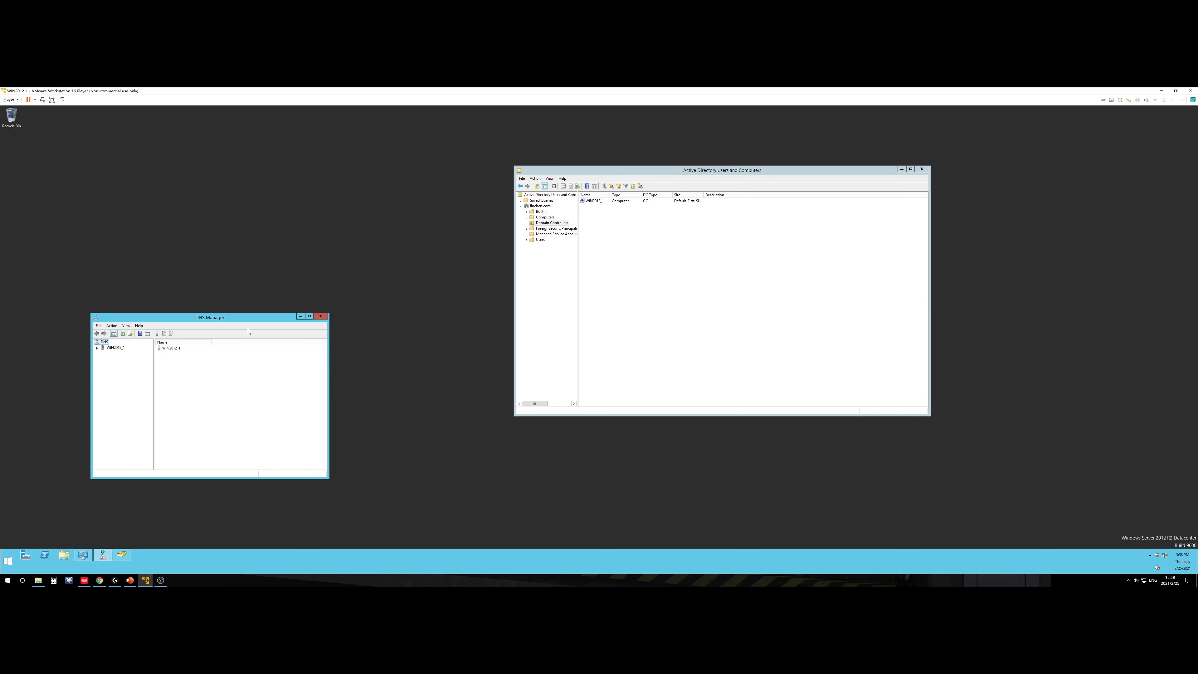
Step: Move DNS Manager to the desktop centre and enlarge it
drag(249, 331, 630, 241)
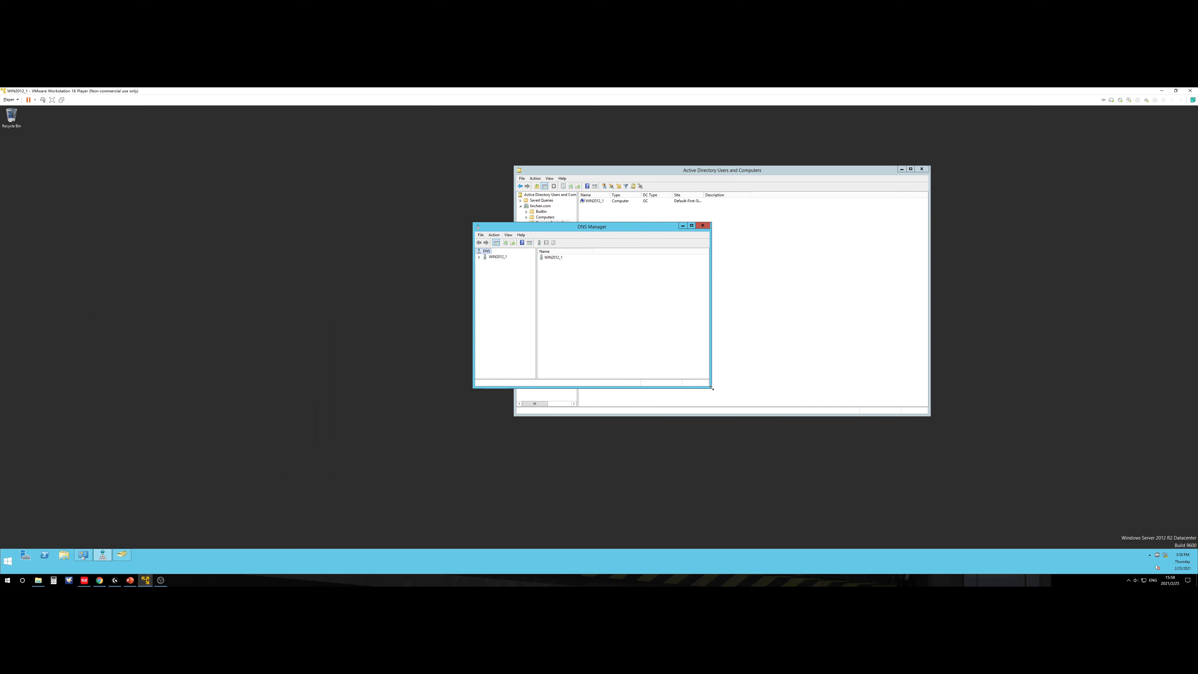
drag(712, 388, 854, 446)
drag(518, 227, 529, 174)
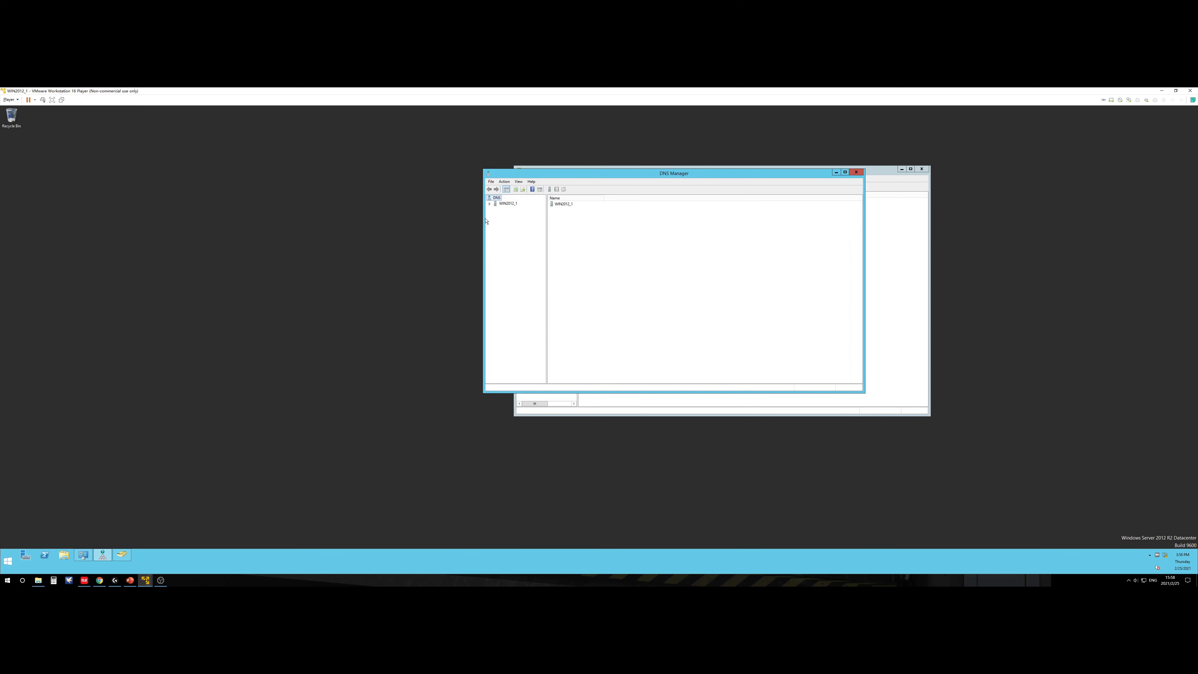
Step: Expand WIN2012_1 > Forward Lookup Zones and open the linchen.com zone records
click(489, 204)
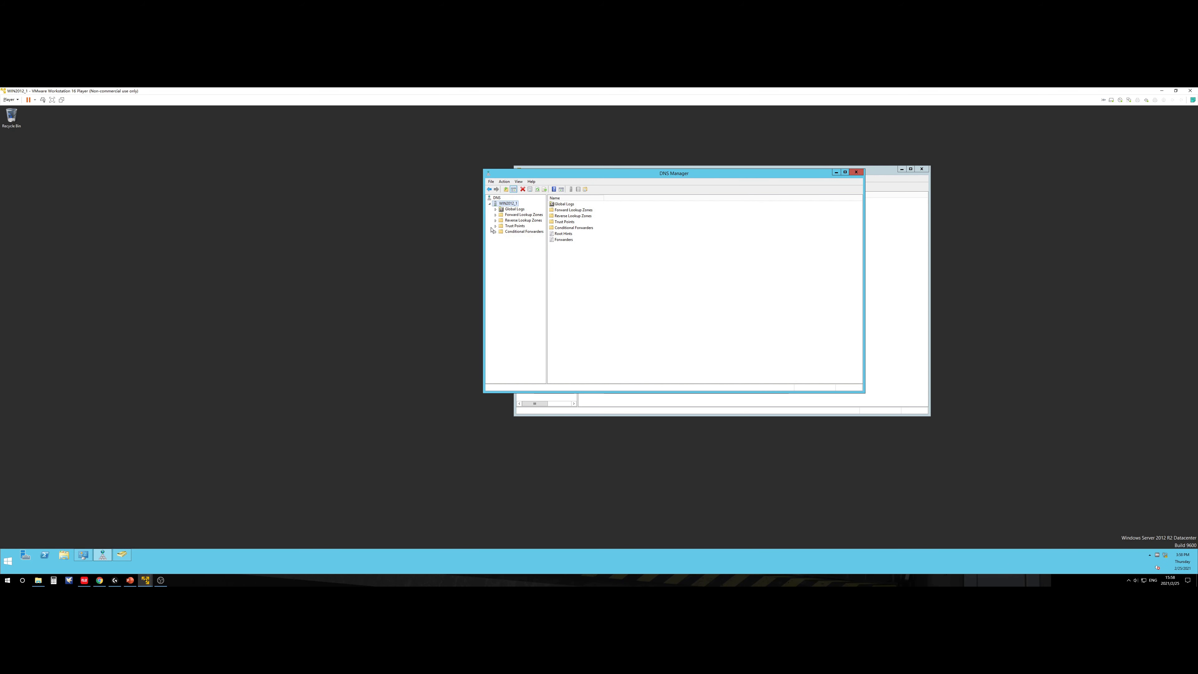
click(495, 209)
click(495, 209)
click(497, 221)
click(496, 215)
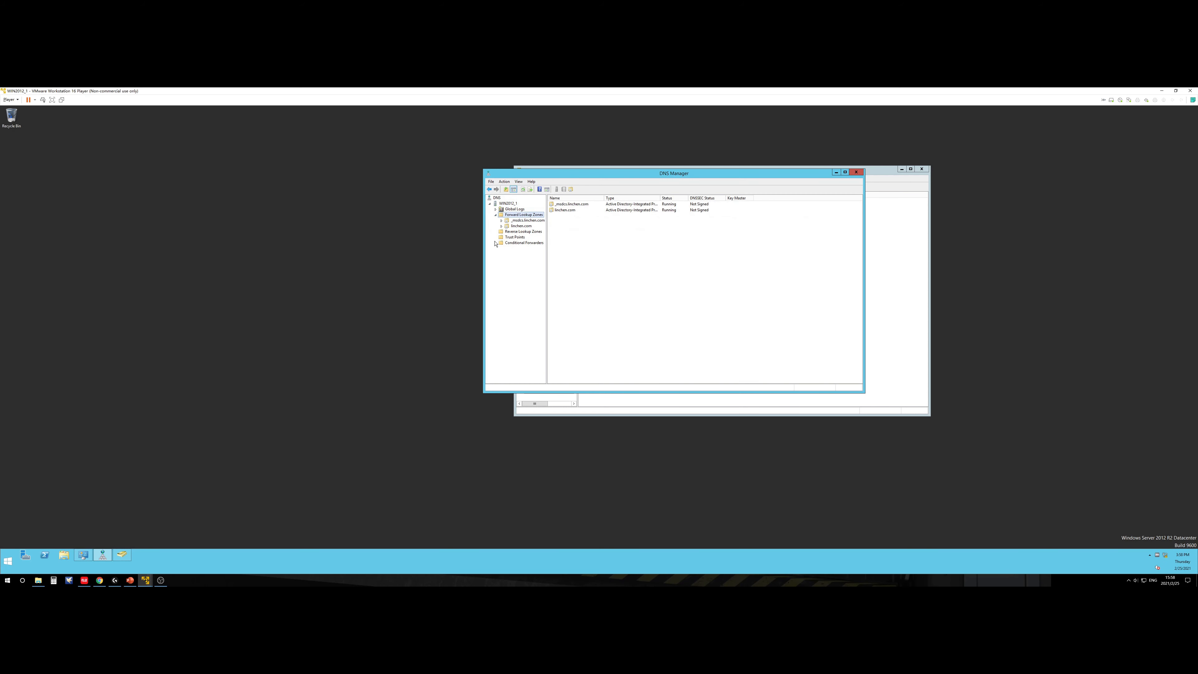
click(501, 226)
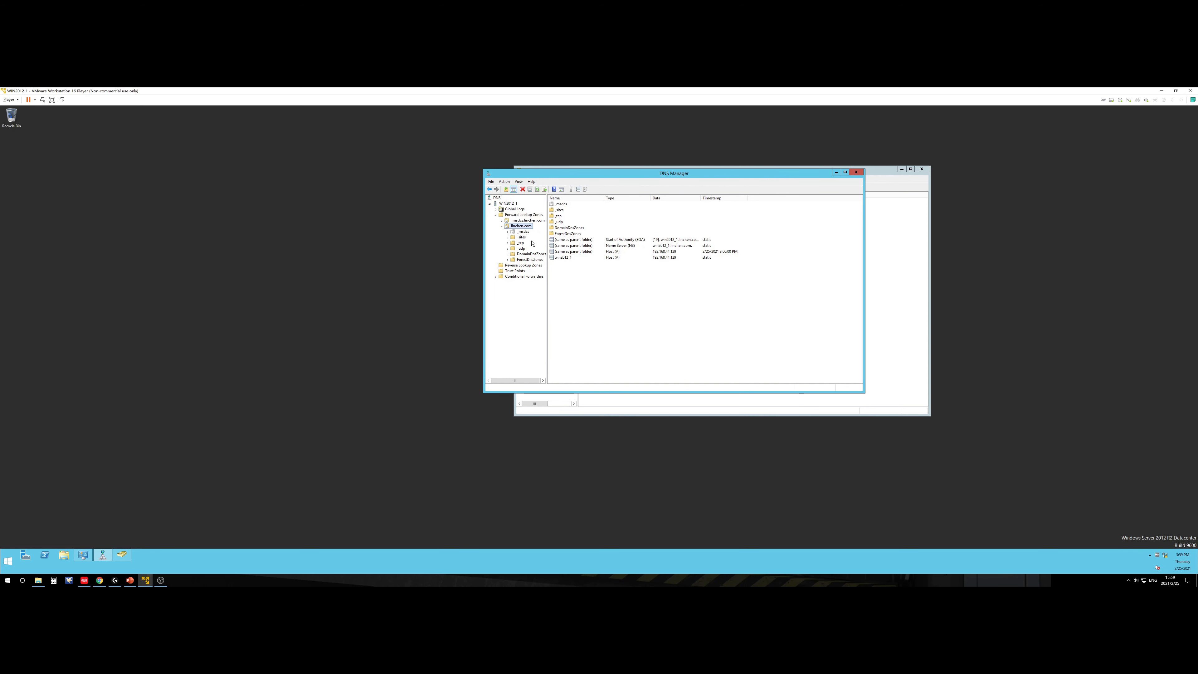
Step: Open linchen.com's _tcp folder and select the _ldap and _gc SRV records
click(514, 244)
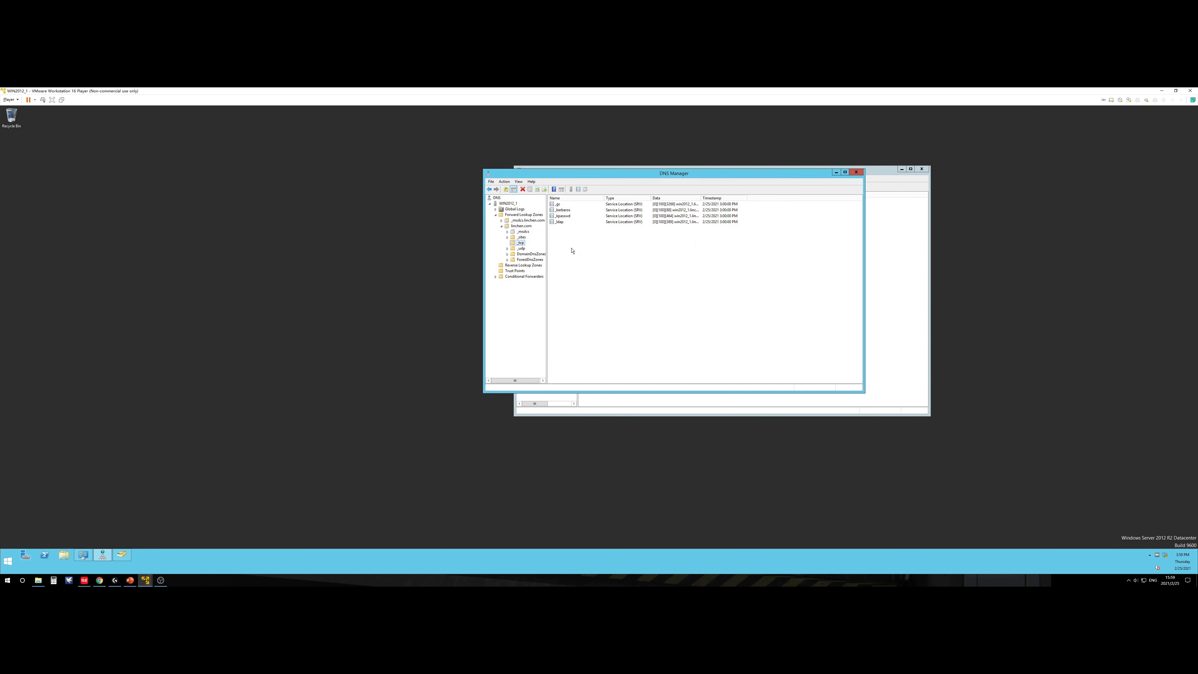
click(564, 221)
click(561, 204)
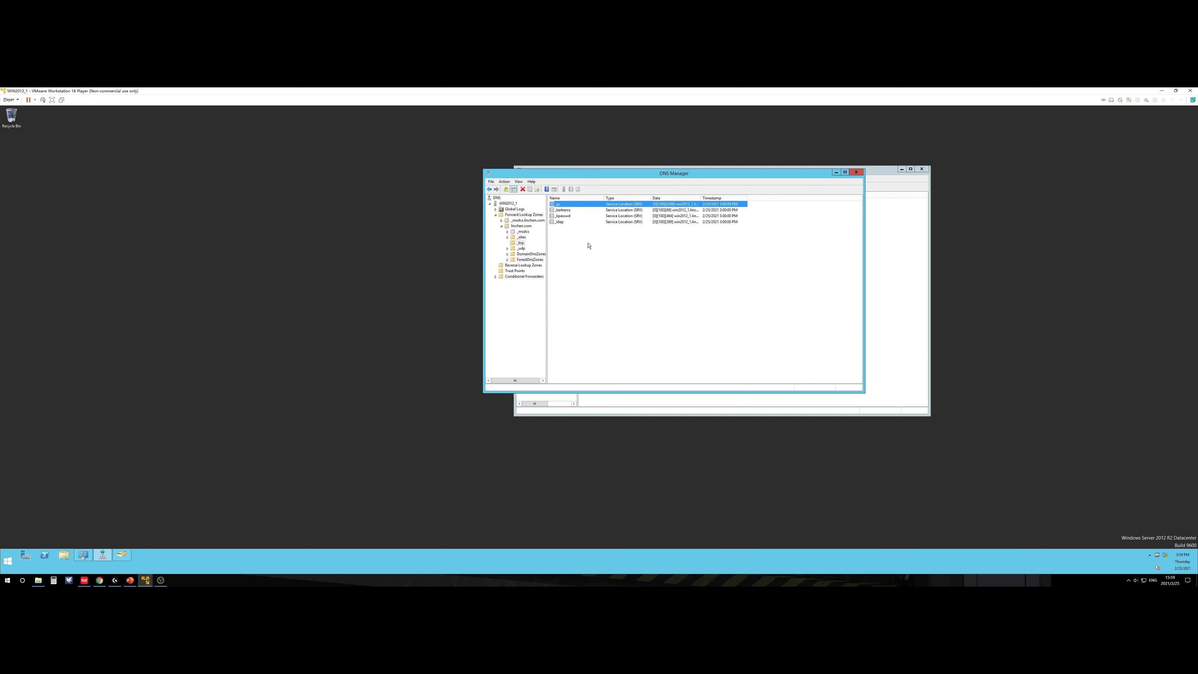
Step: Widen the Data column, compare the _gc and _ldap targets, then bring the Topology slide back
drag(701, 197, 803, 197)
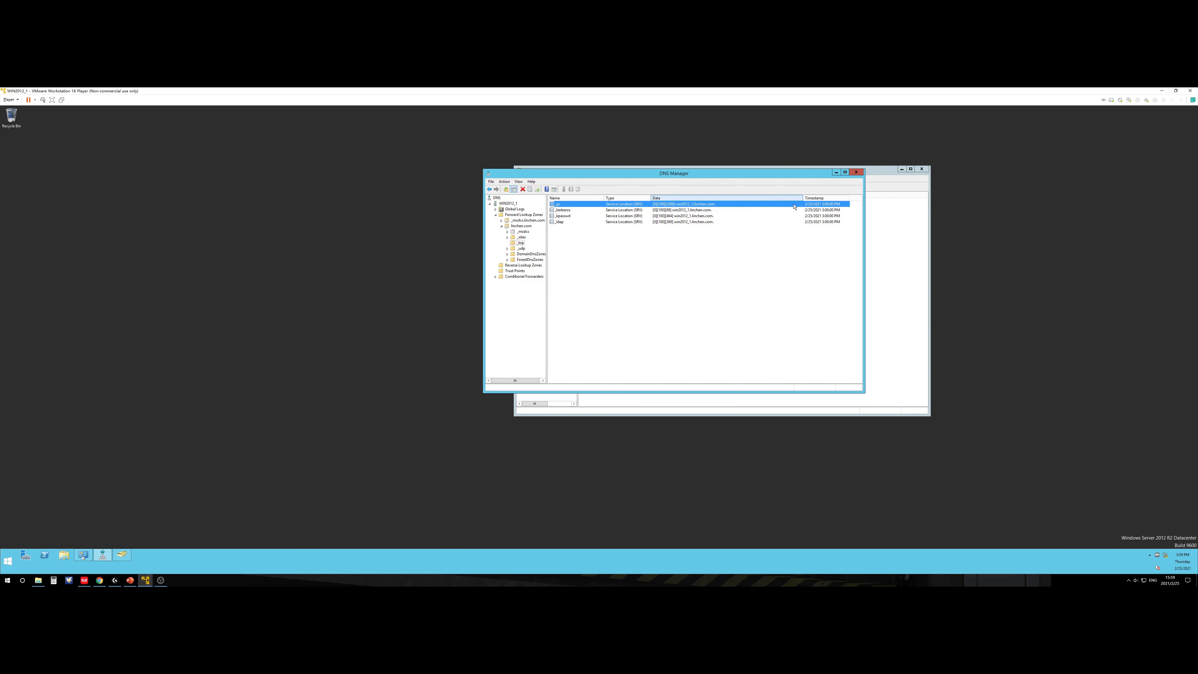
click(706, 222)
click(705, 204)
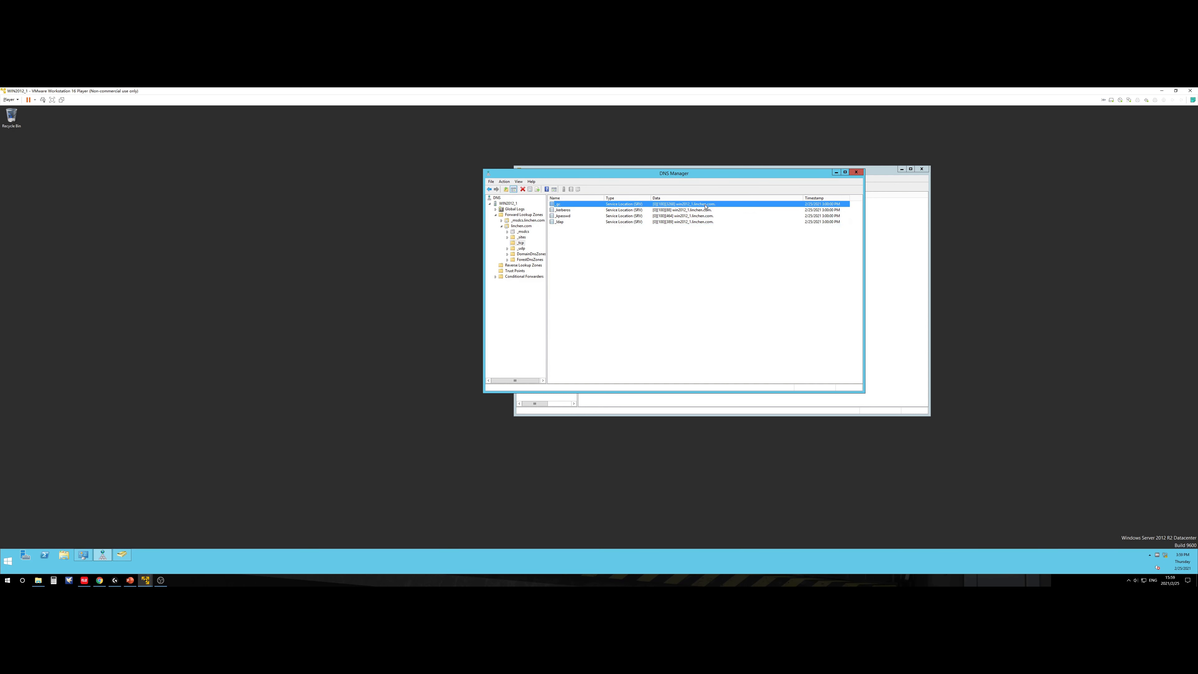
click(707, 223)
click(704, 205)
click(702, 222)
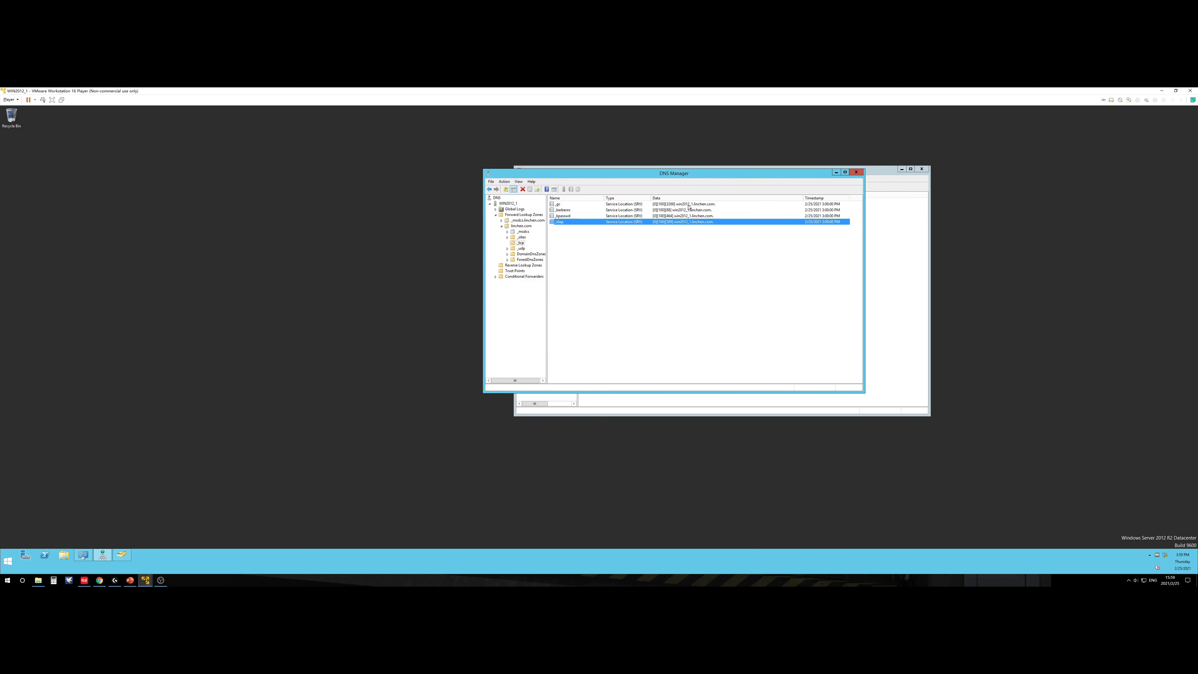
click(710, 206)
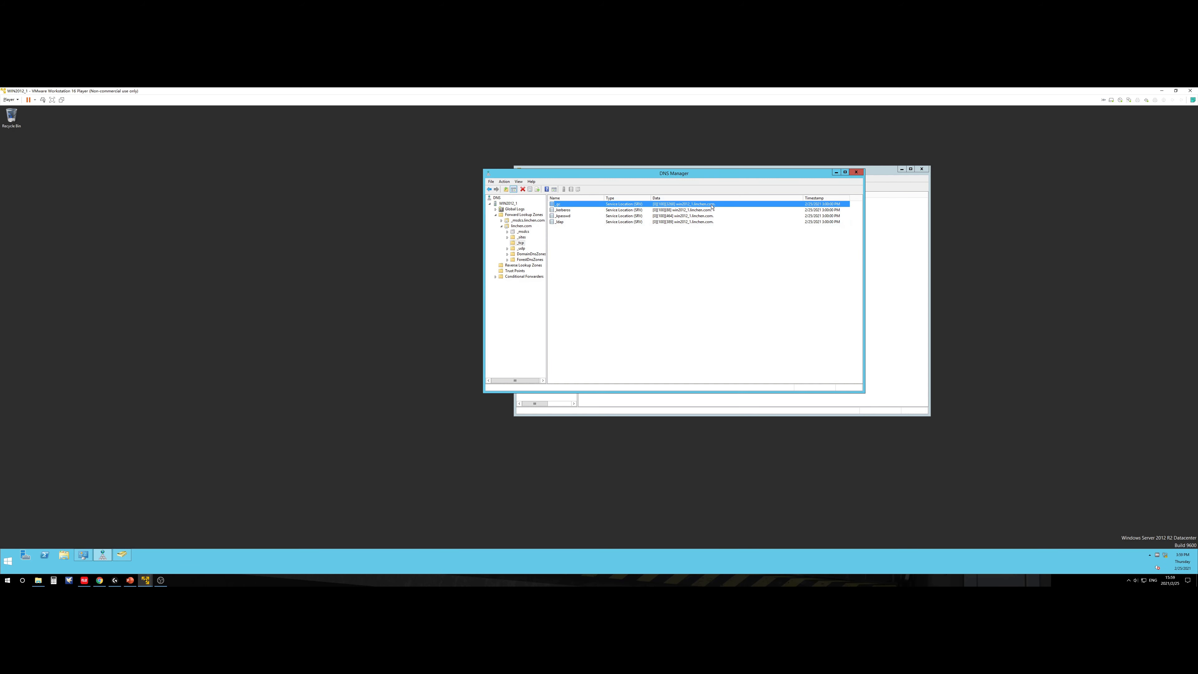
click(130, 580)
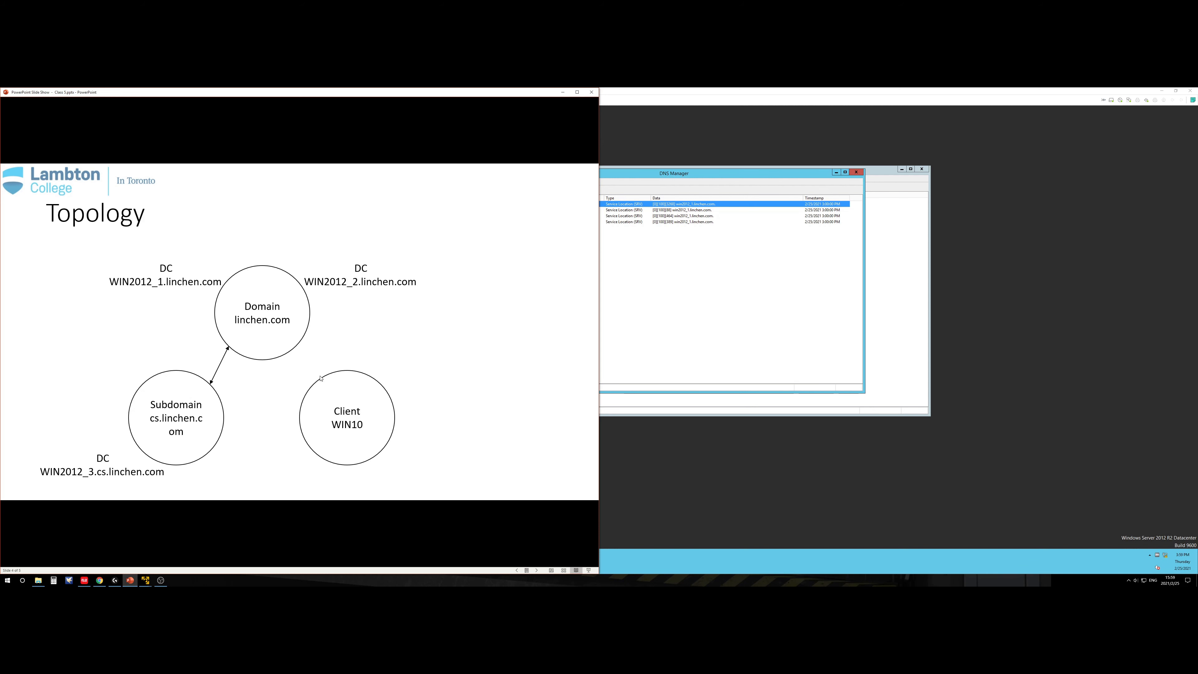
click(297, 366)
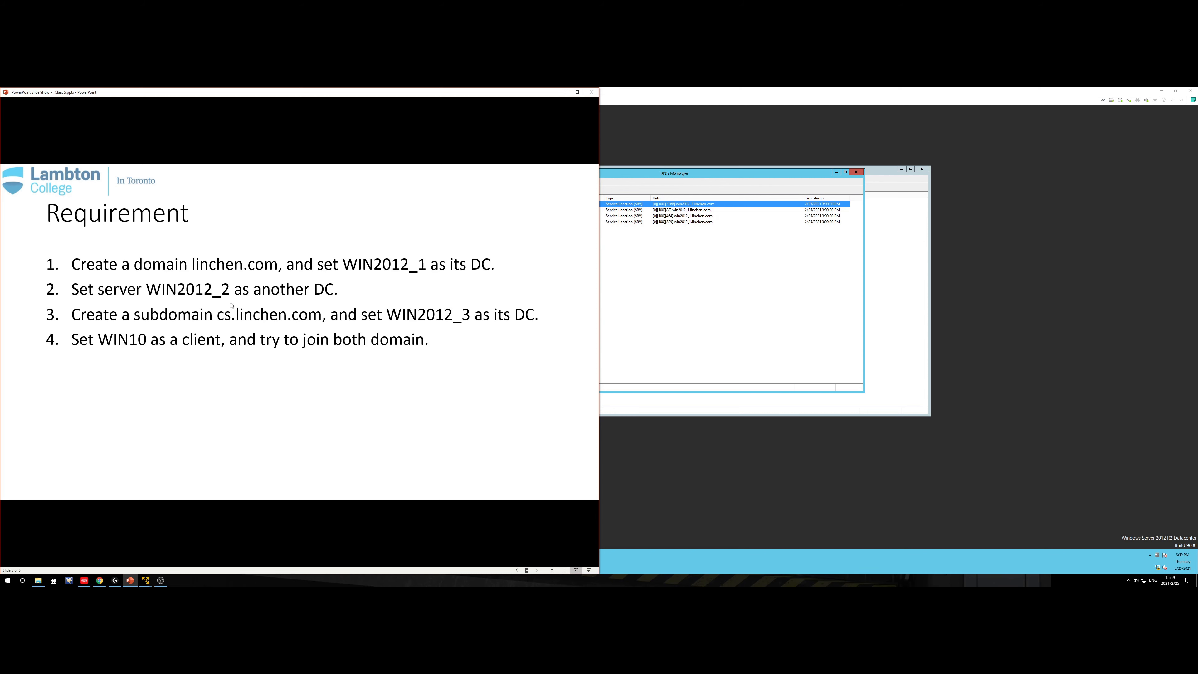
key(Left)
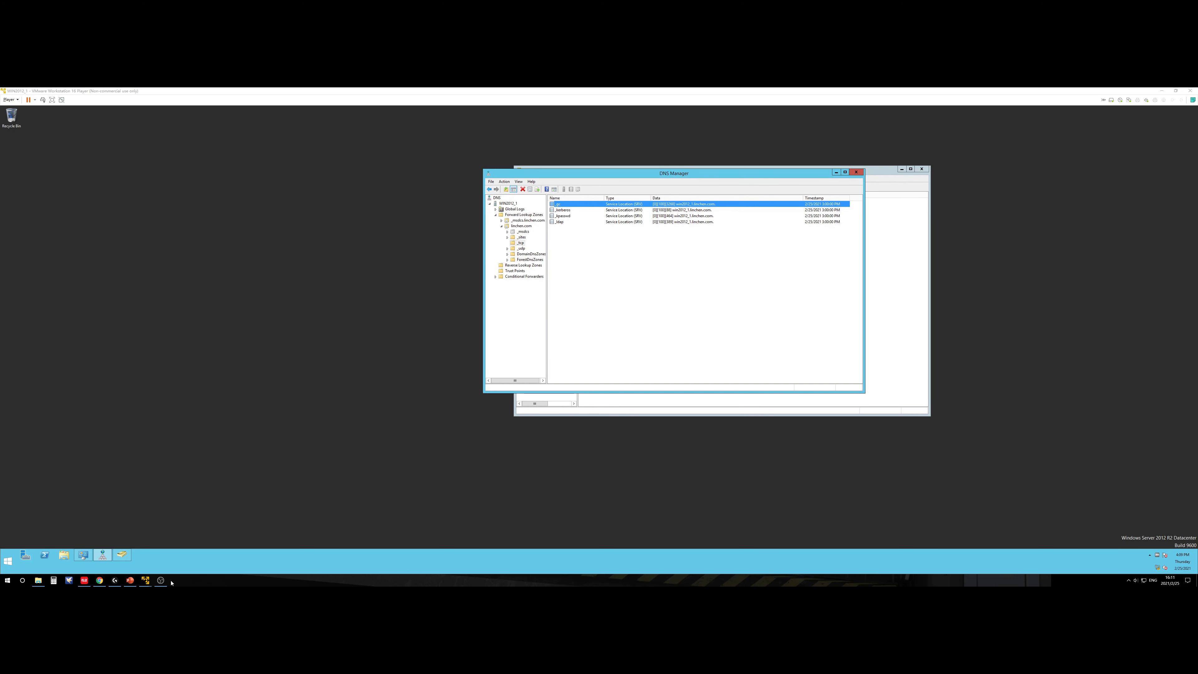
Step: Switch to the WIN2012_2 VM, minimize WIN2012_1, and maximize WIN2012_2
mouse_move(164, 581)
click(177, 553)
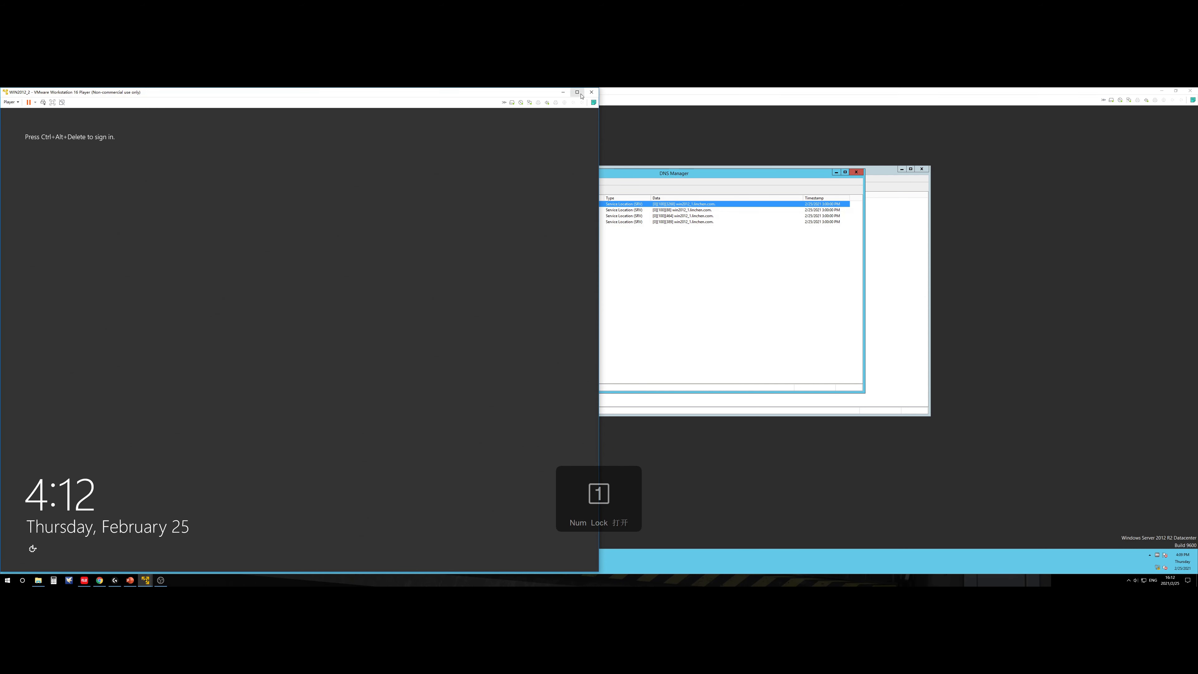
click(1160, 91)
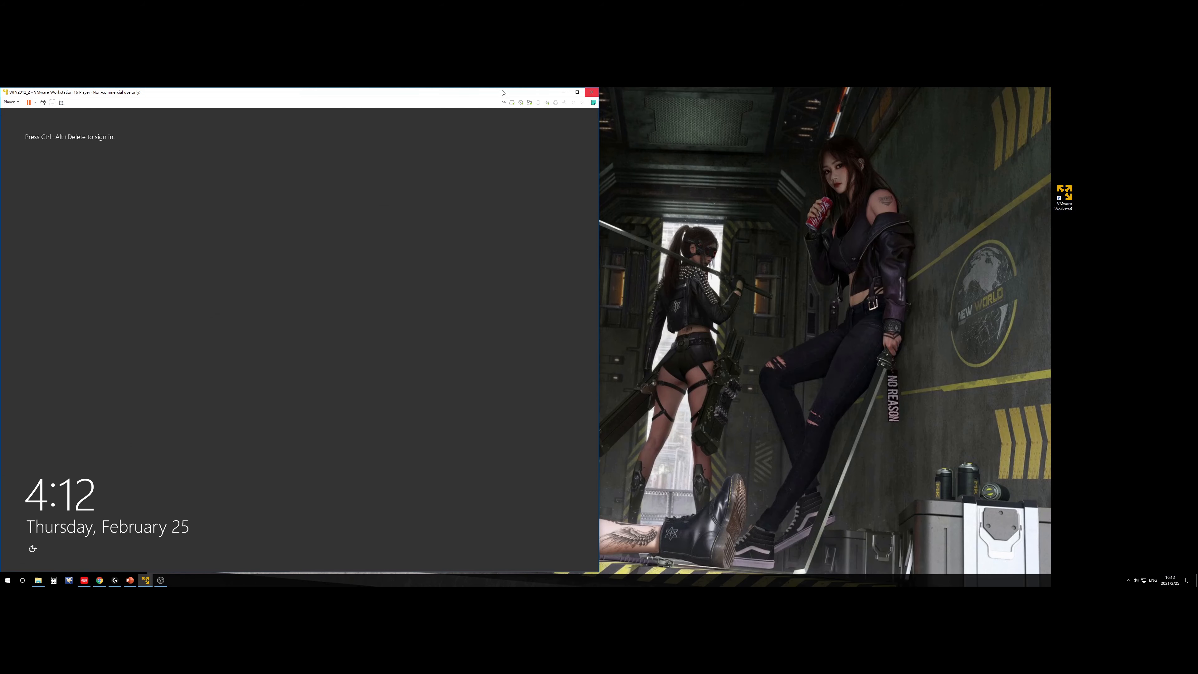
click(576, 92)
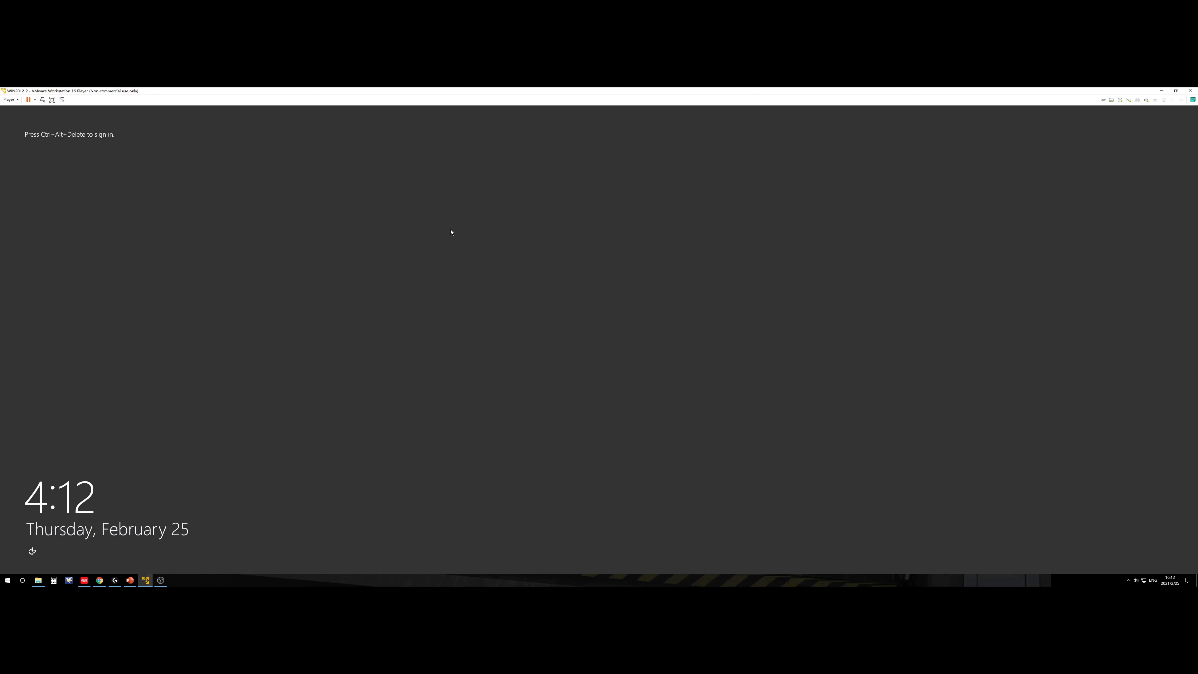
Step: Send Ctrl+Alt+Del and sign in with the Administrator password, then return to PowerPoint
click(42, 99)
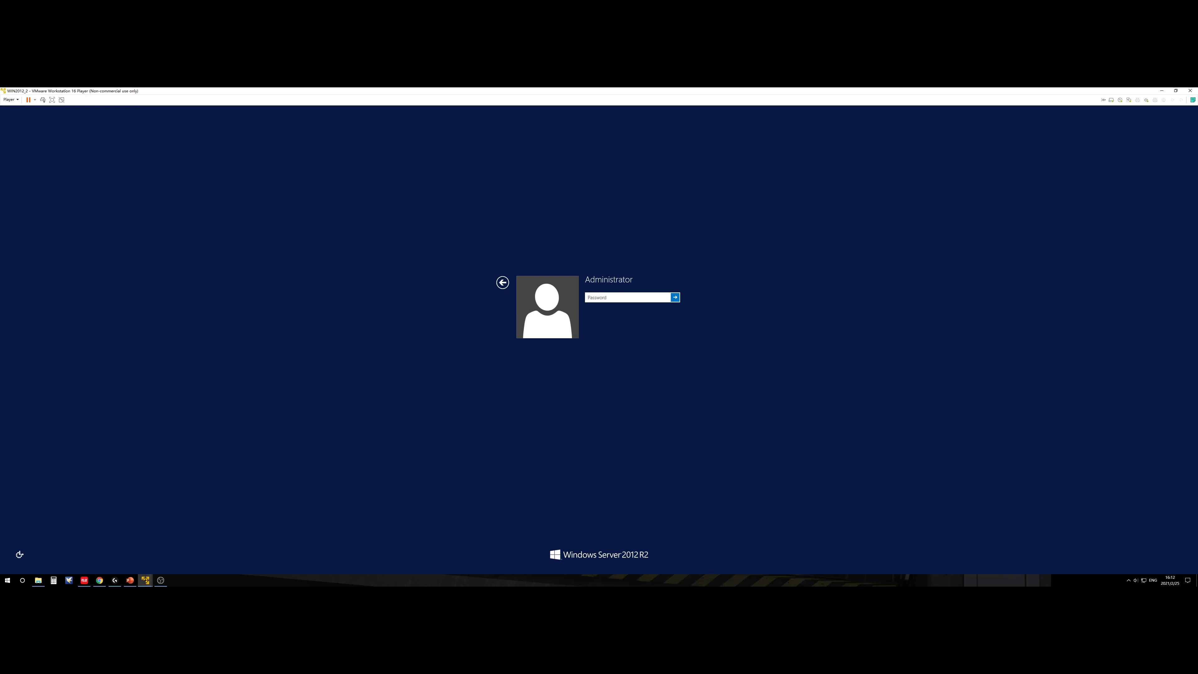
text(••)
key(Return)
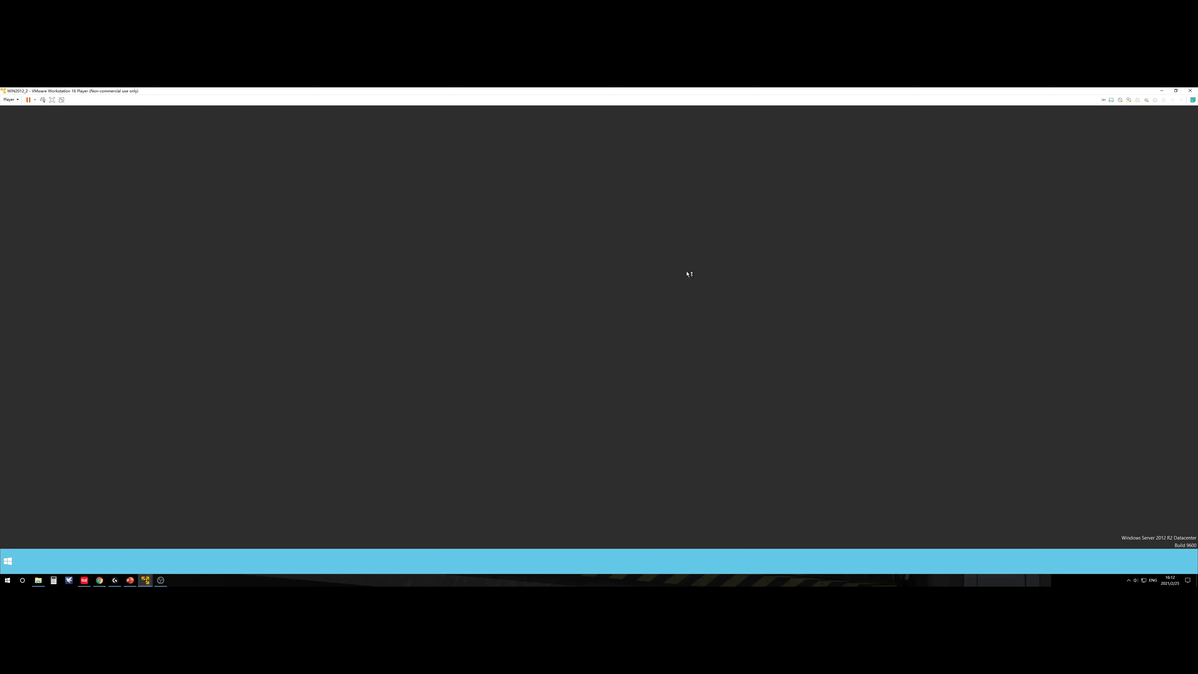
click(130, 579)
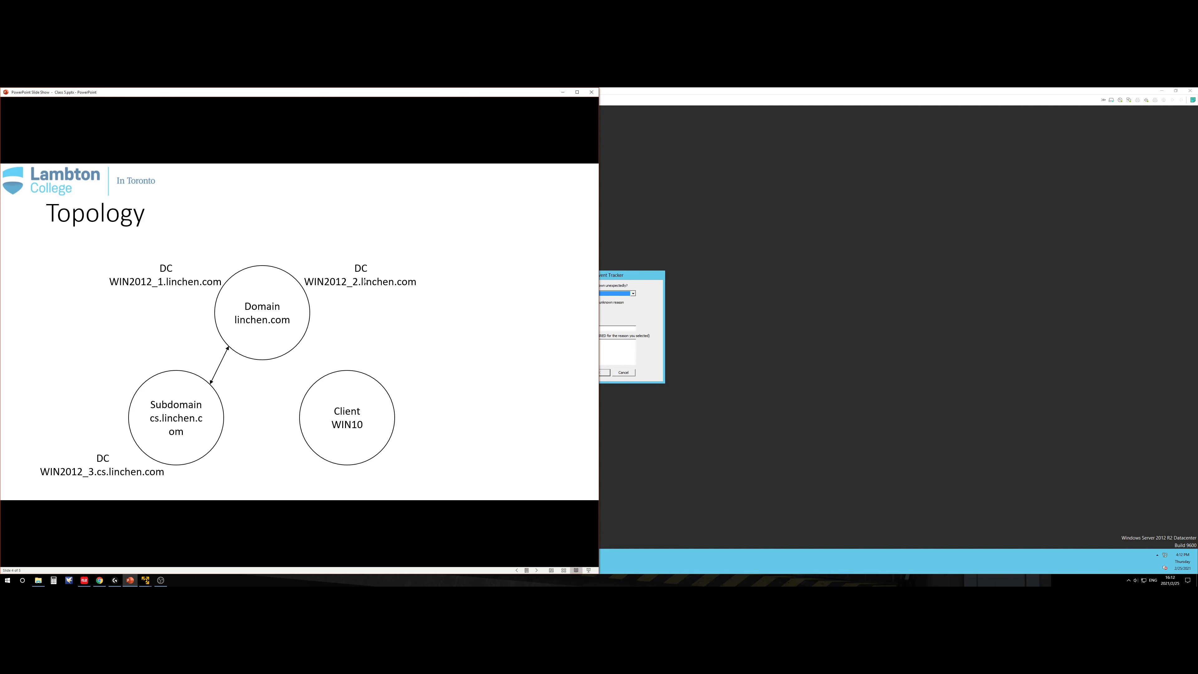
Step: Cancel WIN2012_2's Shutdown Event Tracker, then restore and maximize the Topology slide show
click(563, 92)
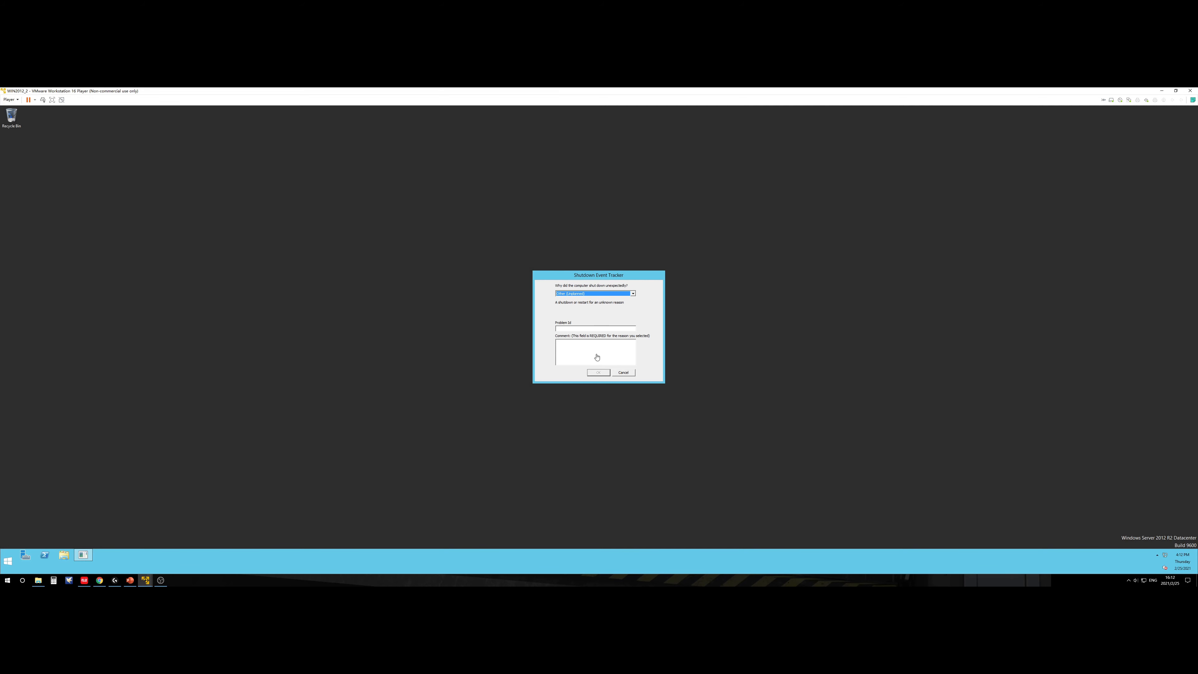
click(622, 372)
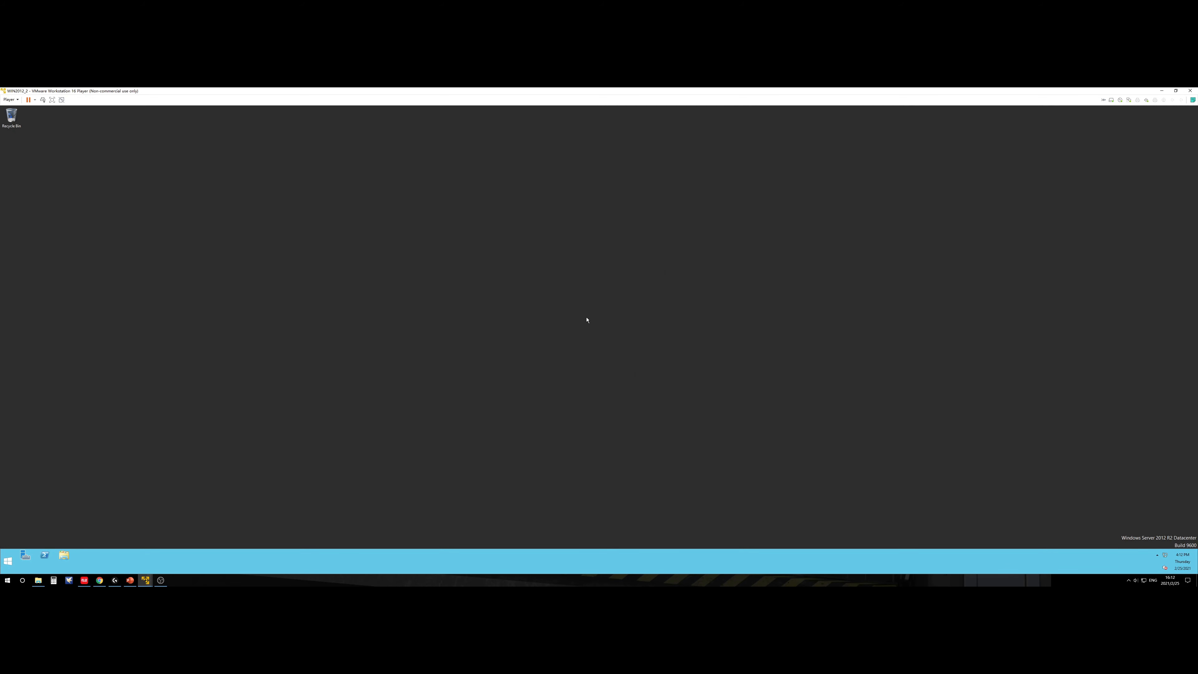
click(130, 579)
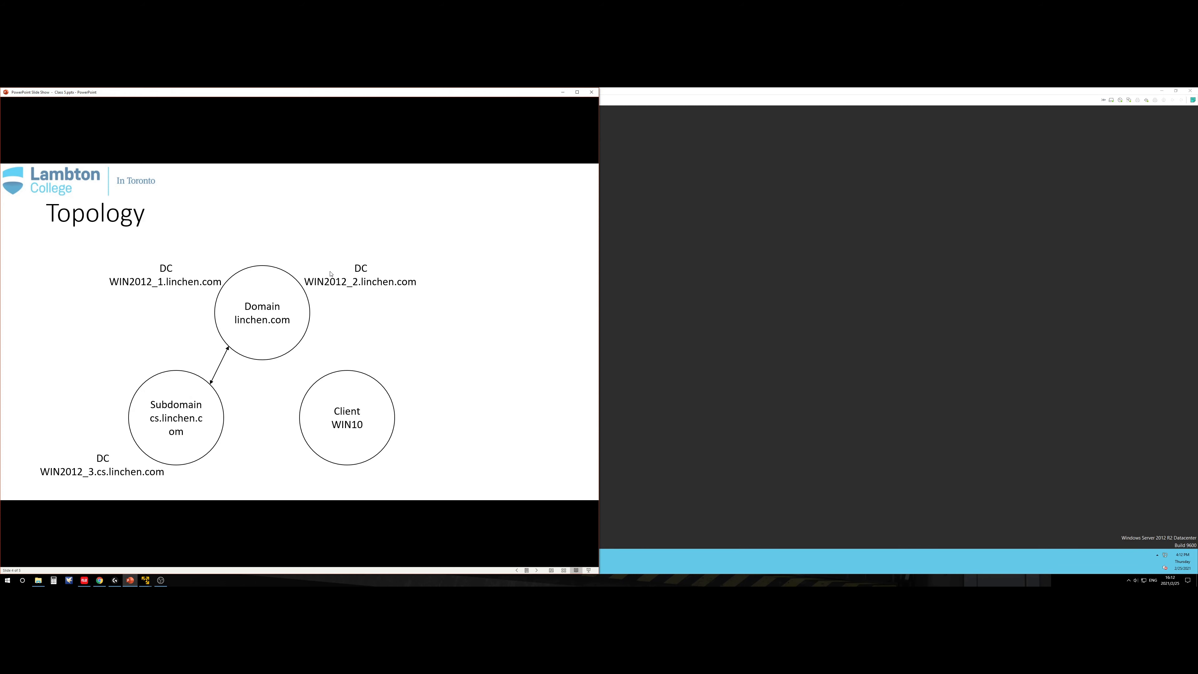
click(576, 92)
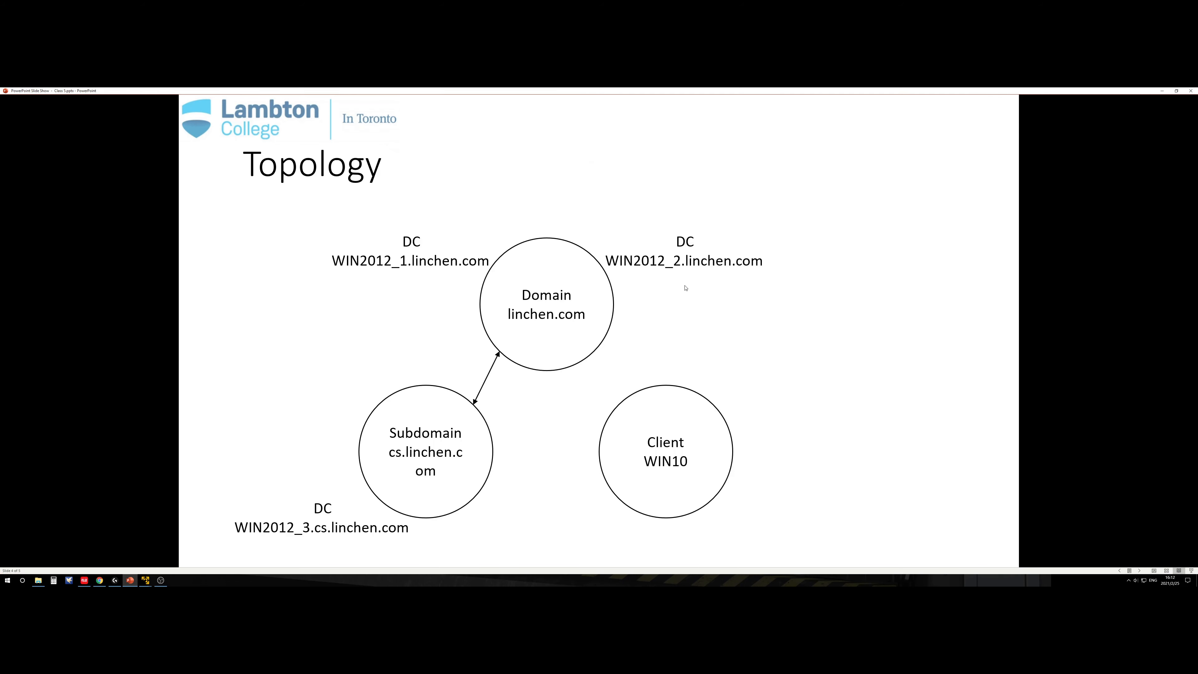
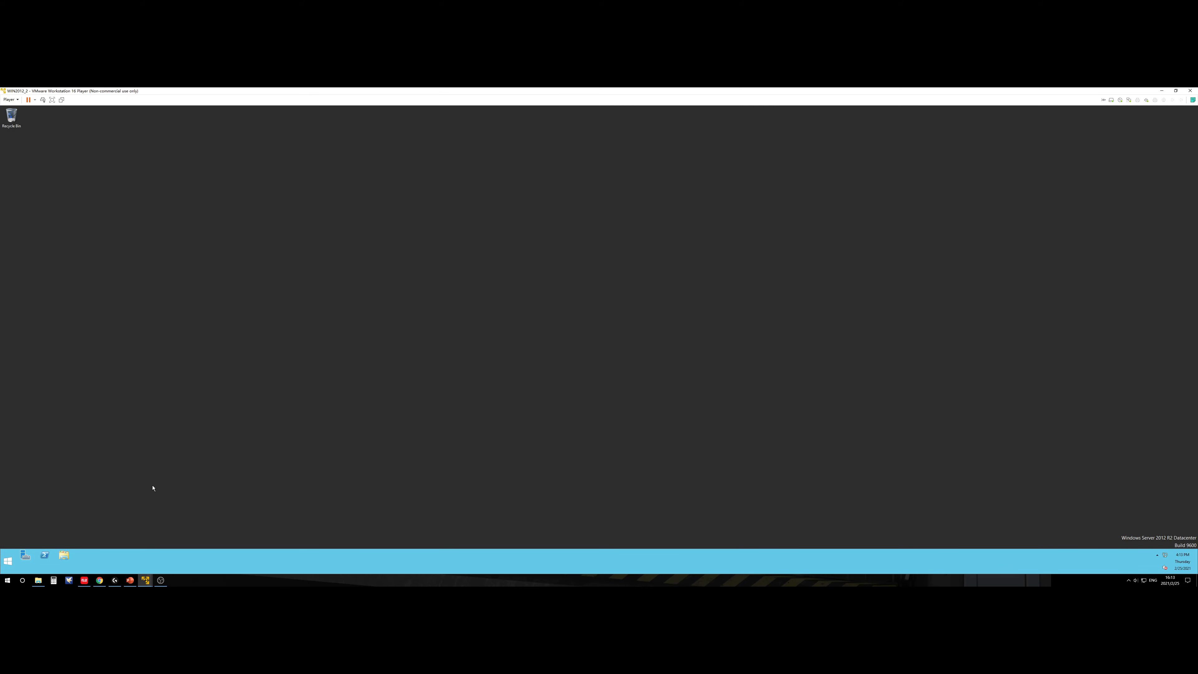
Step: Open an administrator command prompt and set its font to Lucida Console, size 36
key(super+r)
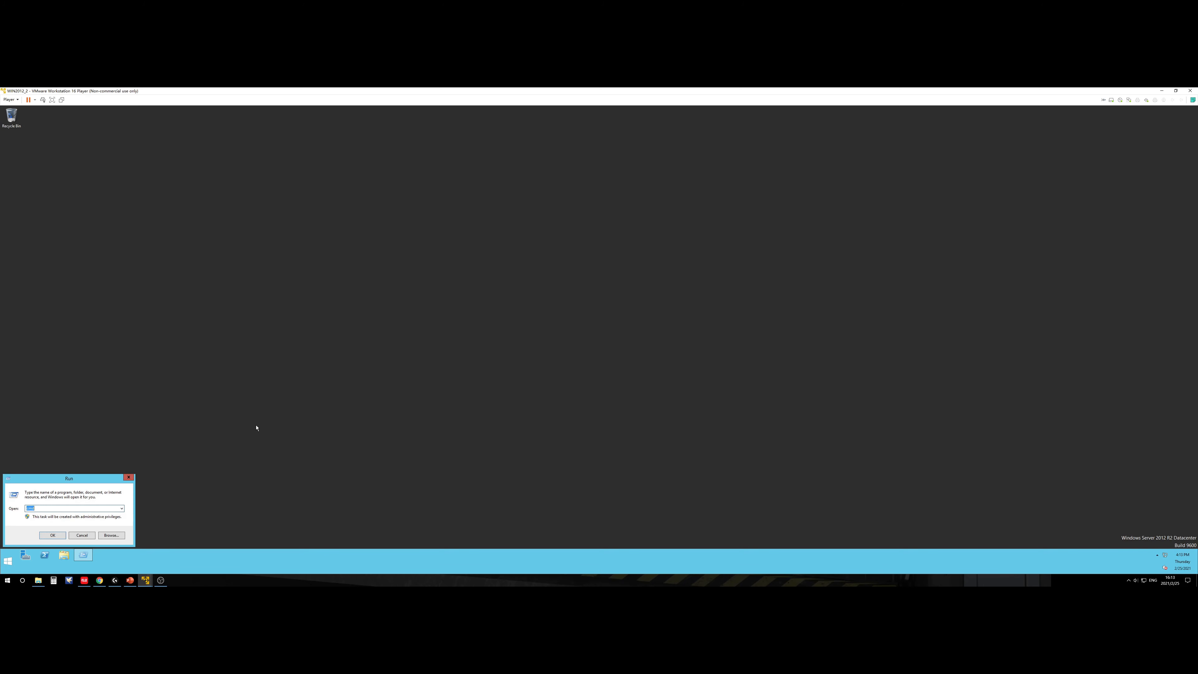
key(Return)
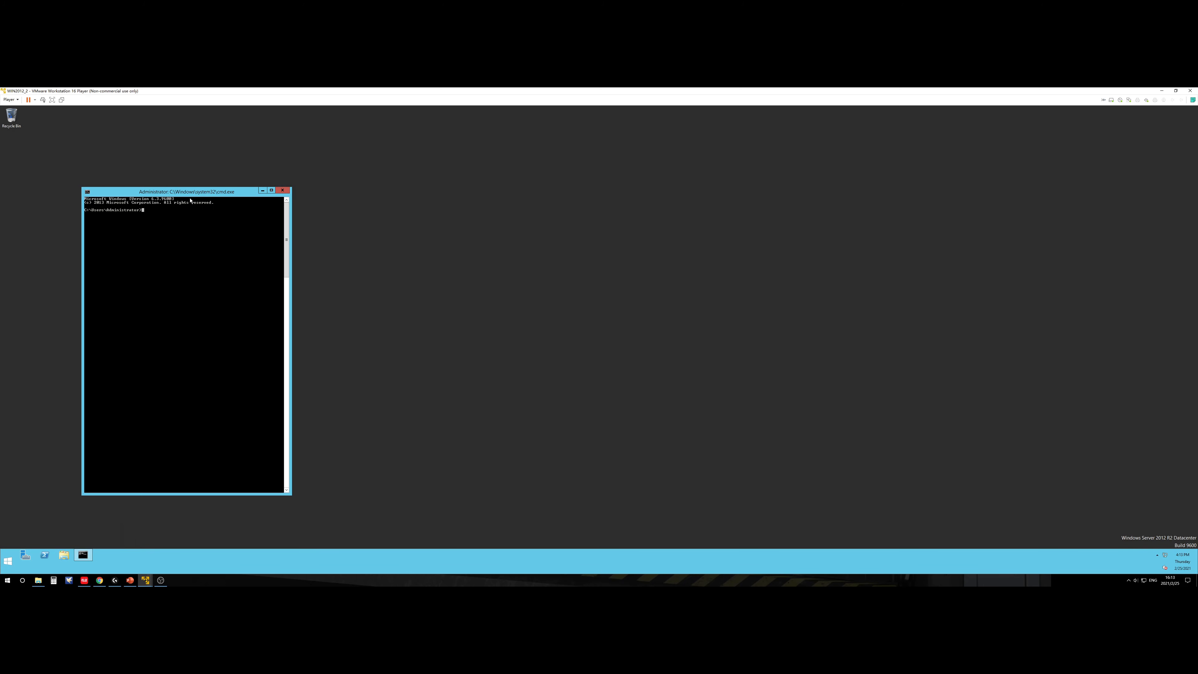
drag(198, 192, 620, 205)
click(589, 198)
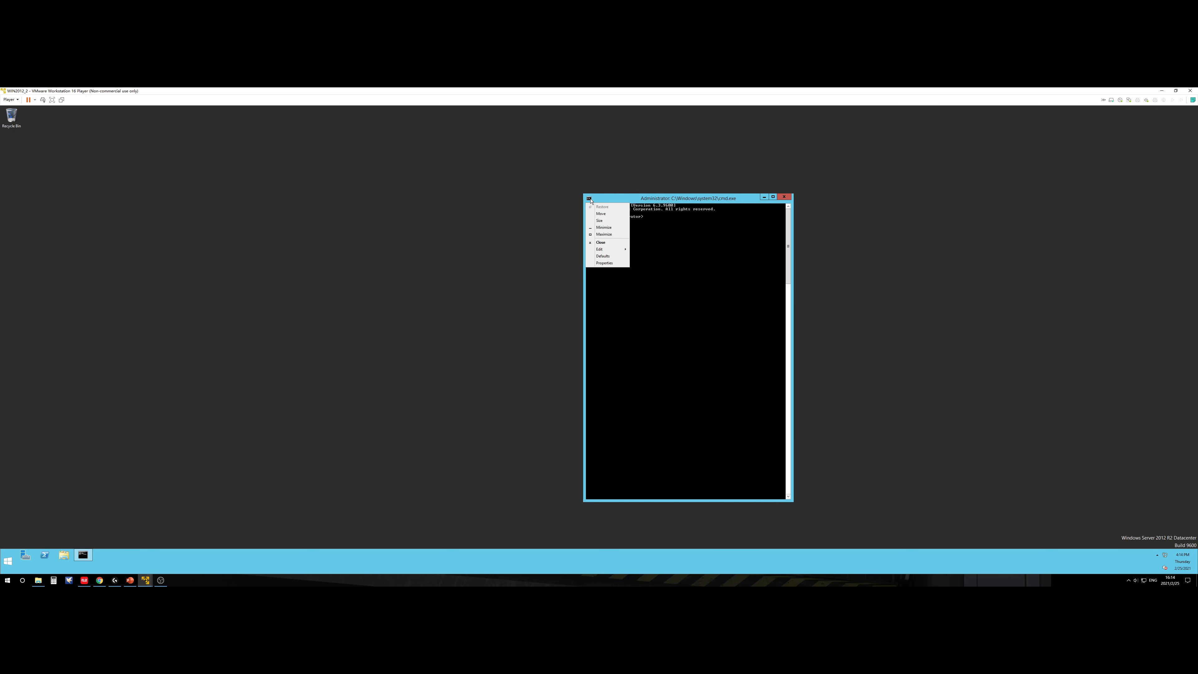
click(609, 264)
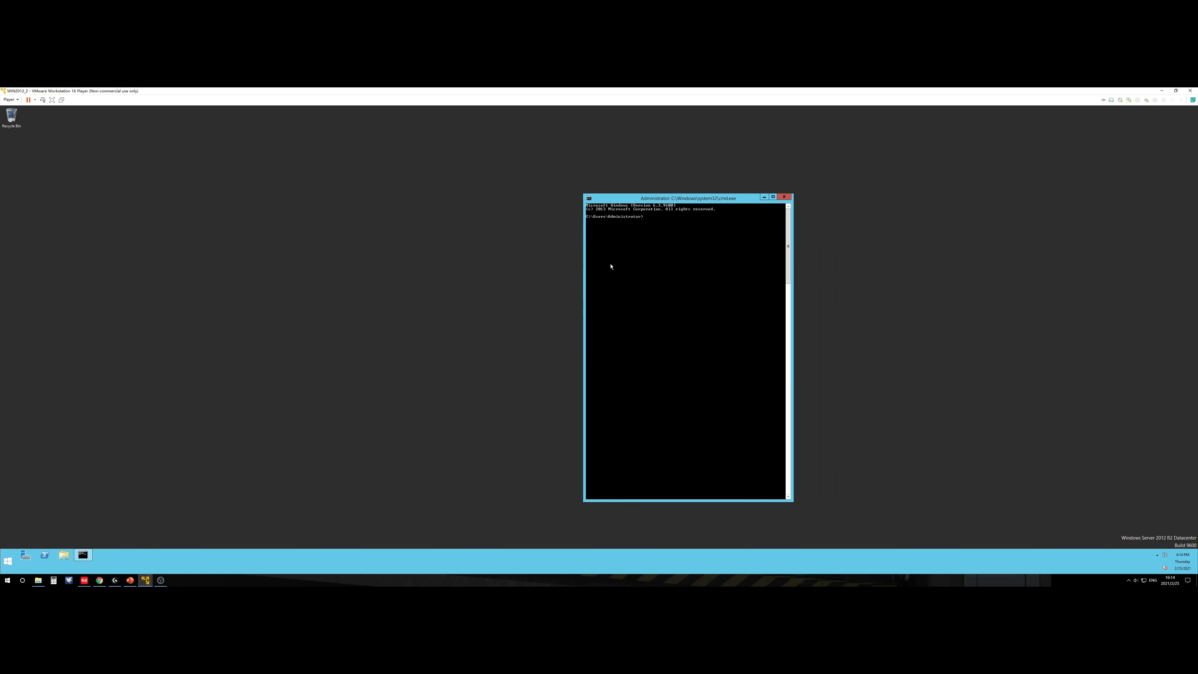
click(630, 214)
click(616, 214)
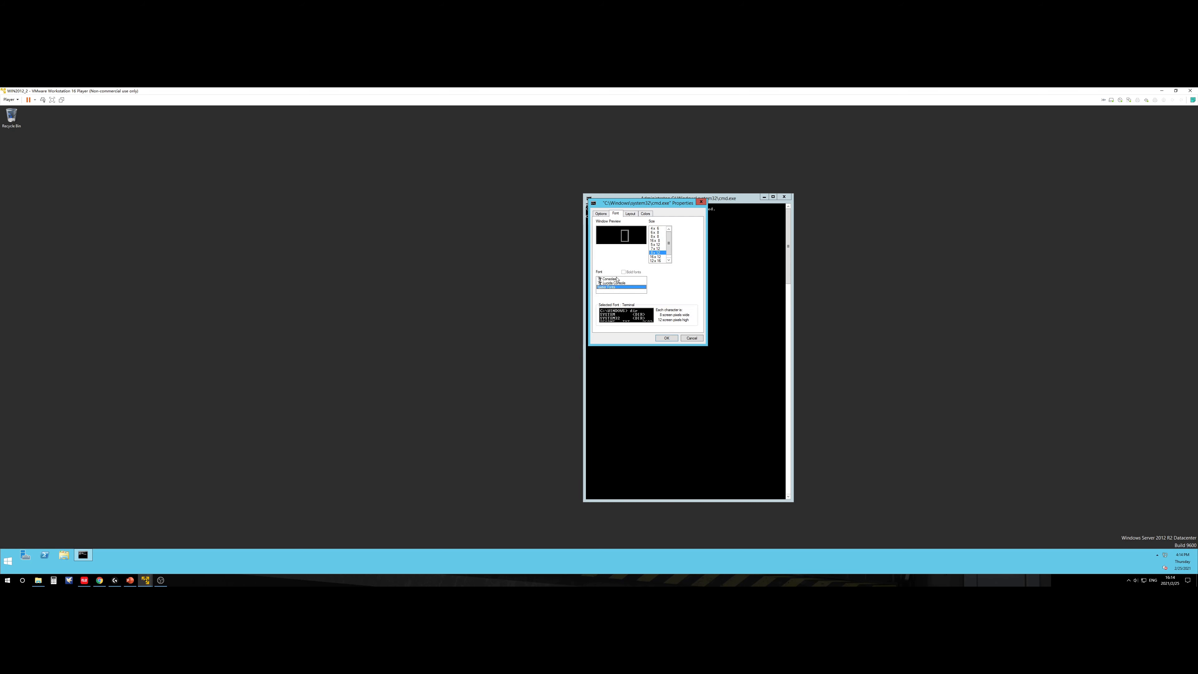
click(624, 282)
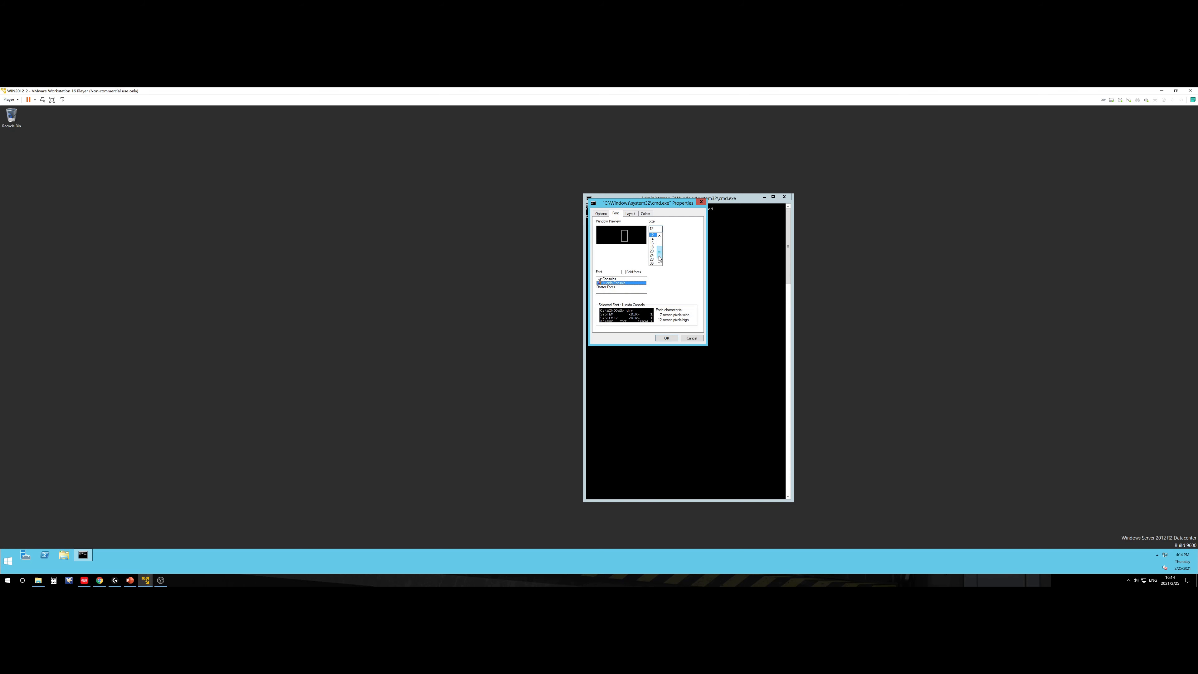
click(653, 259)
click(672, 339)
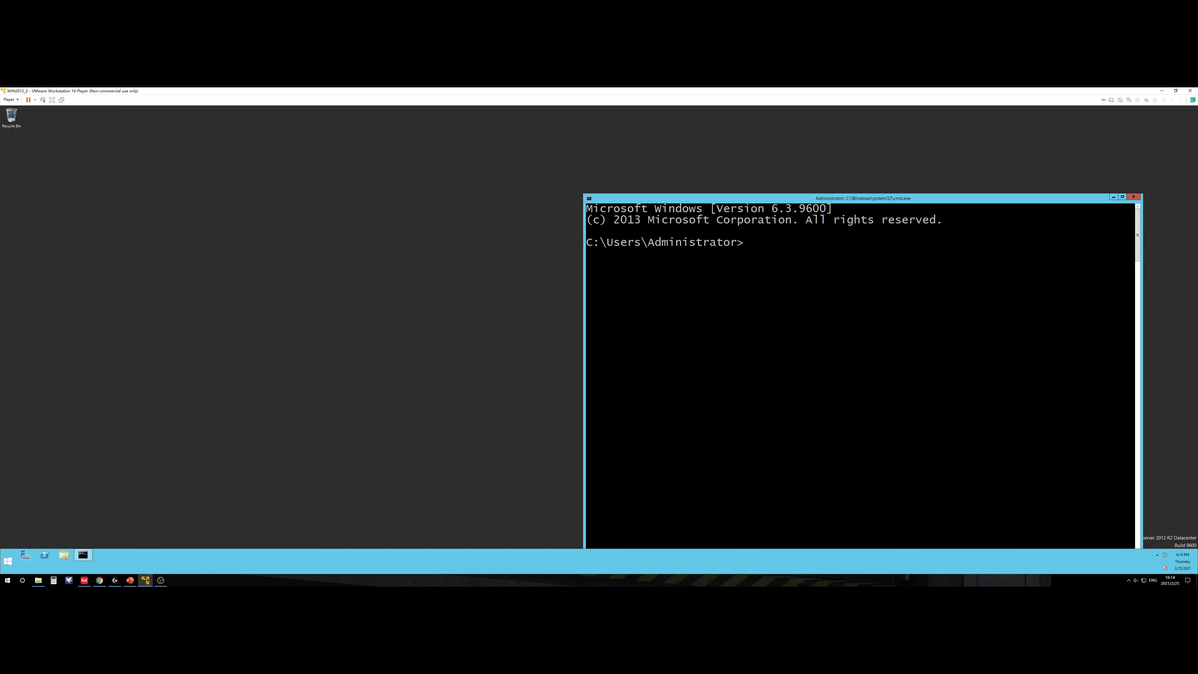
drag(661, 204, 452, 117)
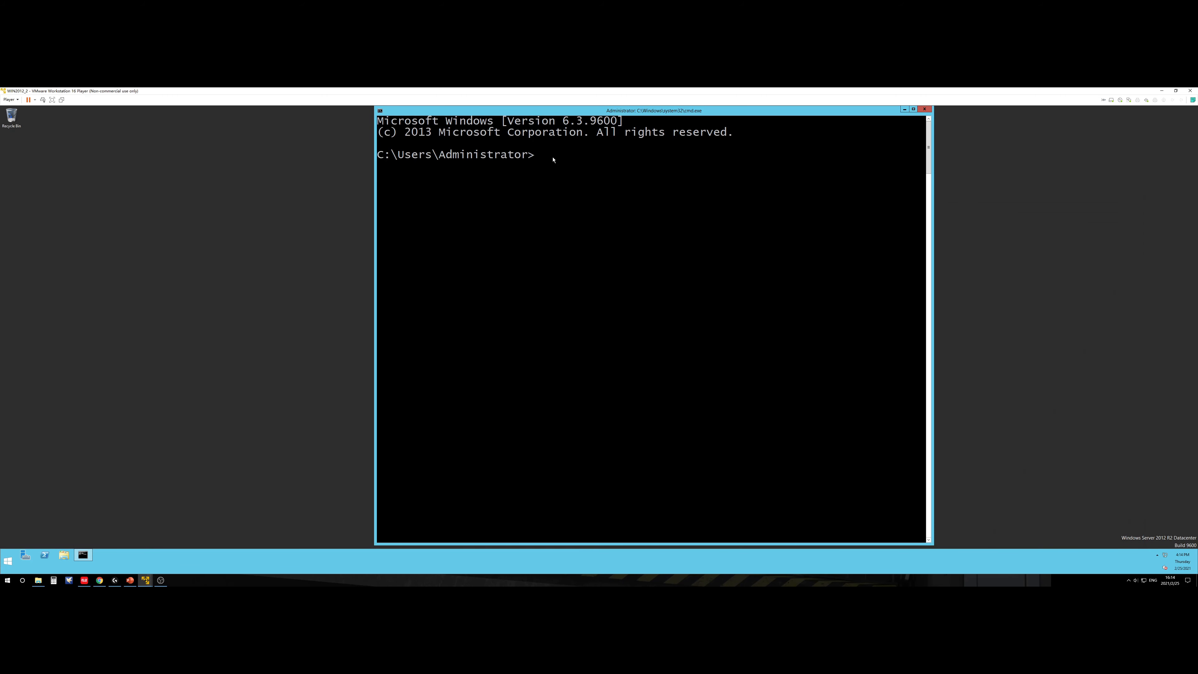
Step: Run hostname and ipconfig /all to show WIN2012_2 and its IPv4 address 192.168.44.130
text(hostname)
key(Return)
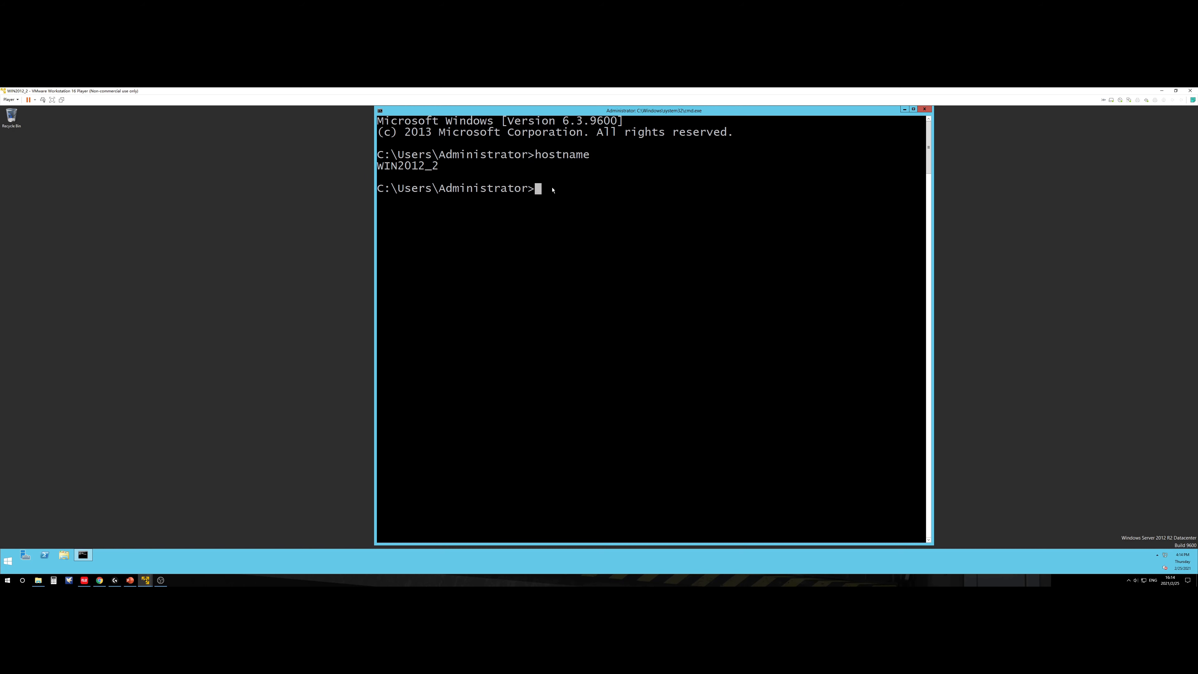
text(ipconfig /all)
key(Return)
scroll(594, 290, up, 4)
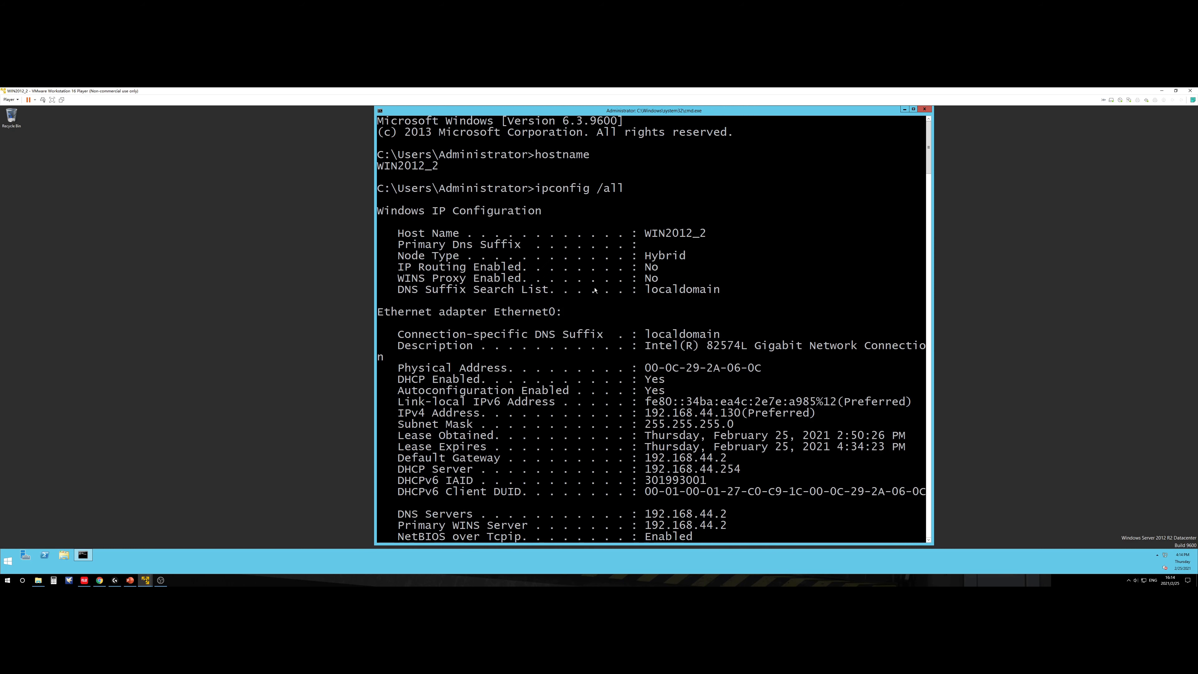
scroll(726, 445, down, 1)
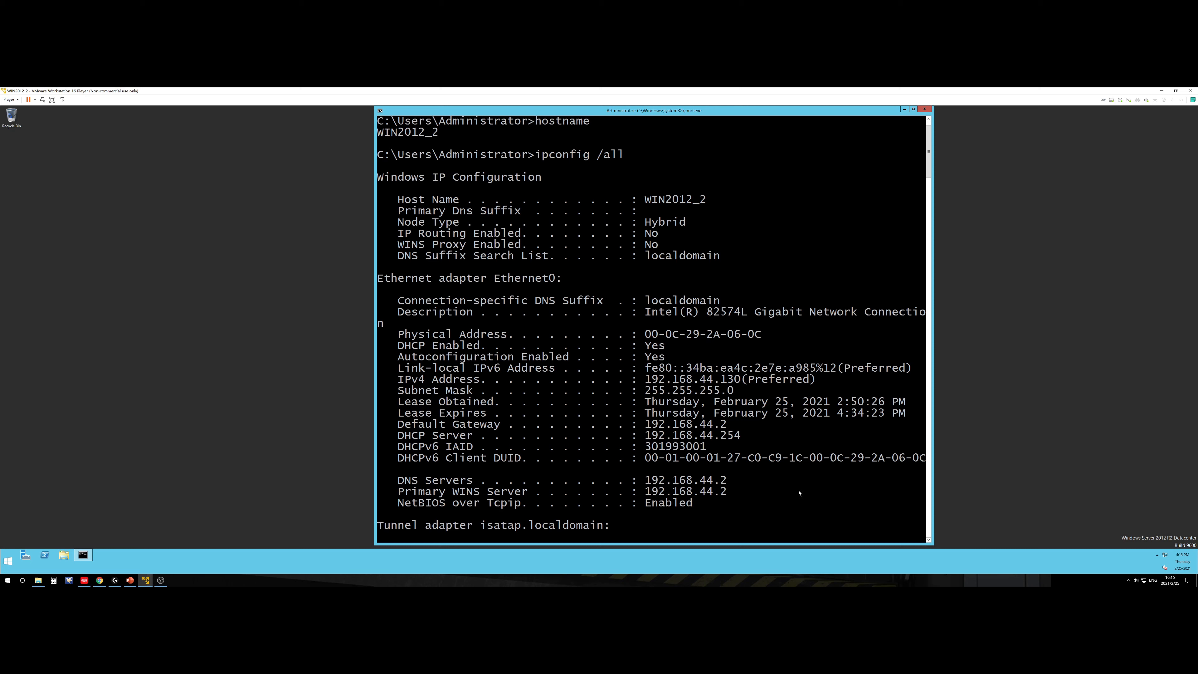
Step: Open Network and Sharing Center and place it beside the command prompt
click(1164, 554)
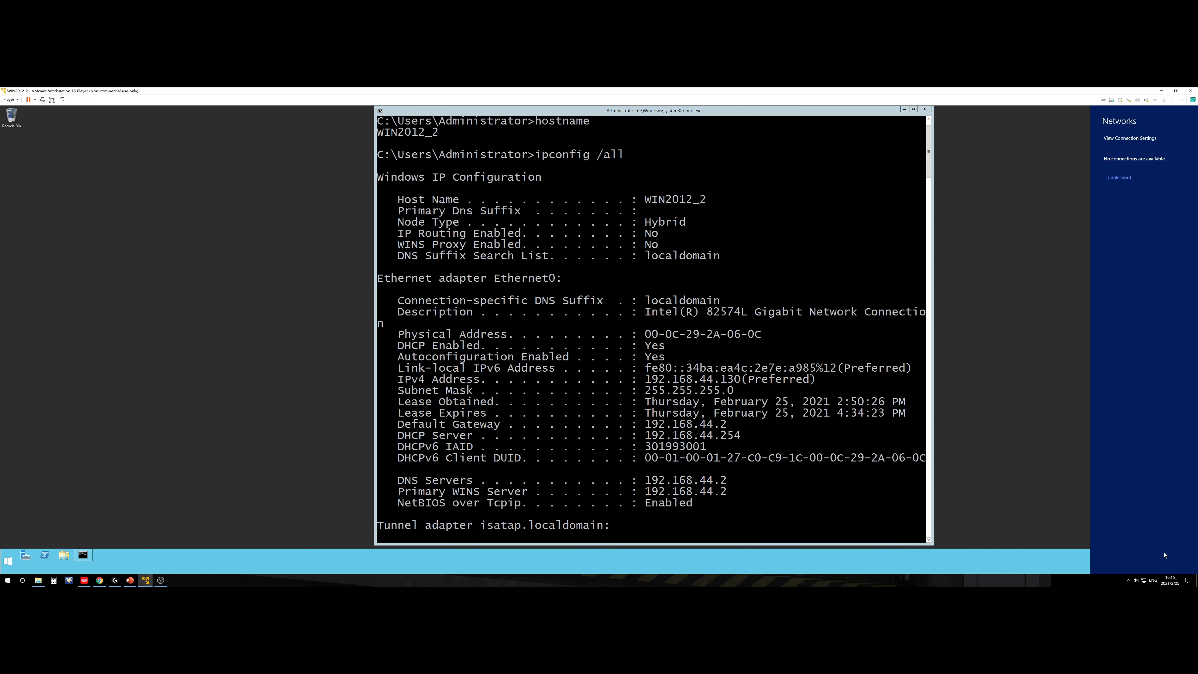
click(979, 479)
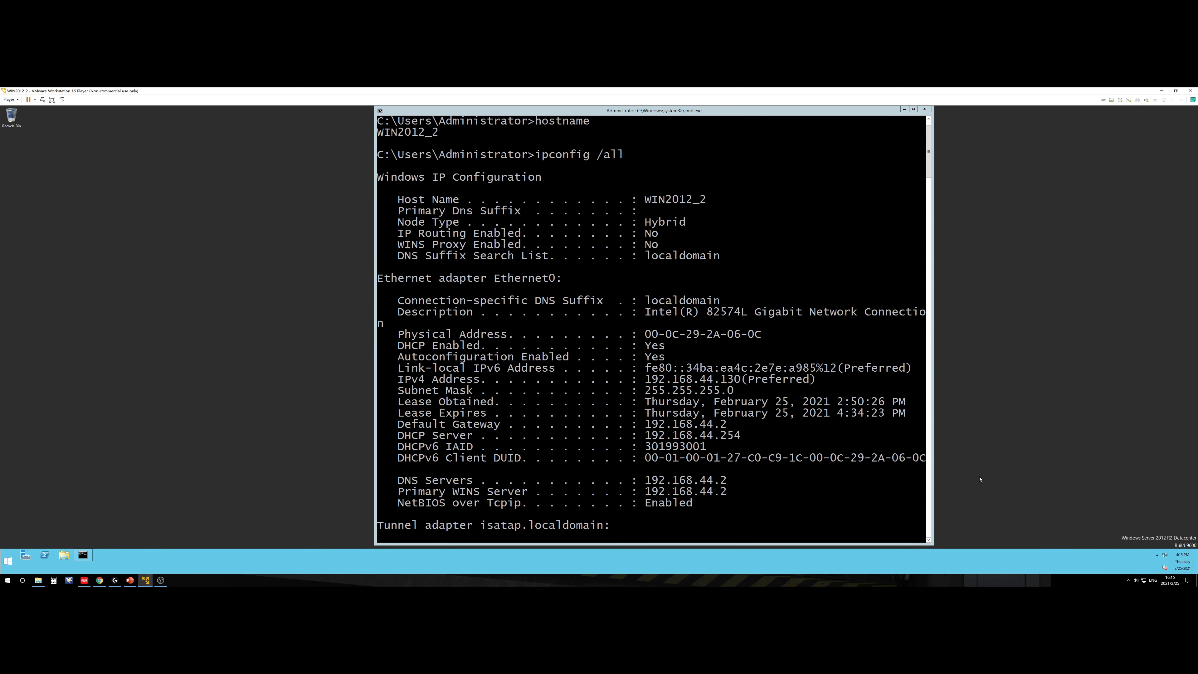
right_click(1164, 557)
click(1156, 567)
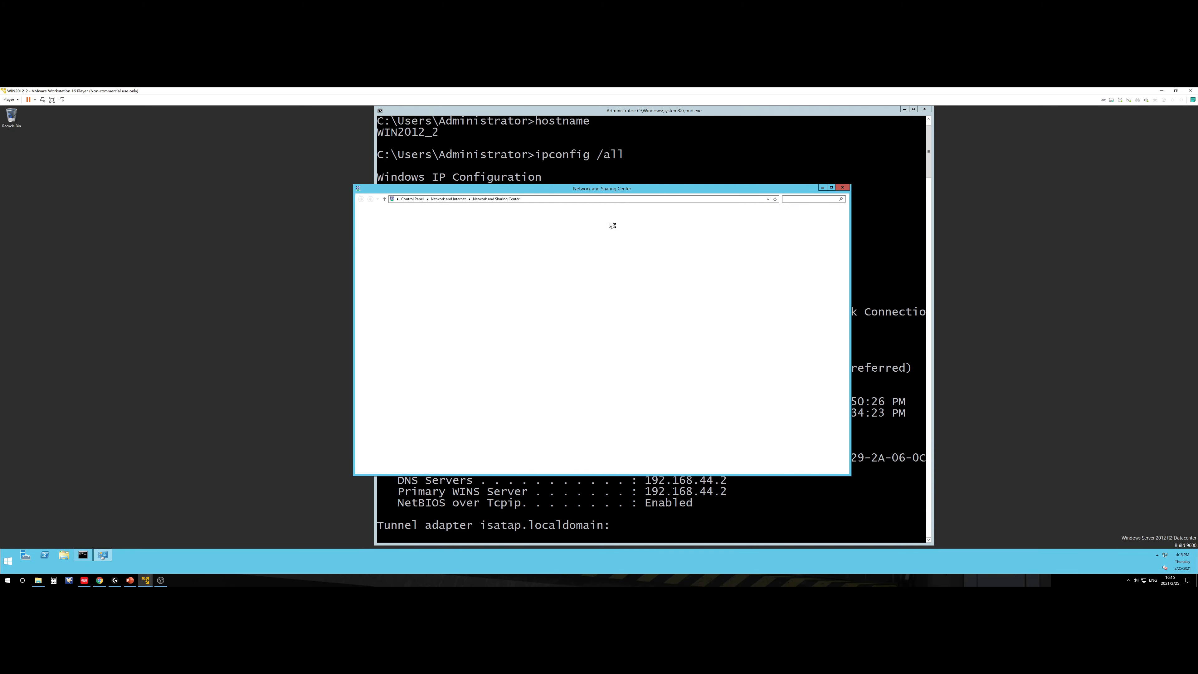
drag(713, 189, 1062, 182)
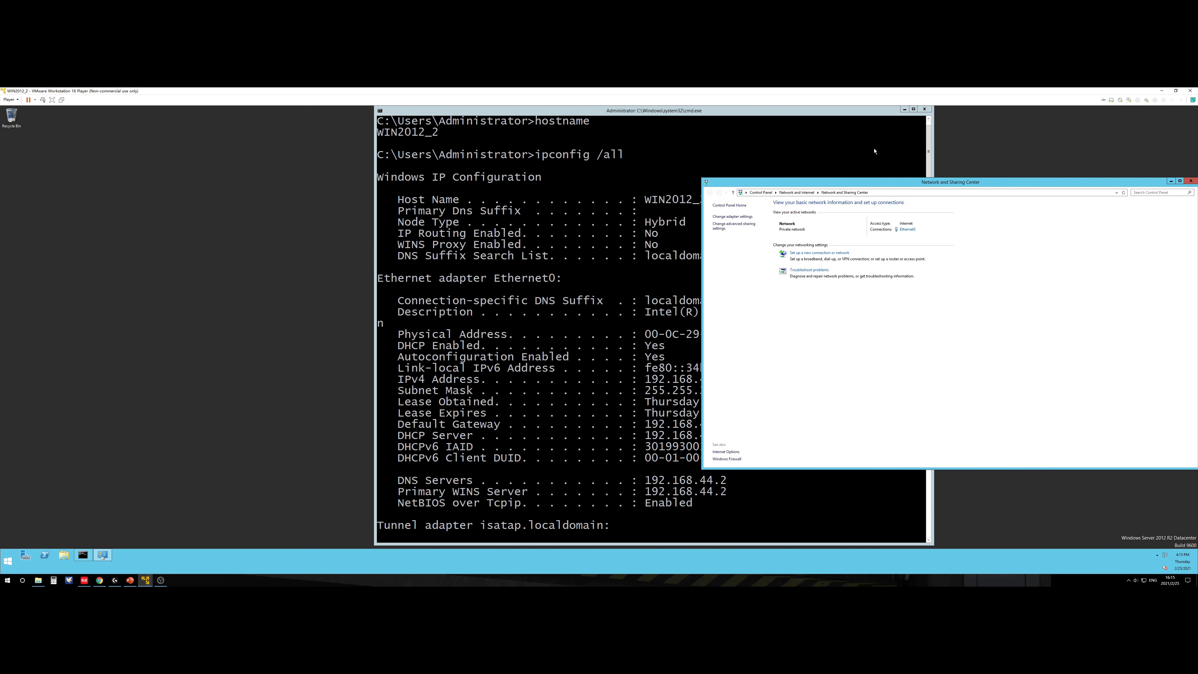
click(820, 110)
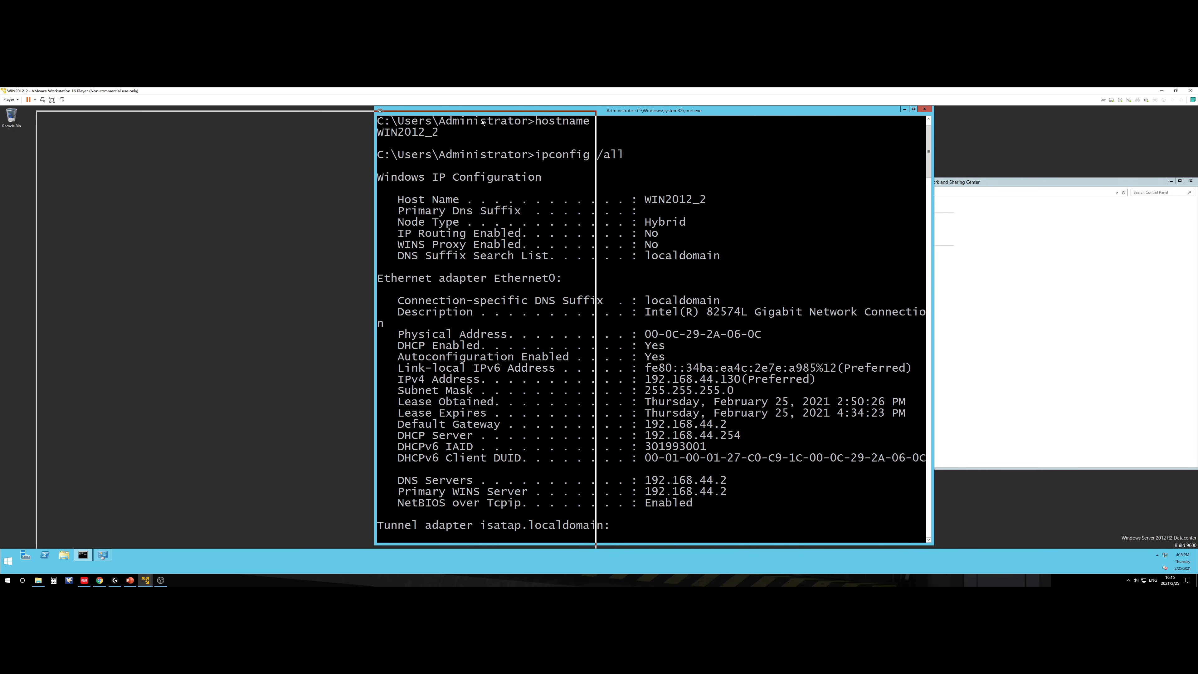
drag(820, 111, 480, 116)
drag(873, 182, 776, 185)
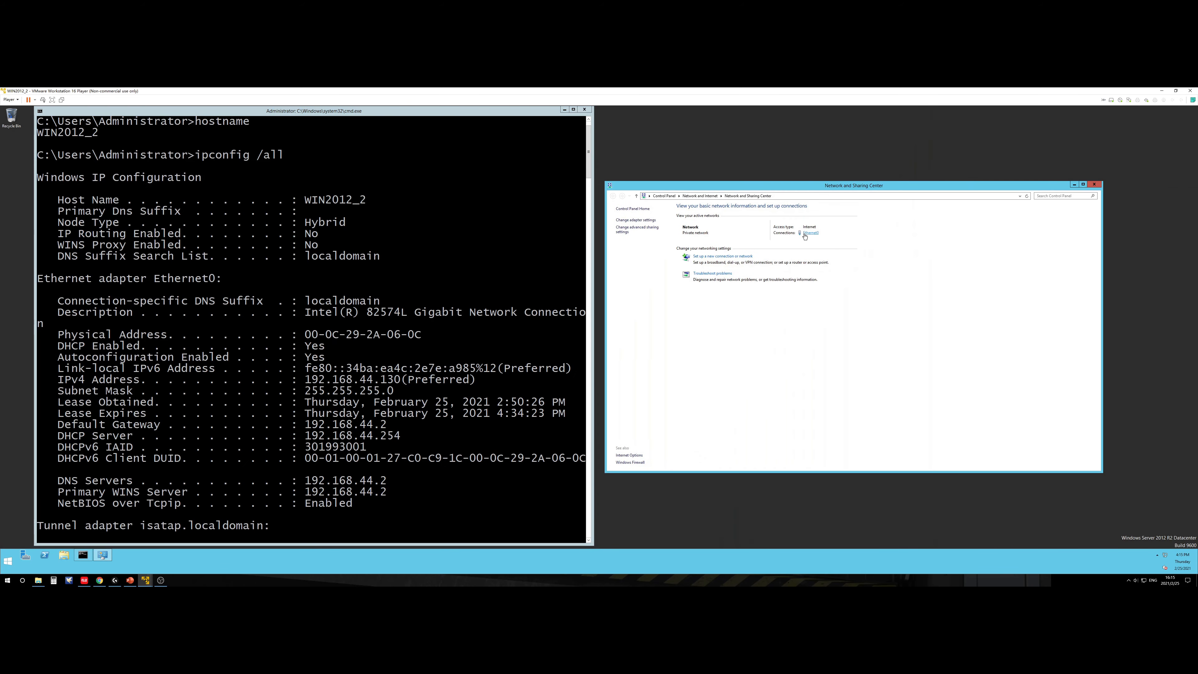
Step: Enter a static IP address, subnet mask, default gateway and preferred DNS in Ethernet0's IPv4 properties
click(809, 233)
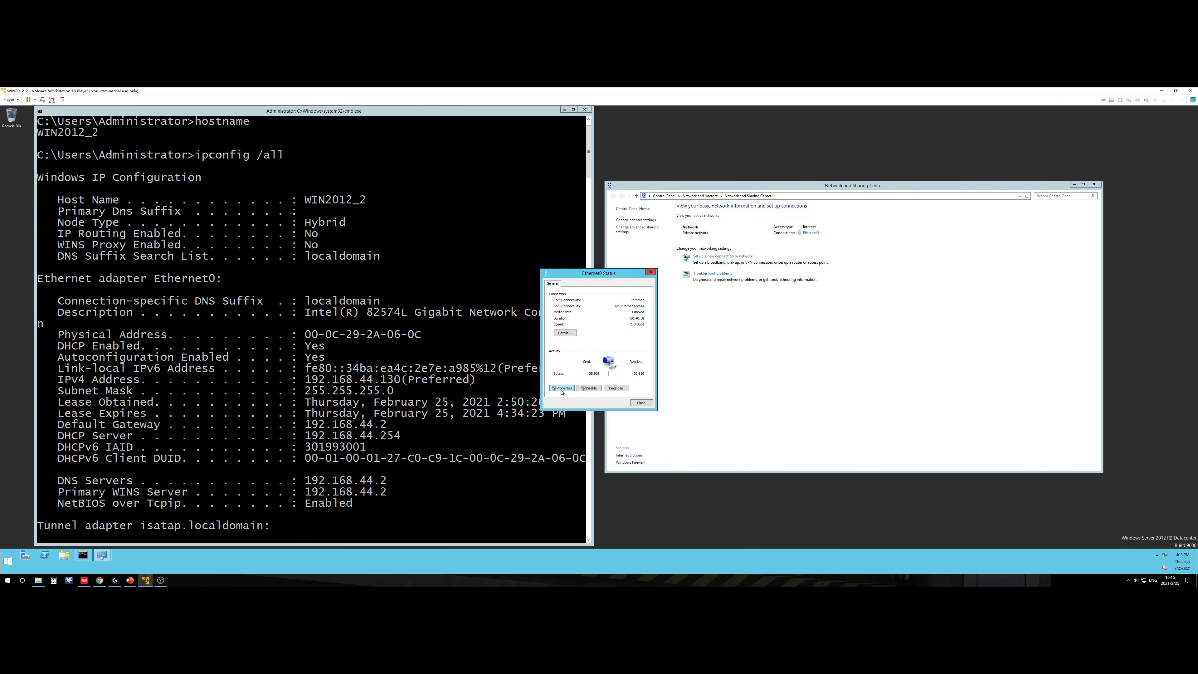
click(562, 388)
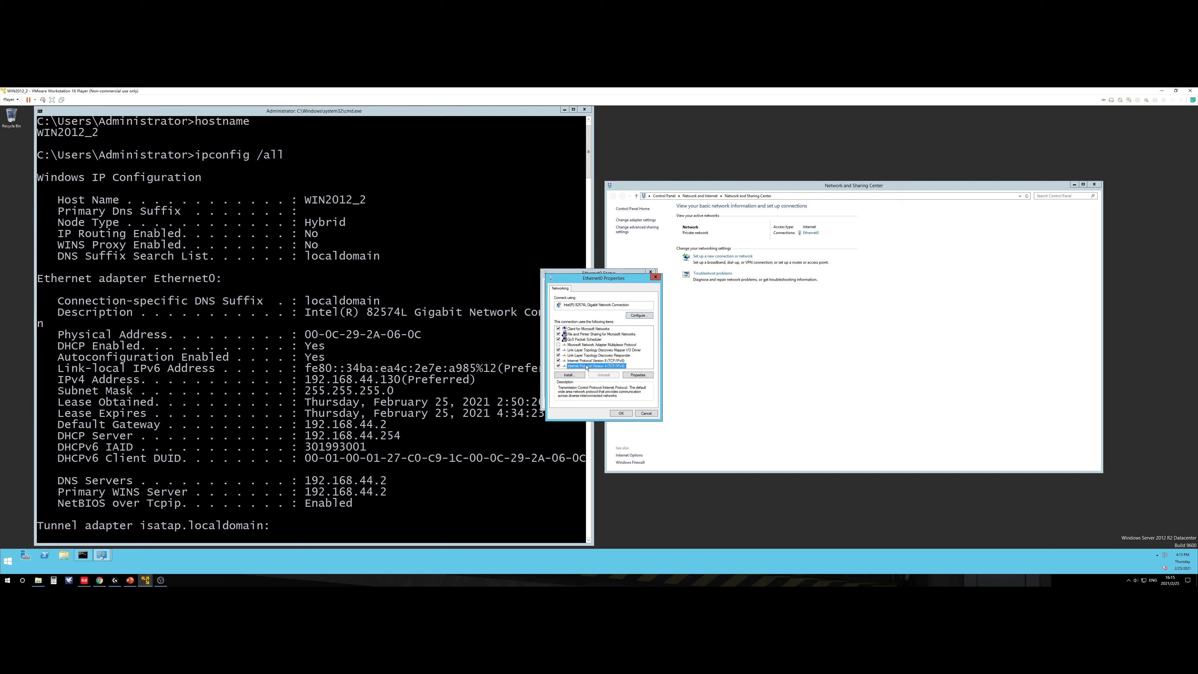
double_click(613, 365)
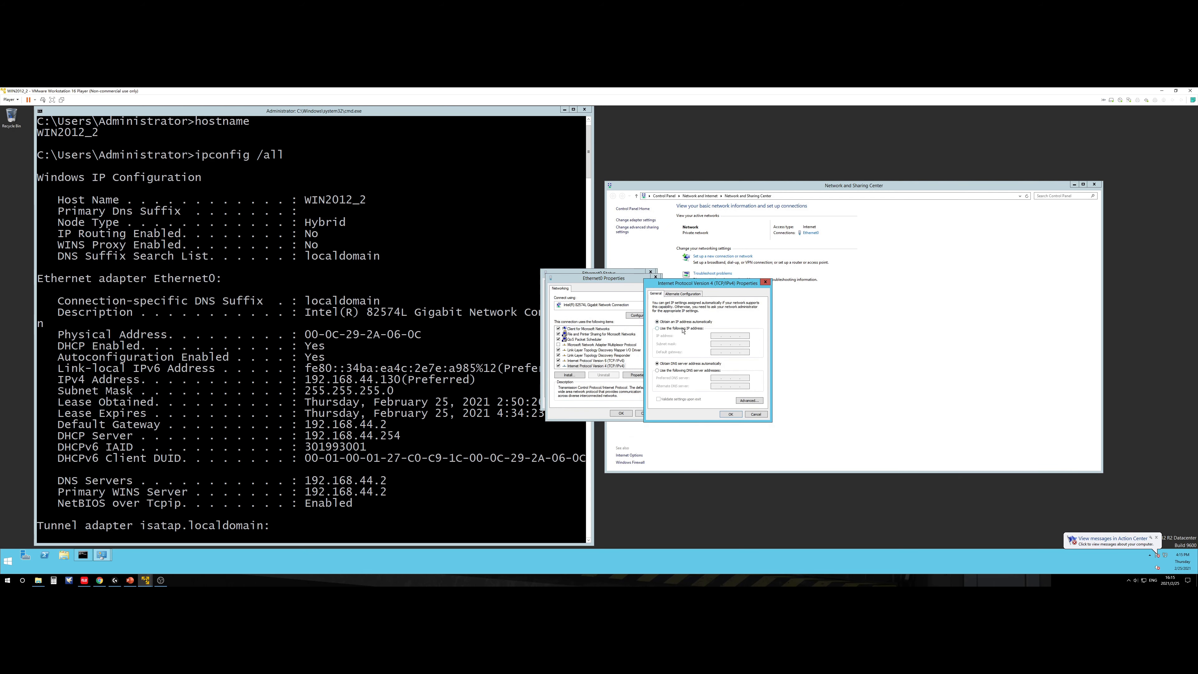
click(683, 328)
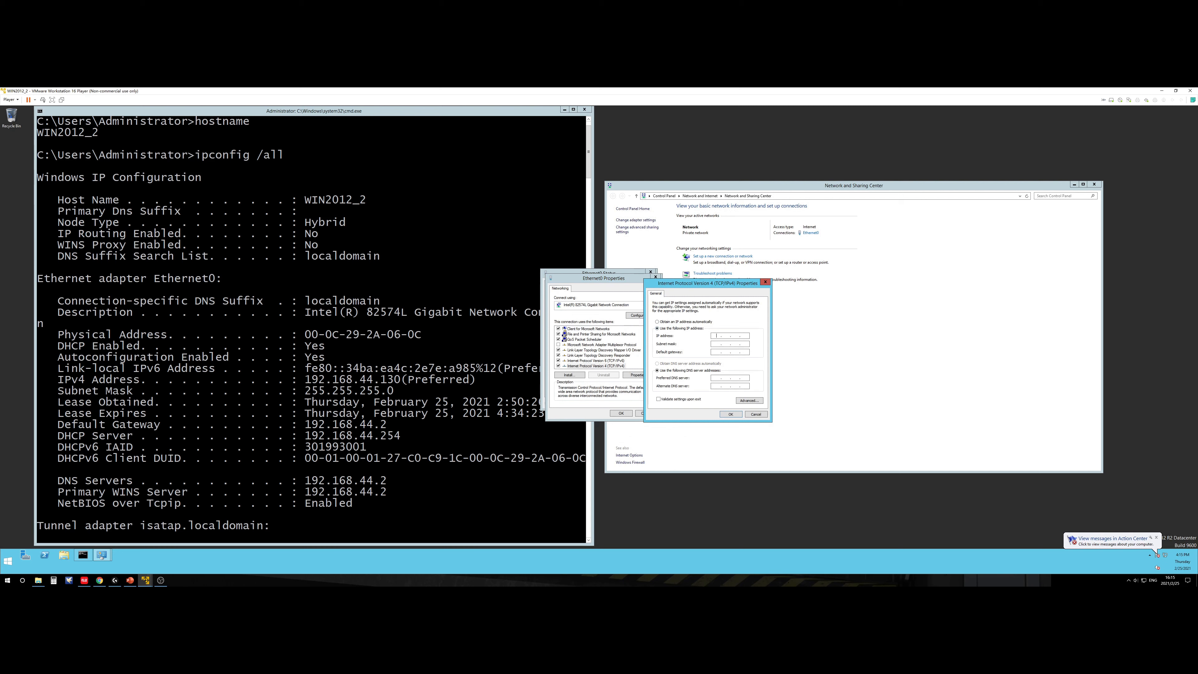
text(1921)
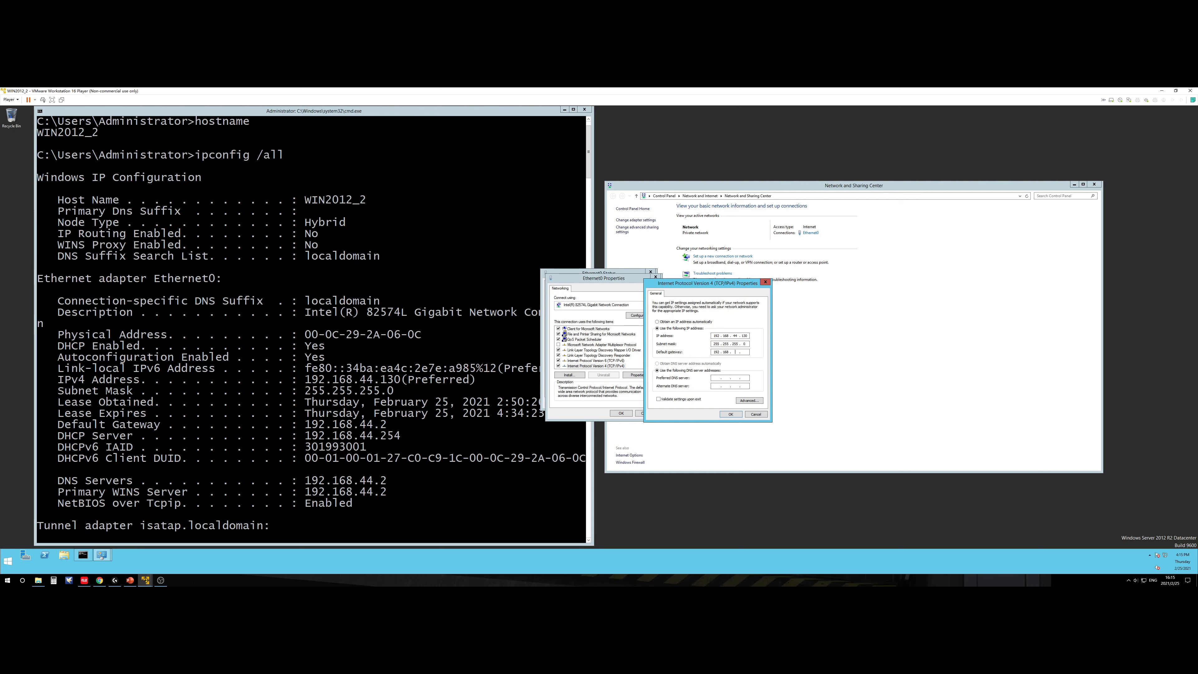
key(Tab)
click(745, 352)
text(3)
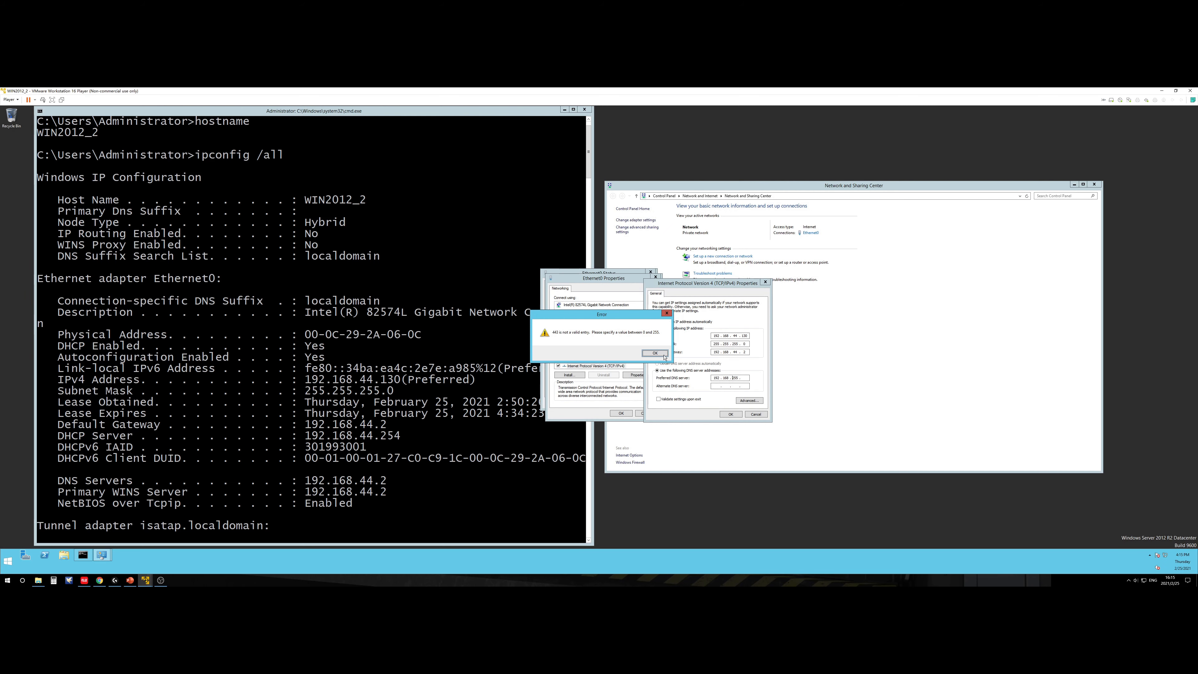
click(664, 355)
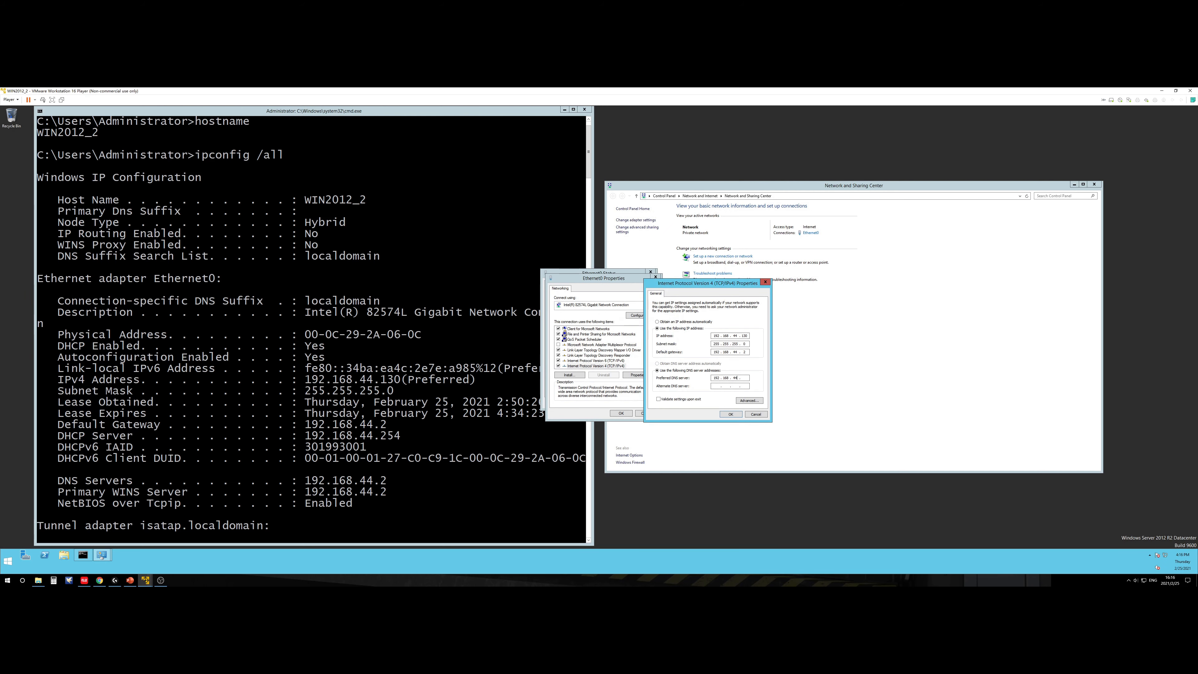
Step: Switch to WIN2012_1 and unlock it with the Administrator password
mouse_move(146, 579)
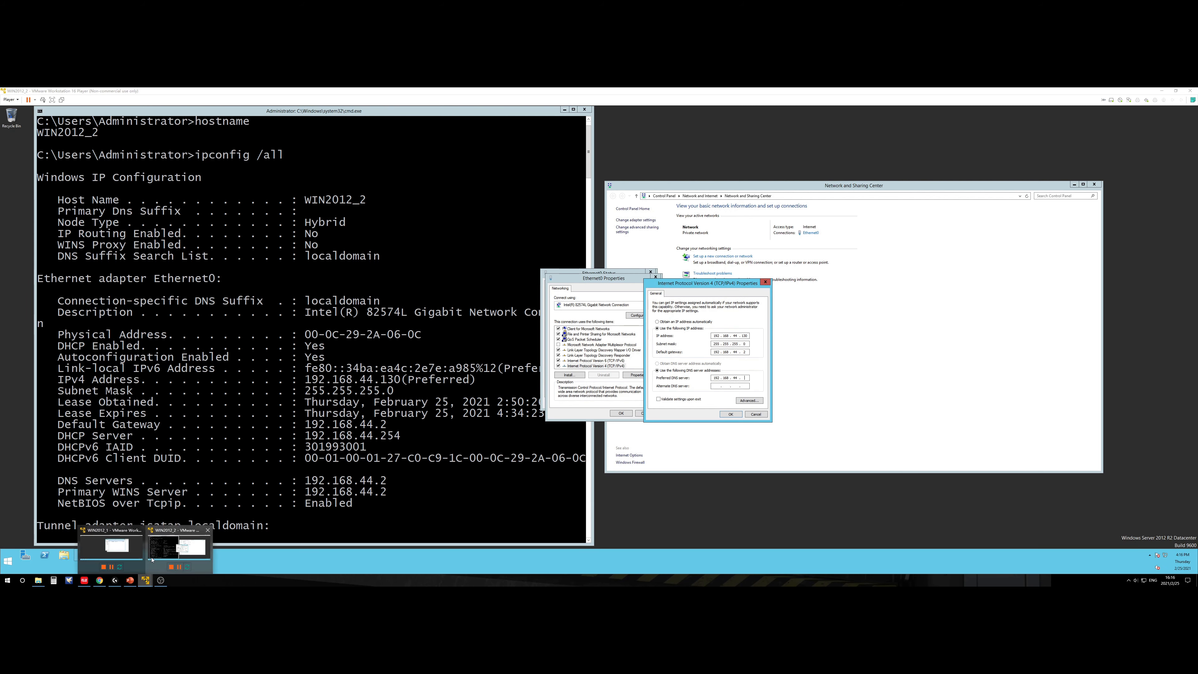
click(110, 549)
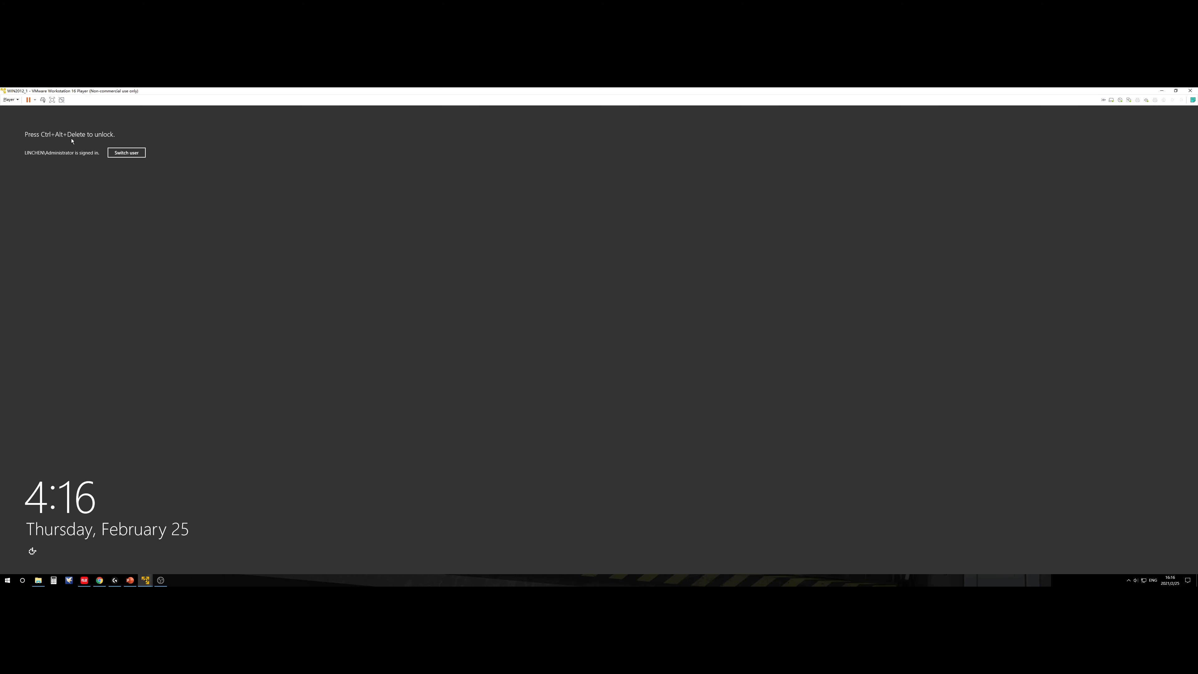
click(43, 99)
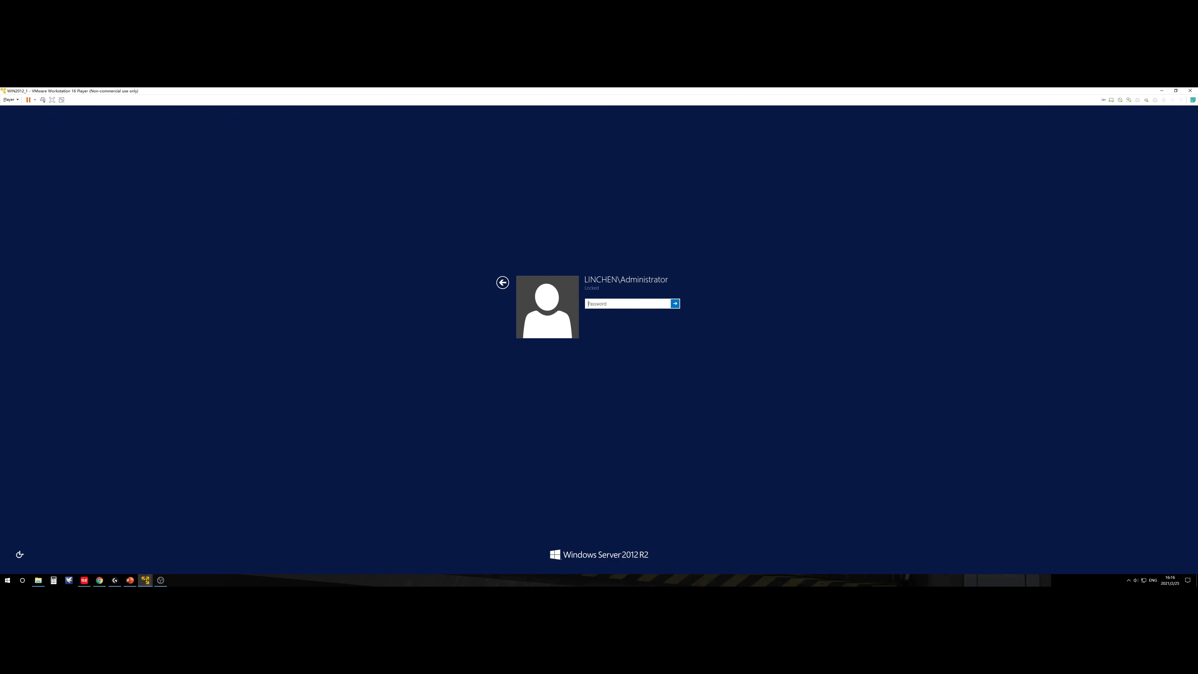
text(••••••••)
key(Return)
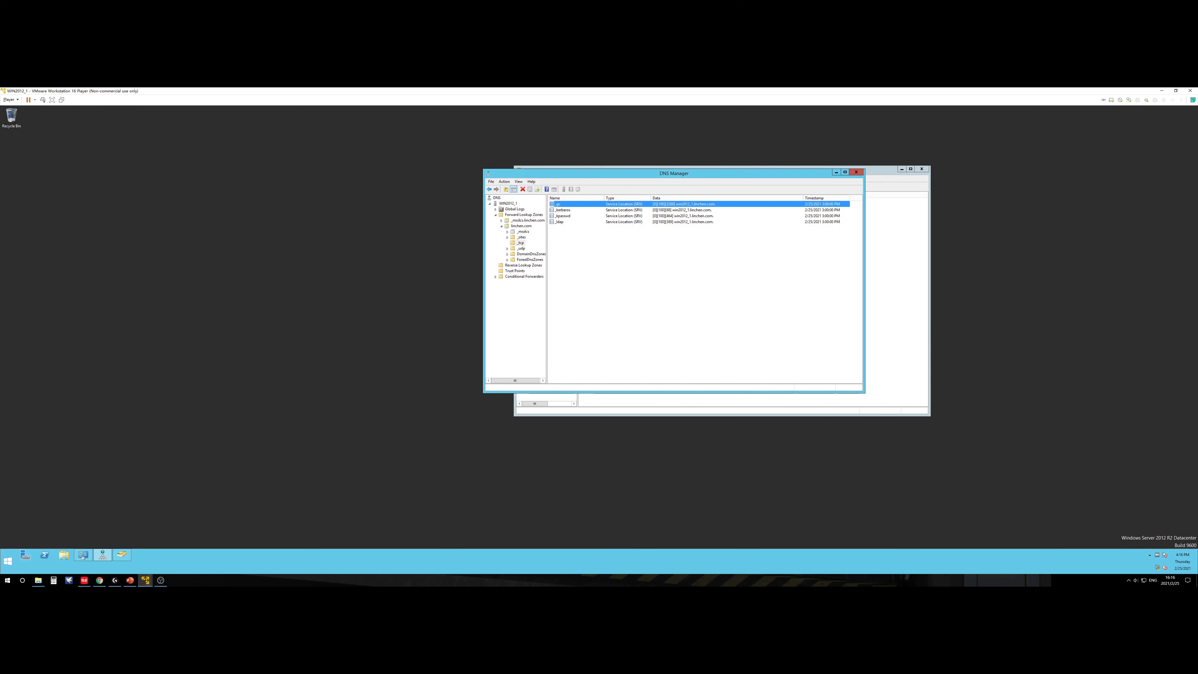
Step: Run ipconfig on WIN2012_1 to confirm IPv4 192.168.44.129, then return to WIN2012_2
key(super+r)
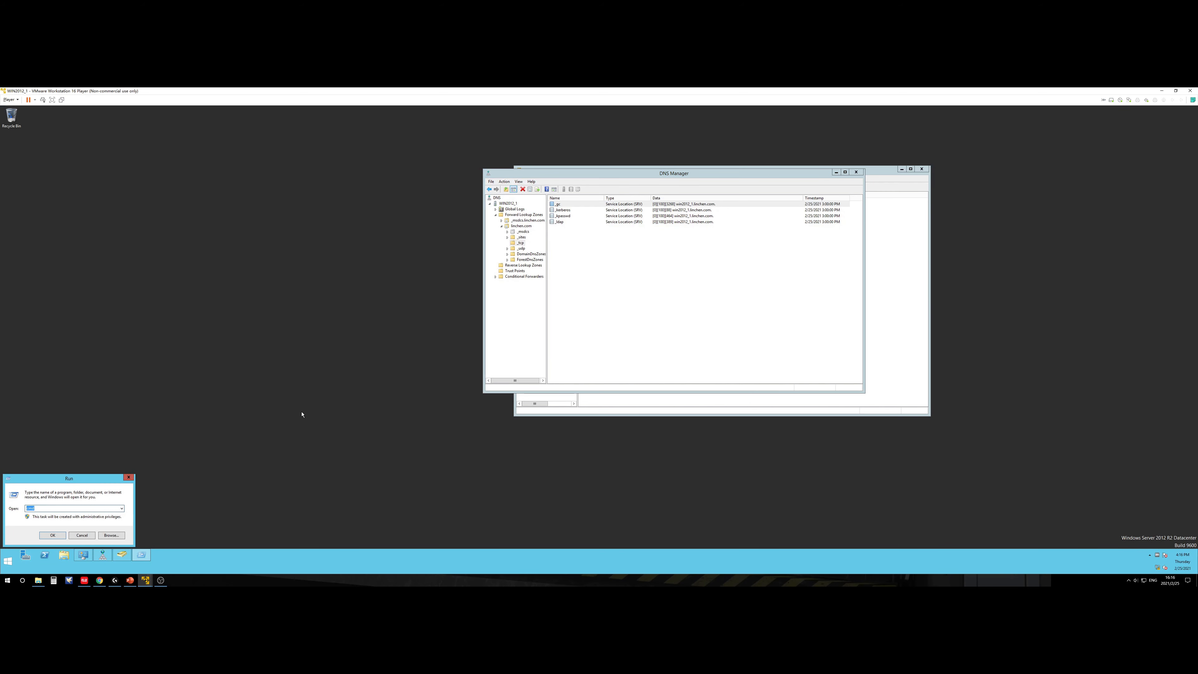
key(Return)
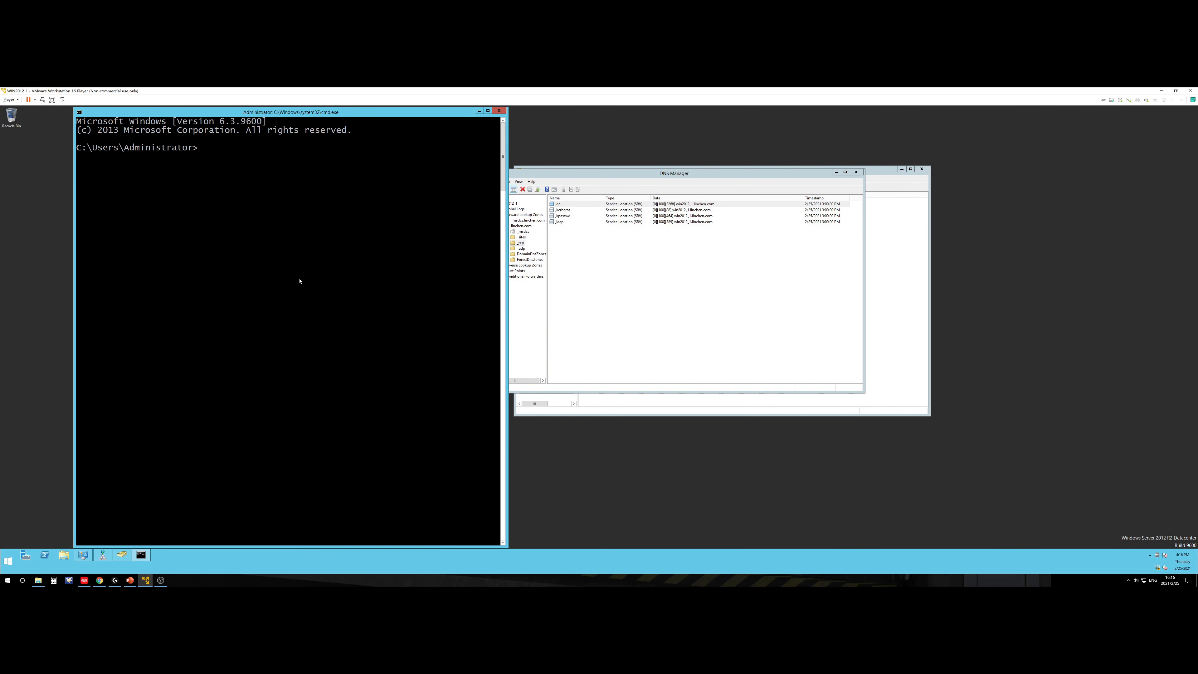
text(ipconfig)
key(Return)
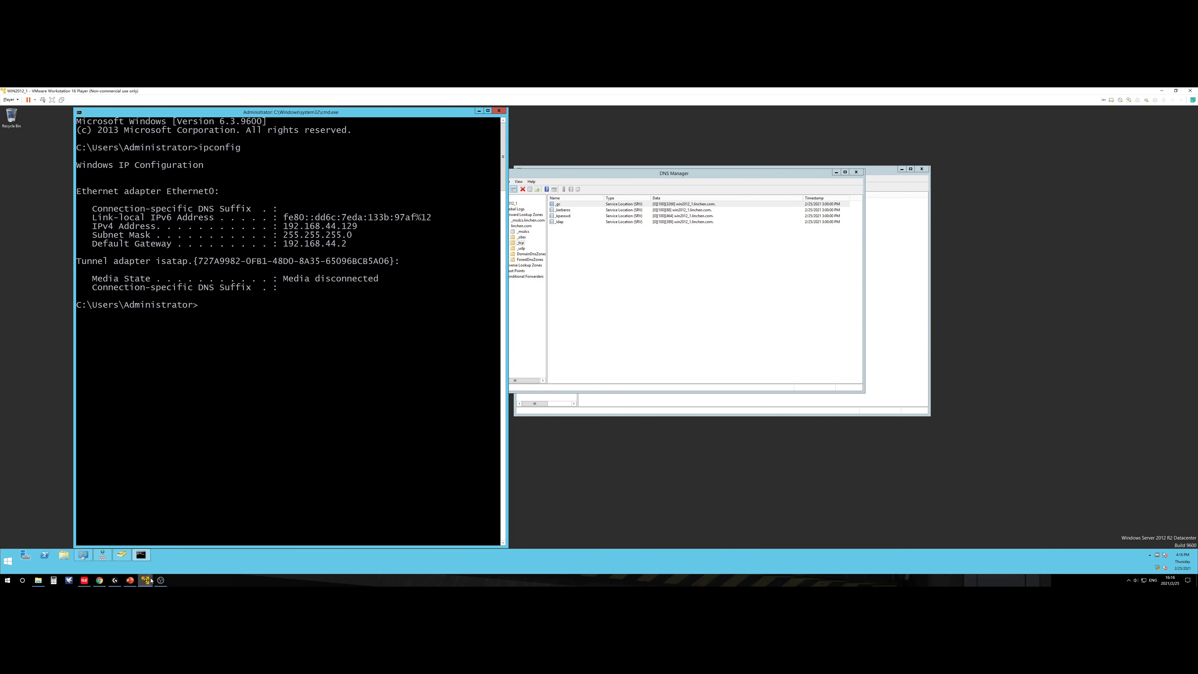
mouse_move(146, 580)
click(179, 548)
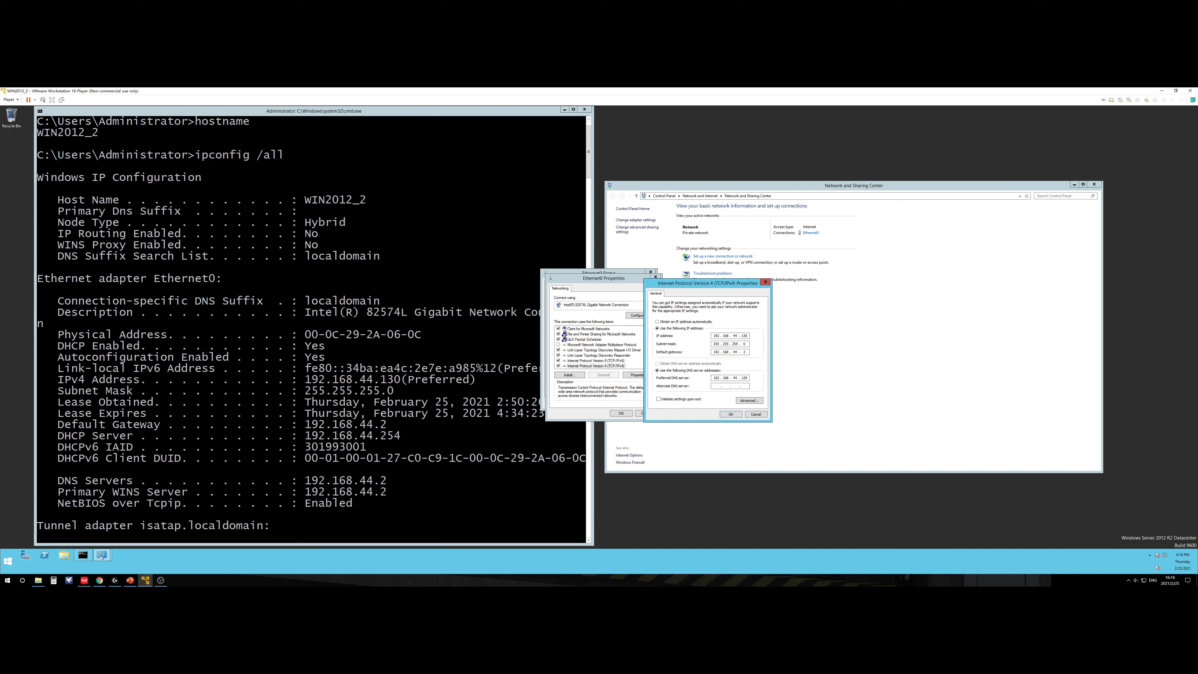
Step: Save the IPv4 and Ethernet0 adapter settings and close the status window
click(729, 414)
click(618, 413)
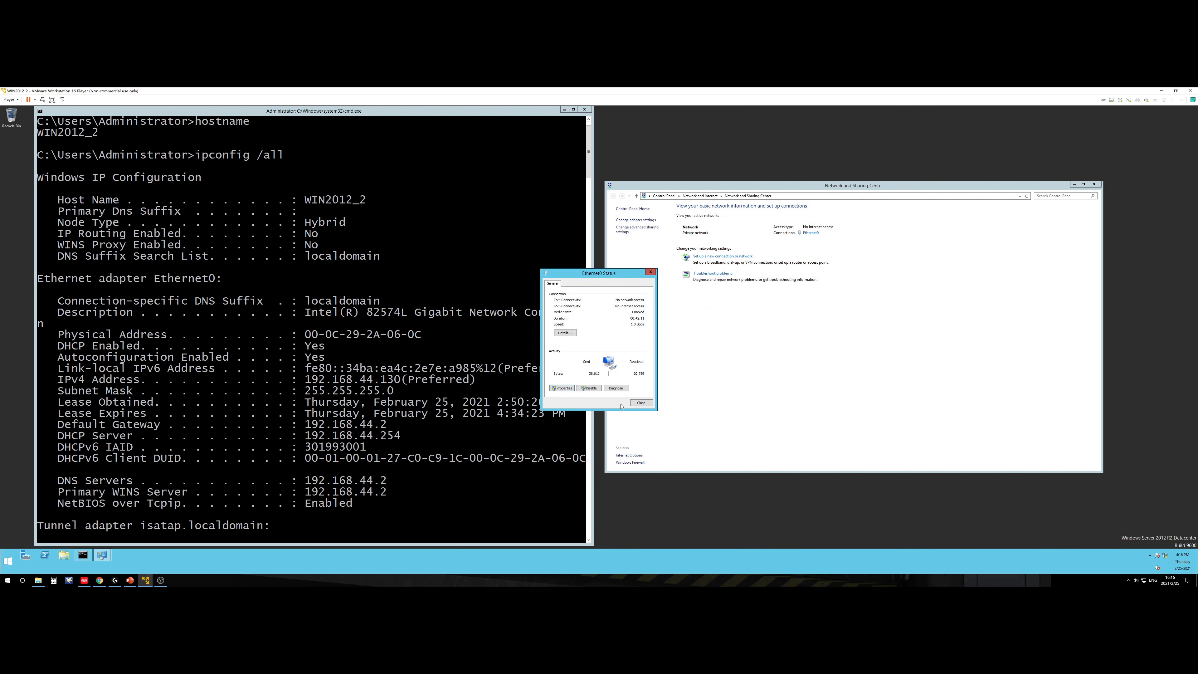
click(645, 403)
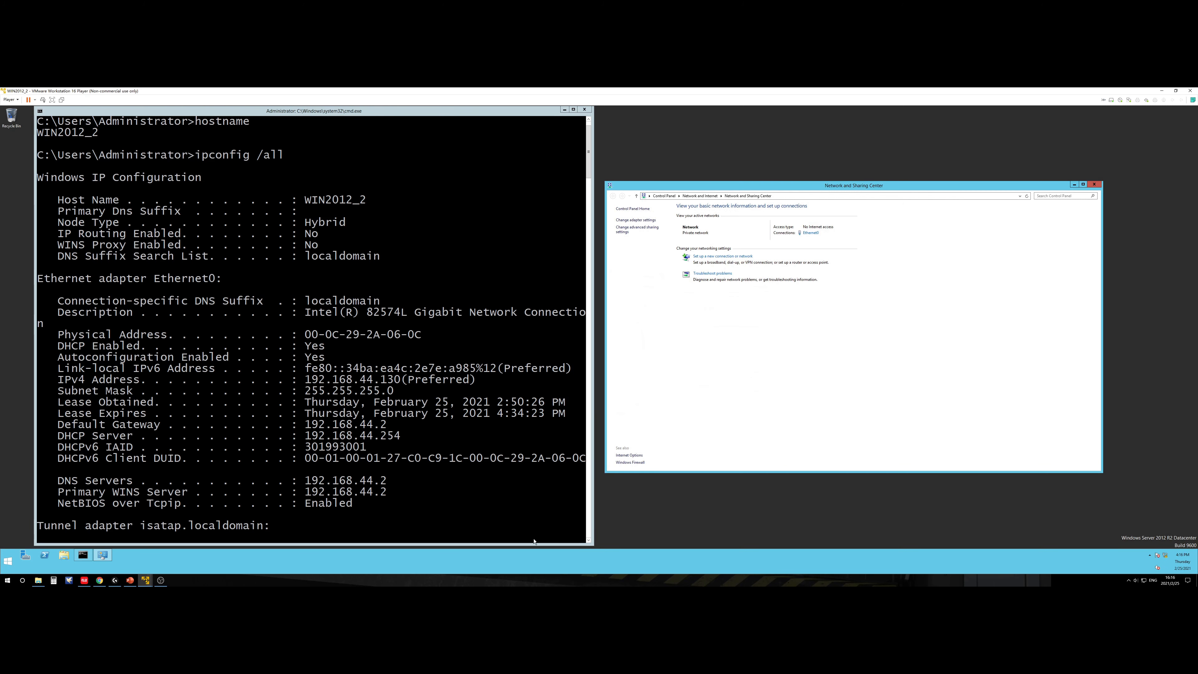
click(529, 584)
click(504, 490)
click(410, 463)
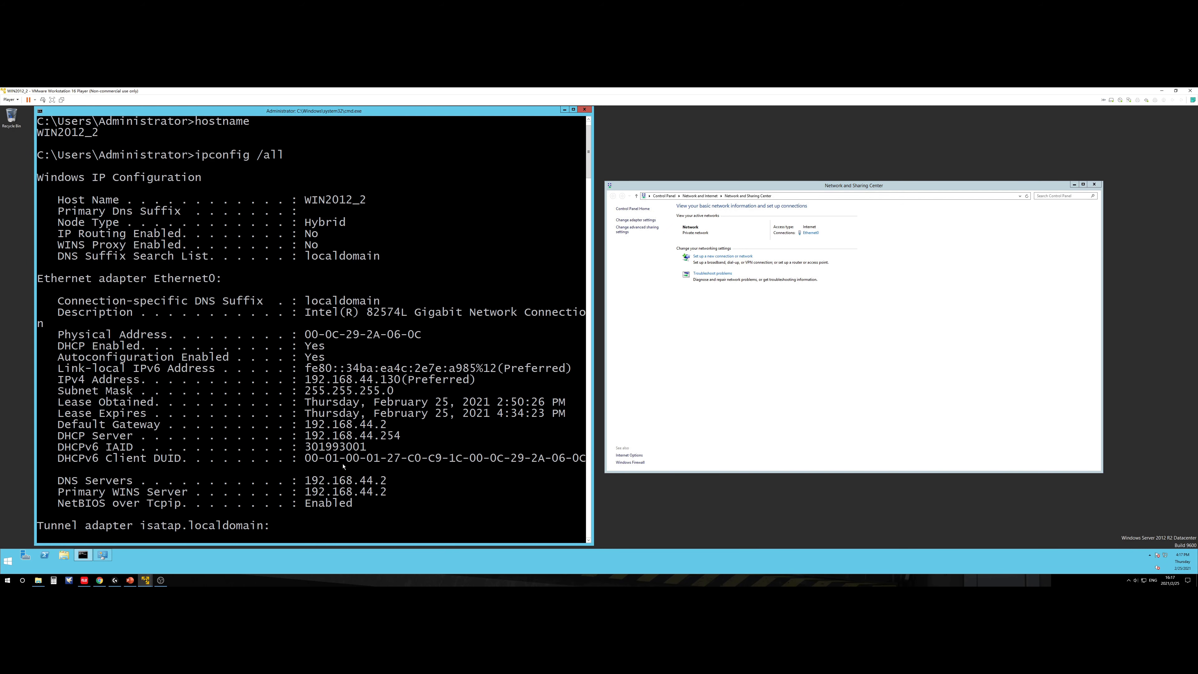
Step: Run nslookup to confirm the default DNS server is 192.168.44.129
key(Return)
key(Return)
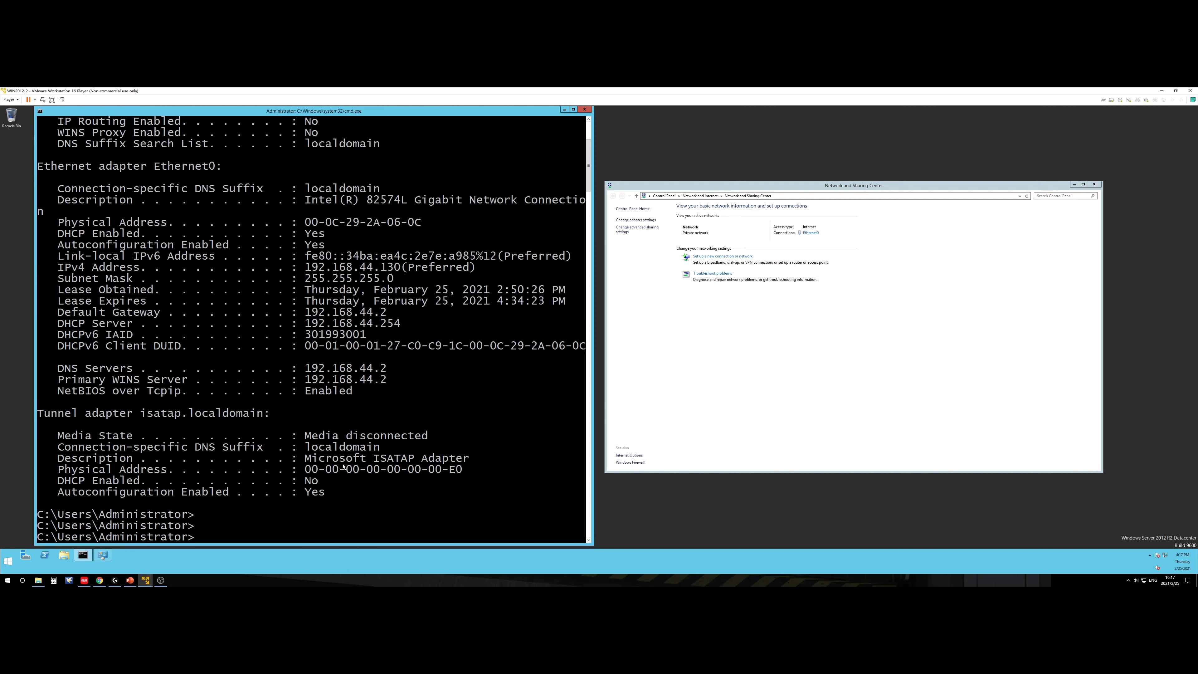
text(nslookup)
key(Return)
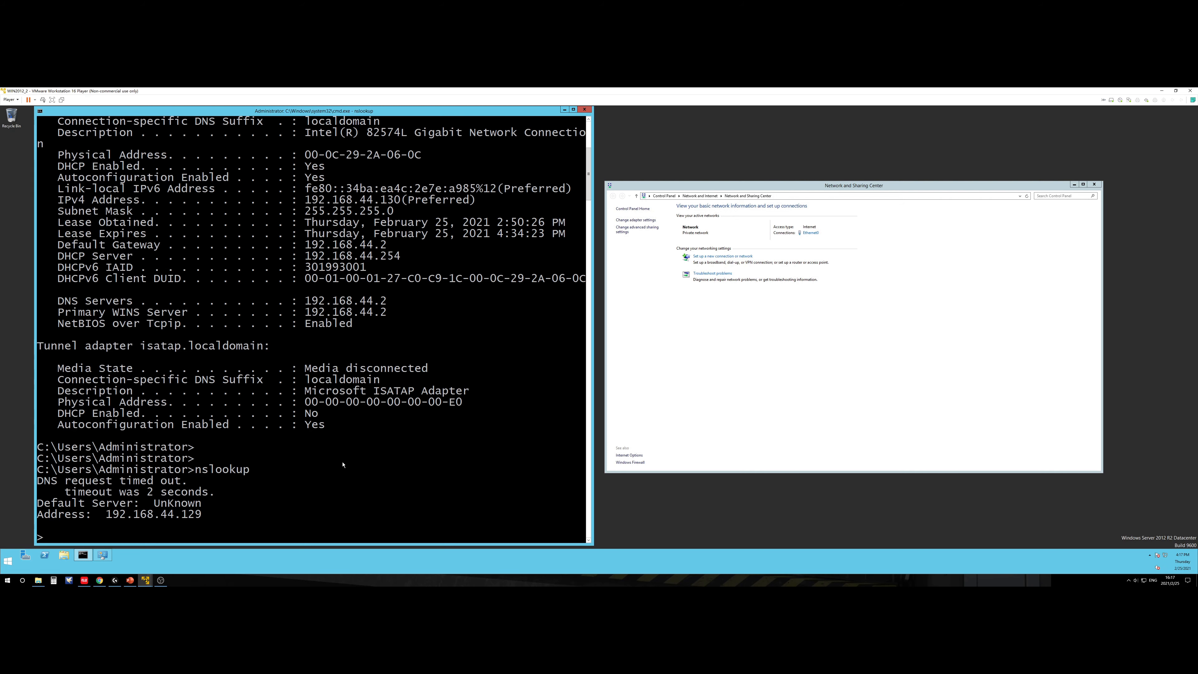
Step: Exit nslookup and ping 192.168.44.129
text(exit)
key(Return)
text(ping)
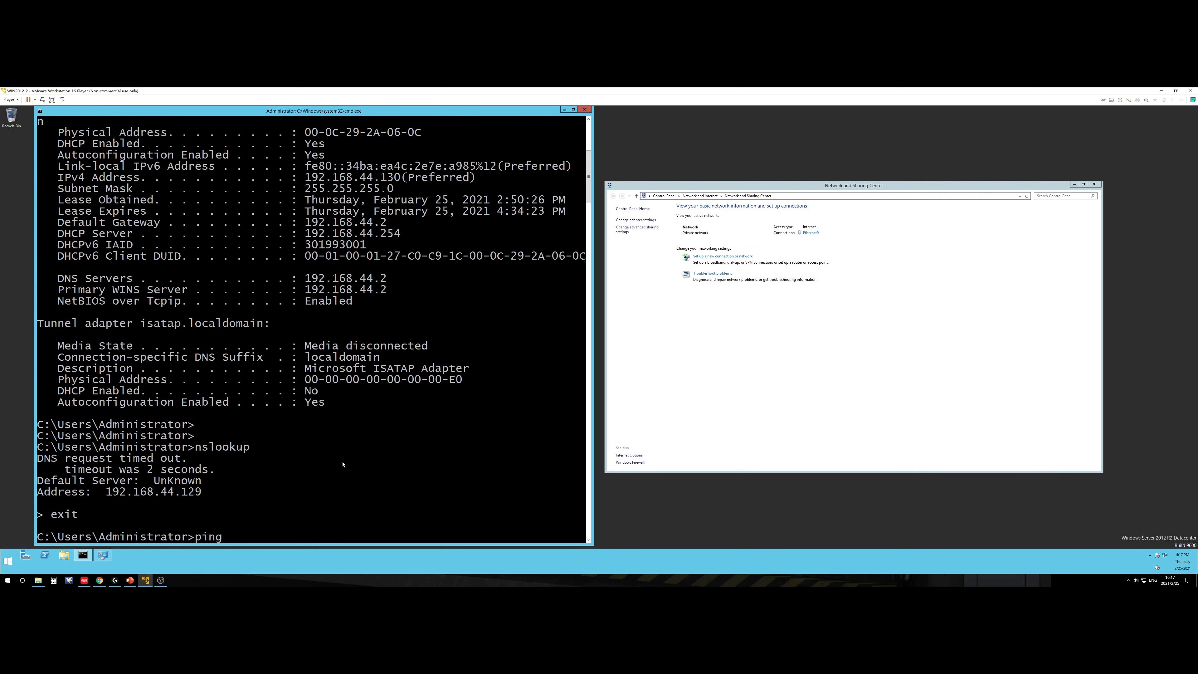
text( 192)
text(.)
text(8.1.)
key(BackSpace)
key(BackSpace)
text(44.129)
key(Return)
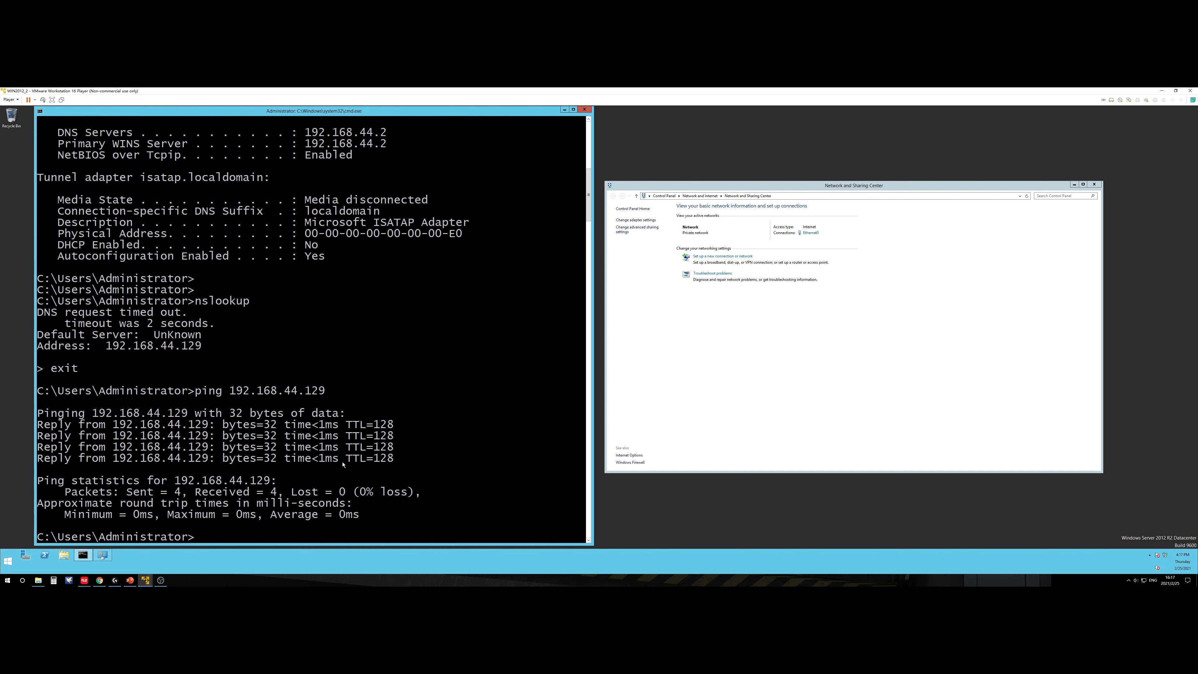
Step: Resolve linchen.com with nslookup, then ping linchen.com to get replies from 192.168.44.129
key(Up)
key(Up)
key(Return)
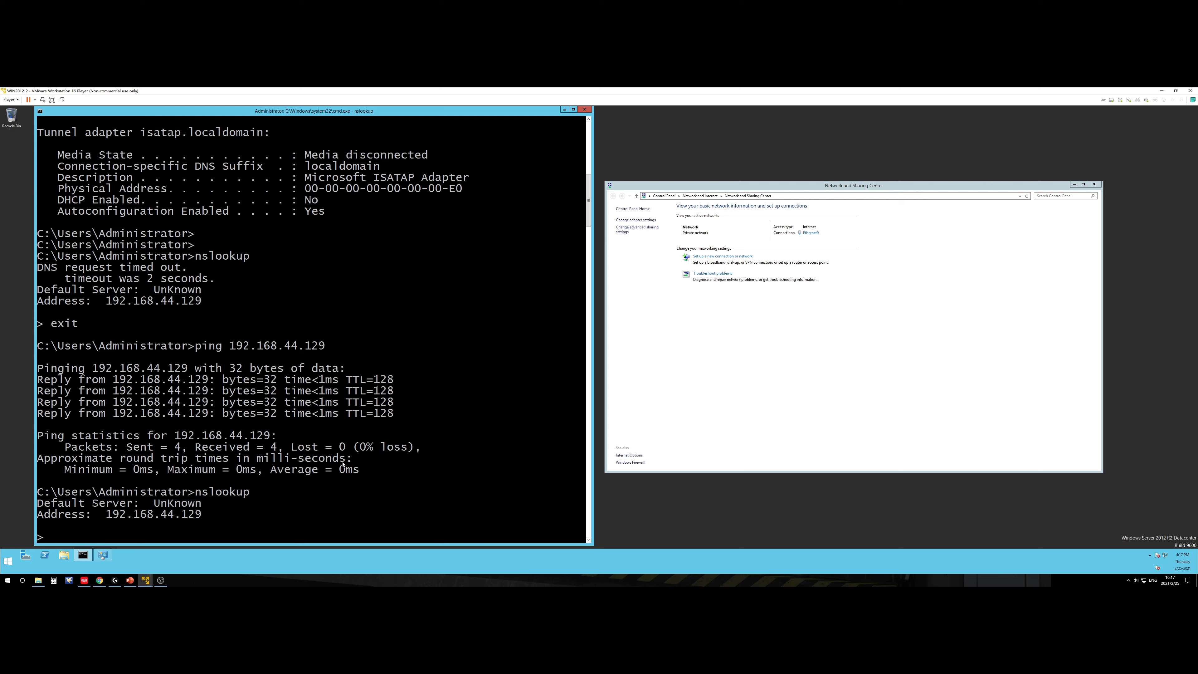
text(linchen.com)
key(Return)
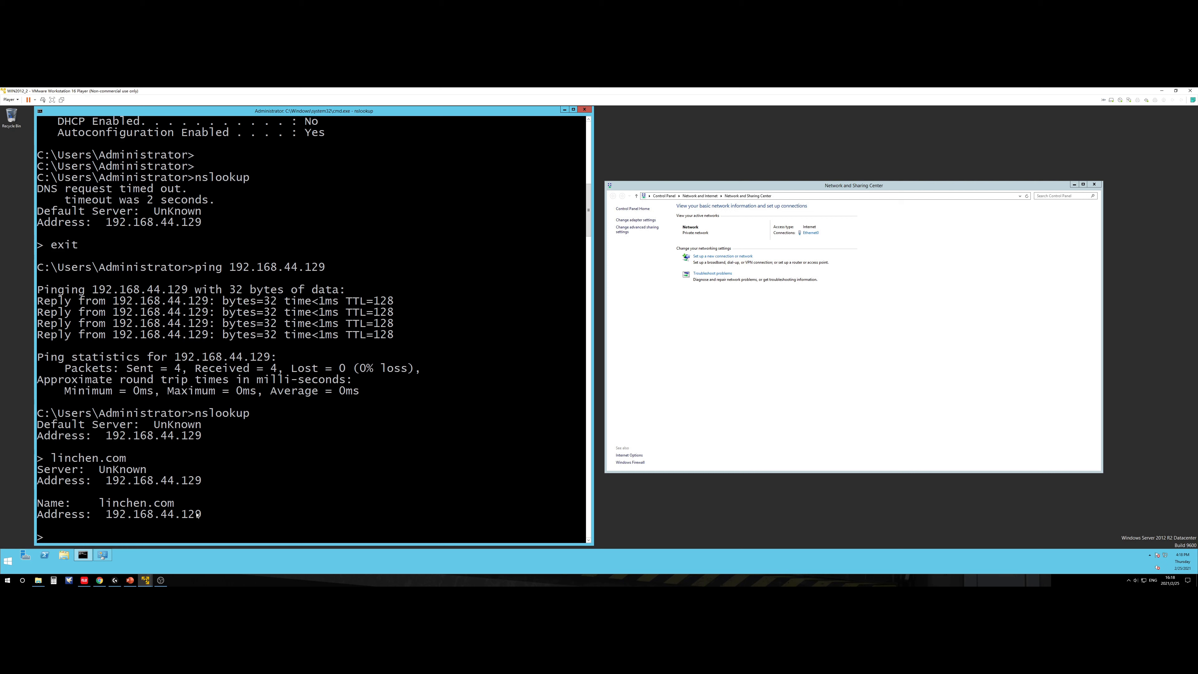
text(exit)
key(Return)
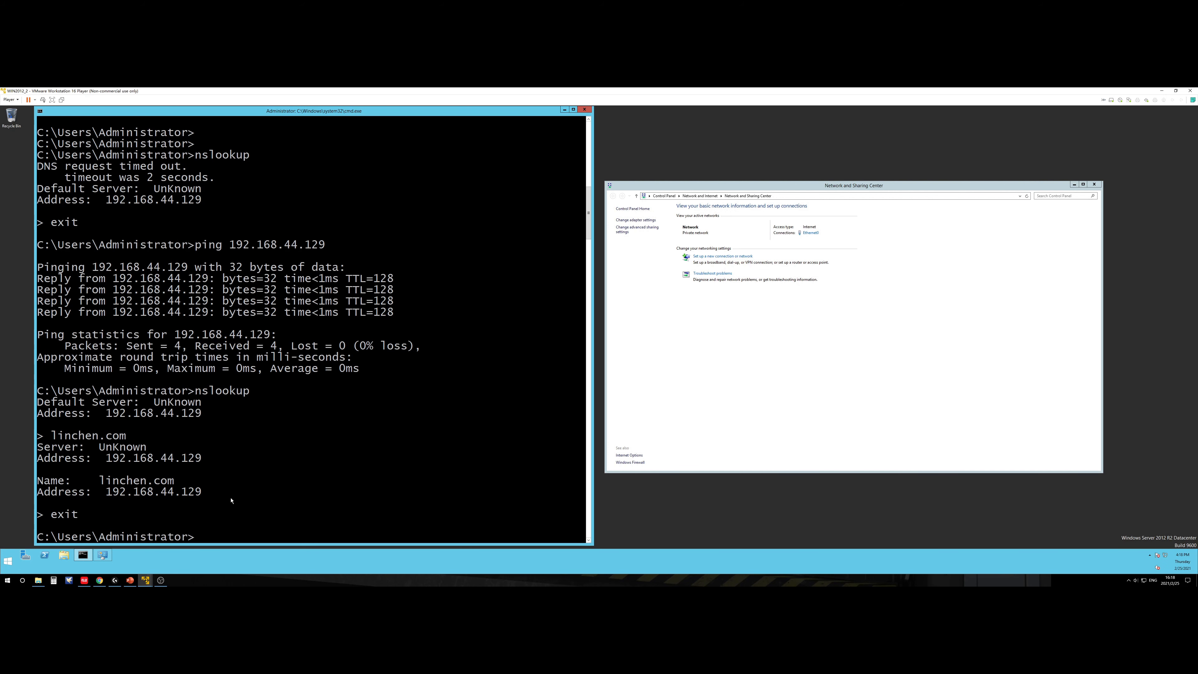
text(ping )
text(linchen.co)
text(m)
key(Return)
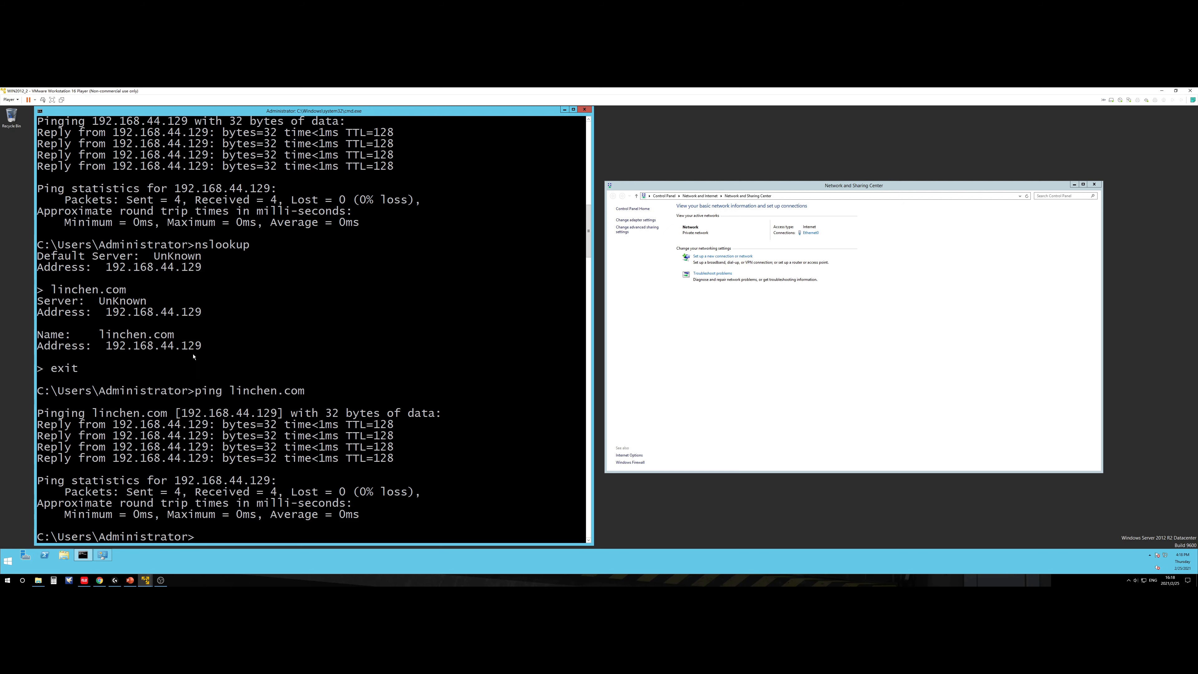
click(146, 581)
click(117, 551)
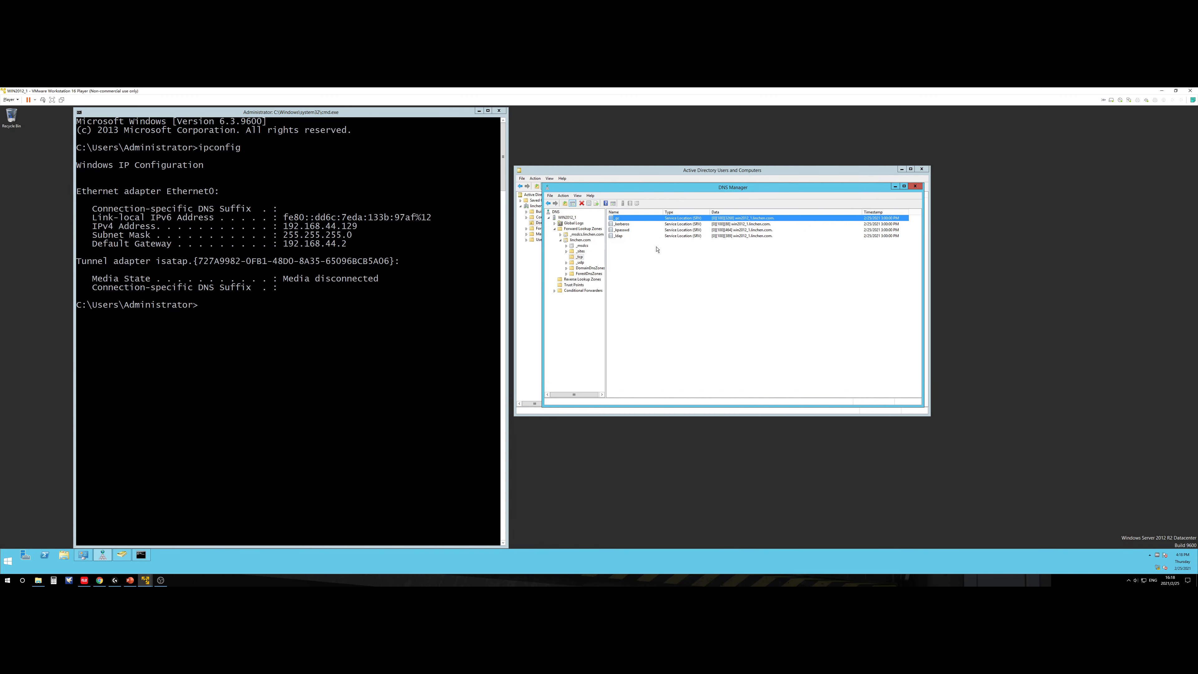
click(146, 581)
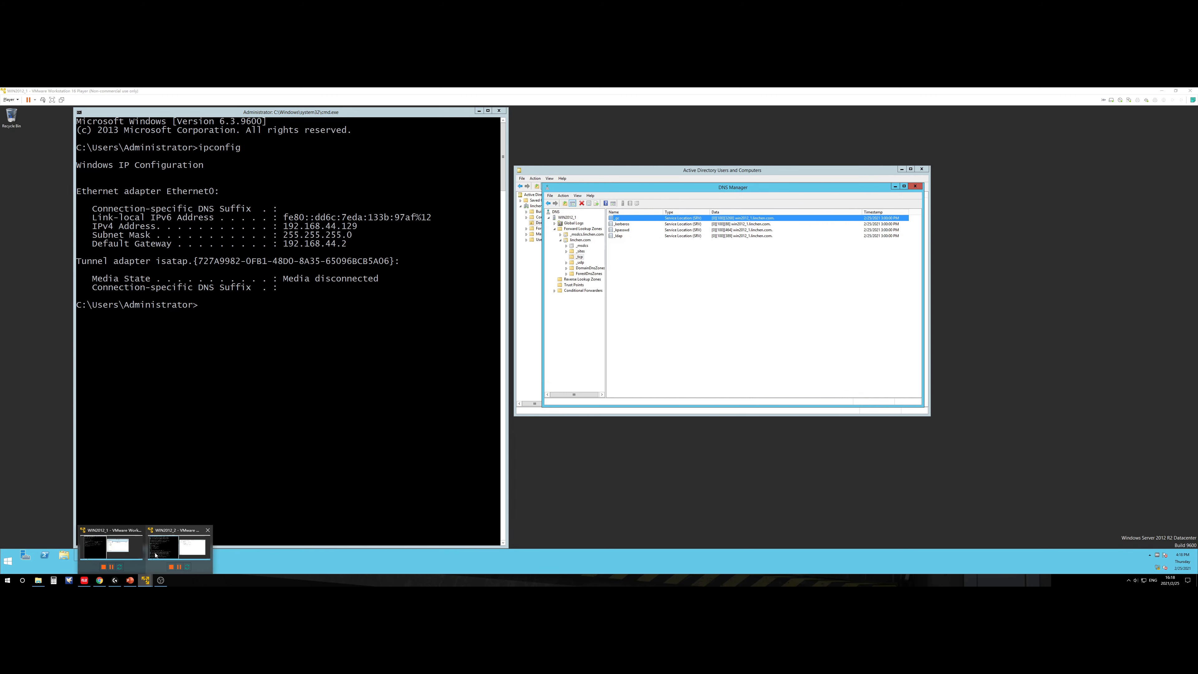
click(179, 551)
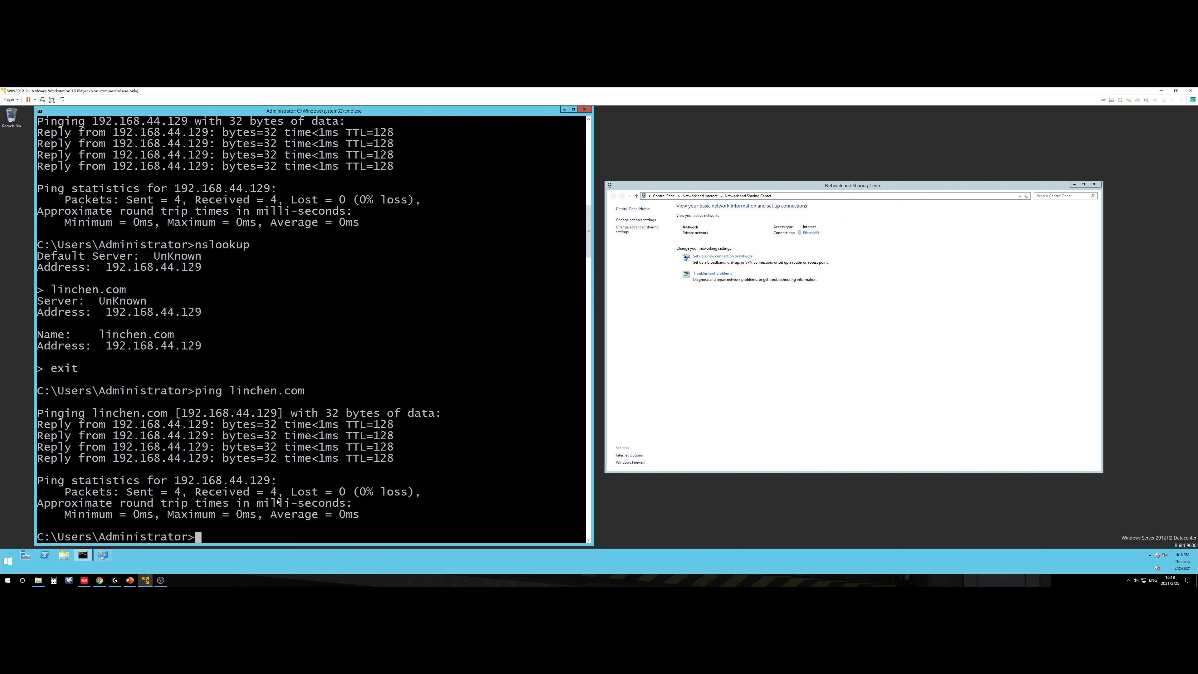
Step: Close WIN2012_2's command prompt and Network and Sharing Center windows
click(240, 577)
click(162, 581)
click(568, 565)
click(584, 109)
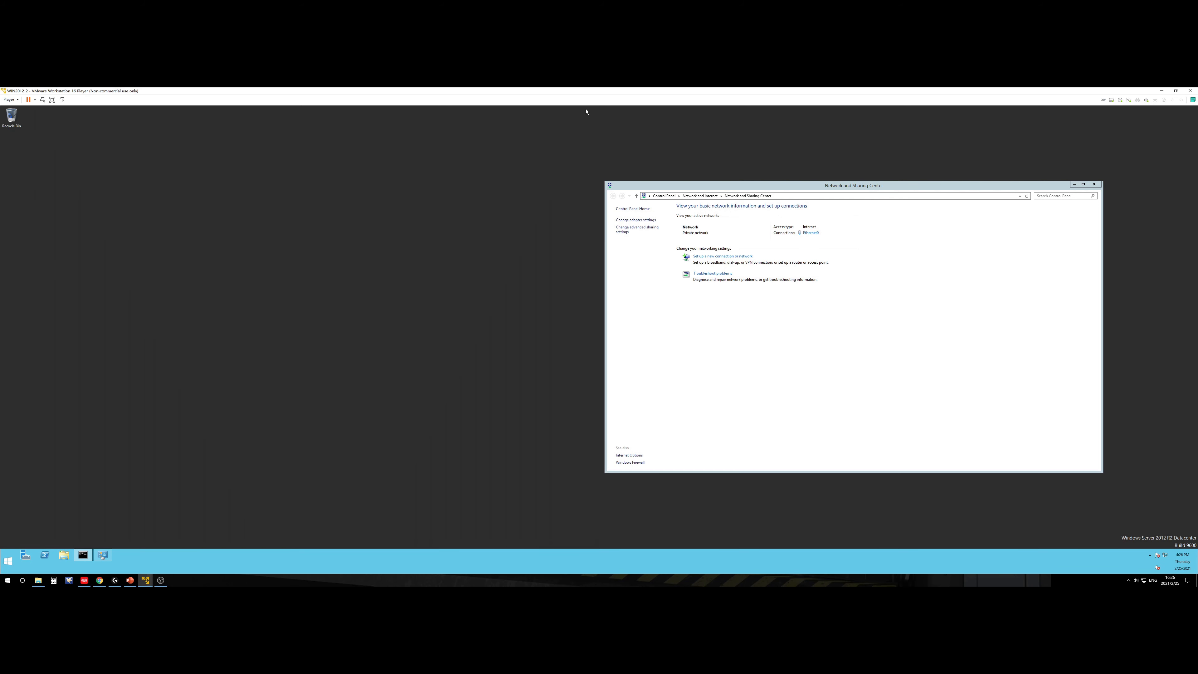
click(1094, 184)
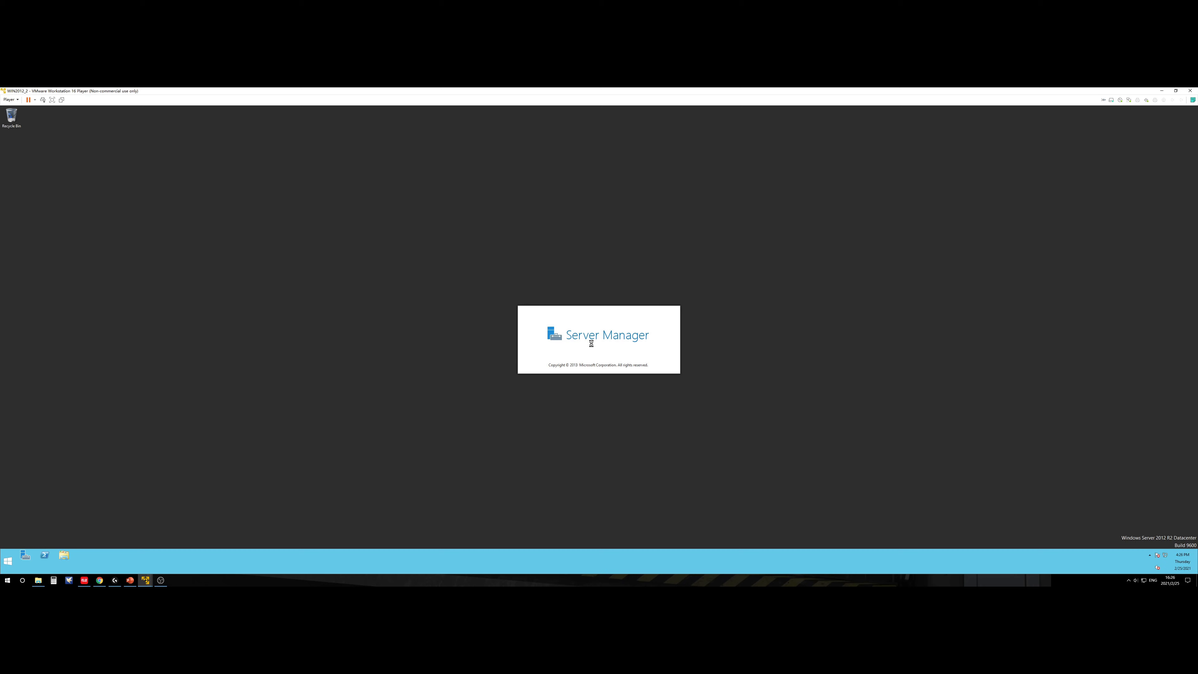
Step: Hide OBS and choose Manage > Add Roles and Features in Server Manager
click(161, 580)
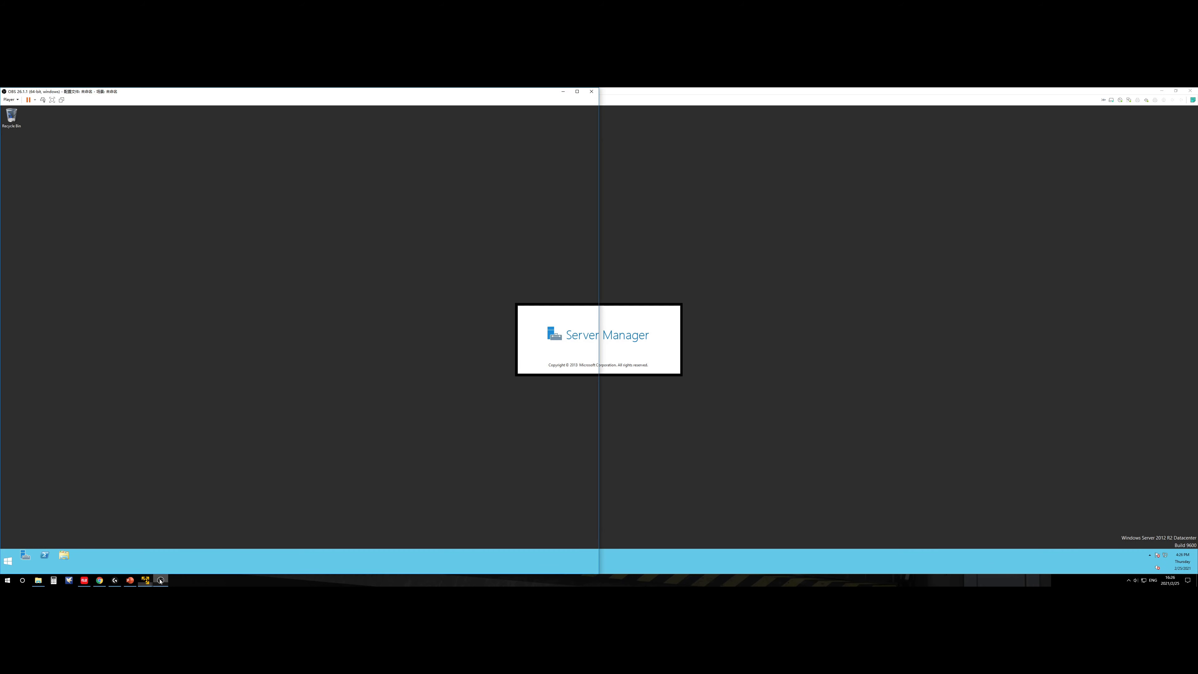
click(160, 580)
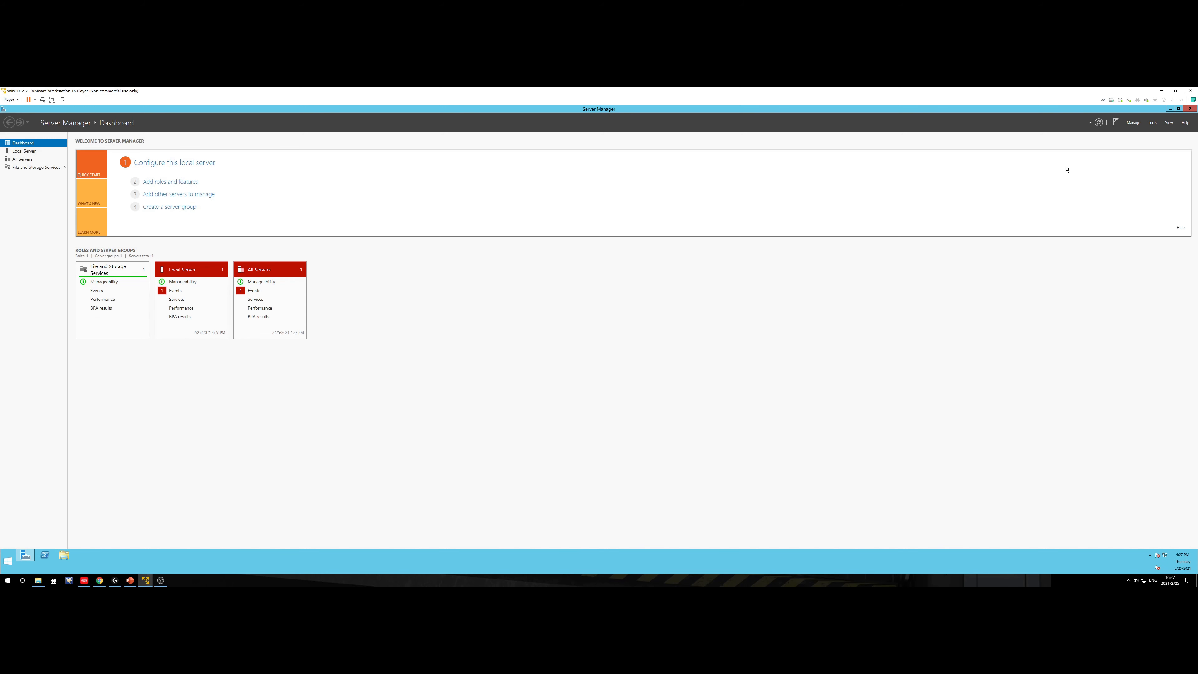
click(1134, 125)
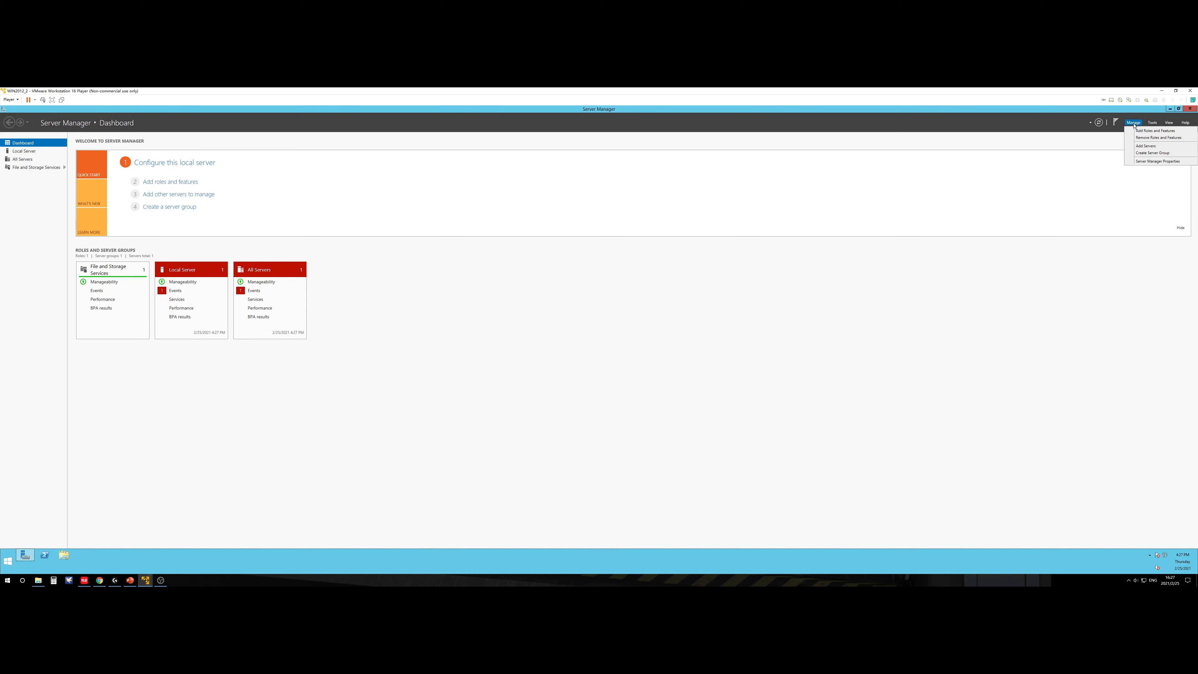
click(1139, 134)
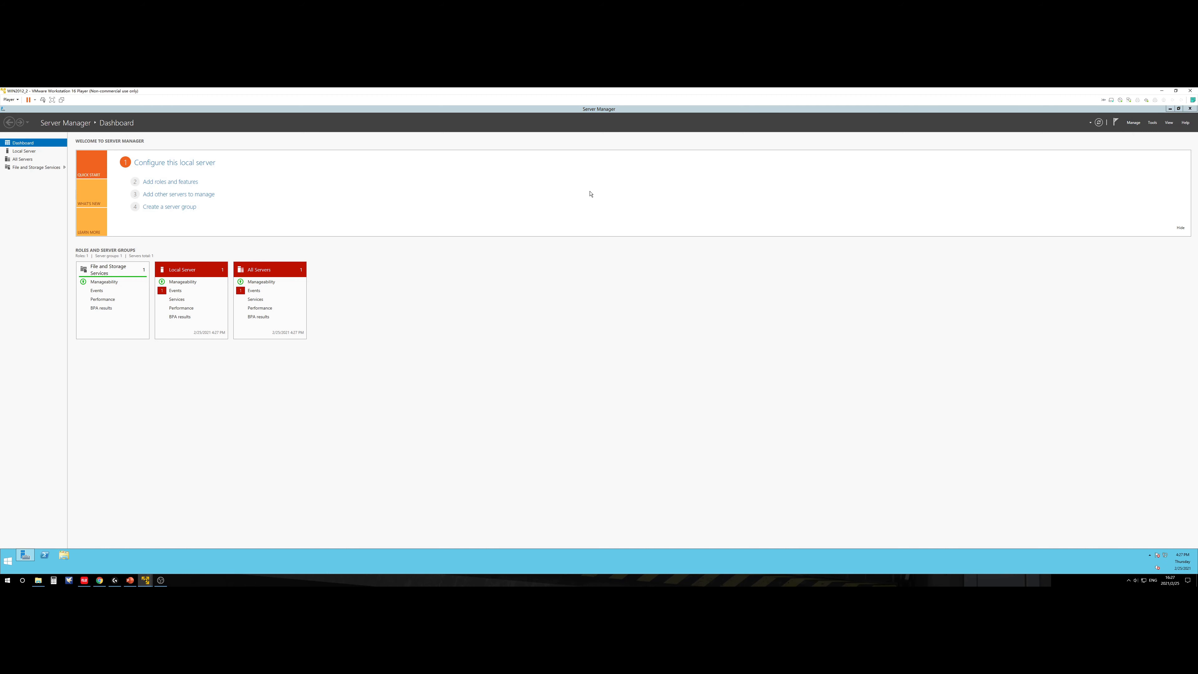
Step: Proceed through the wizard with role-based installation on destination server WIN2012_2
drag(198, 120, 555, 275)
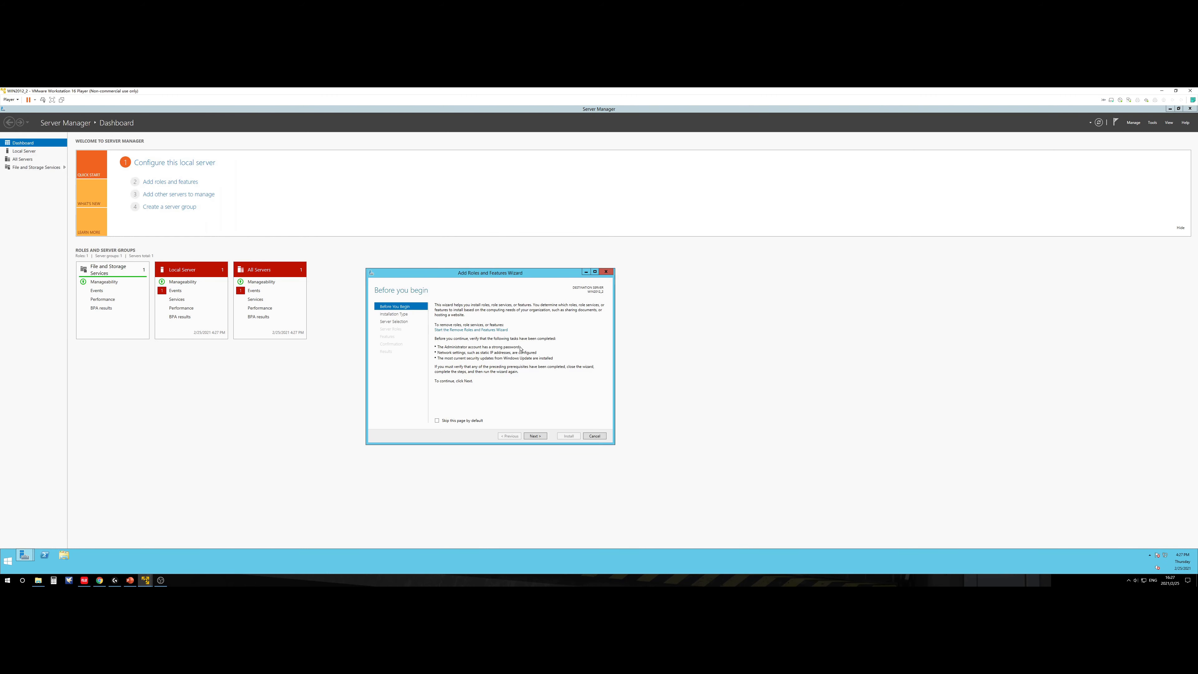
click(537, 435)
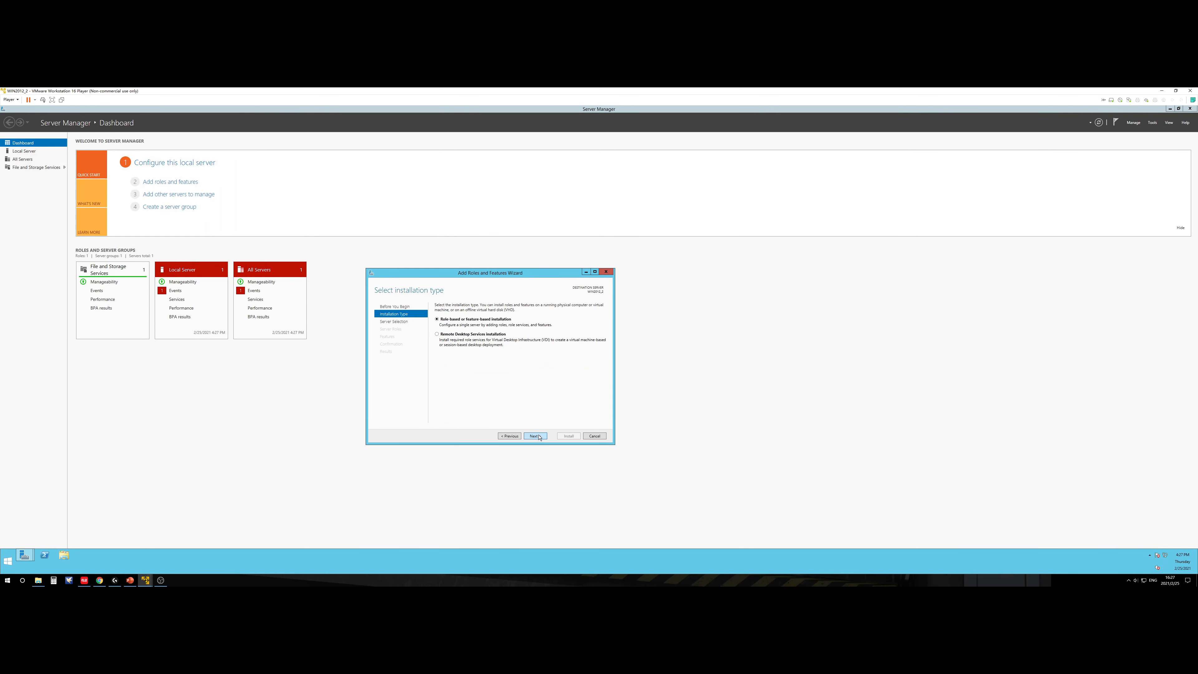
click(539, 437)
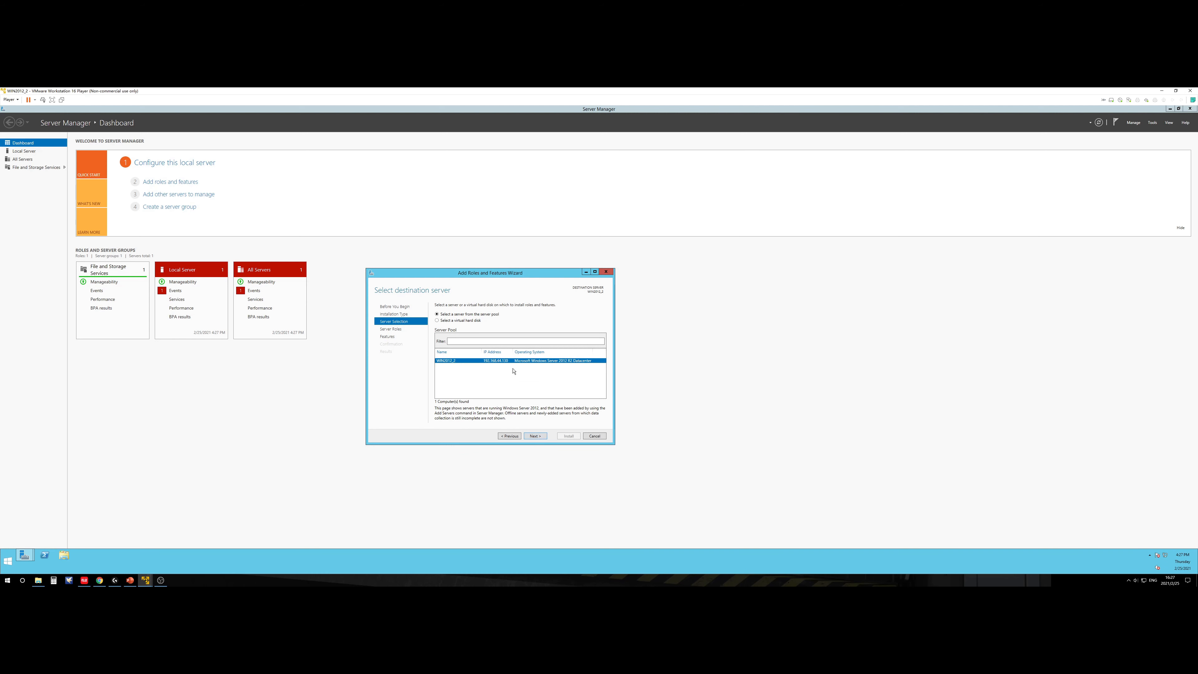
click(537, 436)
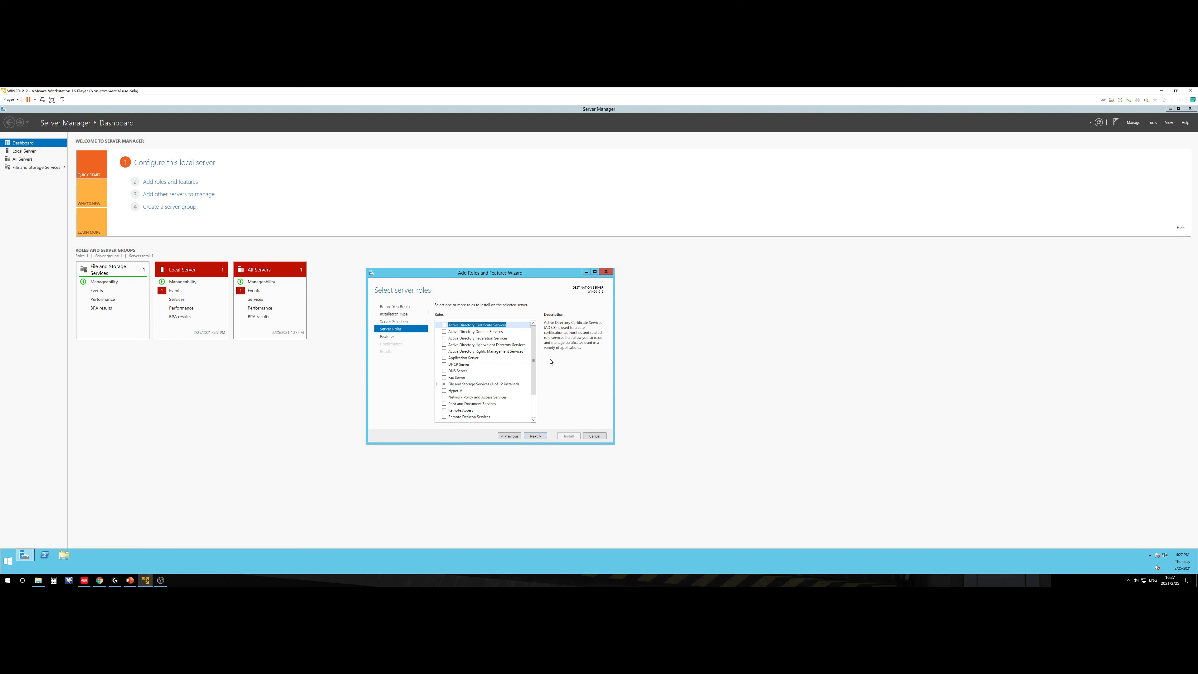
Step: Select Active Directory Domain Services and DNS Server with required features, then advance past Features and AD DS
click(476, 331)
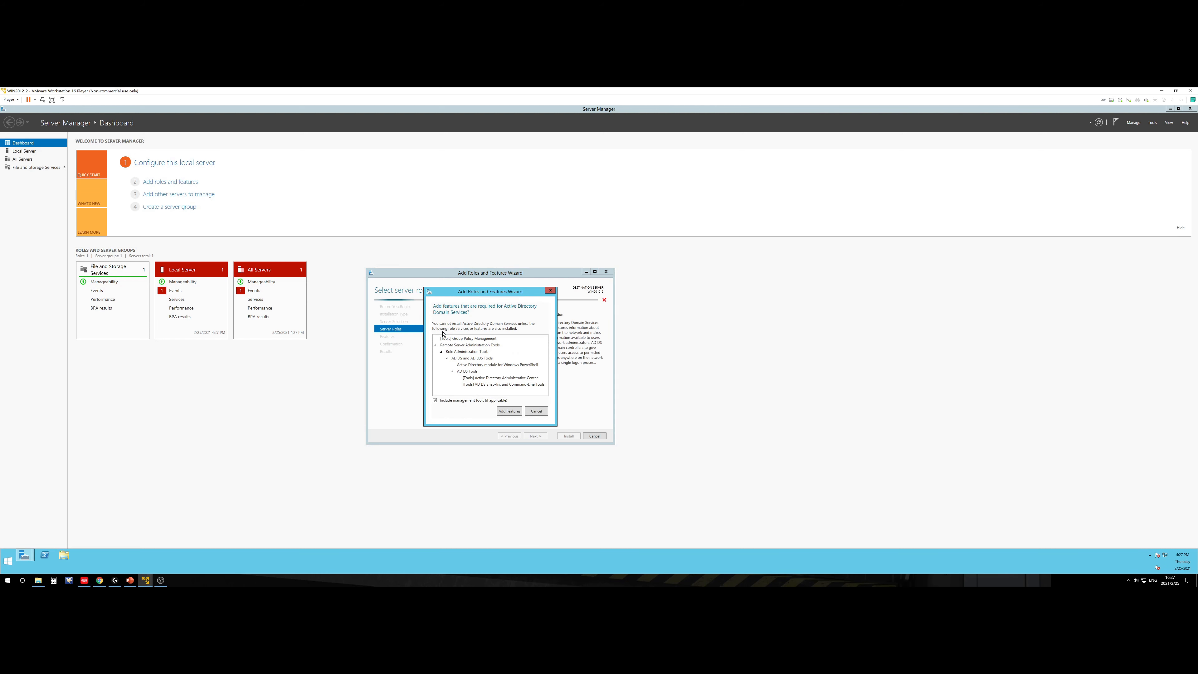
click(509, 411)
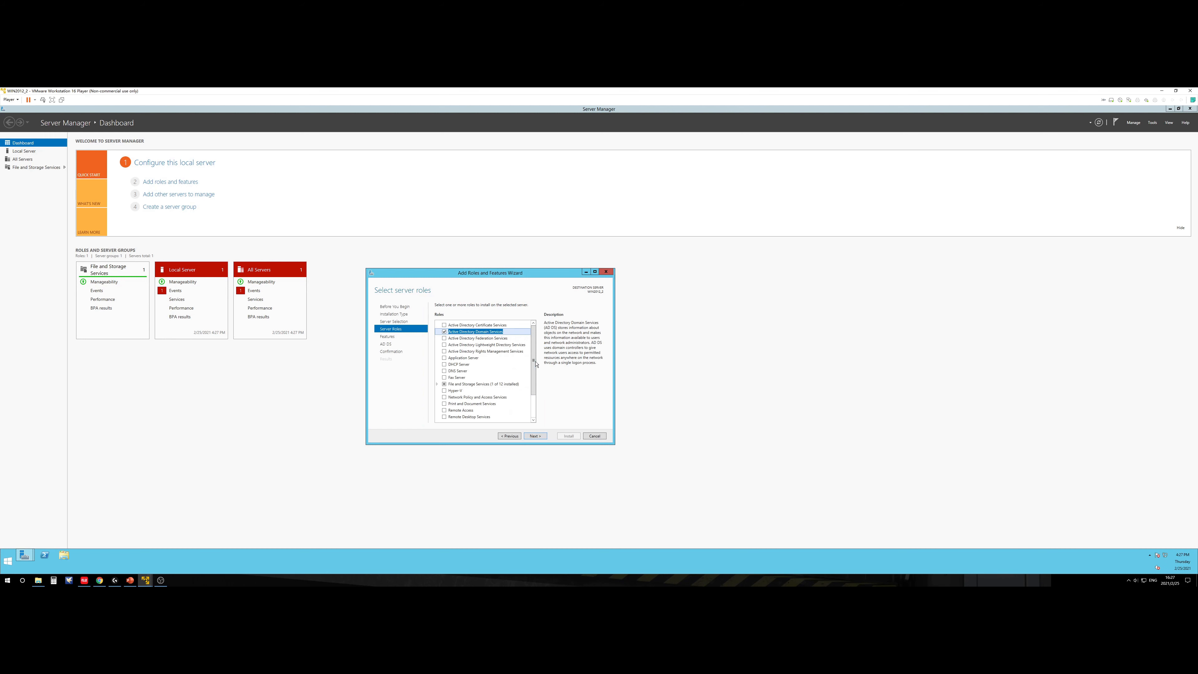
click(445, 371)
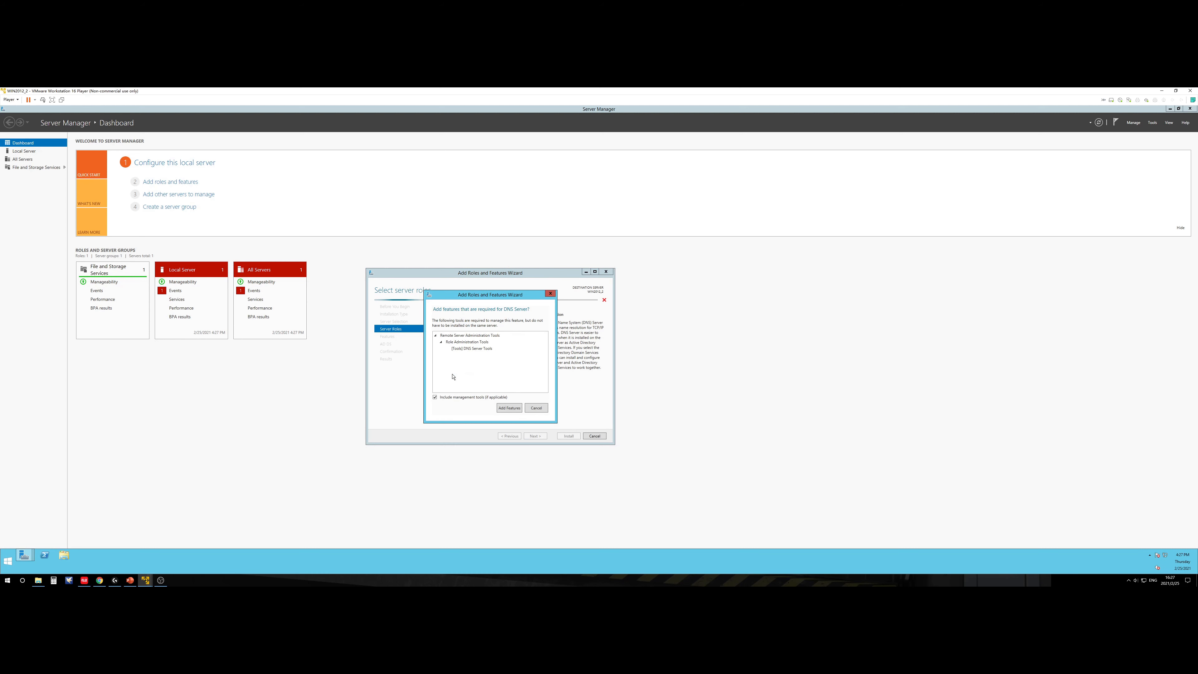
click(506, 409)
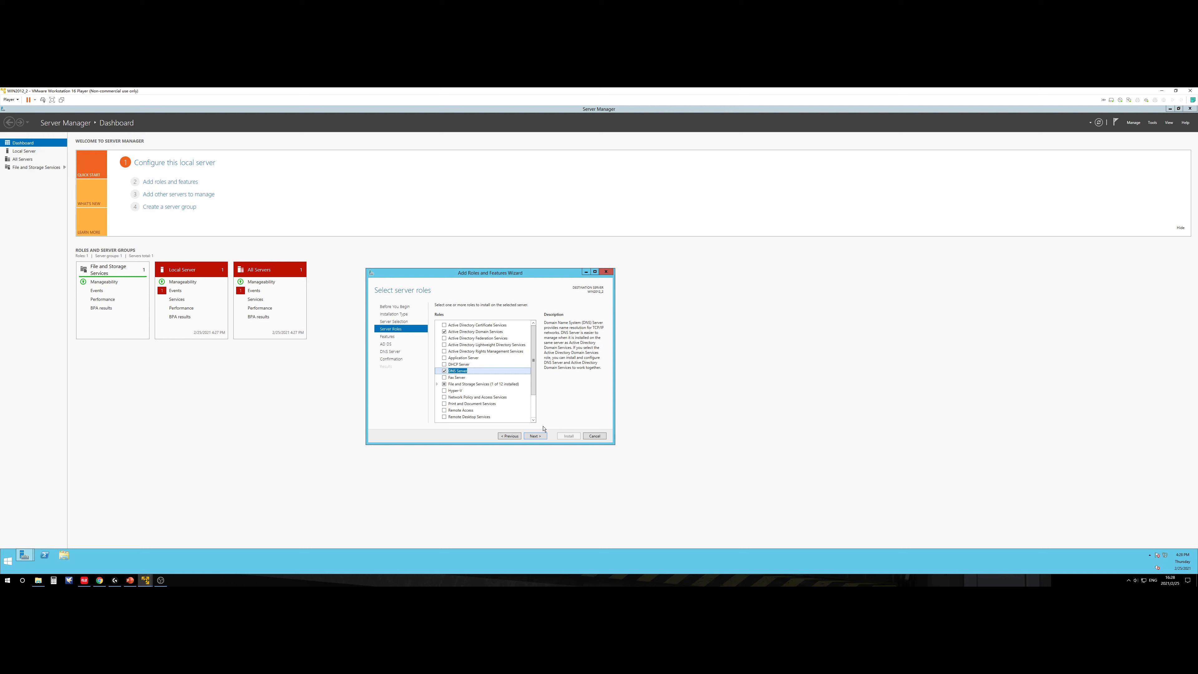
click(541, 439)
click(541, 439)
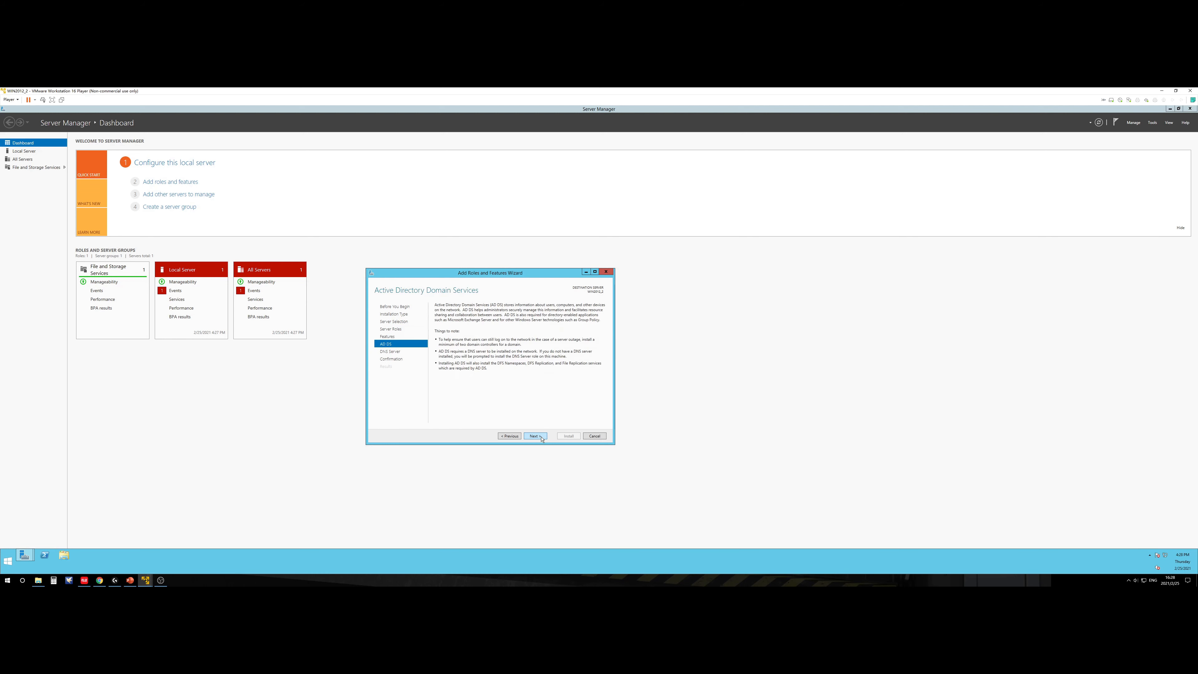
click(542, 439)
Step: Advance the wizard to the installation confirmation page and begin installing
click(541, 439)
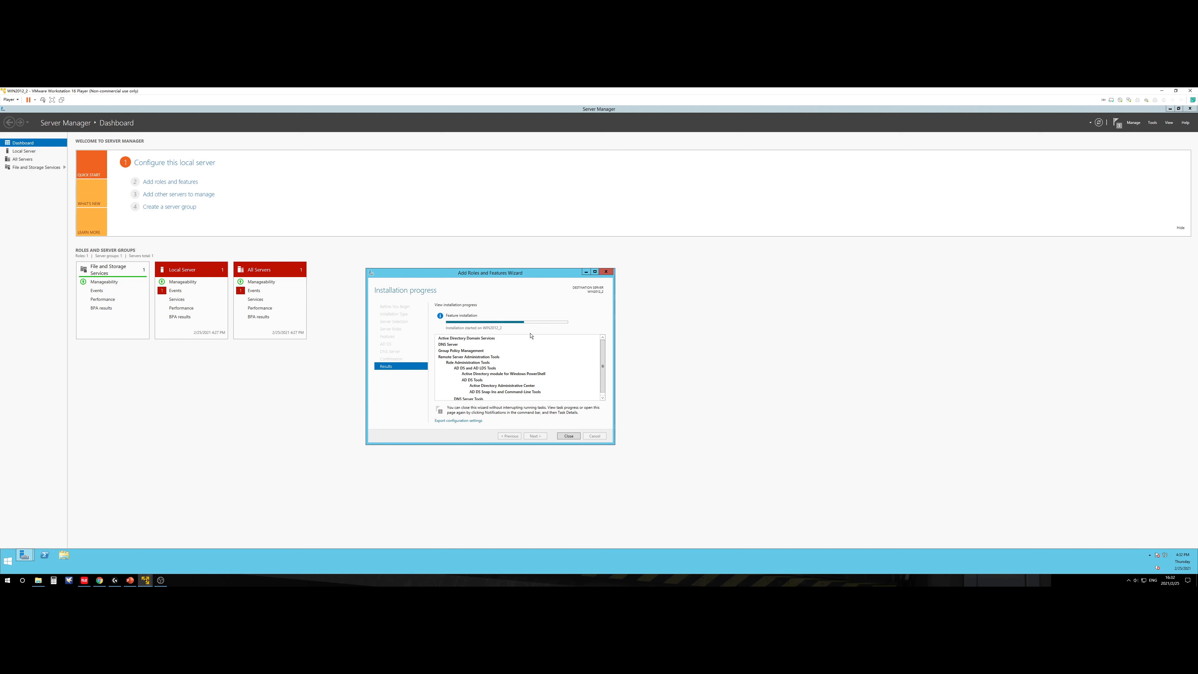
Step: Let the AD DS and DNS Server installation finish, repositioning the progress window
drag(518, 274, 558, 279)
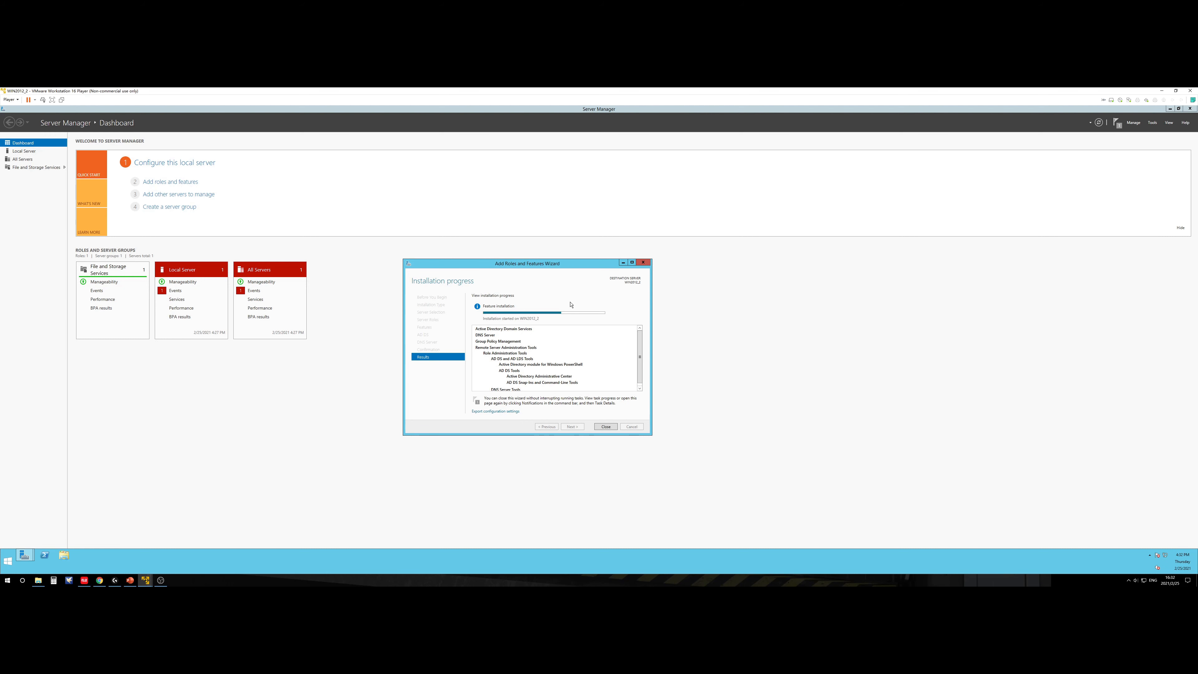
click(492, 585)
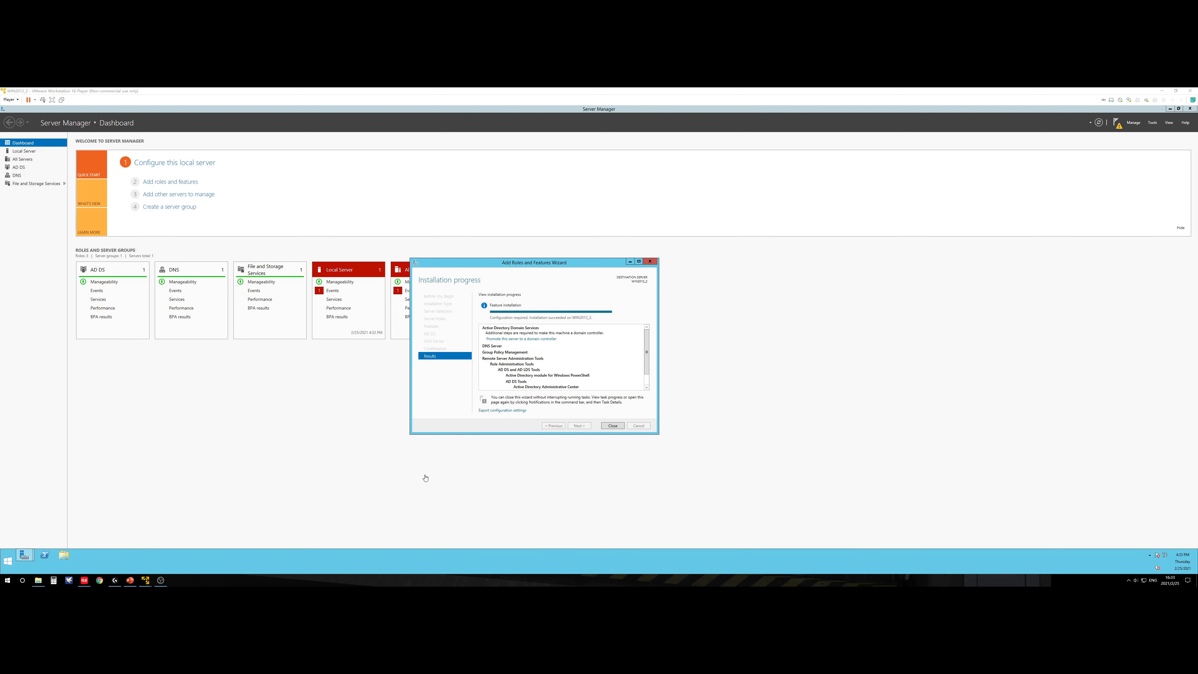
Step: Close the completed role installation wizard, restore Server Manager and open its notification flag
click(161, 580)
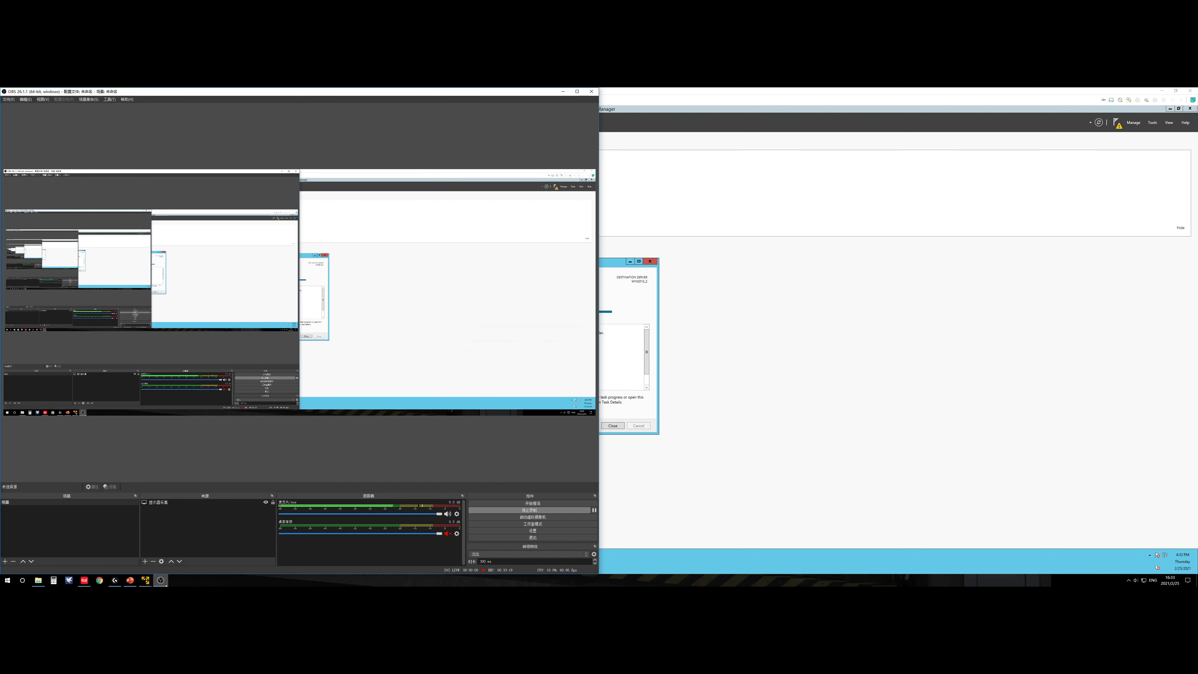
click(161, 580)
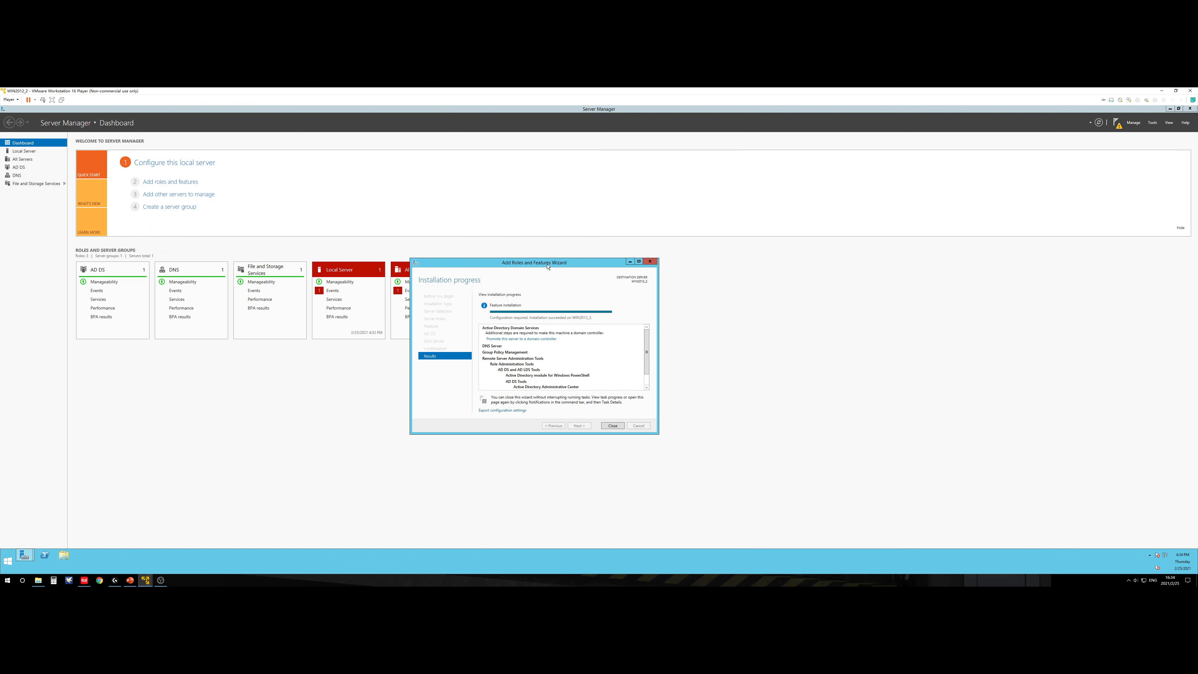
drag(547, 266, 559, 266)
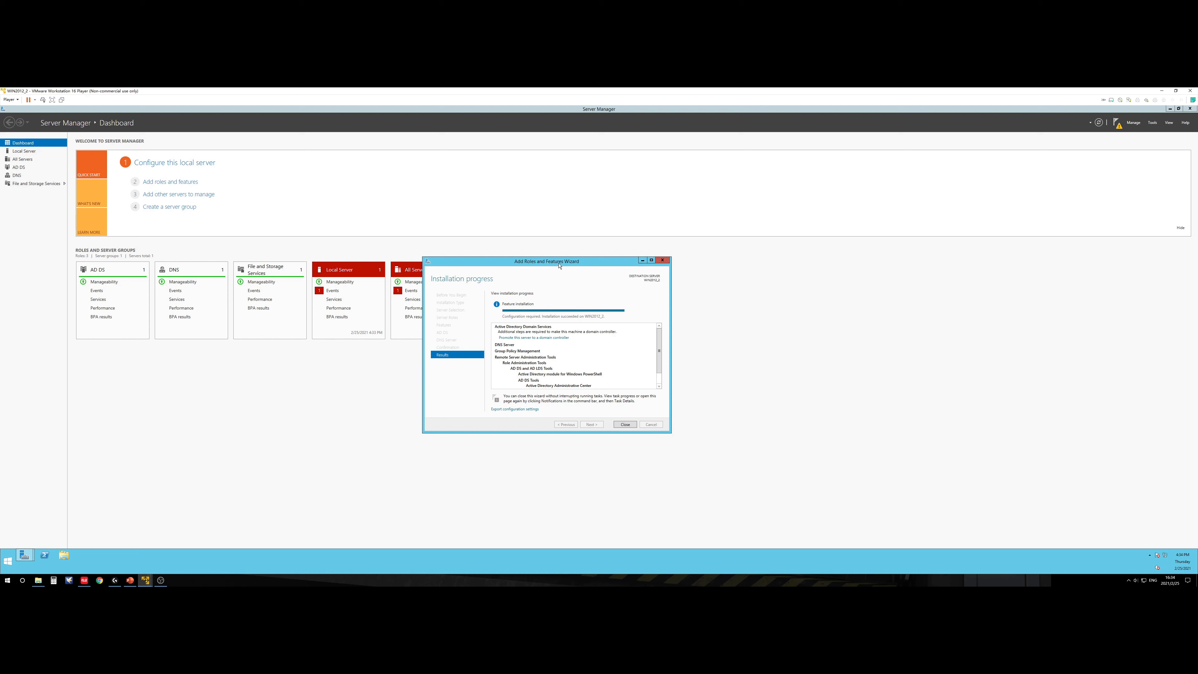
click(625, 424)
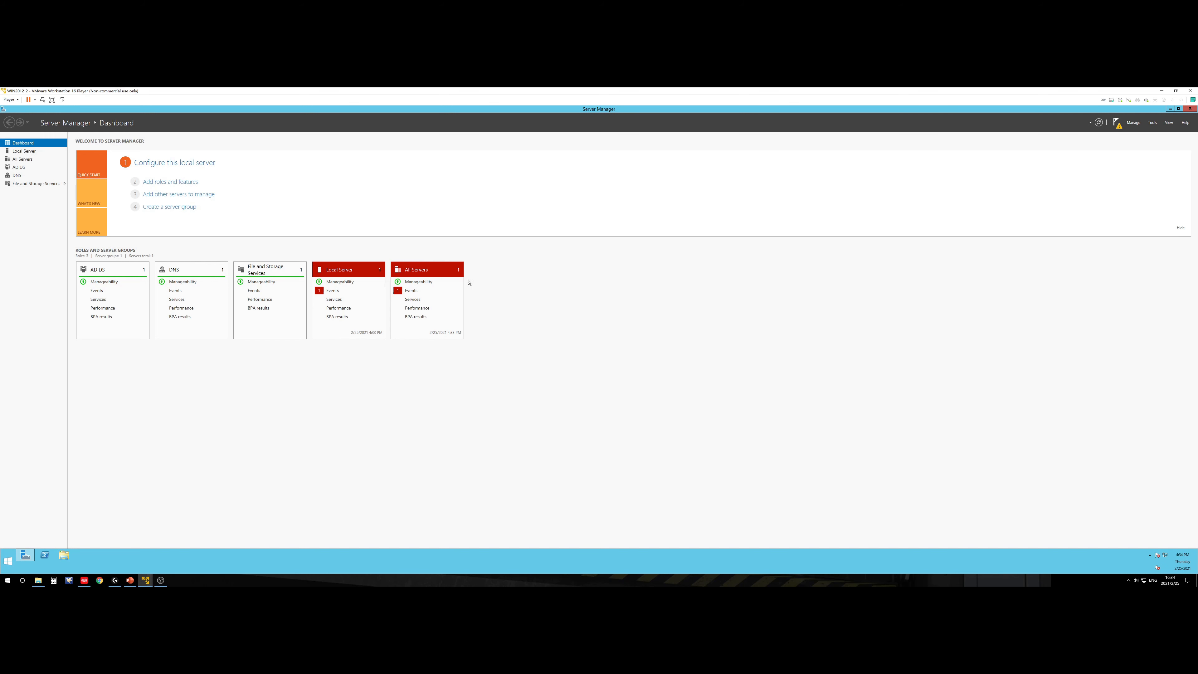
double_click(588, 110)
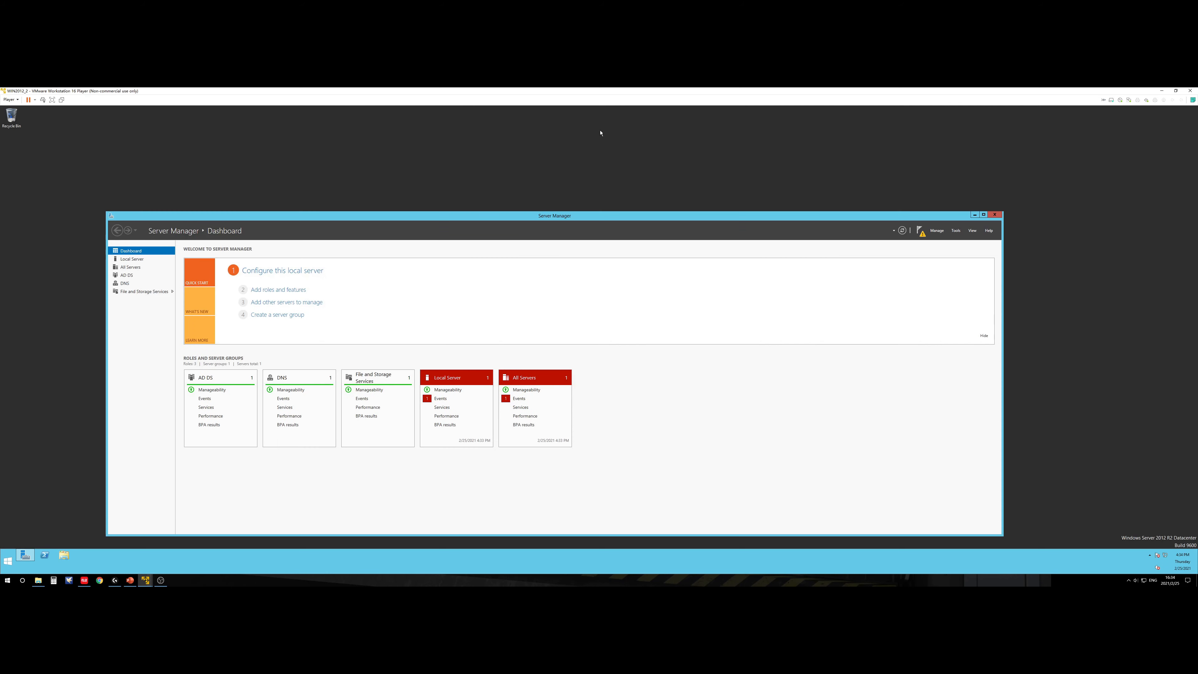
click(920, 230)
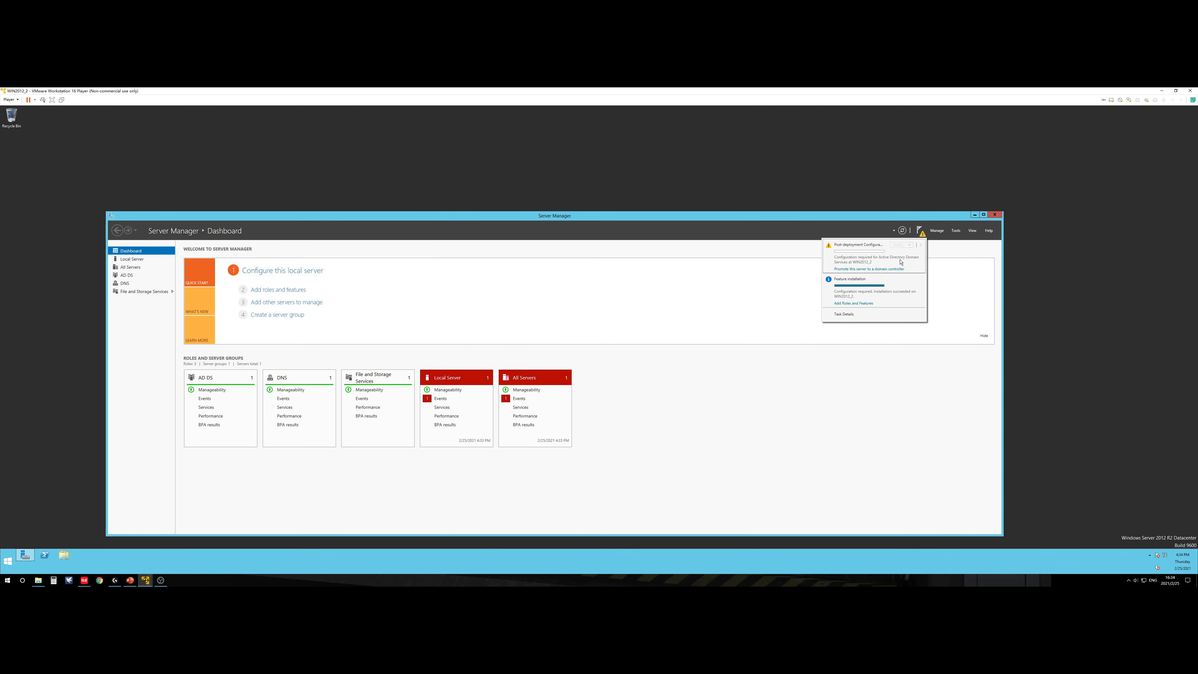
Step: Launch 'Promote this server to a domain controller' and select 'Add a domain controller to an existing domain'
click(860, 269)
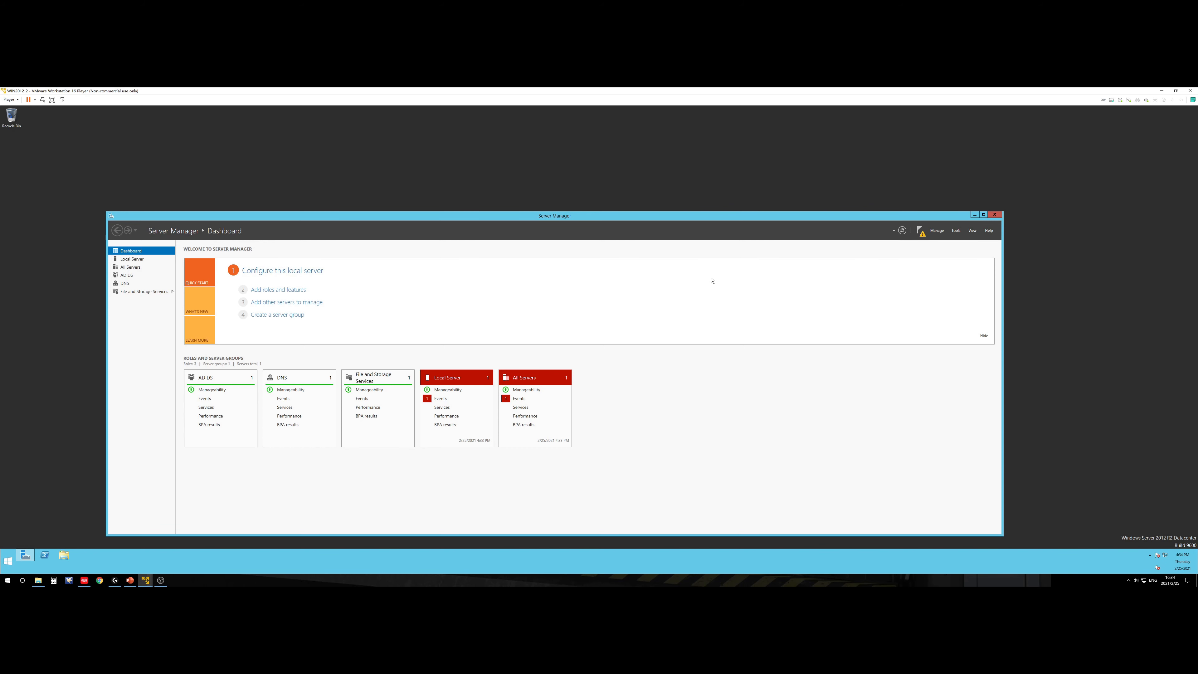
drag(218, 153, 796, 180)
drag(687, 189, 665, 208)
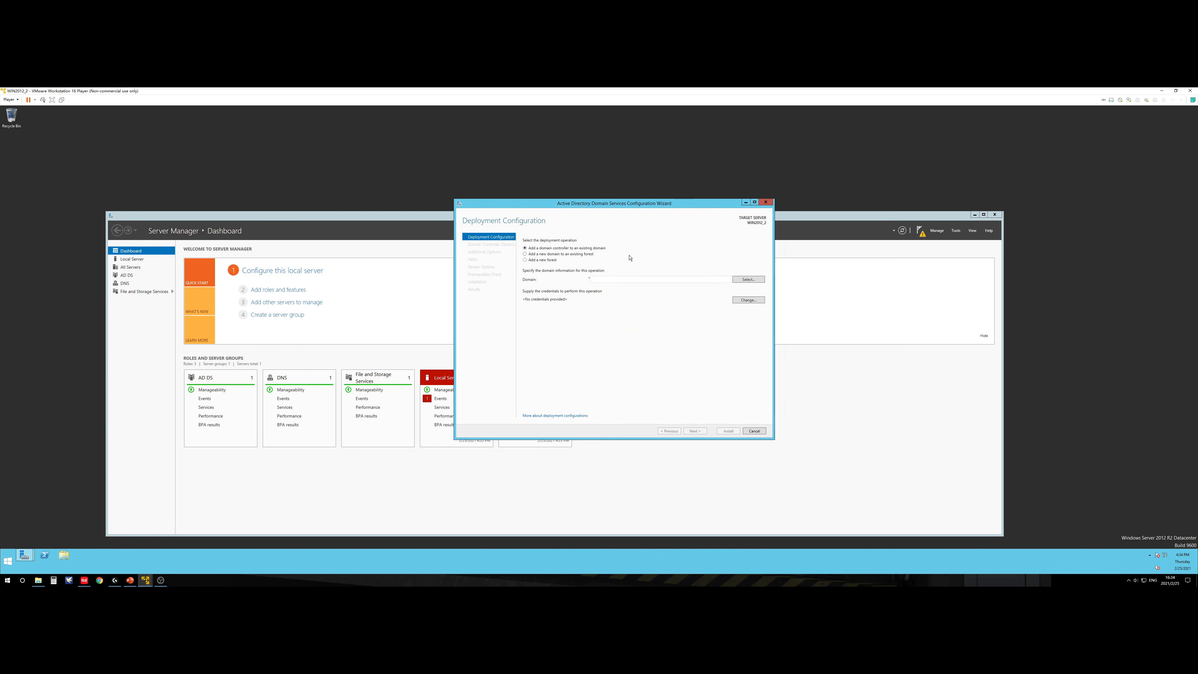
click(547, 261)
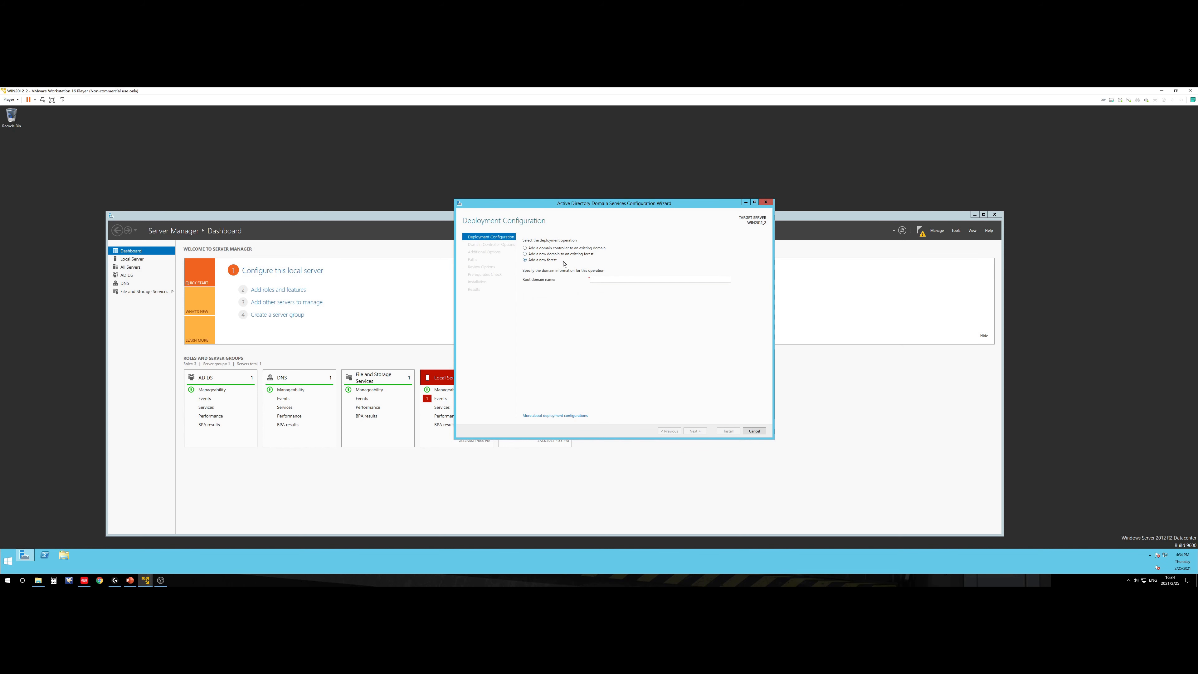
click(547, 249)
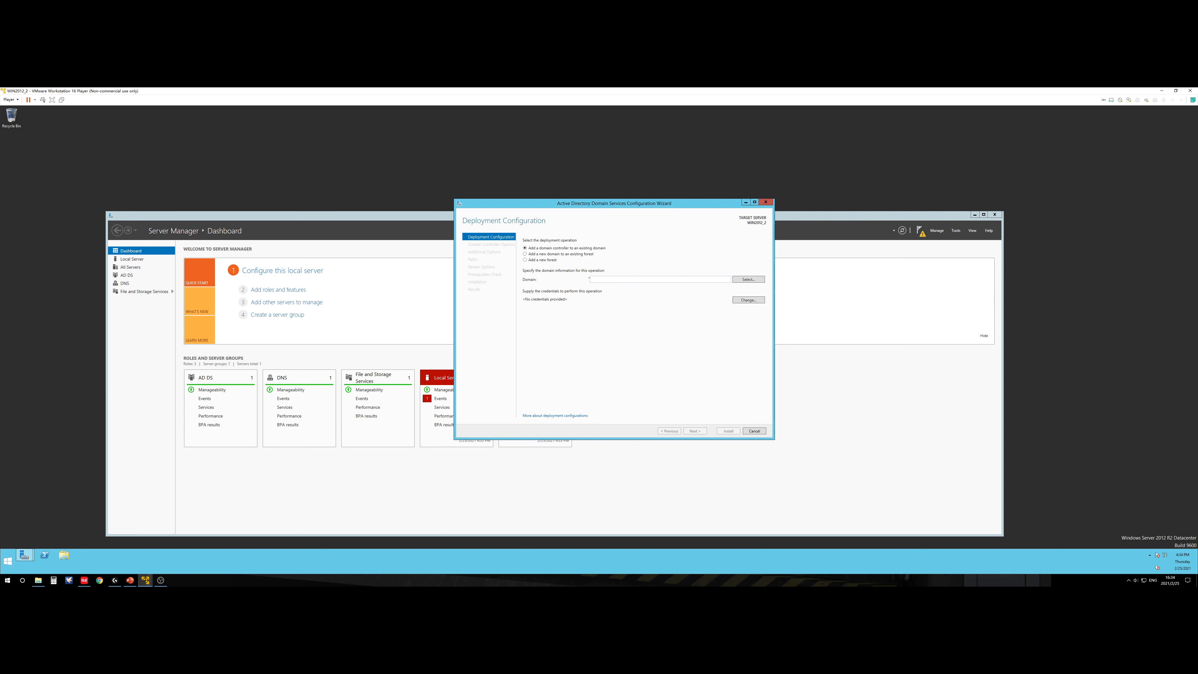
Step: Supply the linchen domain administrator user name and password for the existing-domain deployment
click(739, 281)
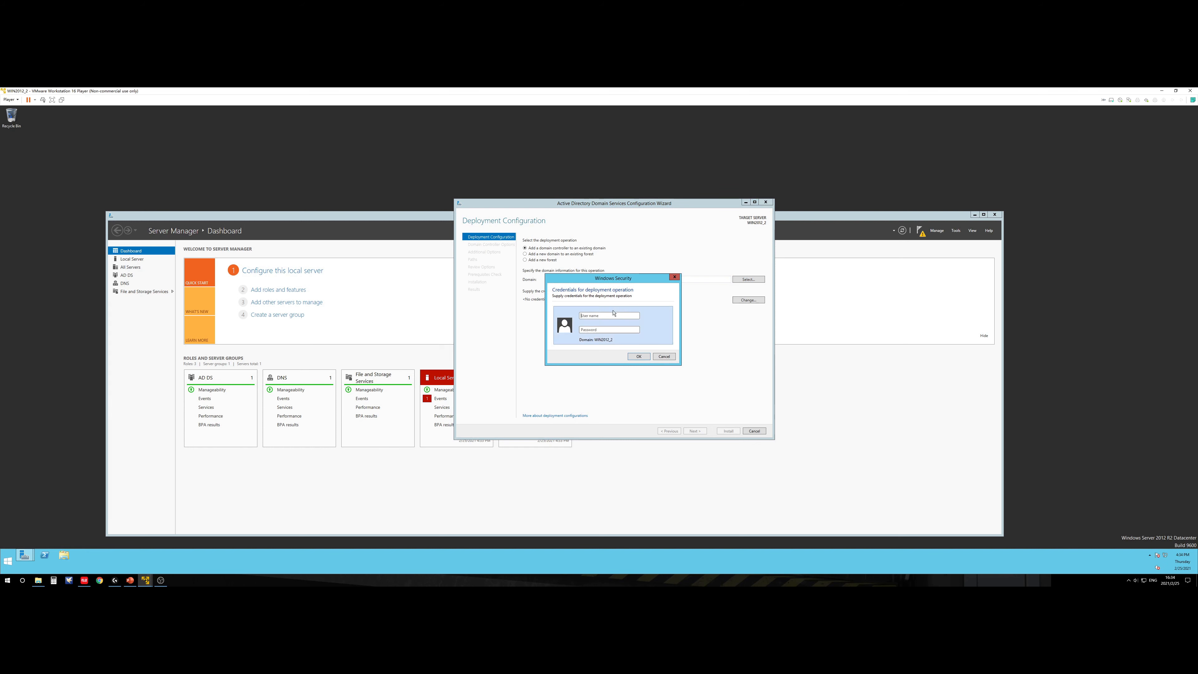
click(608, 315)
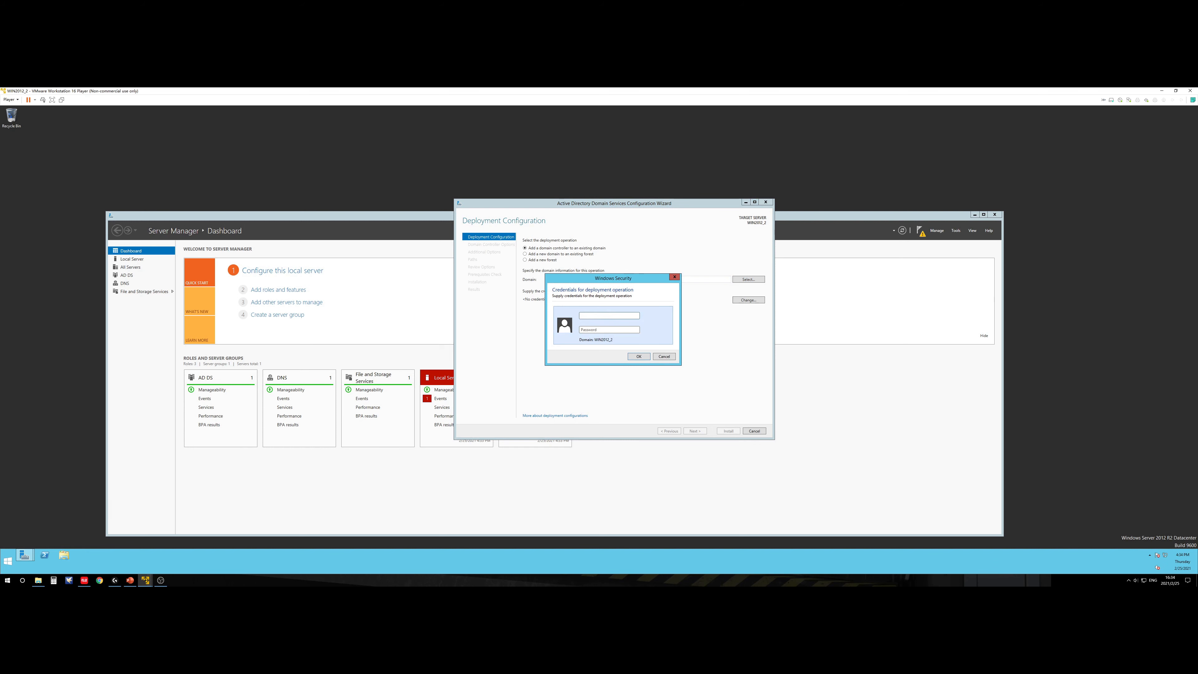
text(linchen\)
text(P)
key(Return)
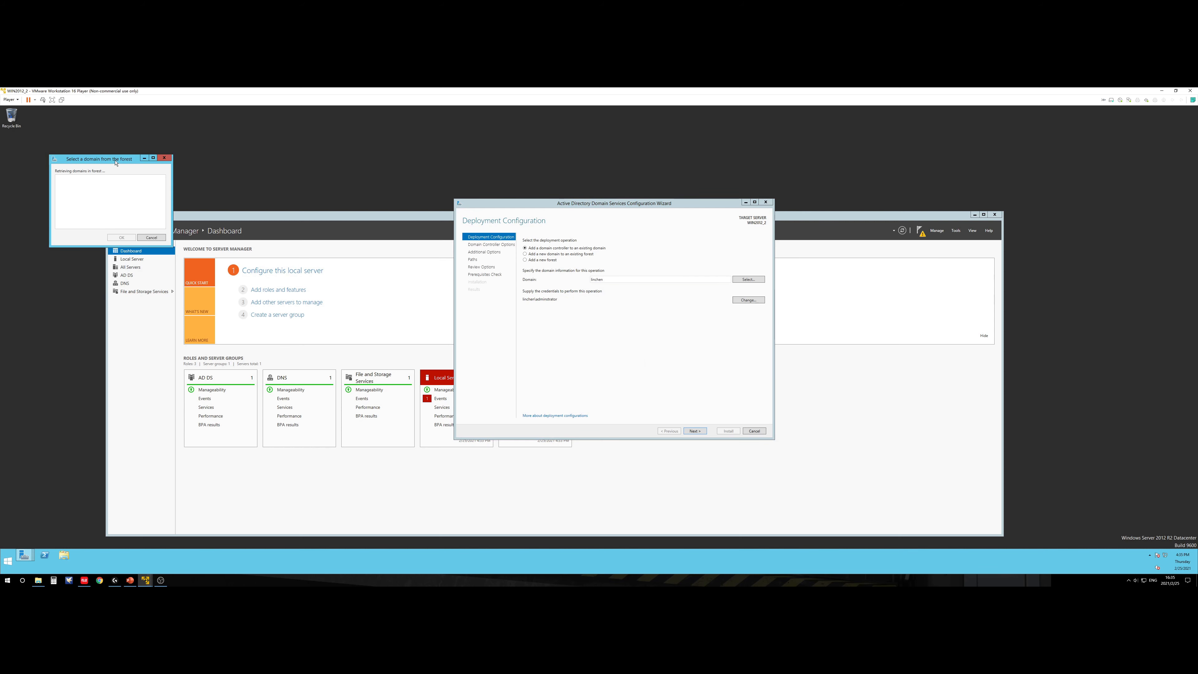
Step: Retry browsing for the domain, dismiss the domain contact errors, and cancel the wizard
drag(116, 162, 619, 320)
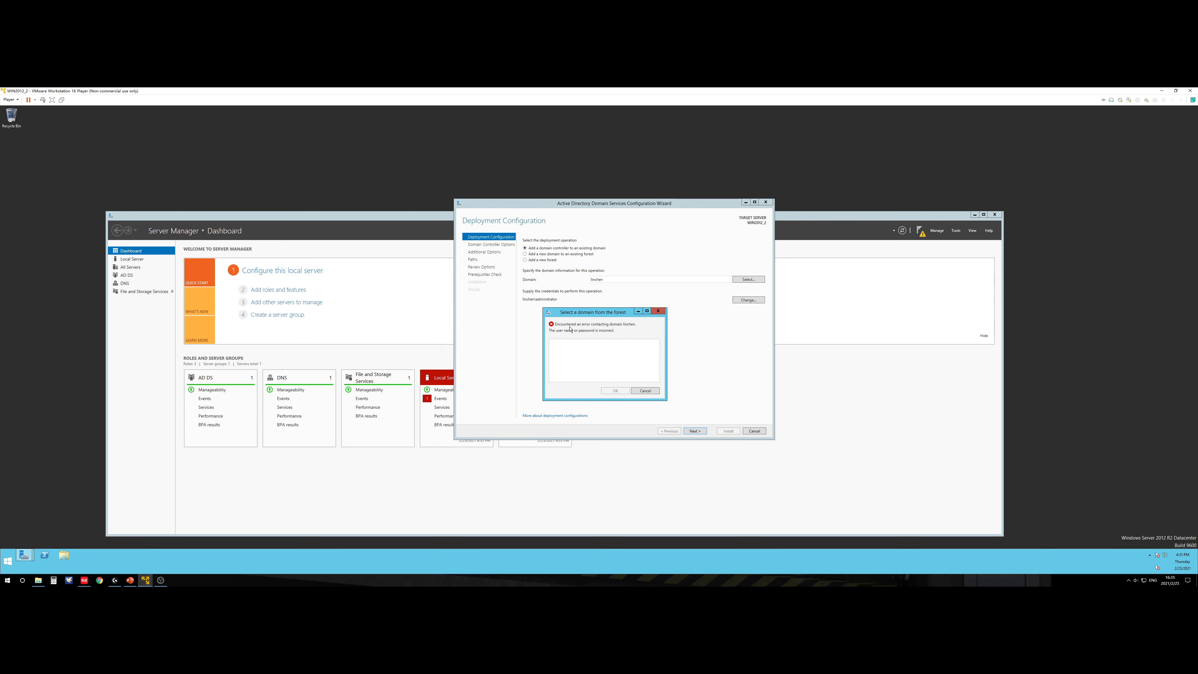
click(658, 311)
click(748, 279)
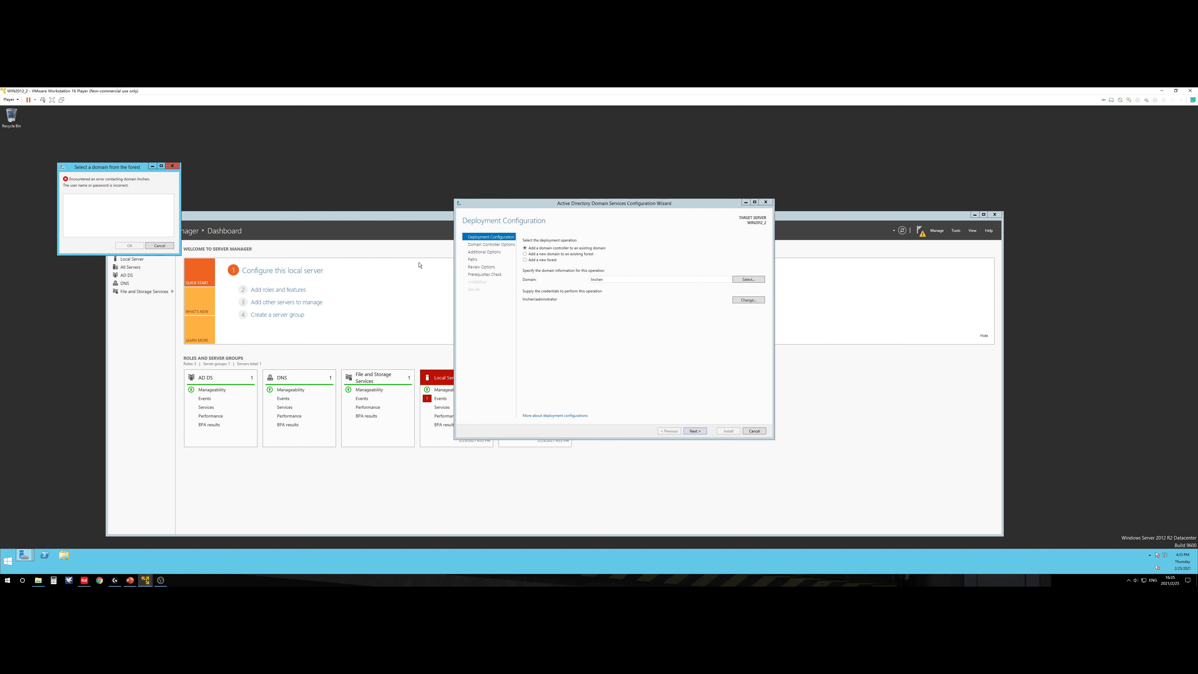
click(172, 166)
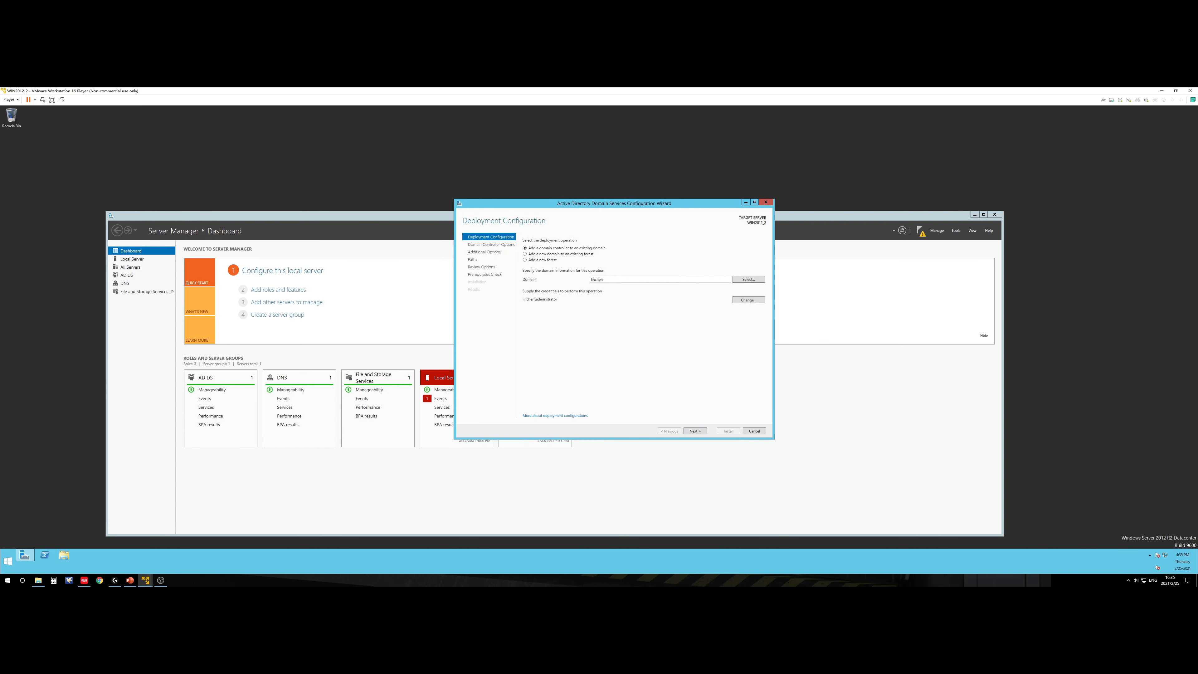
click(536, 282)
click(748, 279)
drag(136, 184, 638, 360)
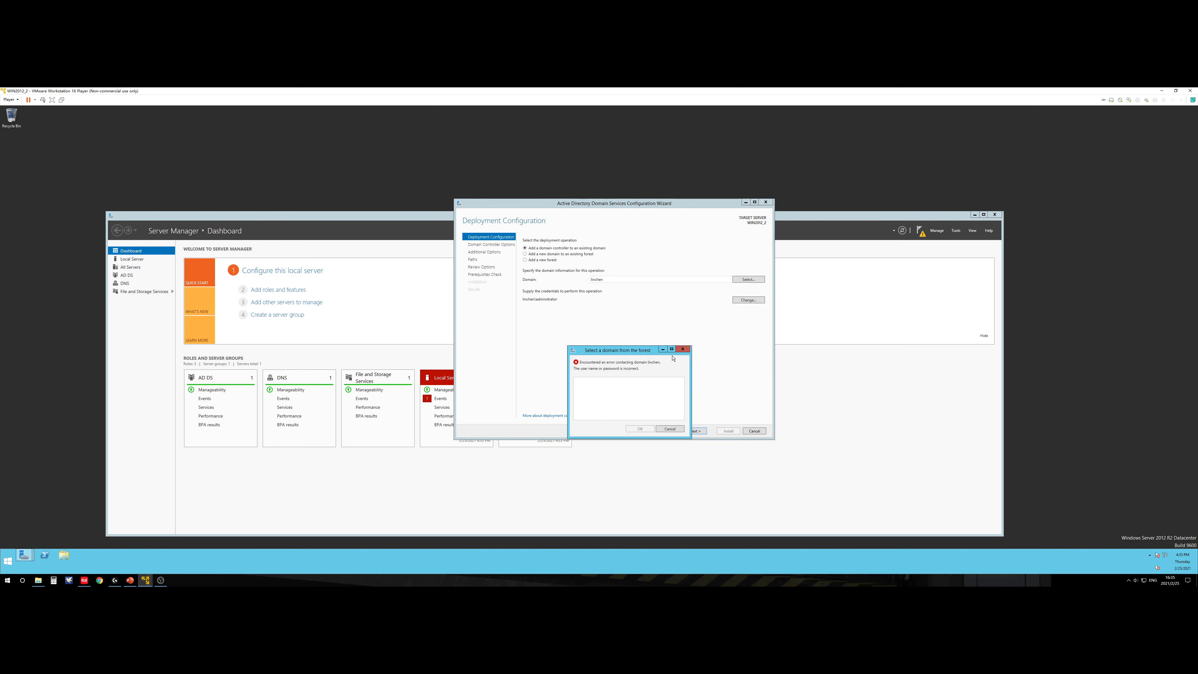
click(683, 349)
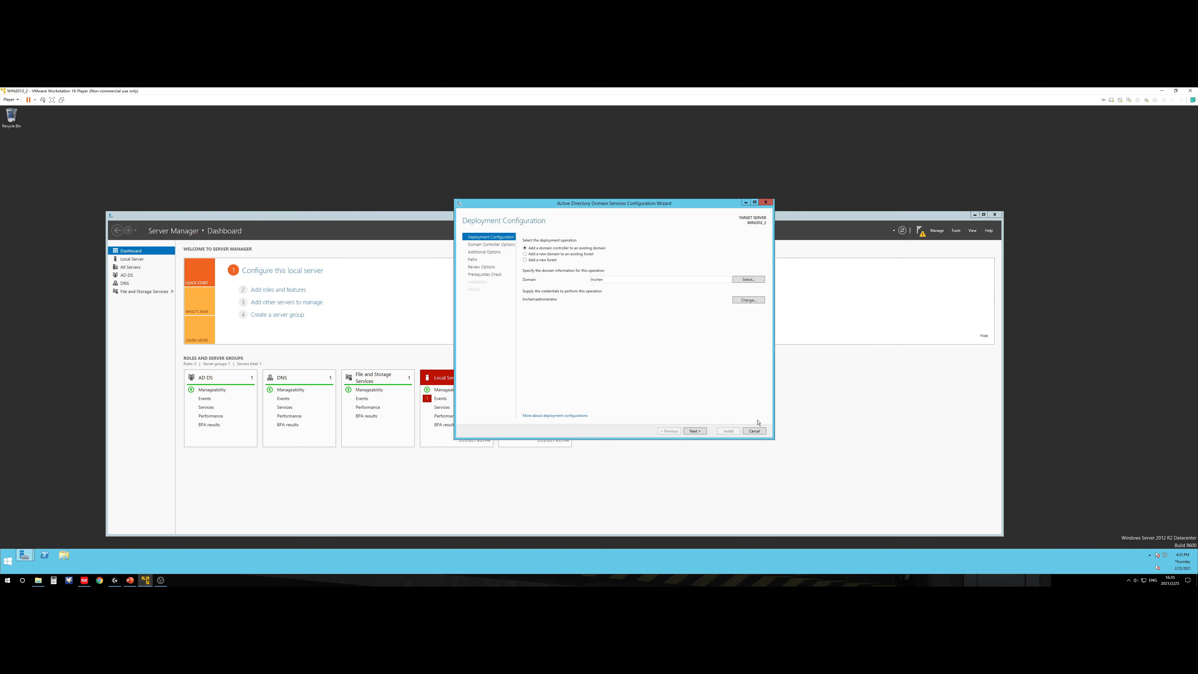
click(754, 431)
click(606, 351)
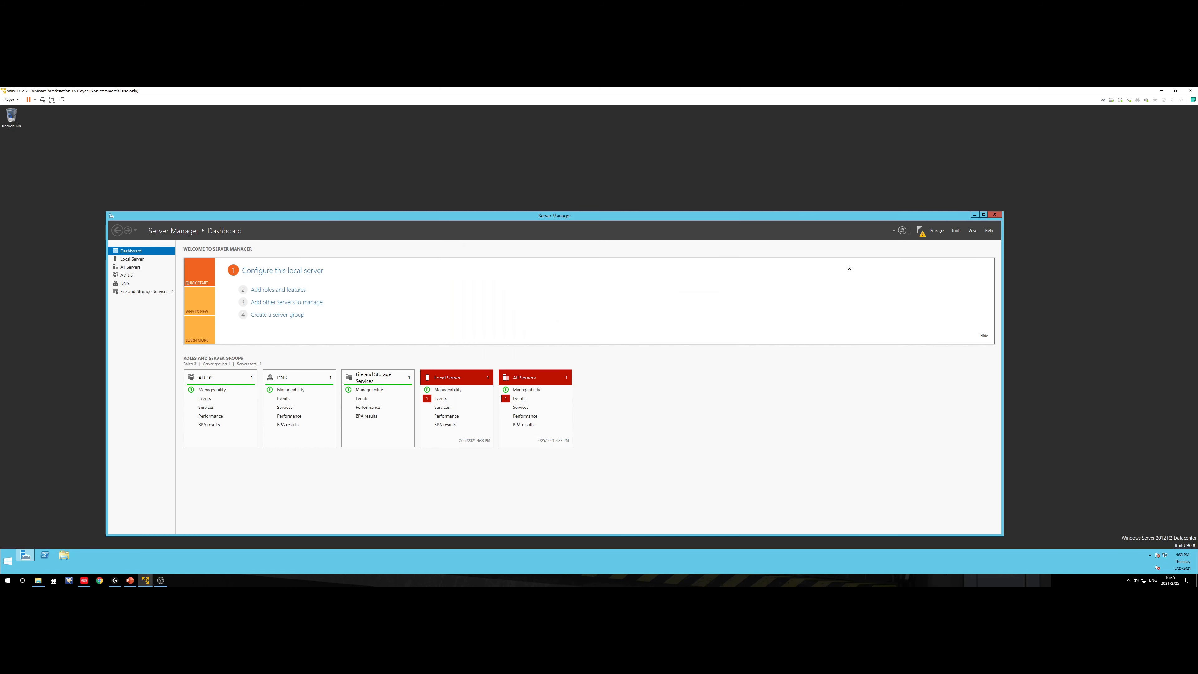
click(920, 231)
click(888, 267)
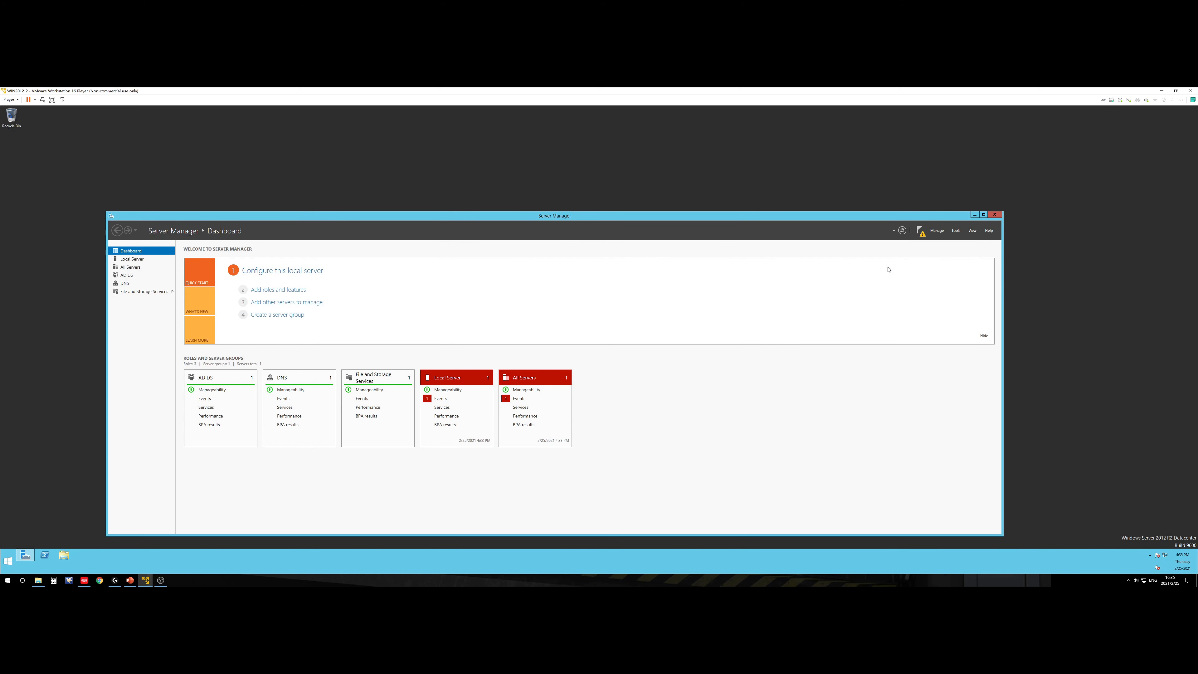
drag(248, 183, 652, 314)
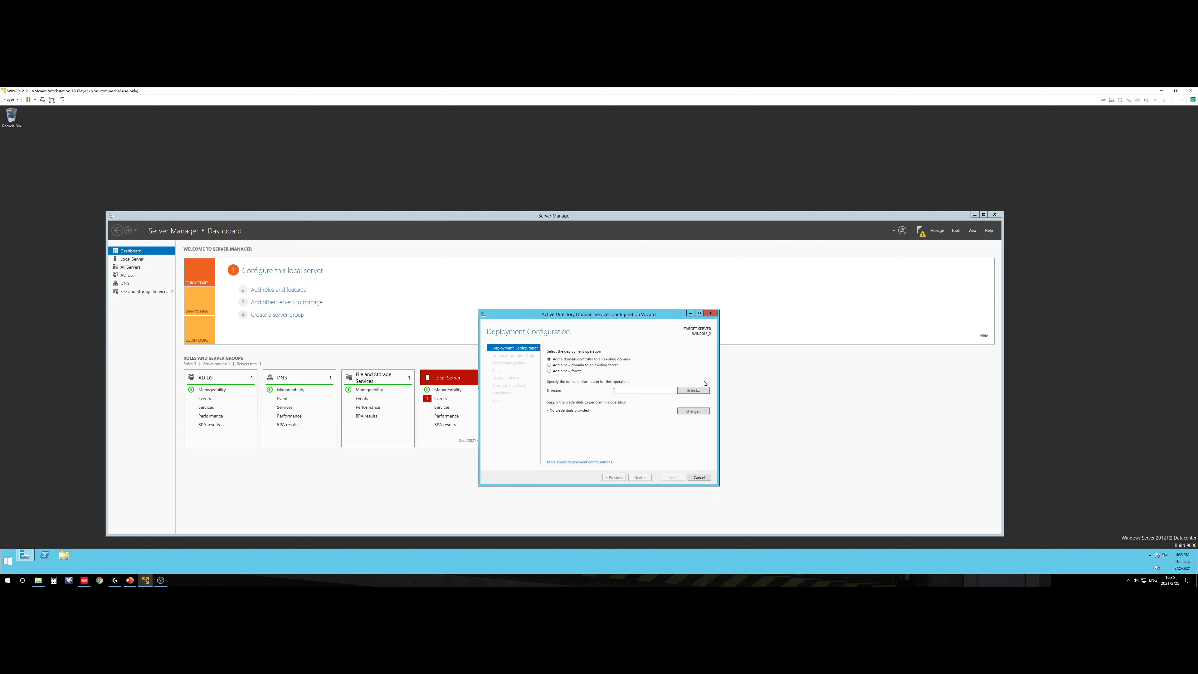
click(696, 391)
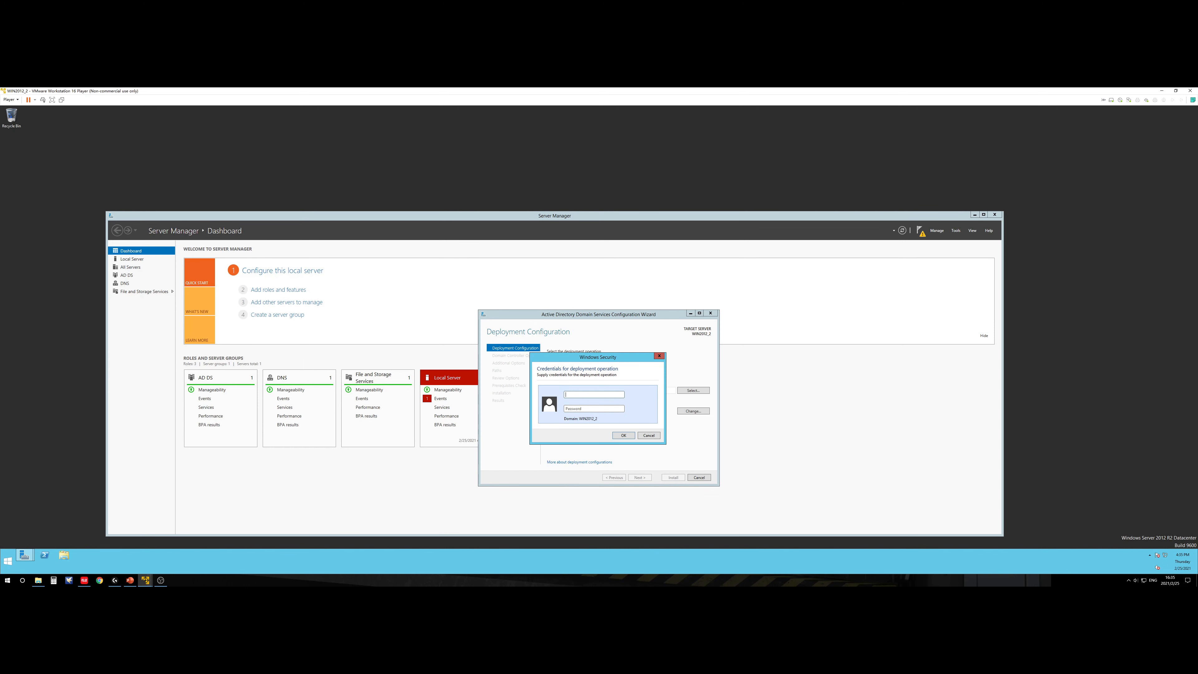
text(linchen\adminstrator)
click(601, 408)
text(•)
click(627, 435)
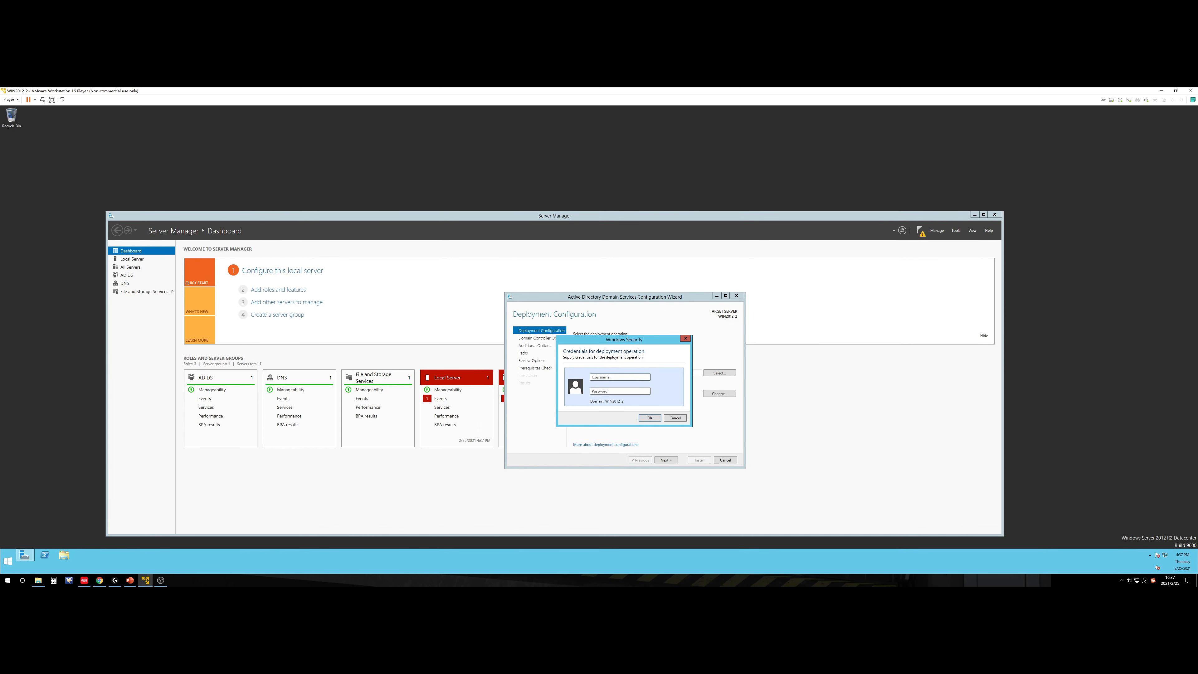
text(a)
text(P)
key(Return)
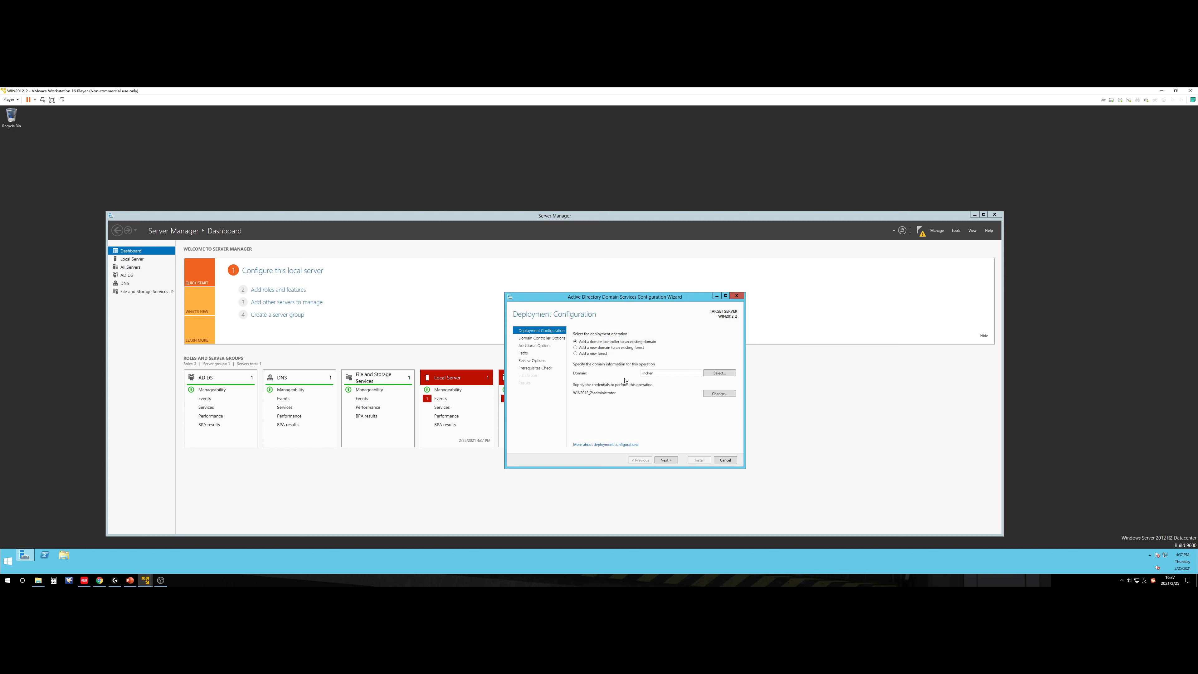
double_click(647, 373)
click(737, 295)
click(606, 351)
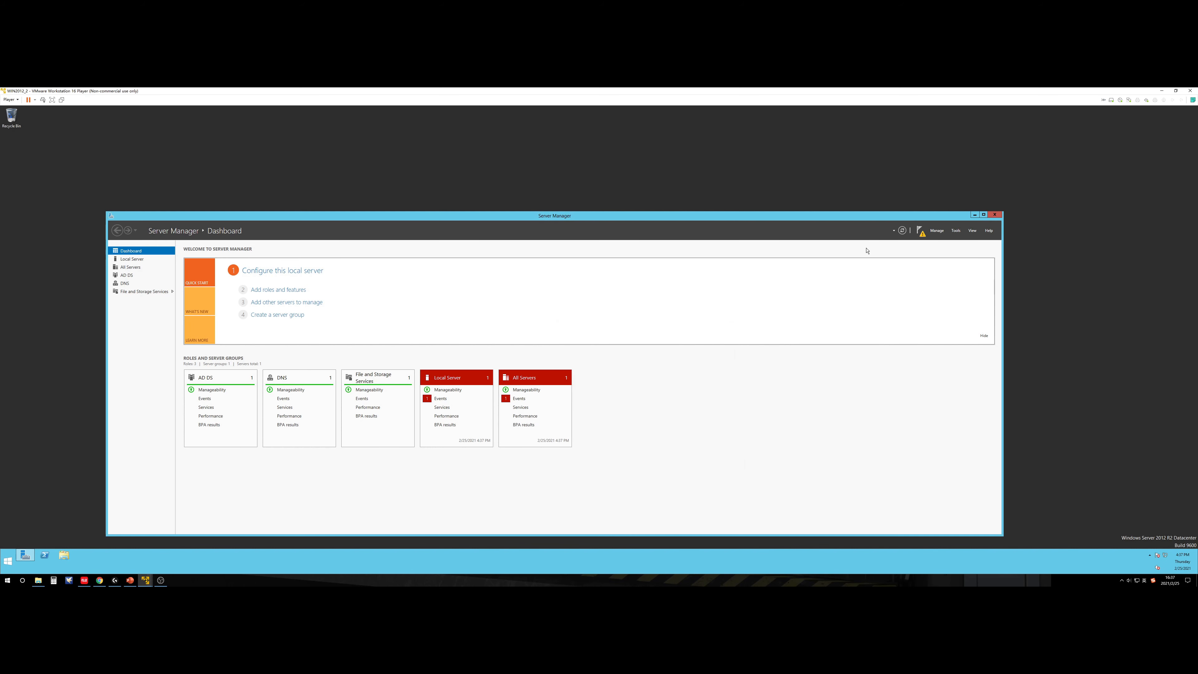
Step: Relaunch the AD DS Configuration Wizard from Server Manager's notification flag
click(920, 231)
click(868, 268)
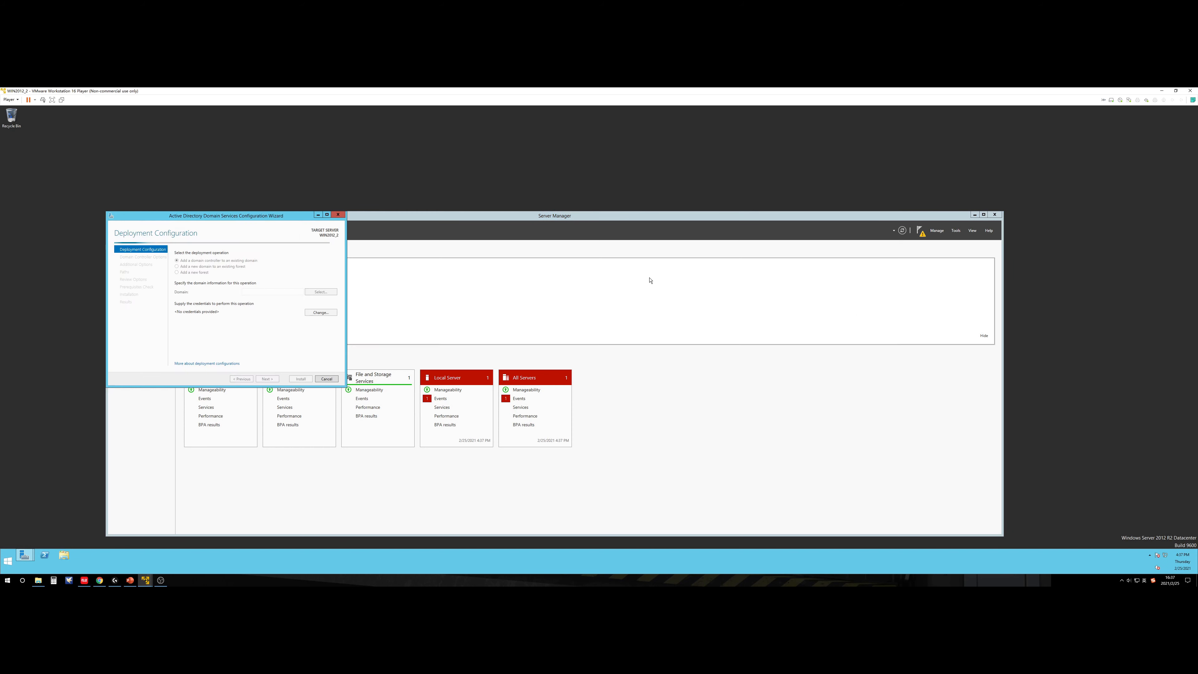
drag(283, 216, 600, 280)
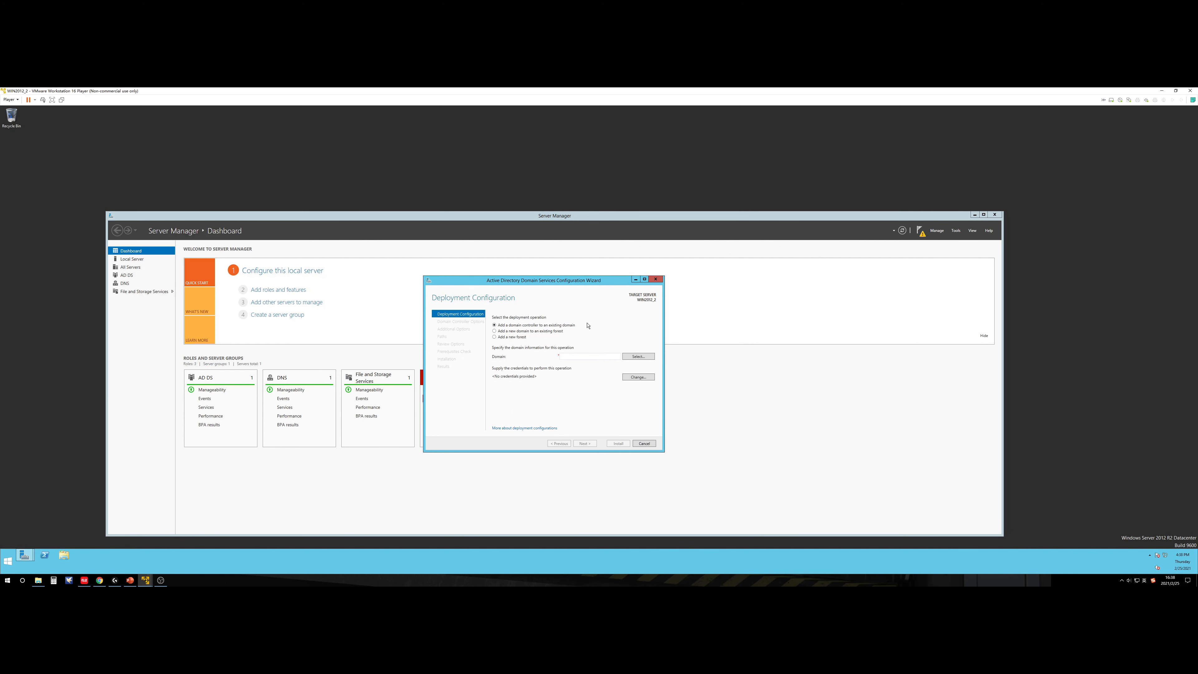
Step: Enter the linchen domain administrator credentials and choose linchen.com as the existing domain
click(631, 357)
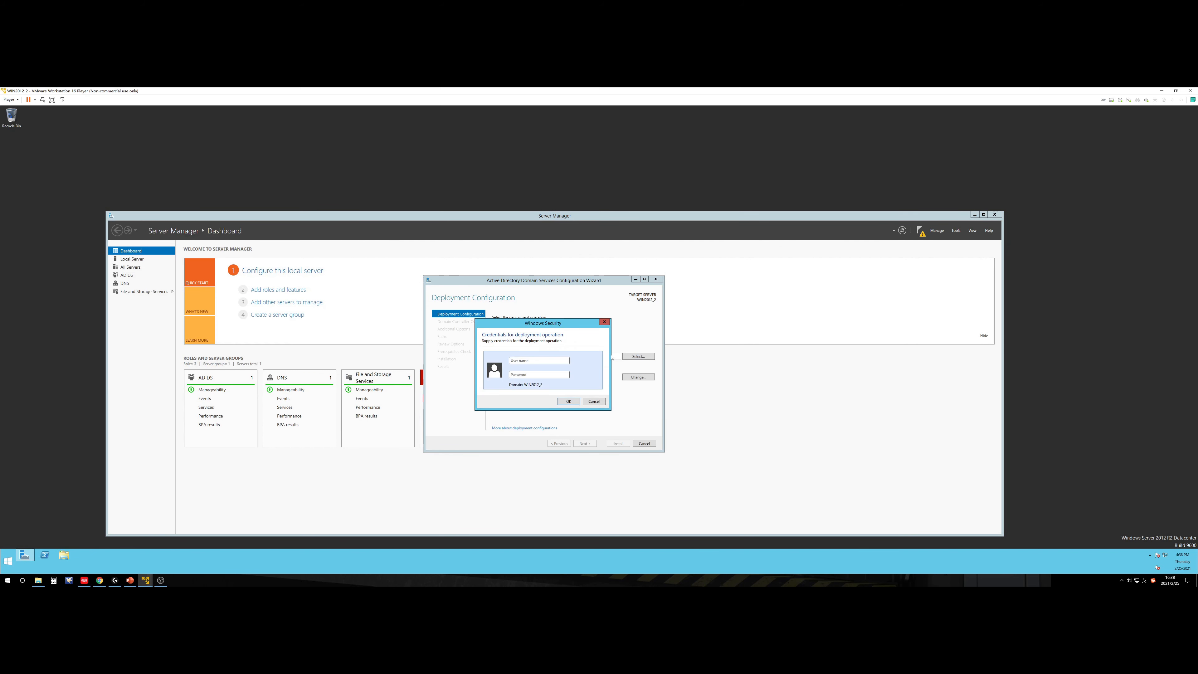
click(550, 360)
text(linchen)
text(\)
text(1)
click(564, 402)
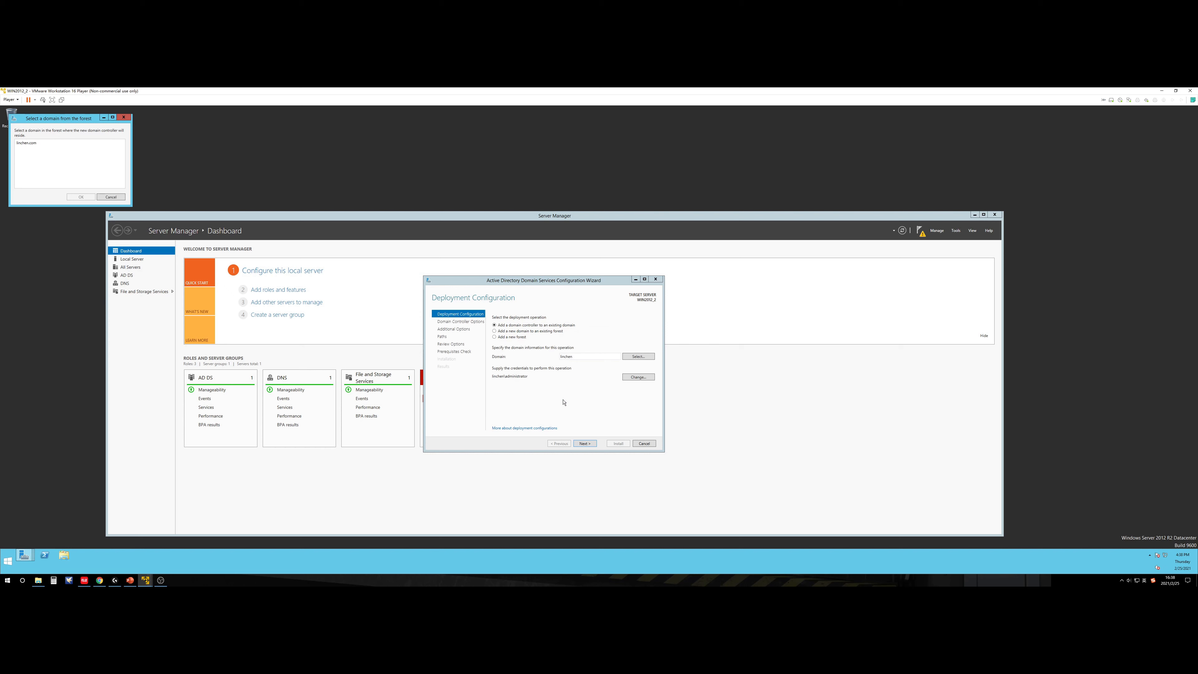
drag(68, 119, 561, 343)
click(527, 370)
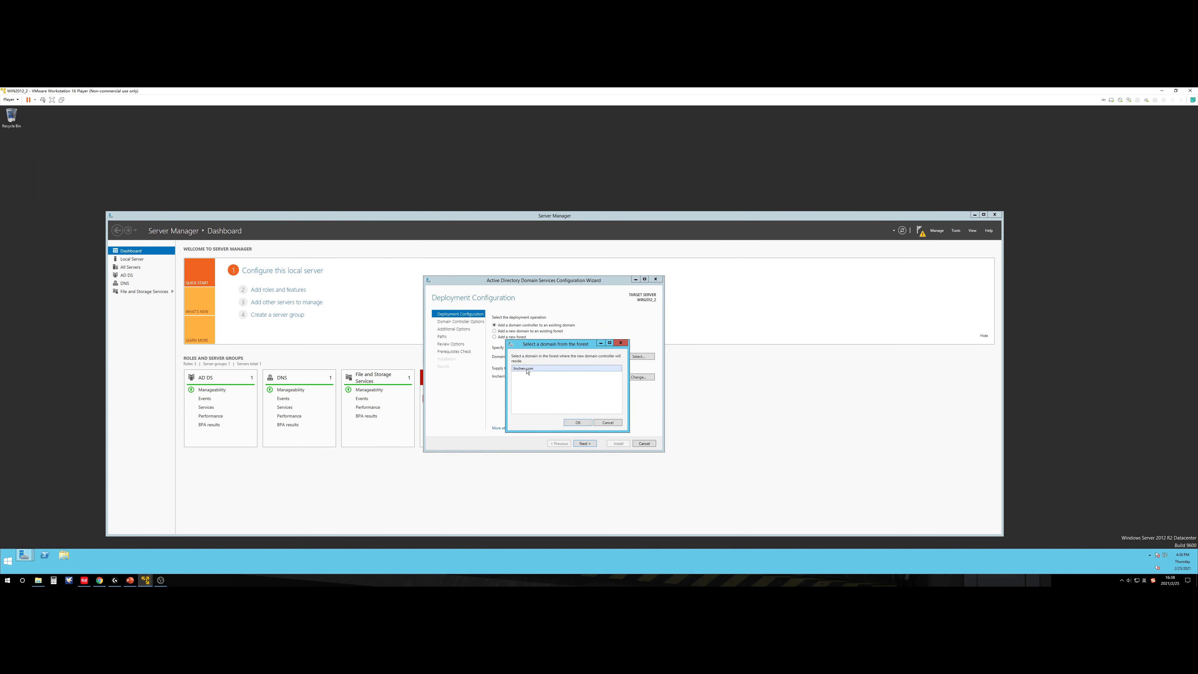
click(575, 423)
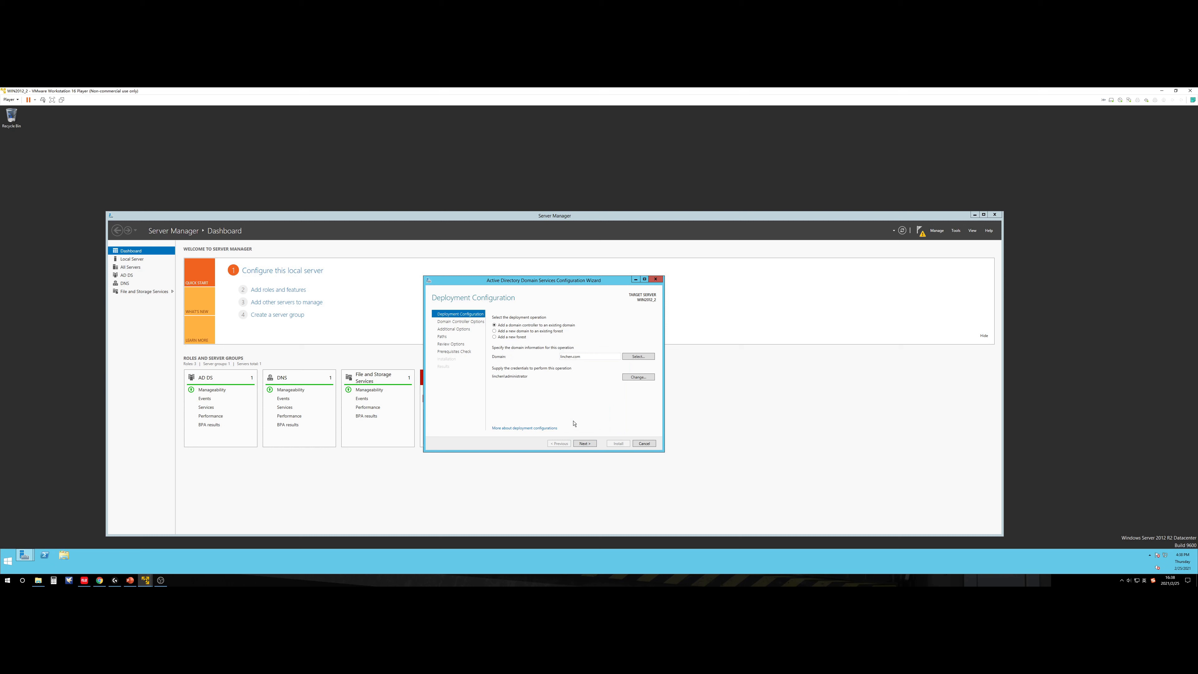
Step: Enter and confirm the DSRM password, keep the default site name, and advance to DNS Options
click(585, 443)
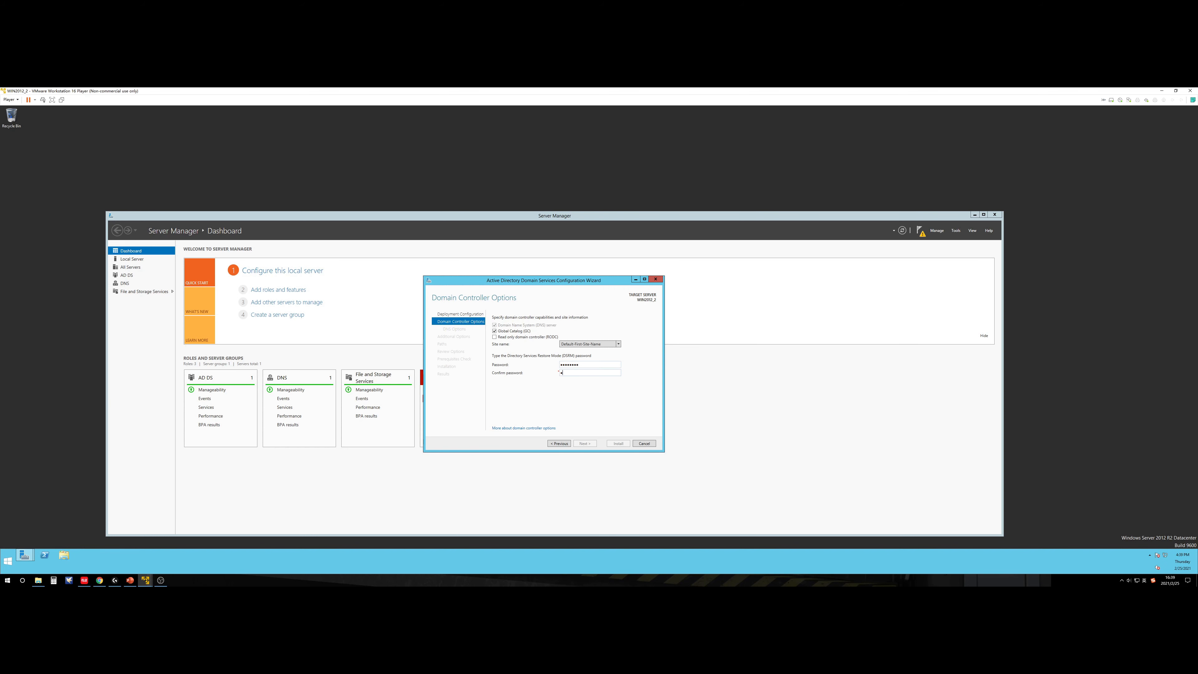
text(ssw0rd)
click(617, 345)
click(589, 351)
click(585, 443)
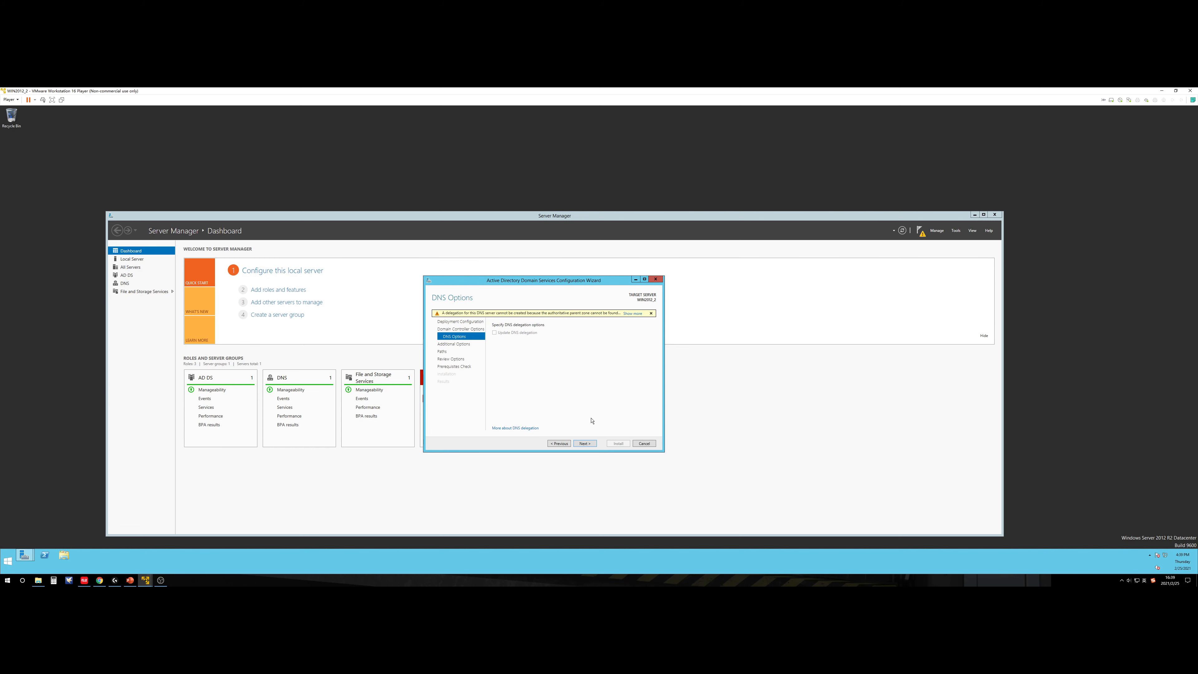
Step: Skip DNS delegation and keep replication from Any domain controller, advancing to Paths
click(585, 443)
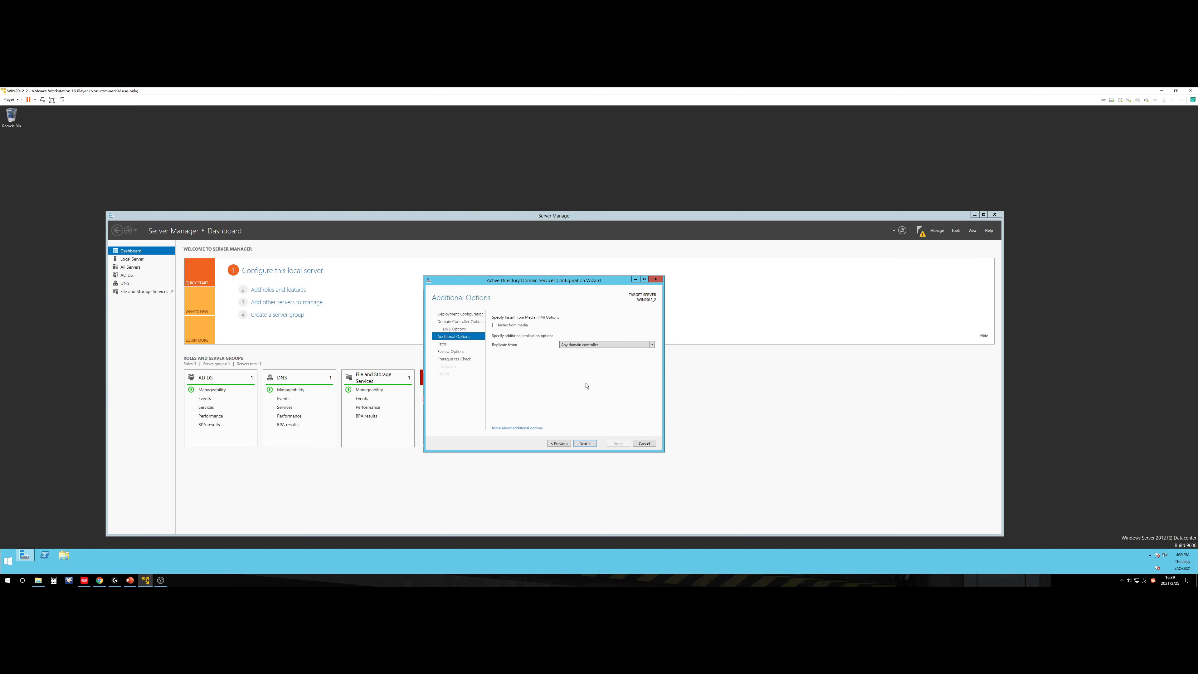
click(606, 345)
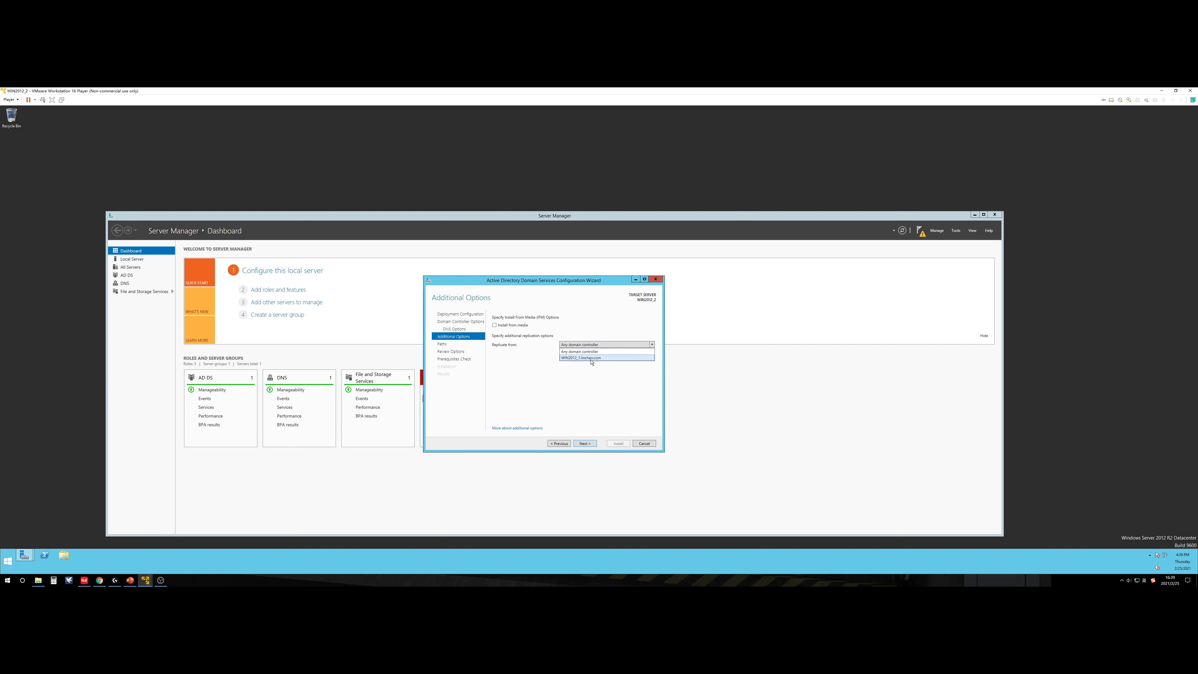
click(576, 351)
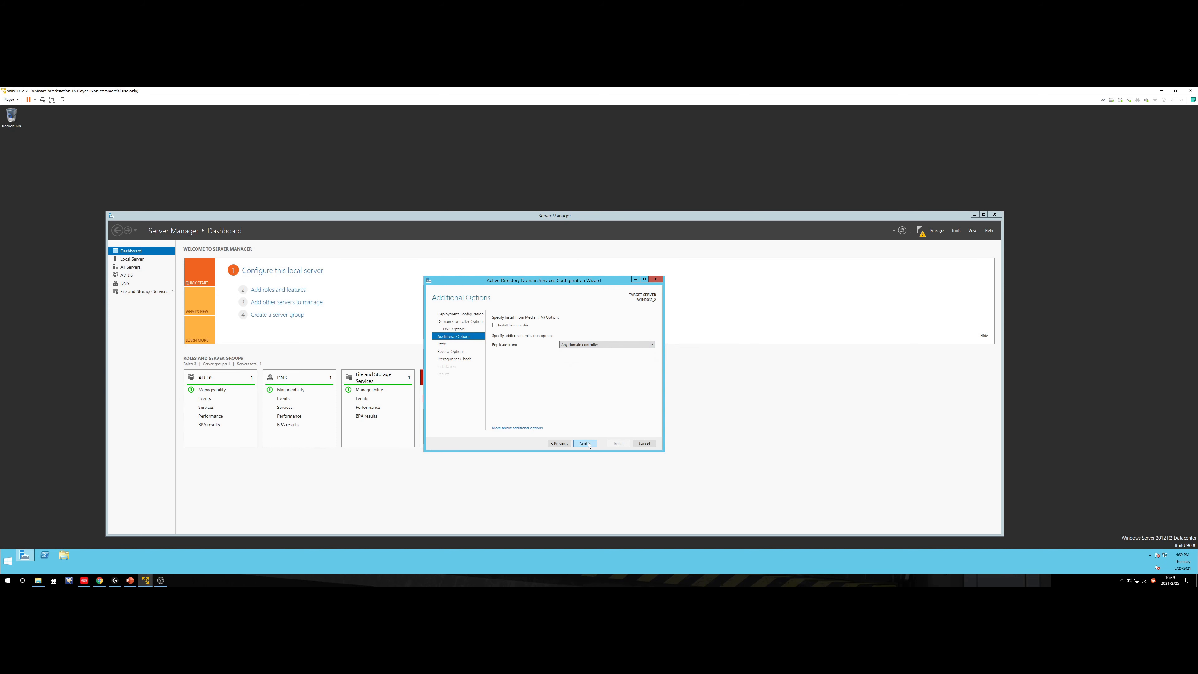
click(592, 345)
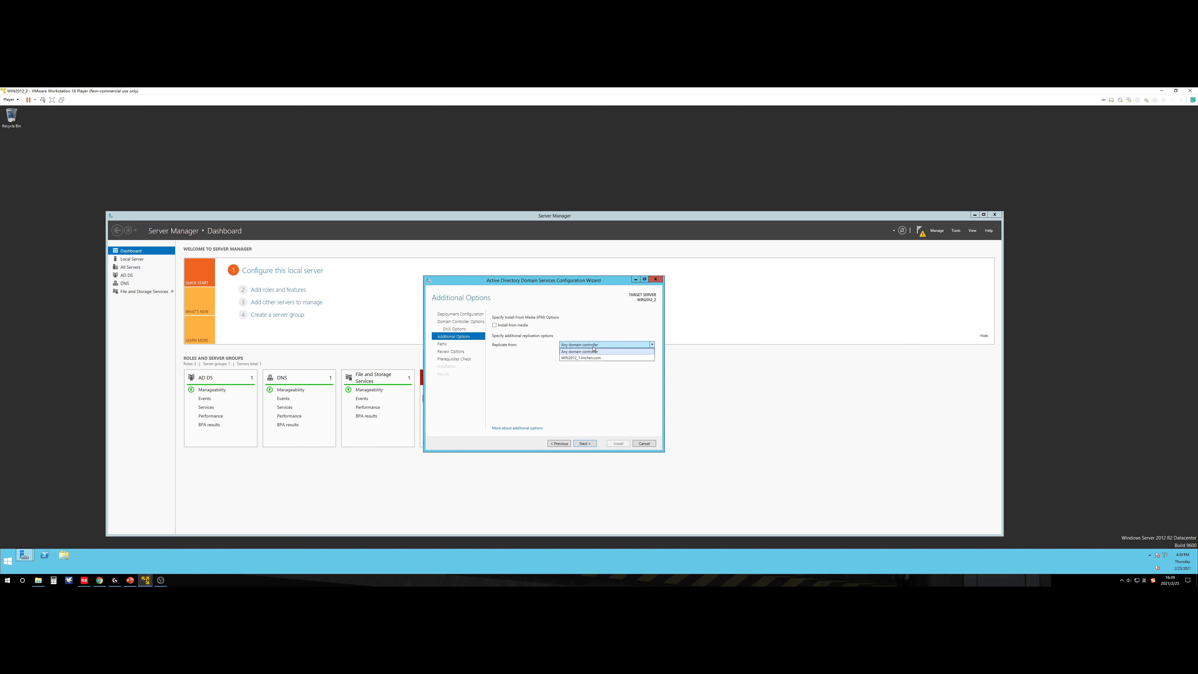
click(593, 351)
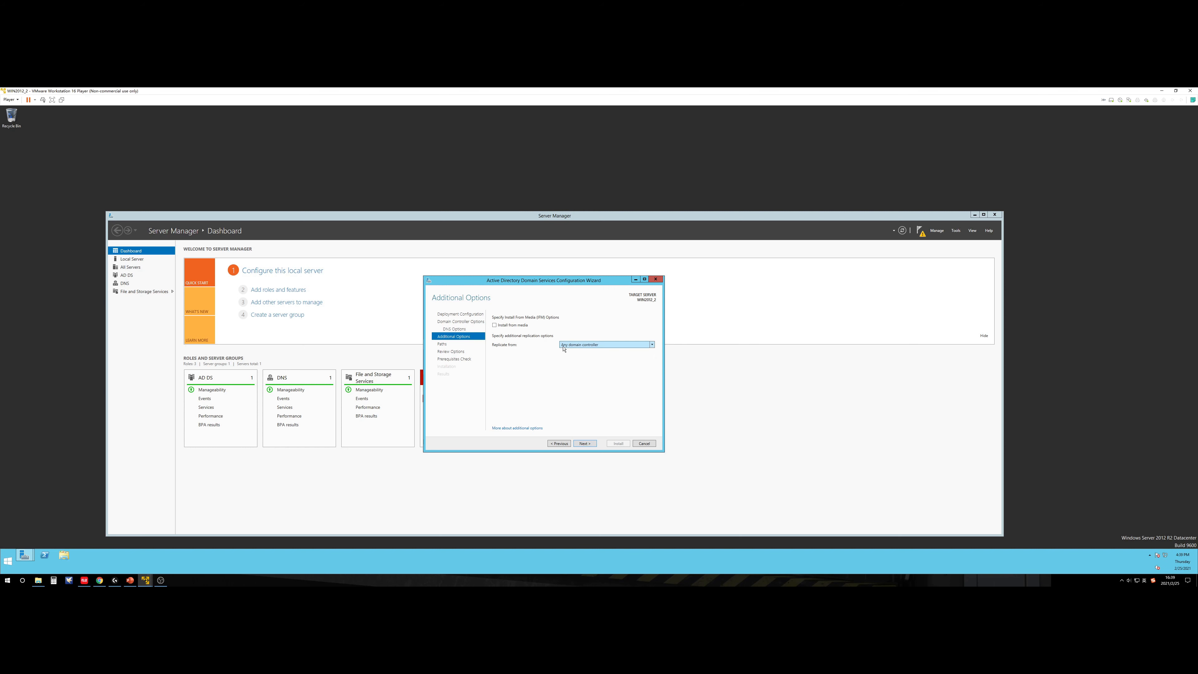
click(590, 346)
click(593, 352)
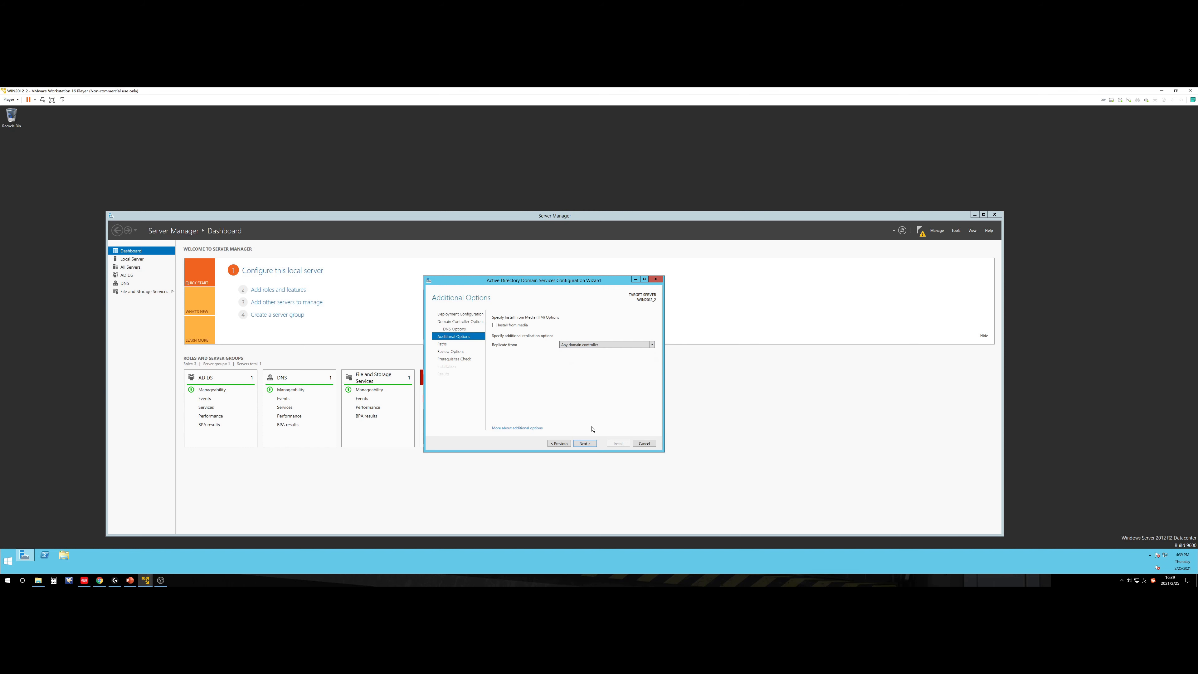
click(586, 444)
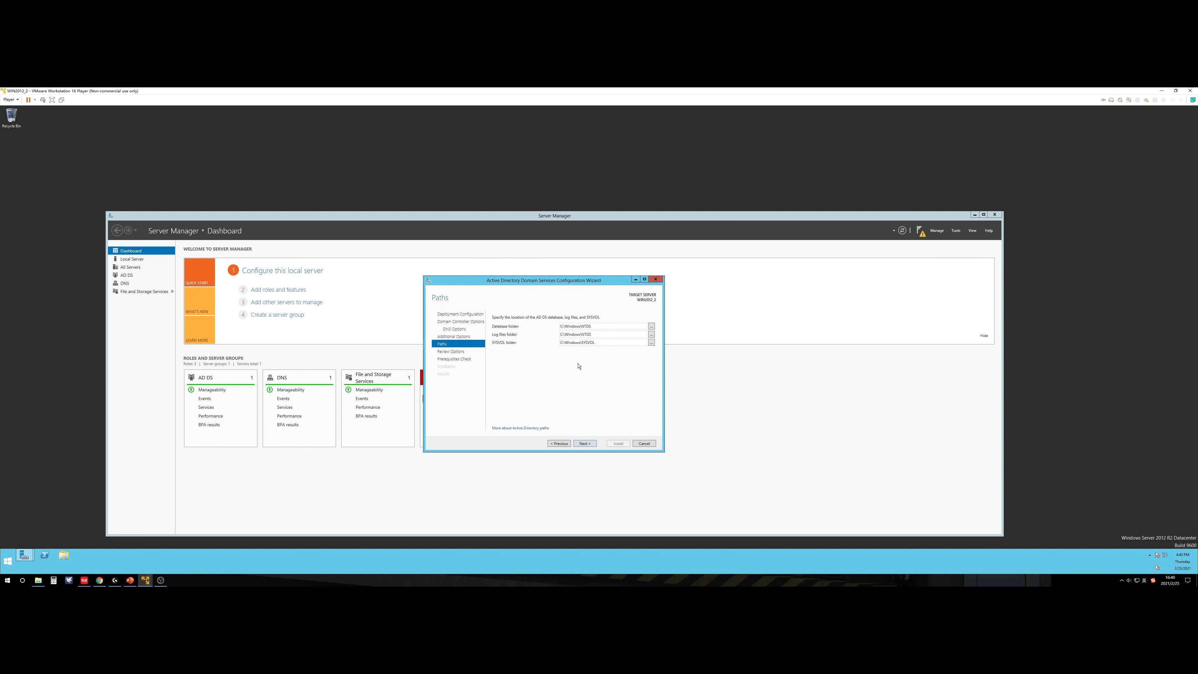
Step: Accept the default NTDS and SYSVOL paths, scroll through Review Options, and run the prerequisites check
click(584, 443)
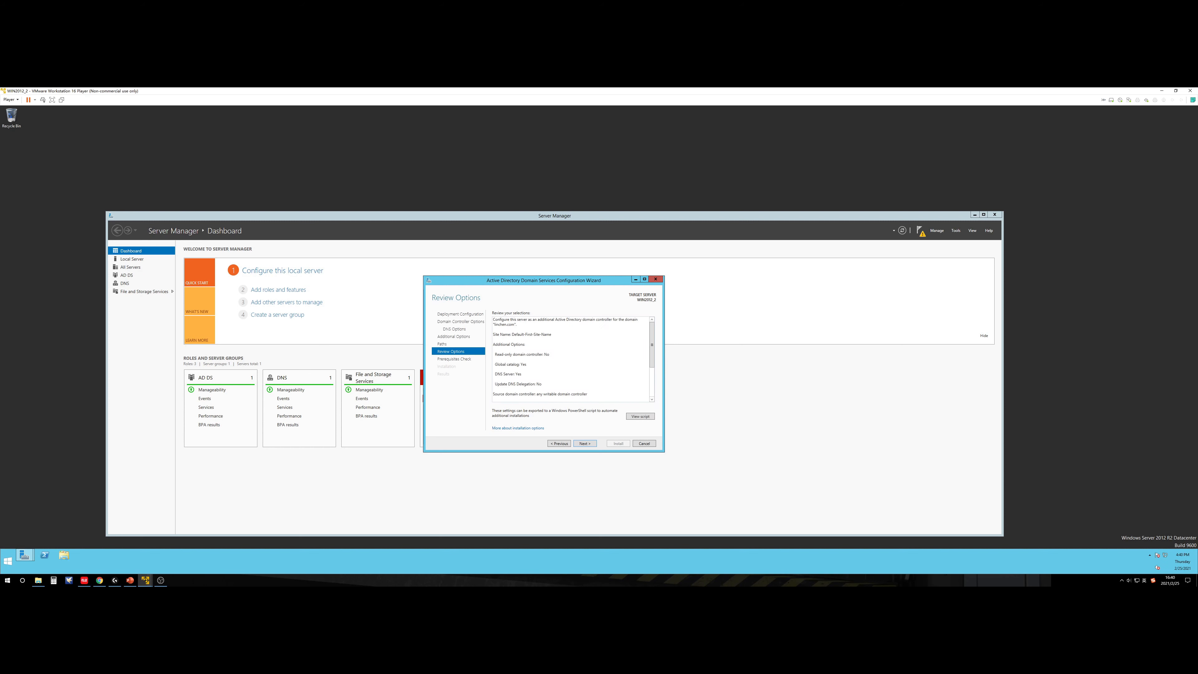
mouse_move(650, 341)
mouse_down()
mouse_move(654, 383)
mouse_move(652, 332)
mouse_up()
mouse_move(651, 337)
mouse_down()
mouse_move(651, 366)
mouse_move(650, 327)
mouse_up()
click(585, 443)
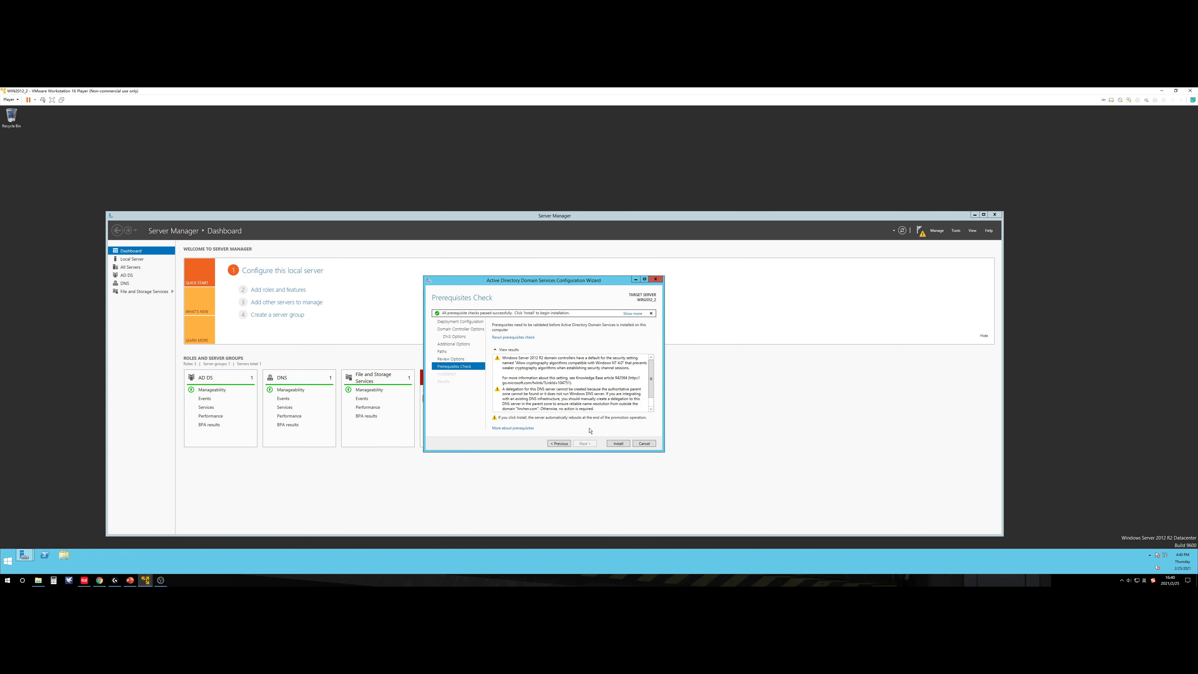
Step: Start the AD DS installation from the Prerequisites Check page
click(617, 443)
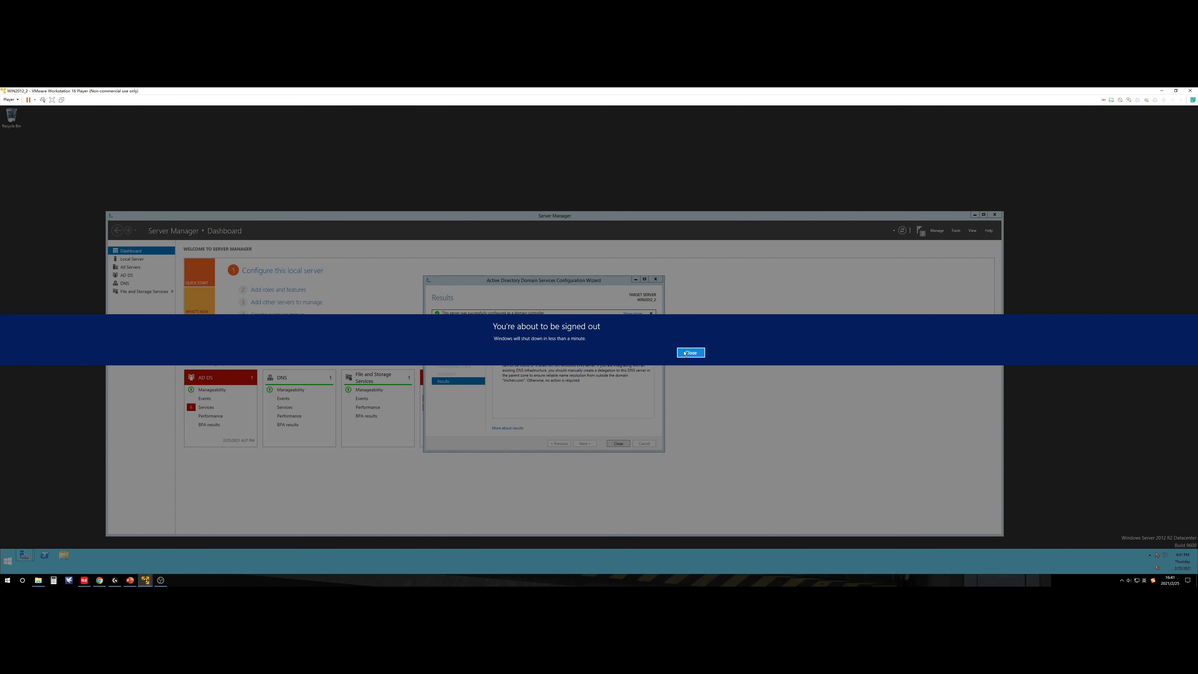
Step: Close the sign-out banner and the Results page, then check notifications as the server restarts
click(689, 352)
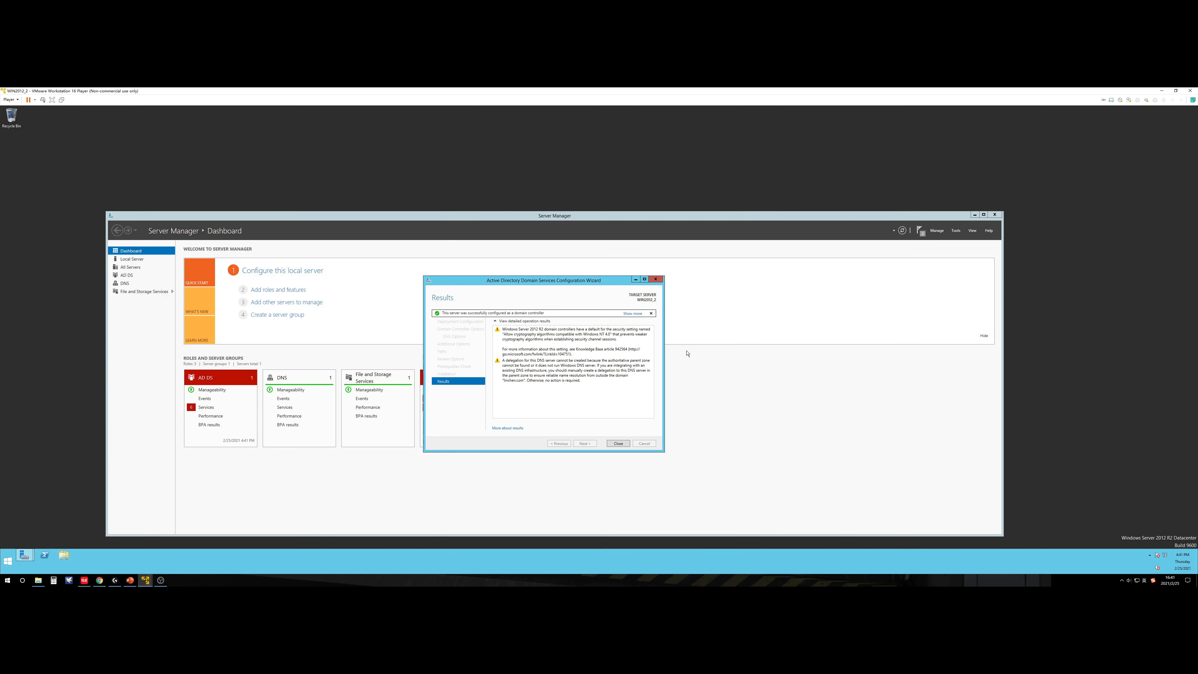
click(621, 445)
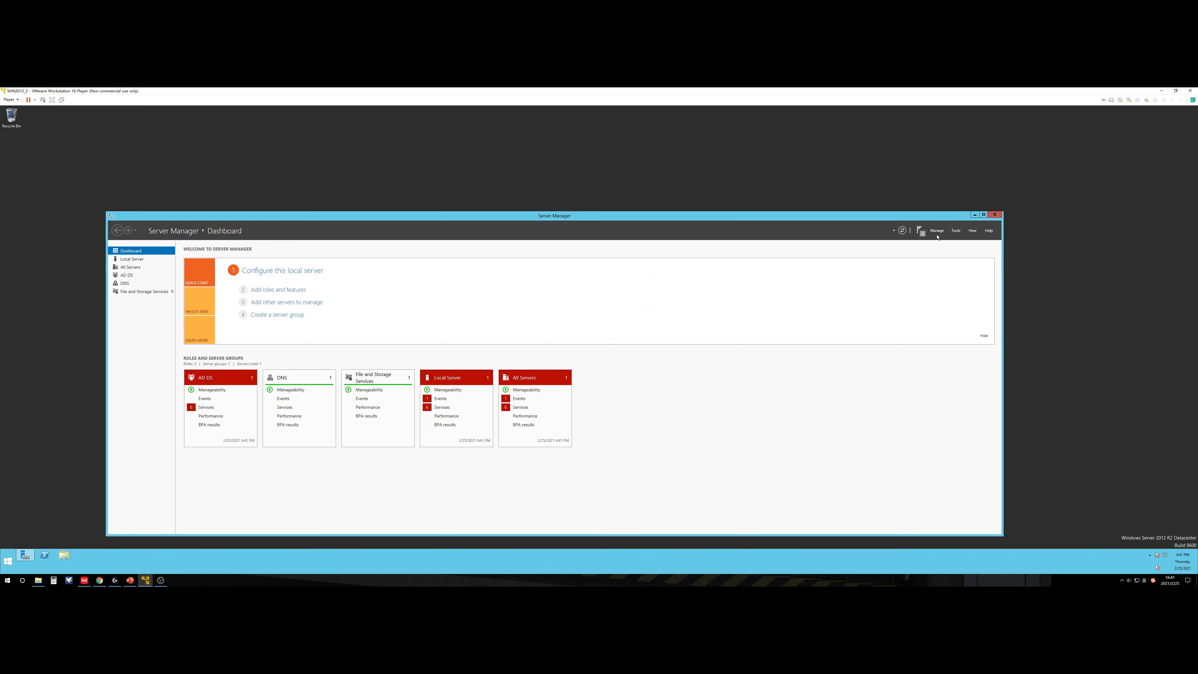
click(920, 231)
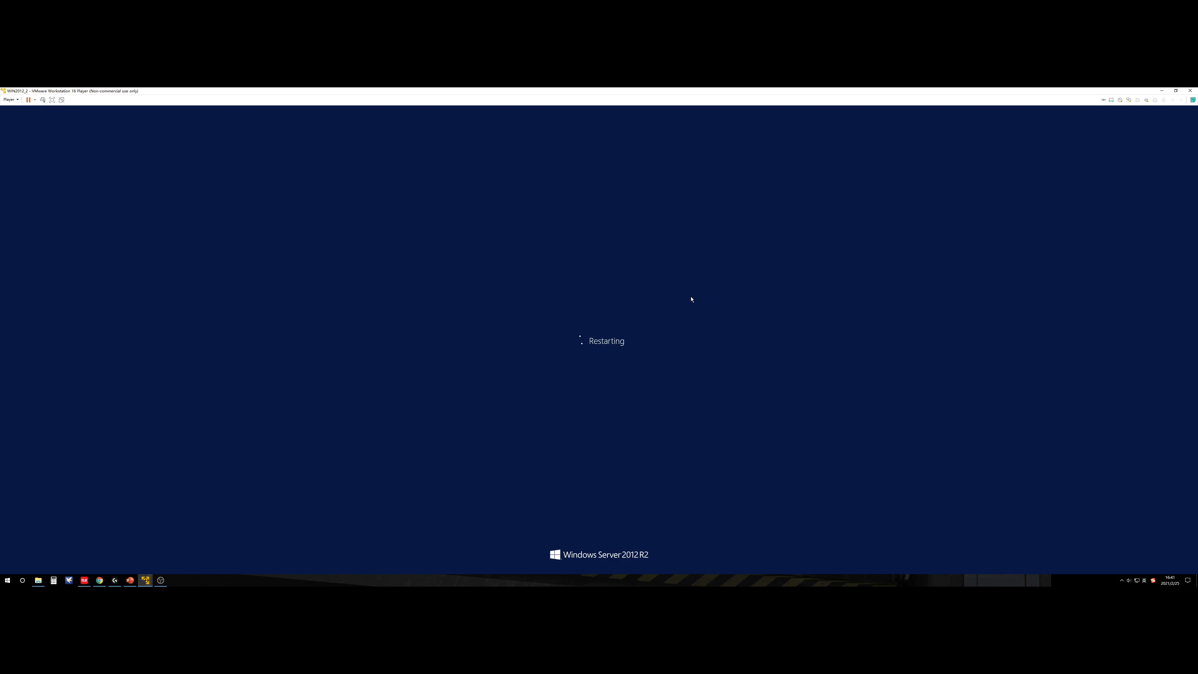
key(Num_Lock)
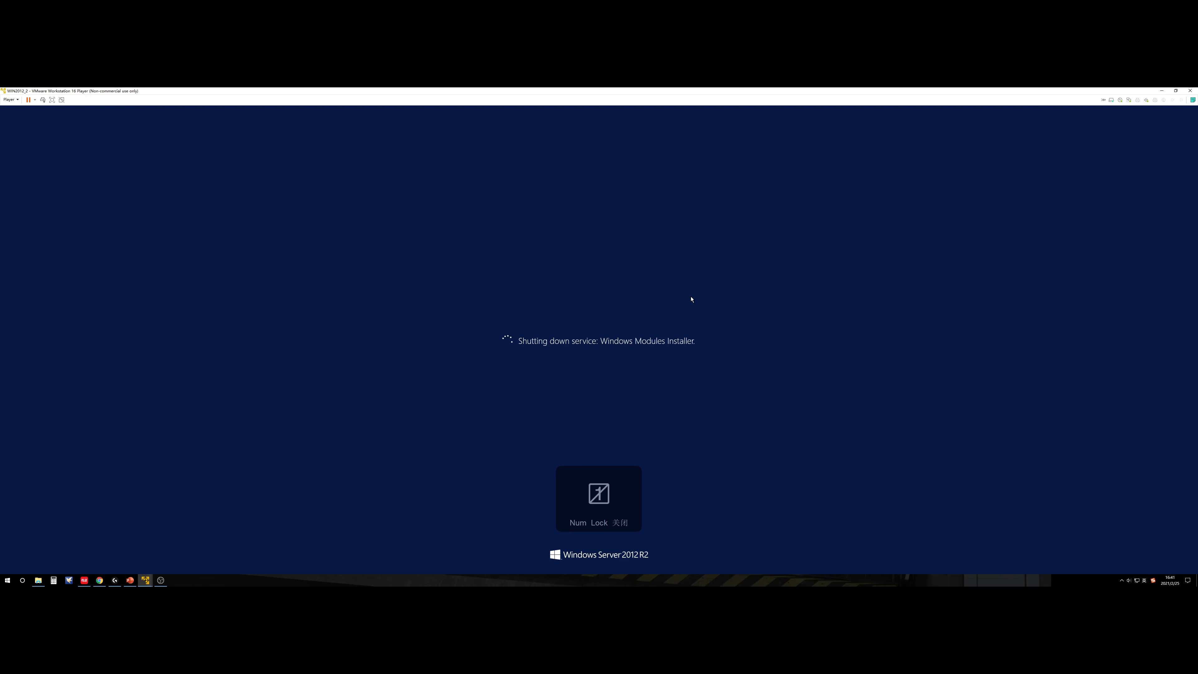
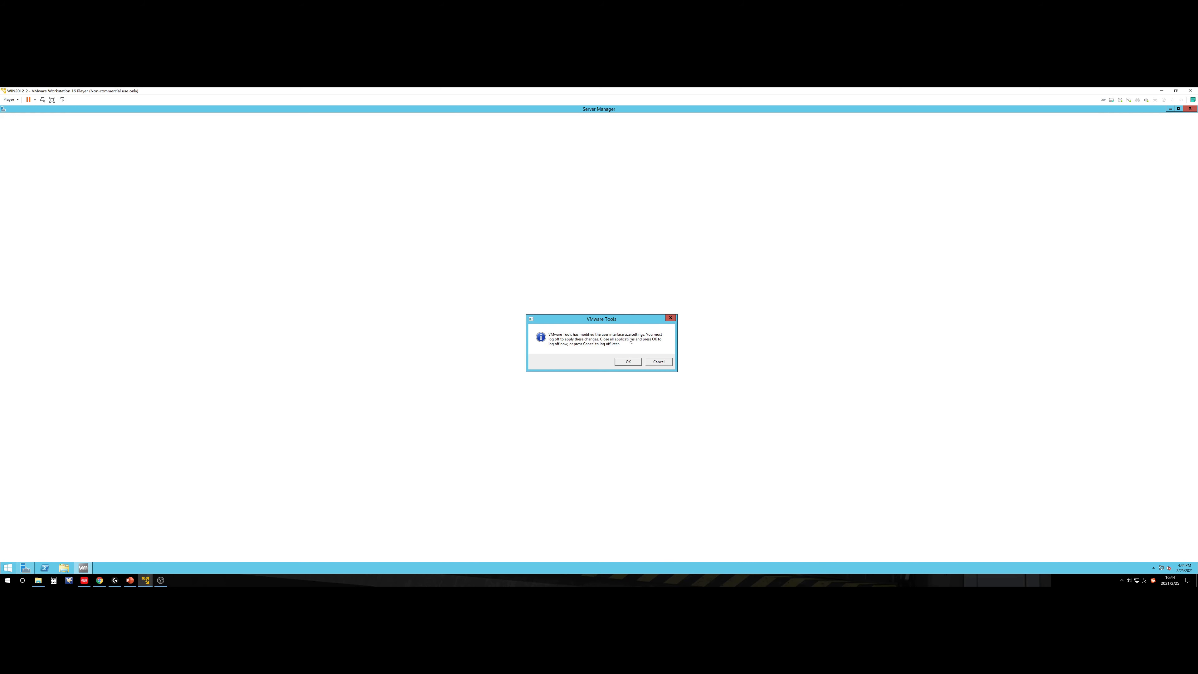
Step: Confirm the VMware Tools log-off prompt to sign out of WIN2012_2
click(630, 361)
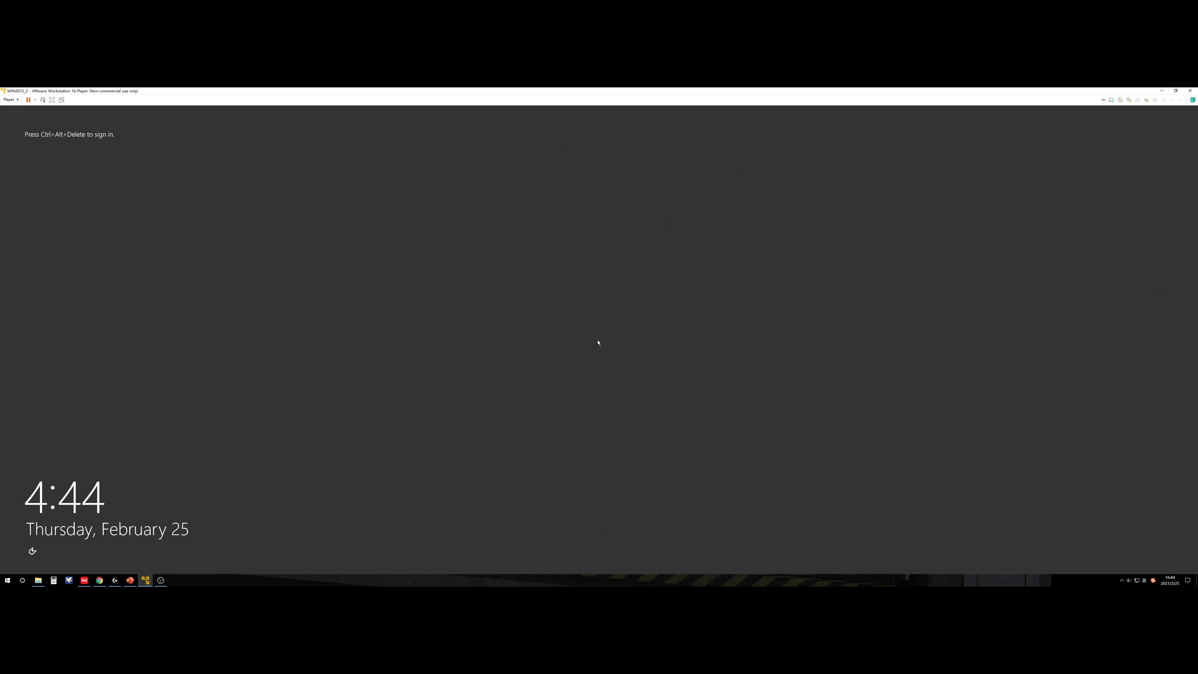
Step: Sign in from the lock screen as the domain Administrator with the account password
click(42, 99)
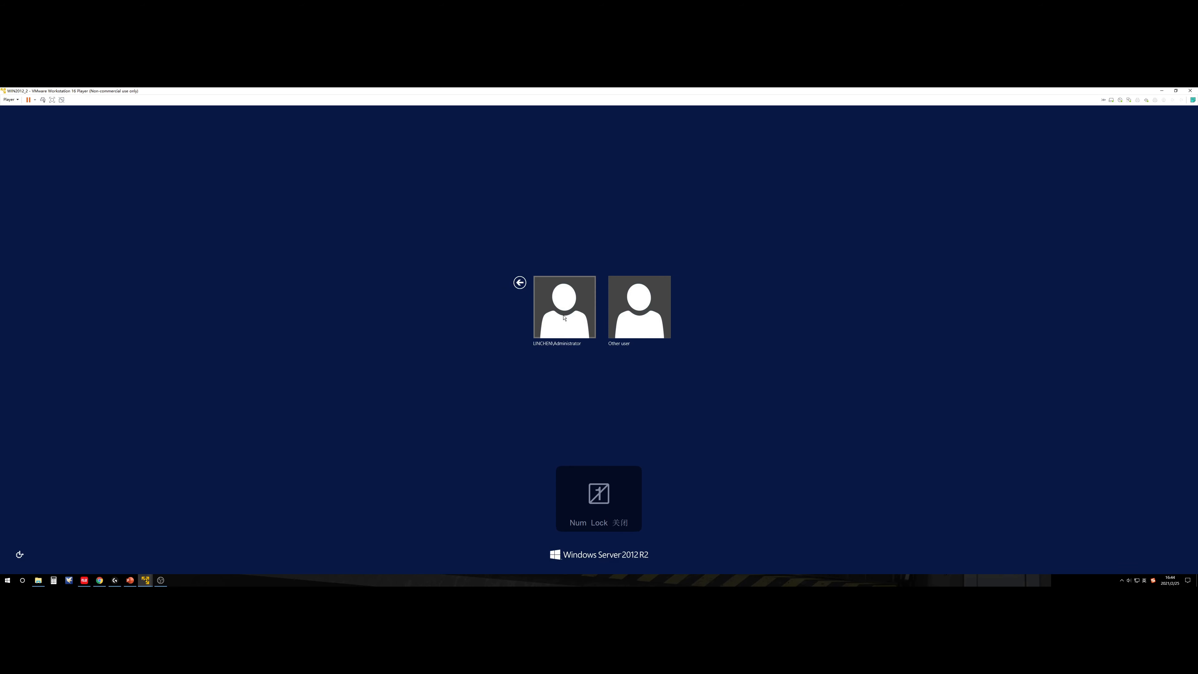
click(567, 319)
text(P)
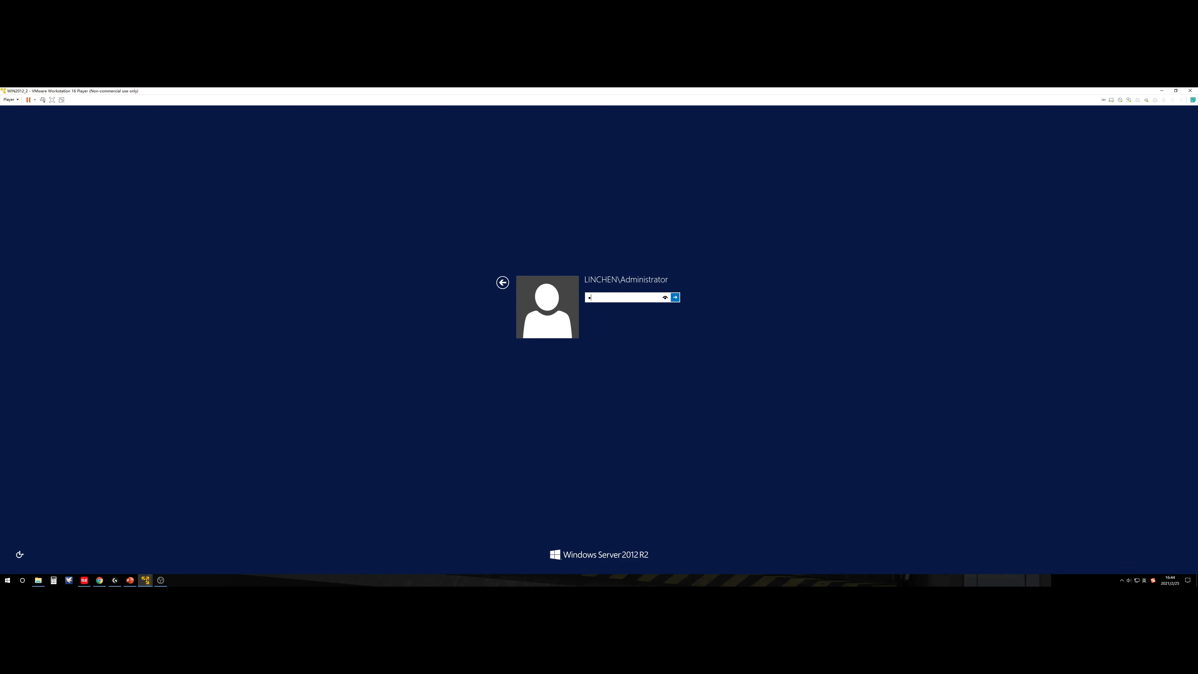
text(@ssw0rd)
key(Return)
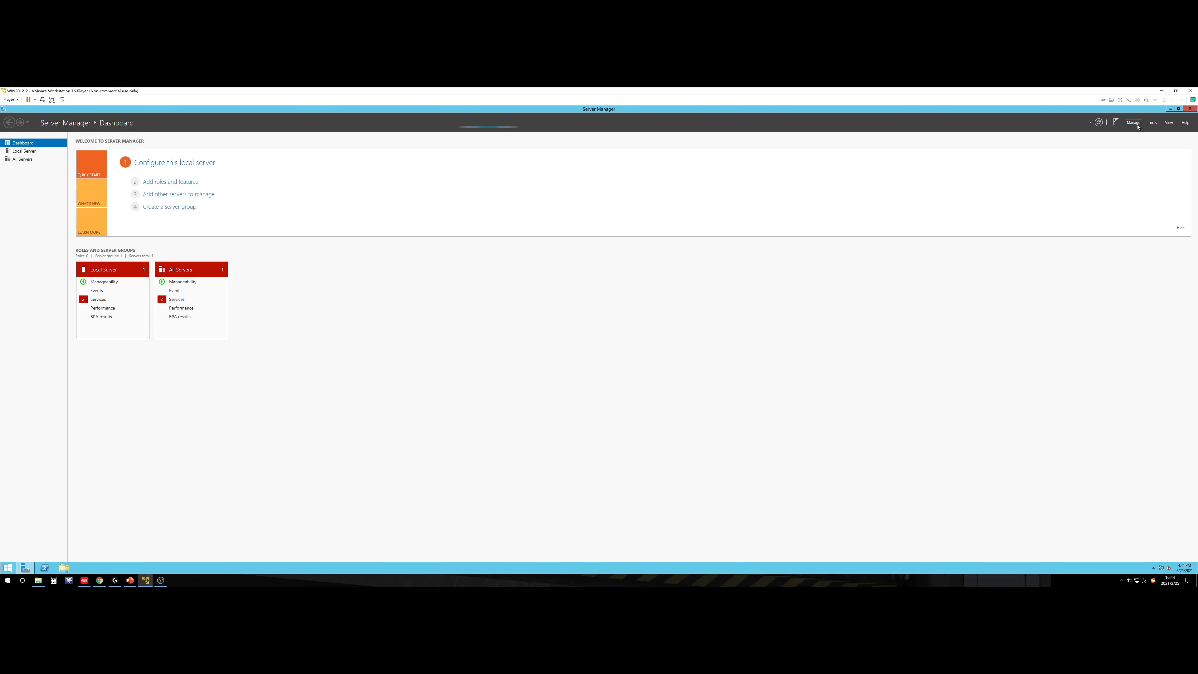
Step: Stop Server Manager from starting at logon, close it, and bring up the Start screen
click(1135, 124)
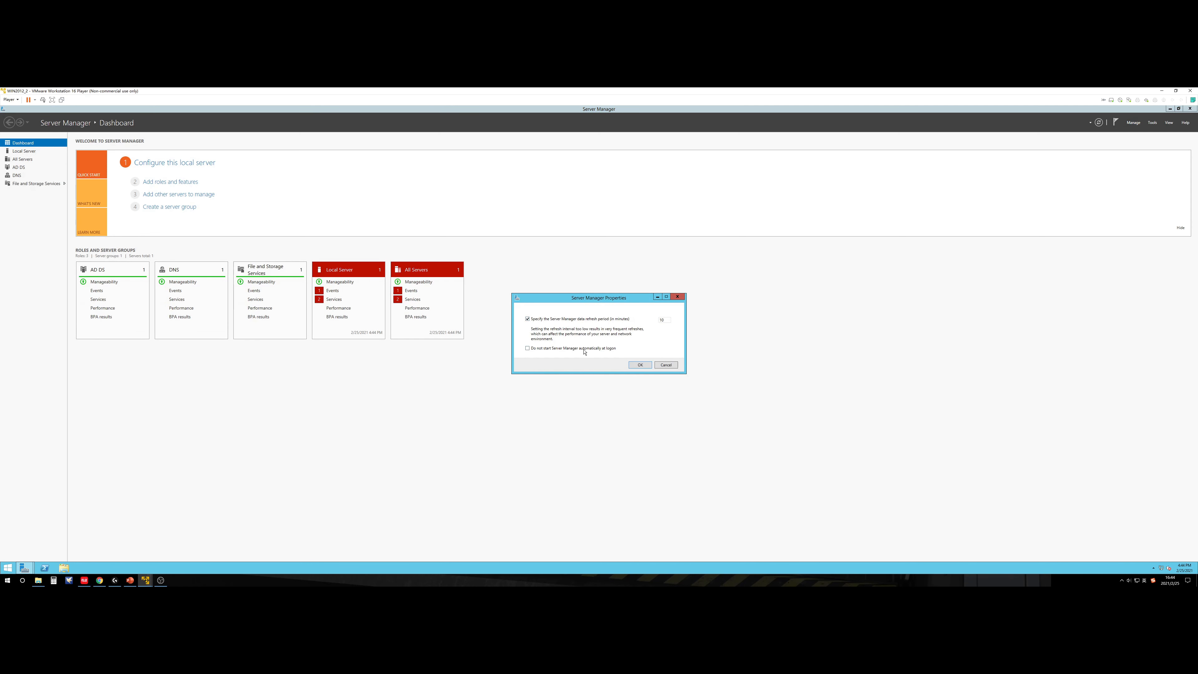
click(639, 365)
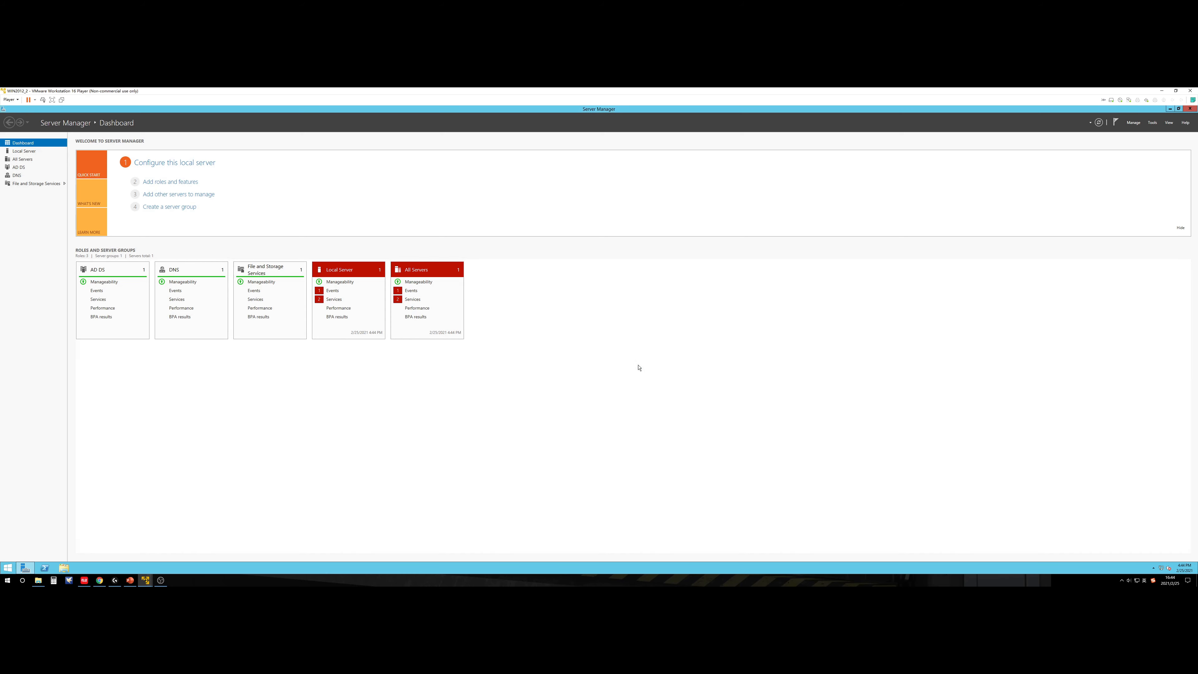
click(1190, 109)
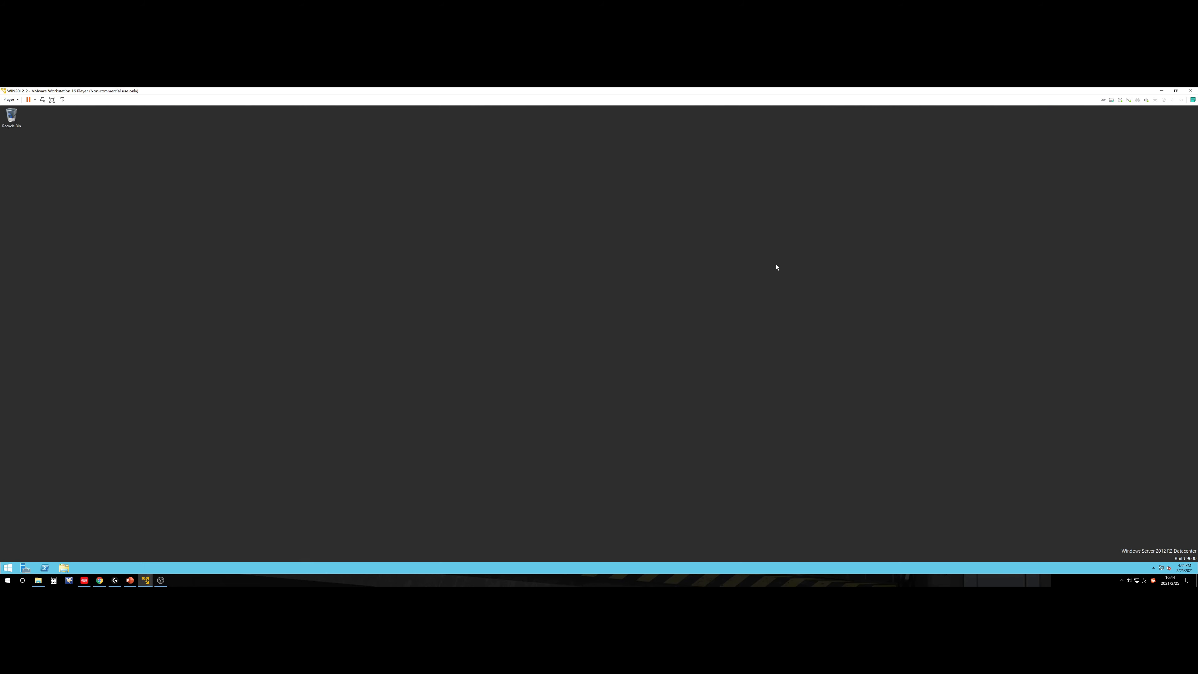
click(7, 567)
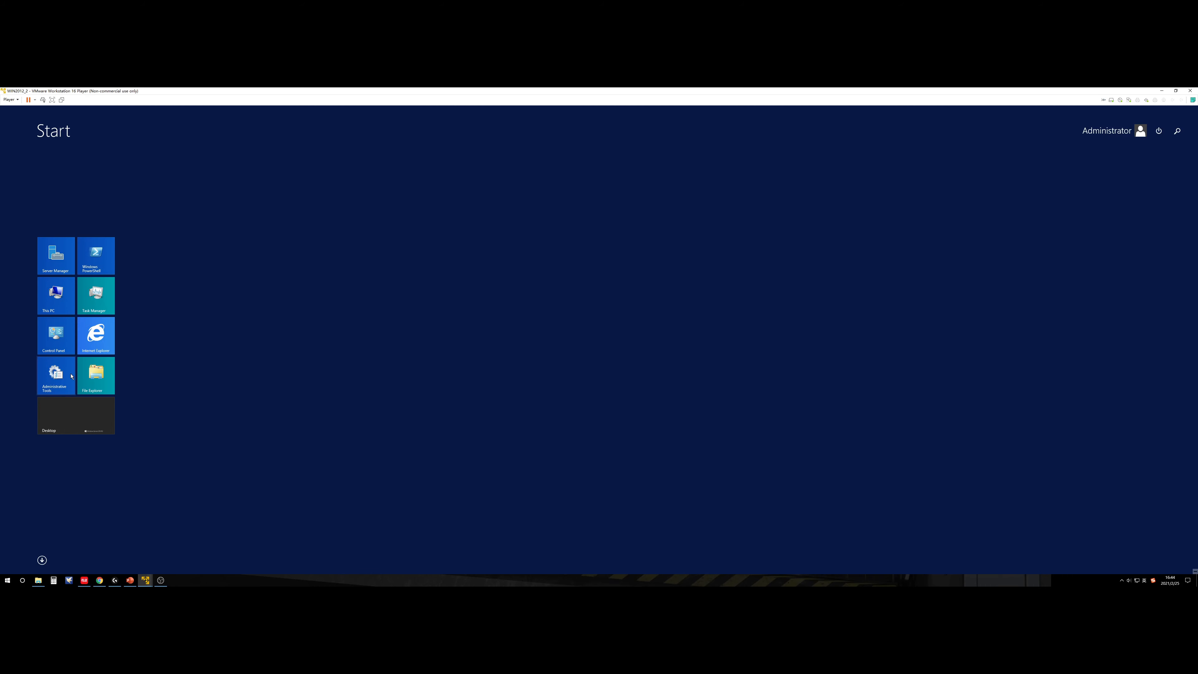
Step: Launch Active Directory Users and Computers from the Administrative Tools folder
click(54, 375)
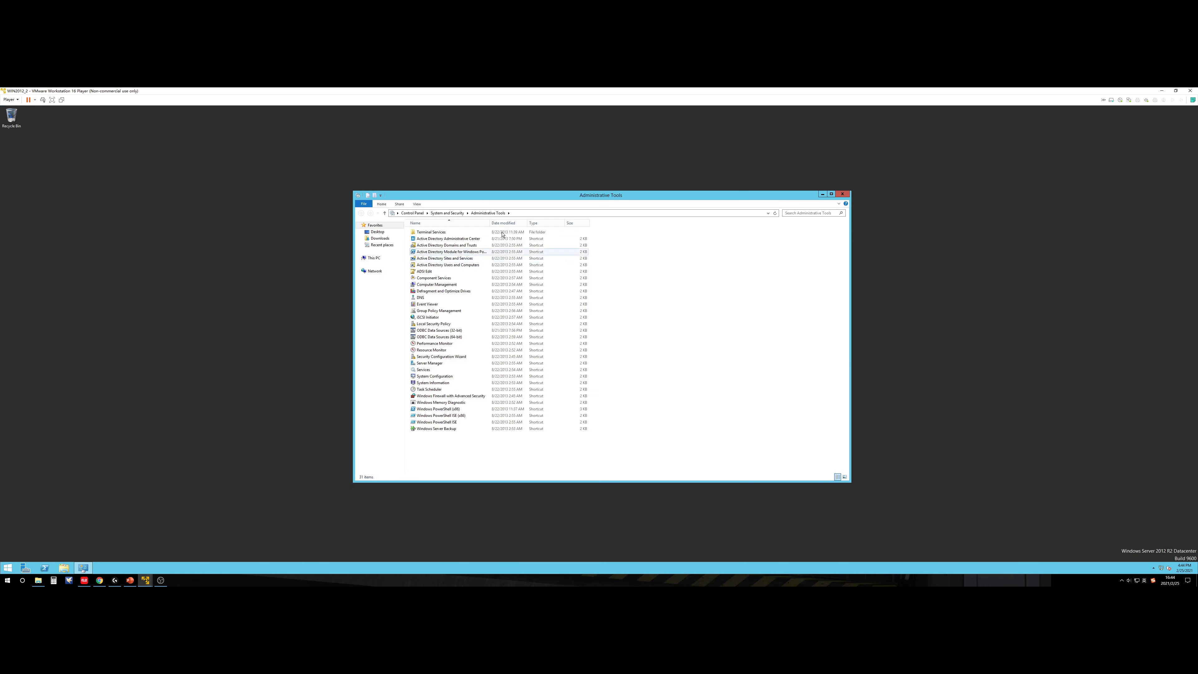
click(448, 240)
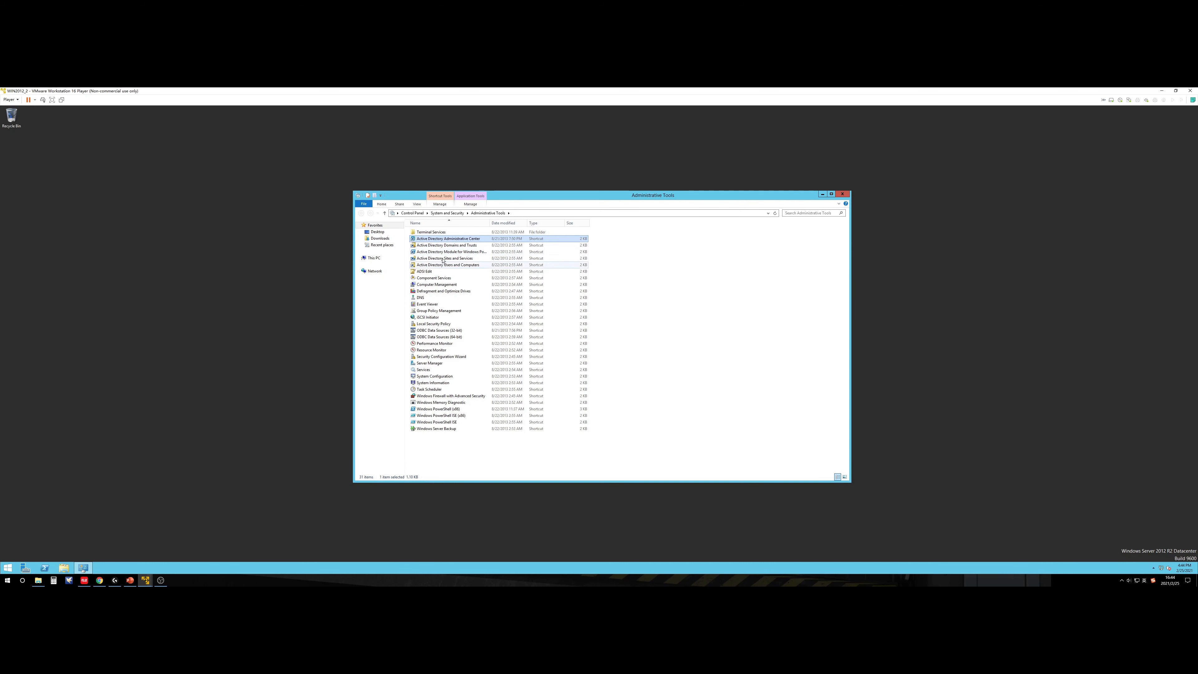
click(438, 273)
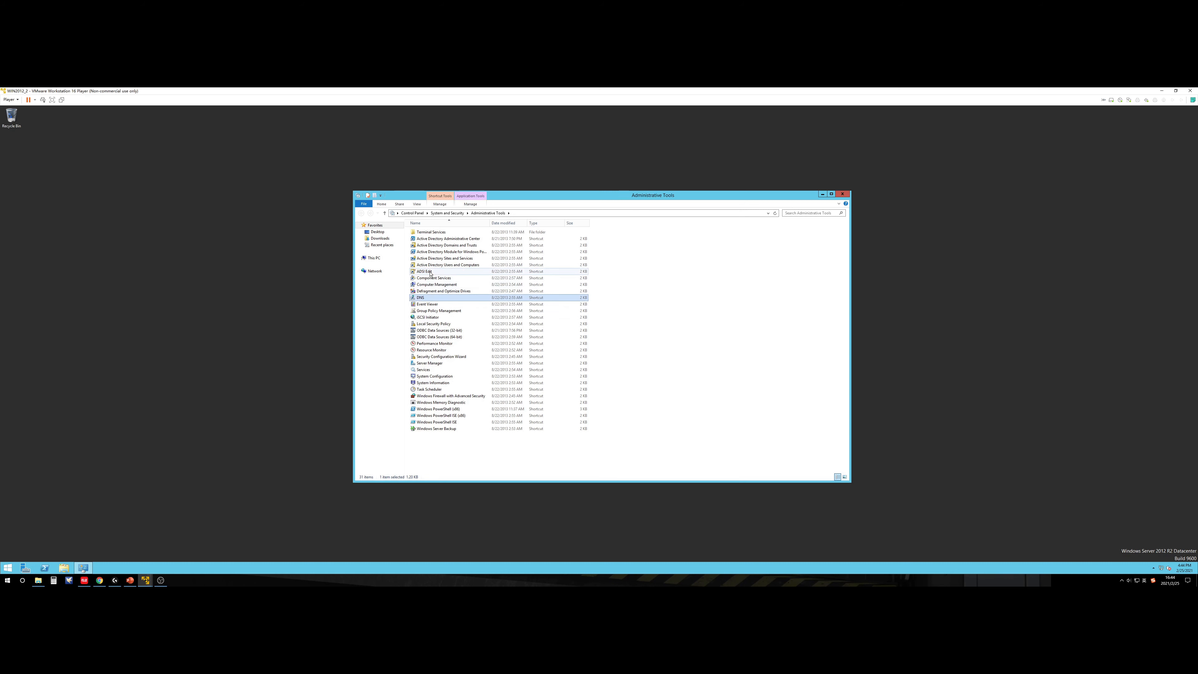
click(469, 266)
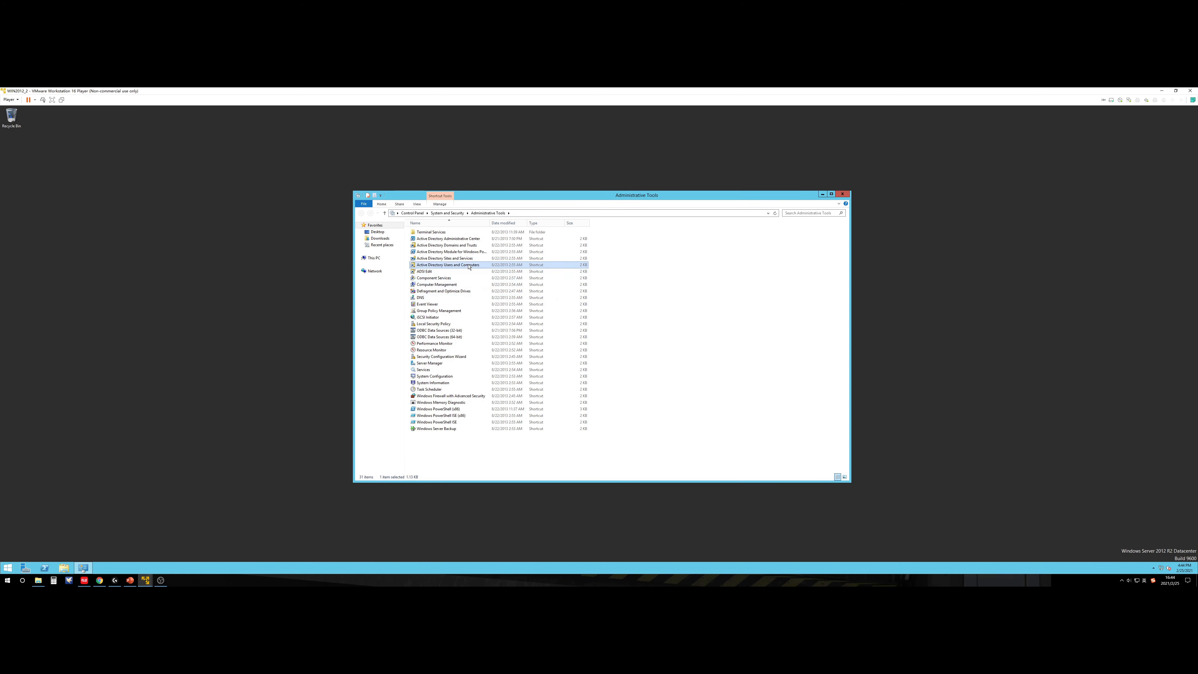
double_click(468, 267)
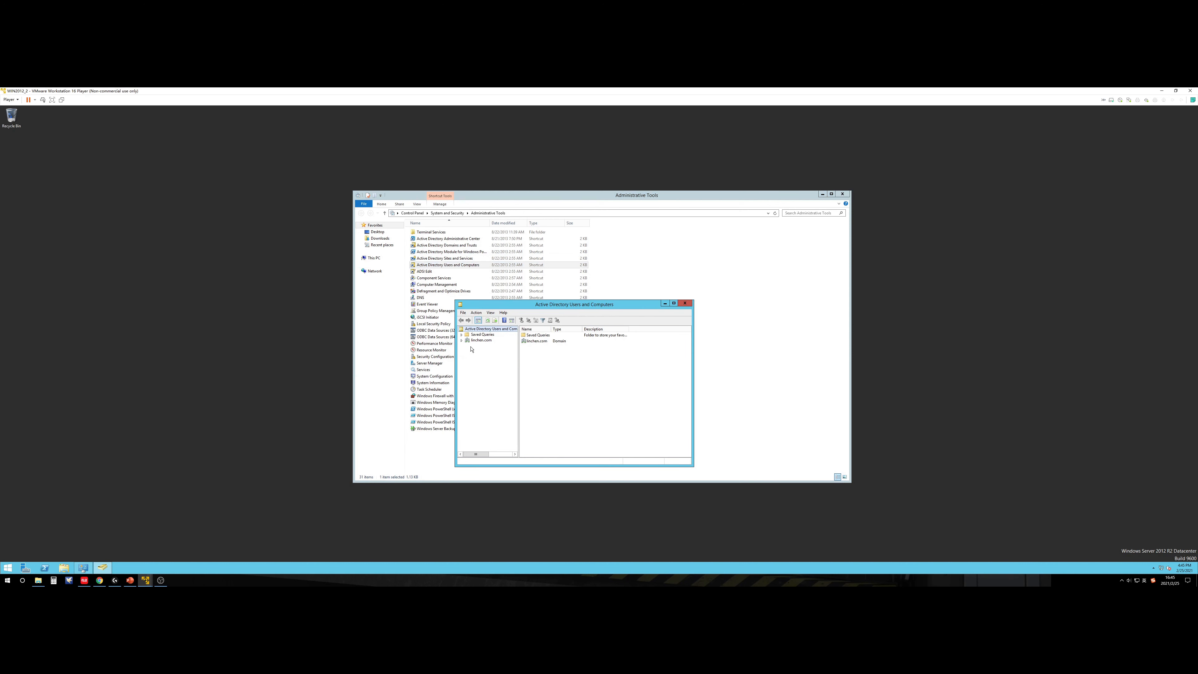
Step: Expand linchen.com, list the Domain Controllers, and enlarge the console window
click(461, 341)
click(480, 340)
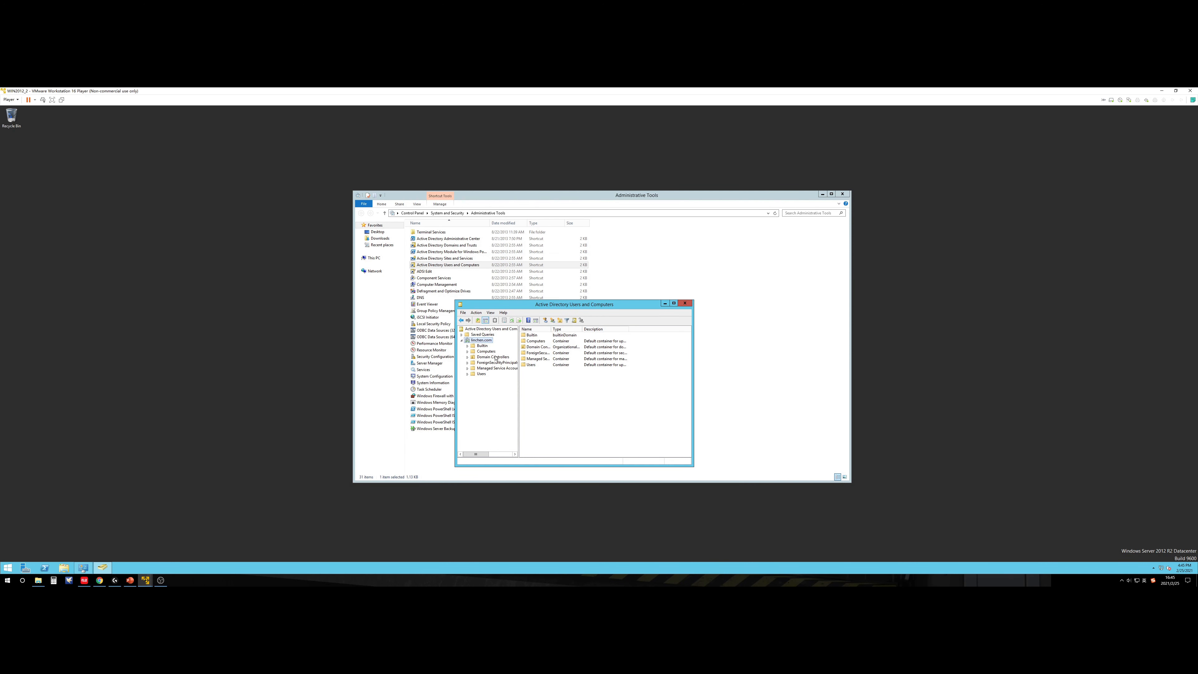
click(493, 357)
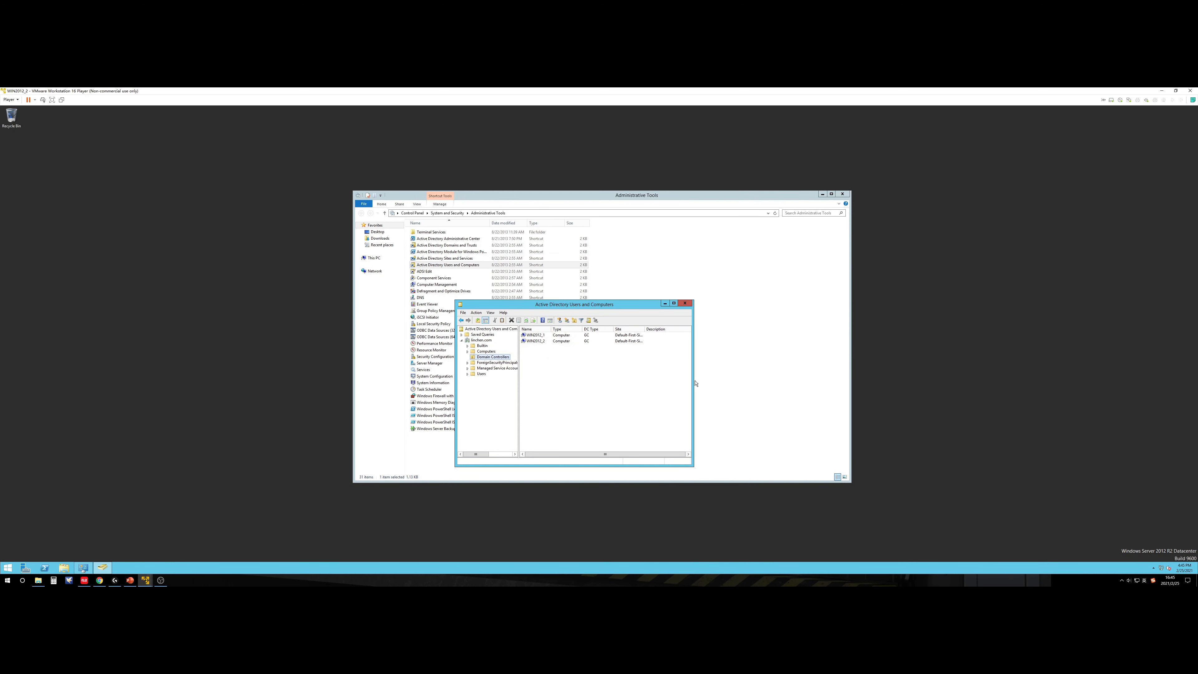
drag(692, 380, 937, 380)
drag(657, 301, 657, 206)
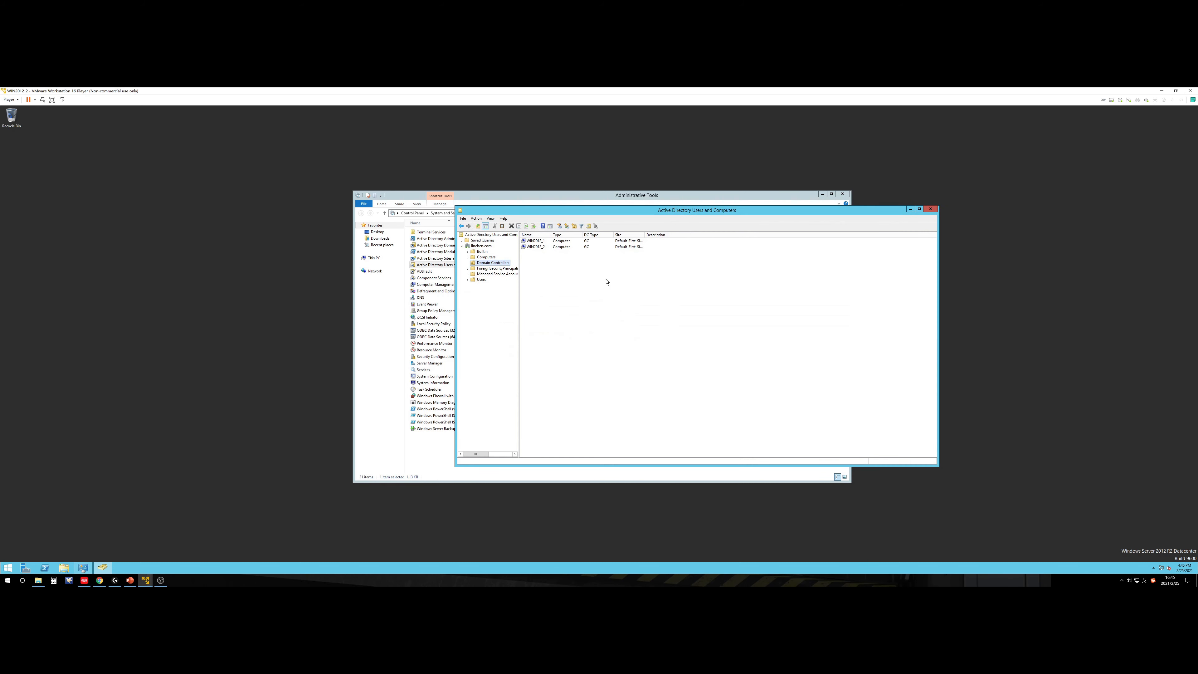
Step: Alternately highlight the WIN2012_1 and WIN2012_2 domain controllers to compare them
click(542, 241)
click(539, 247)
click(539, 241)
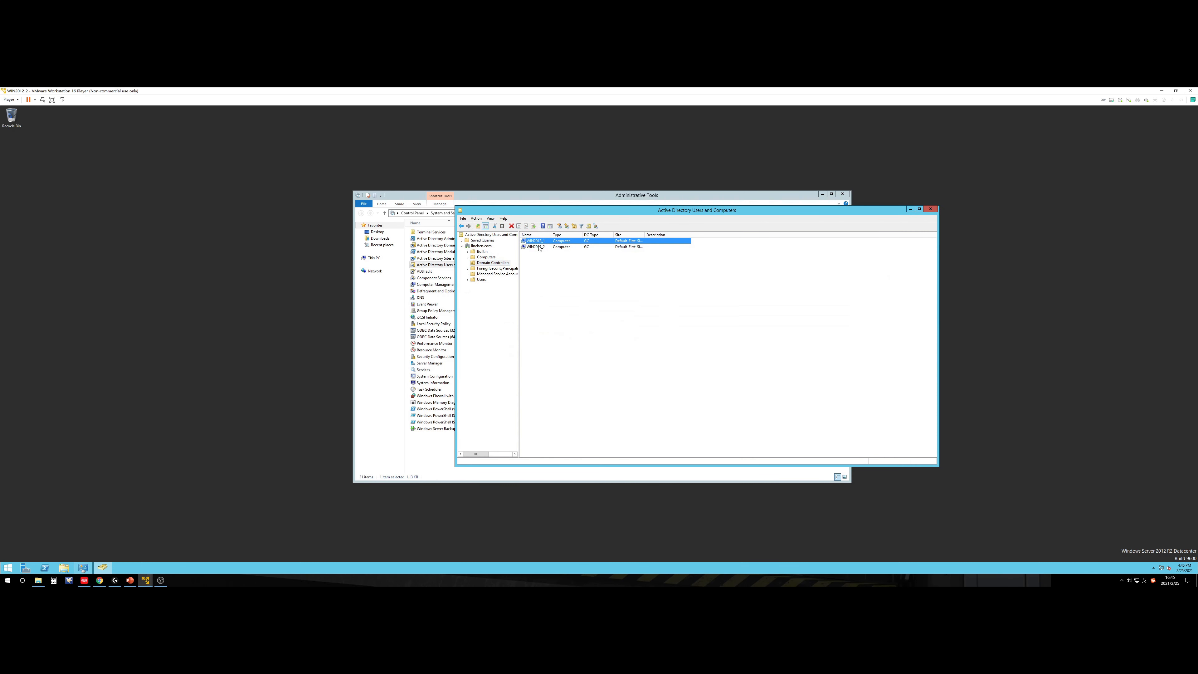
click(538, 247)
click(539, 241)
click(539, 246)
click(539, 241)
click(543, 247)
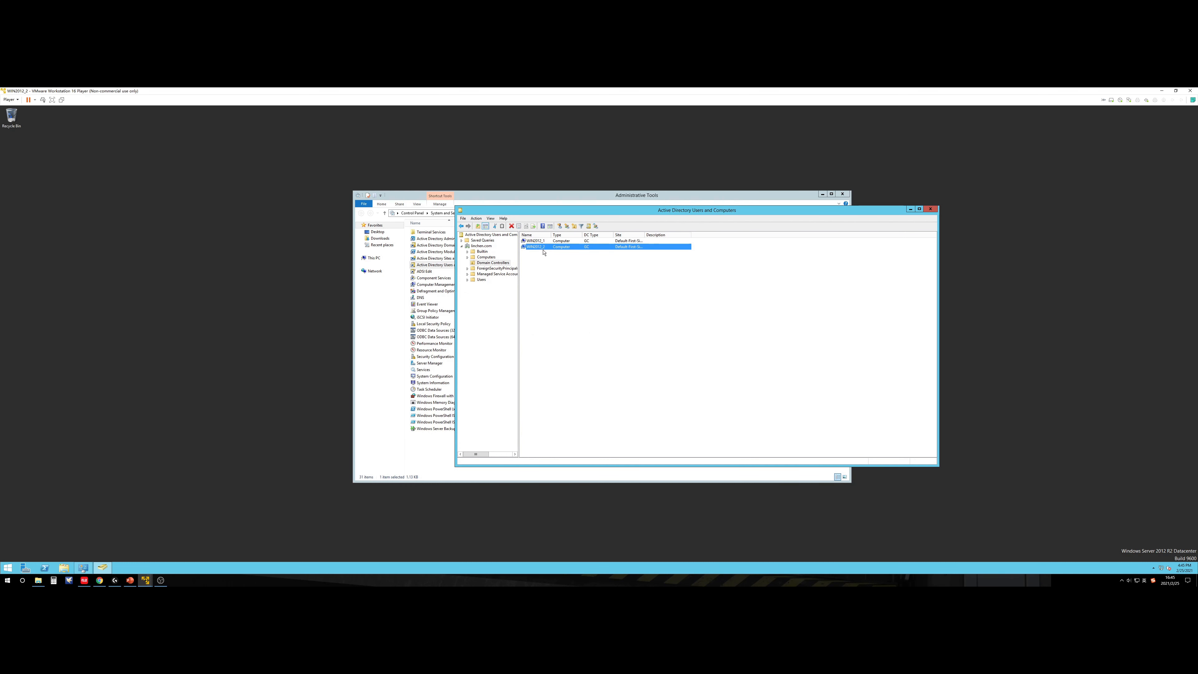
click(542, 241)
click(543, 247)
click(542, 241)
click(542, 247)
click(542, 242)
click(542, 247)
click(542, 241)
click(542, 247)
click(542, 241)
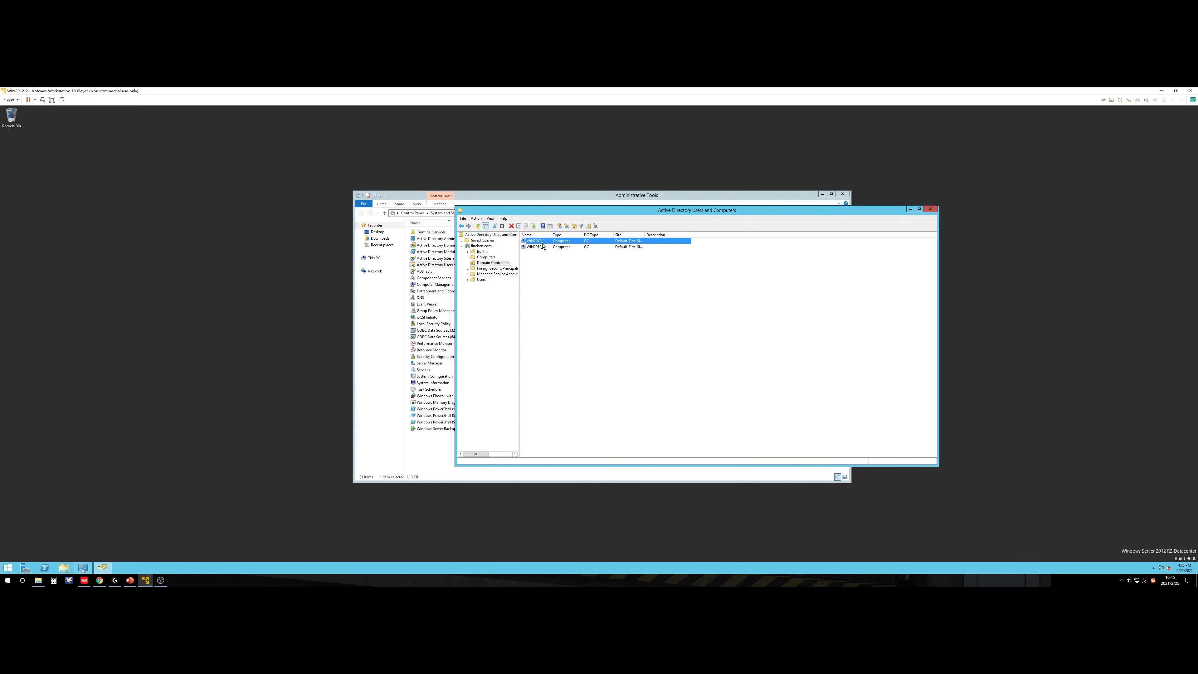
click(543, 246)
click(543, 242)
click(542, 246)
click(543, 241)
click(541, 247)
click(542, 241)
click(540, 247)
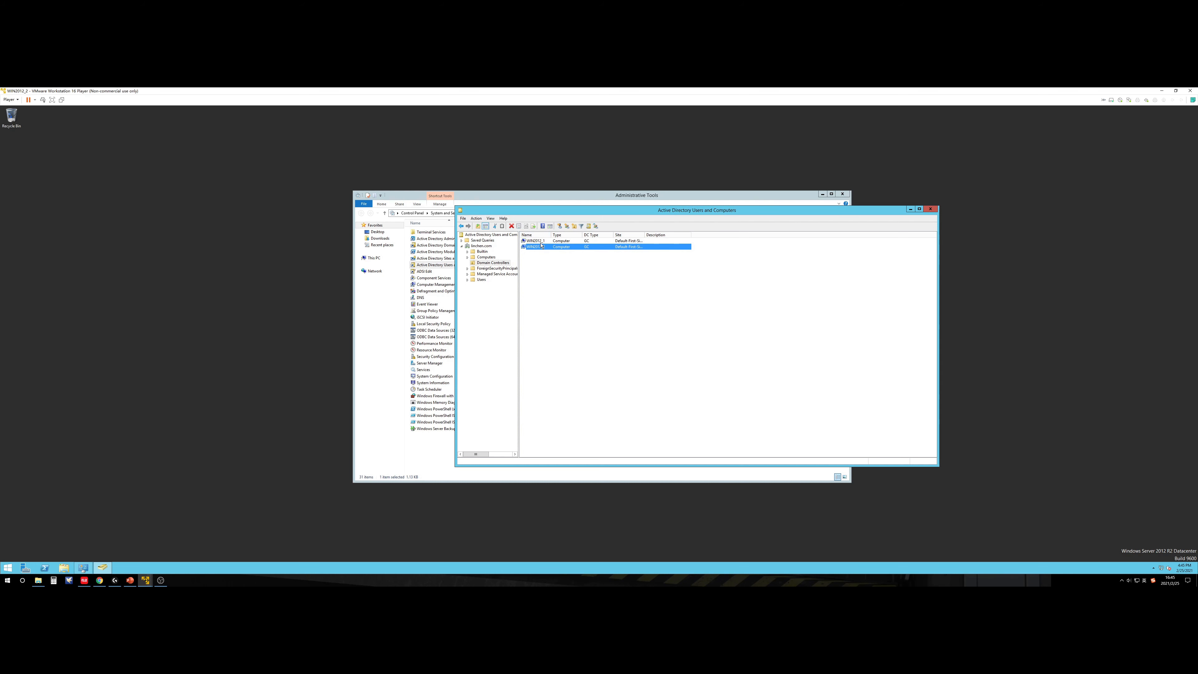
click(542, 242)
click(541, 247)
click(542, 242)
click(543, 246)
Step: Open DNS Manager, enlarge it, and browse to the _tcp folder of linchen.com
double_click(420, 297)
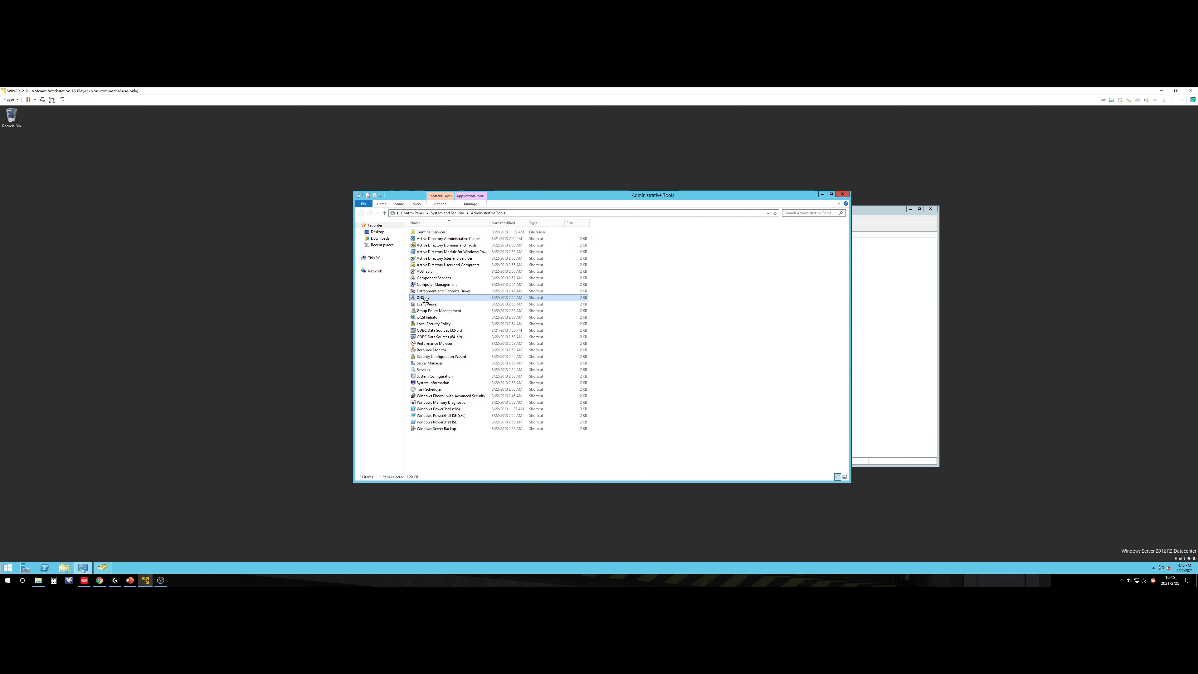
drag(198, 122, 724, 271)
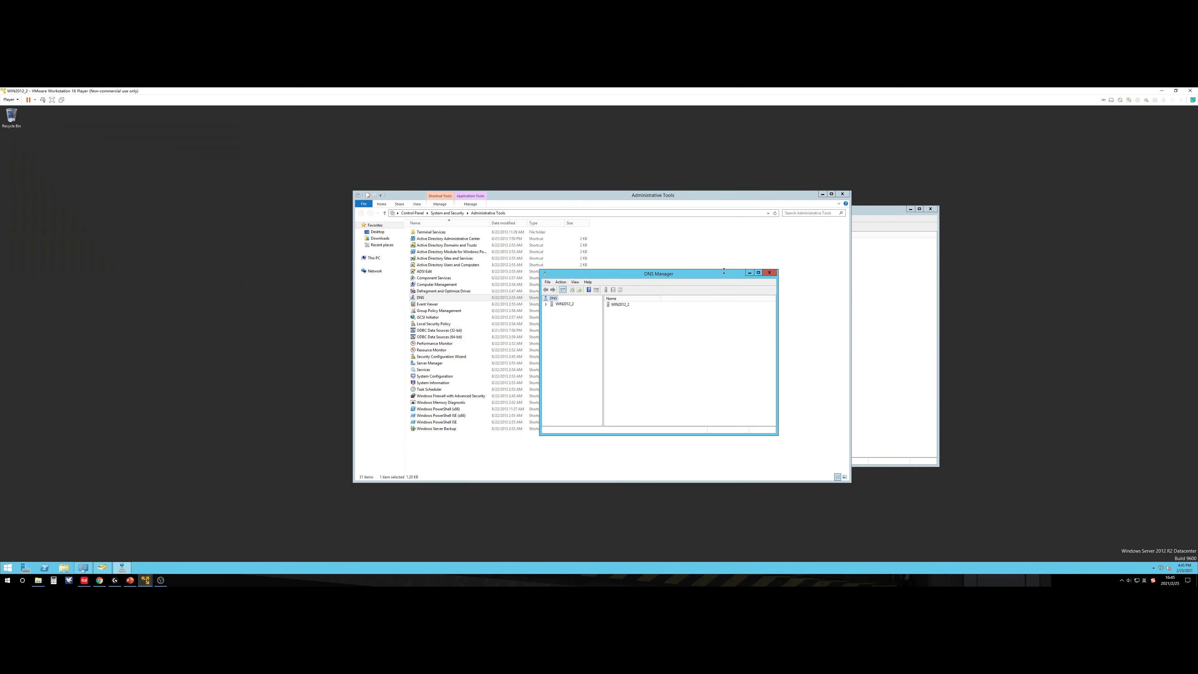
drag(778, 434, 955, 491)
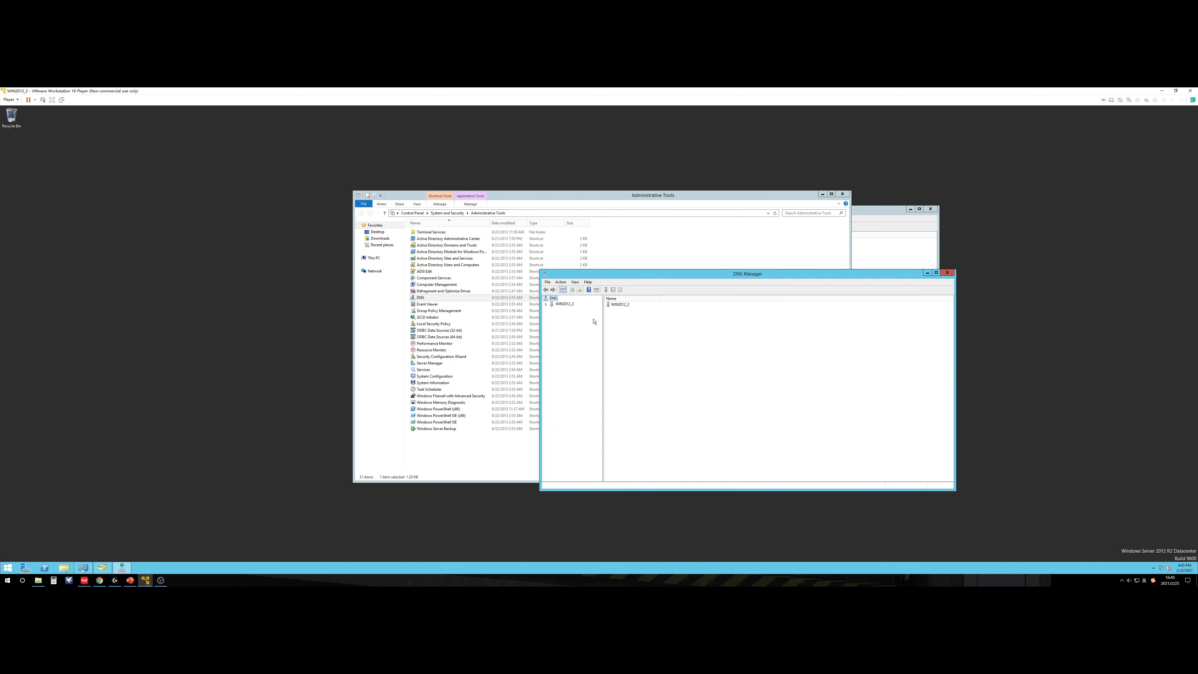
click(547, 305)
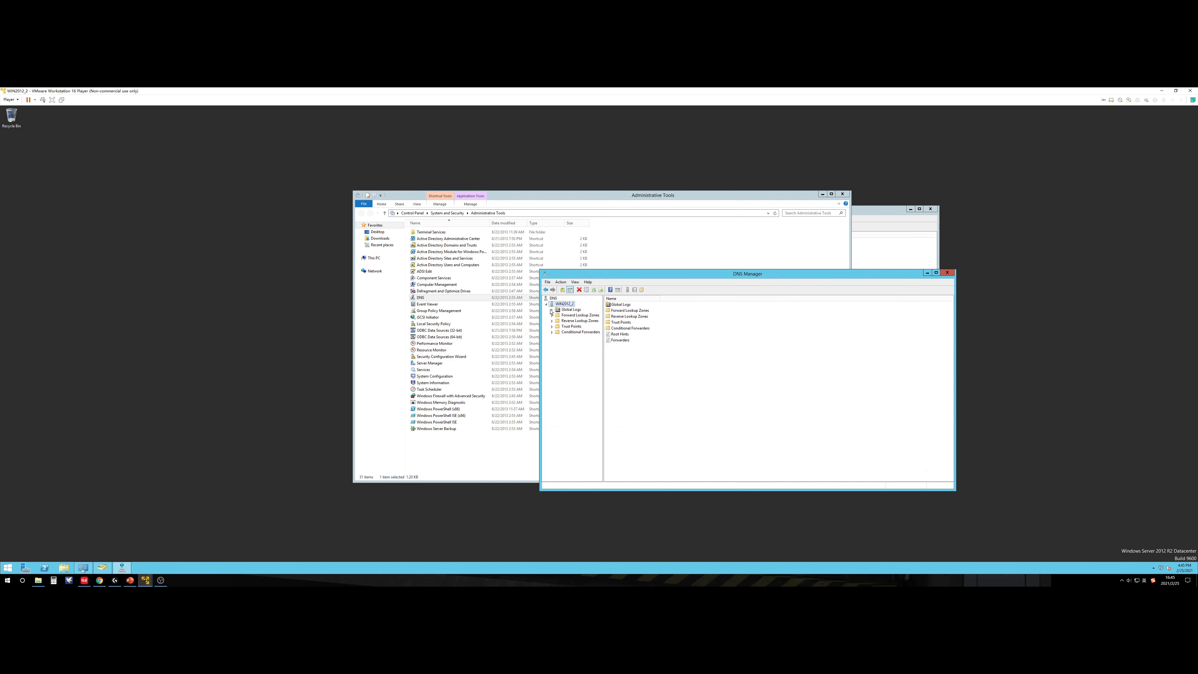
click(552, 315)
double_click(561, 326)
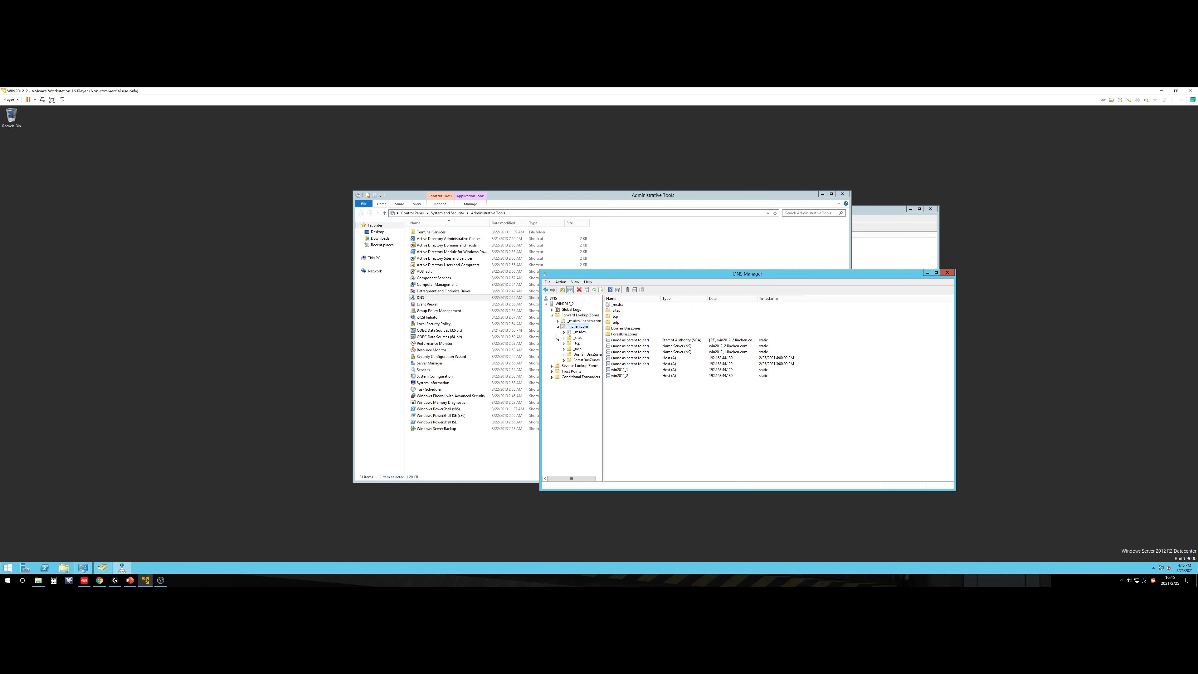
click(568, 344)
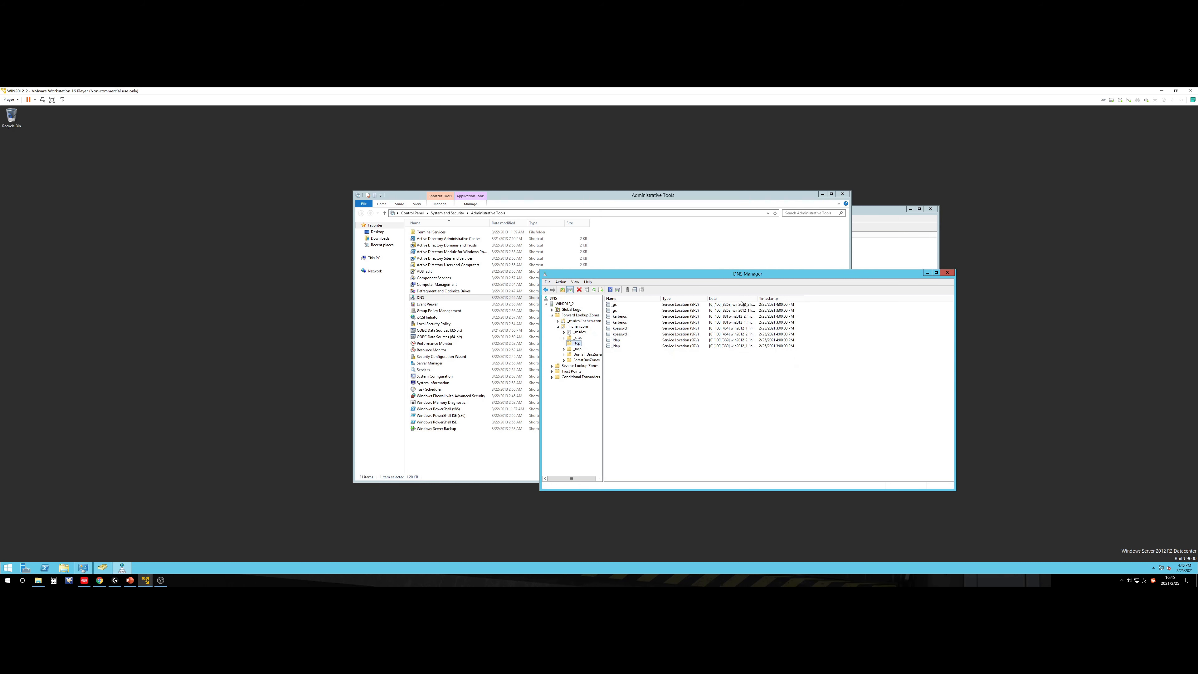
Step: Widen the Data column, inspect the win2012_1 and win2012_2 _ldap records, then show the Topology slide full screen
drag(757, 299, 900, 299)
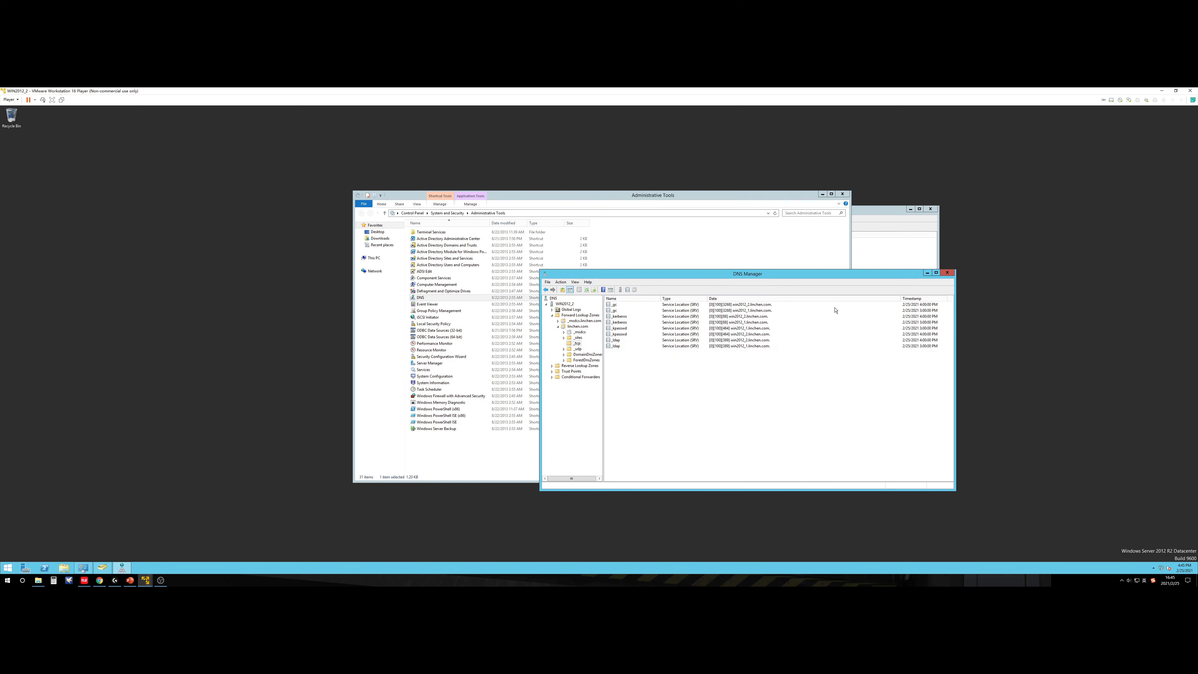
click(615, 346)
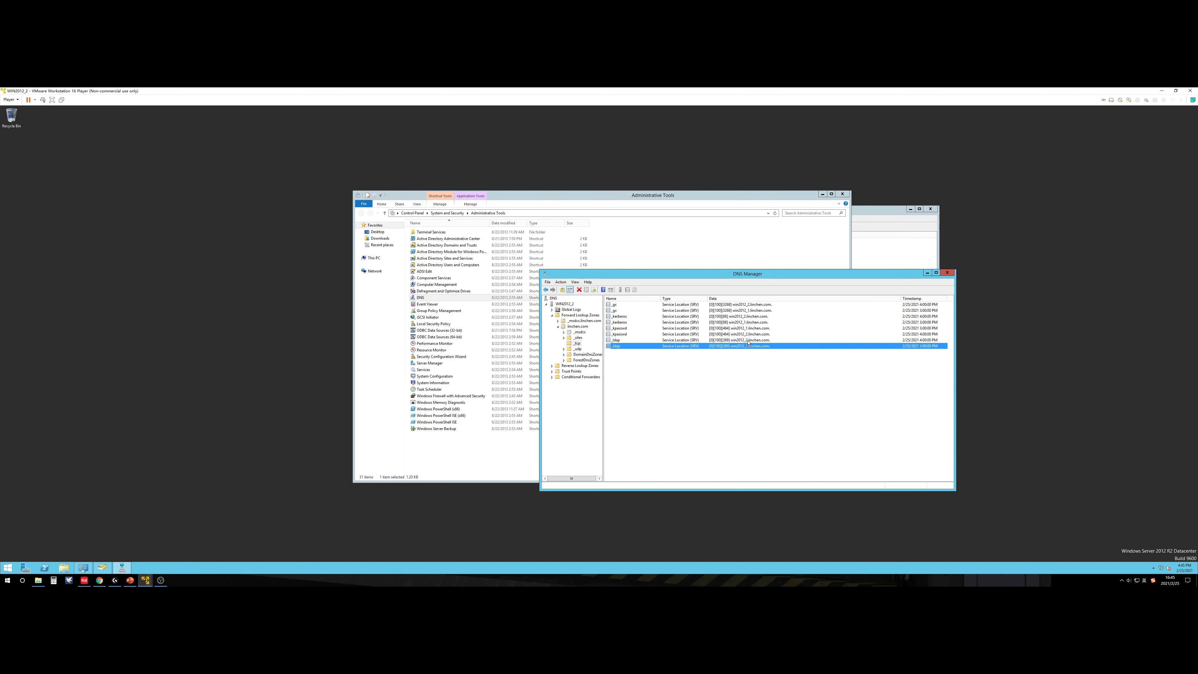
click(749, 340)
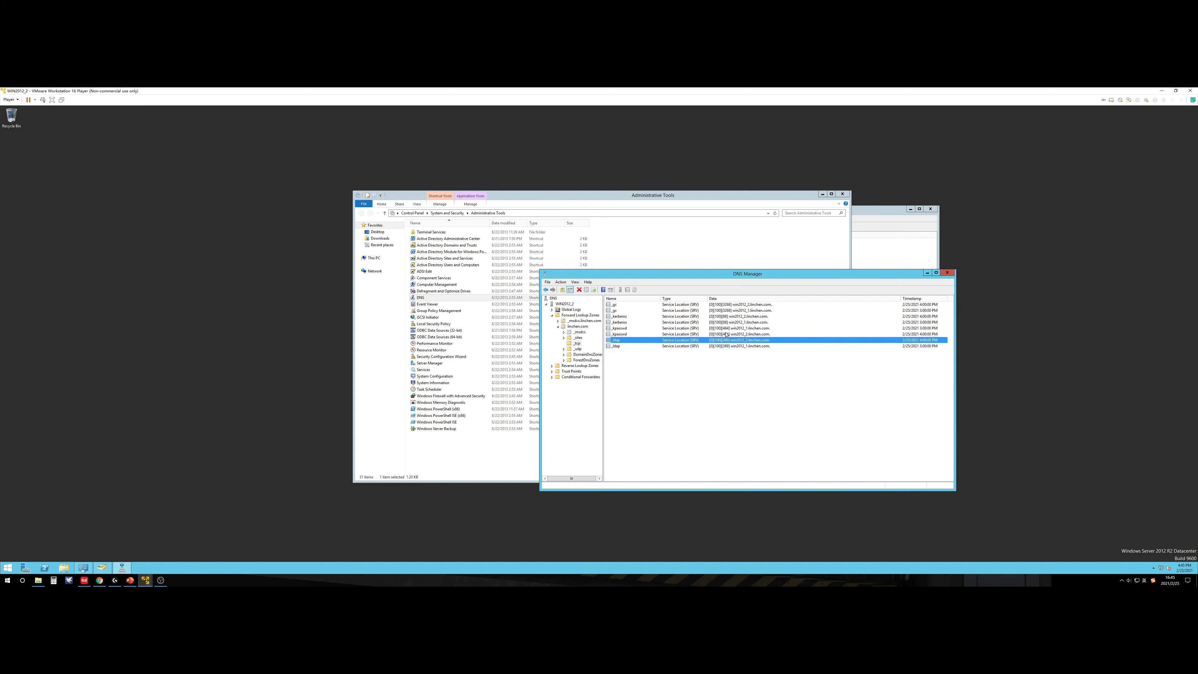
click(130, 580)
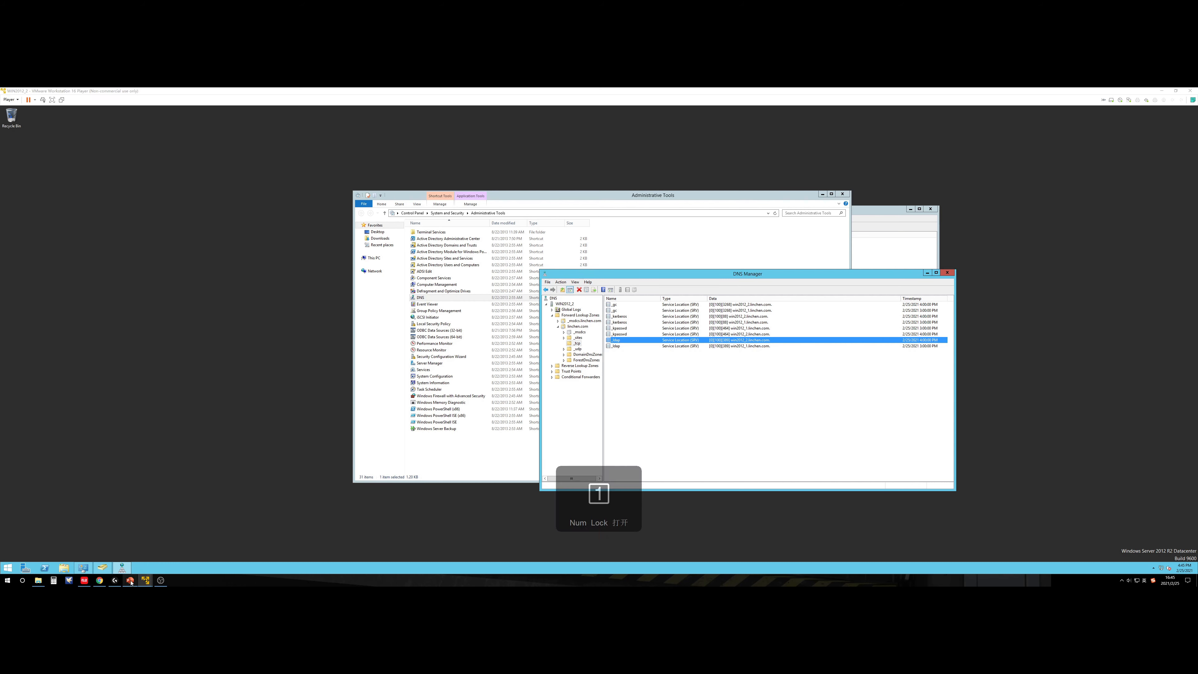
click(577, 92)
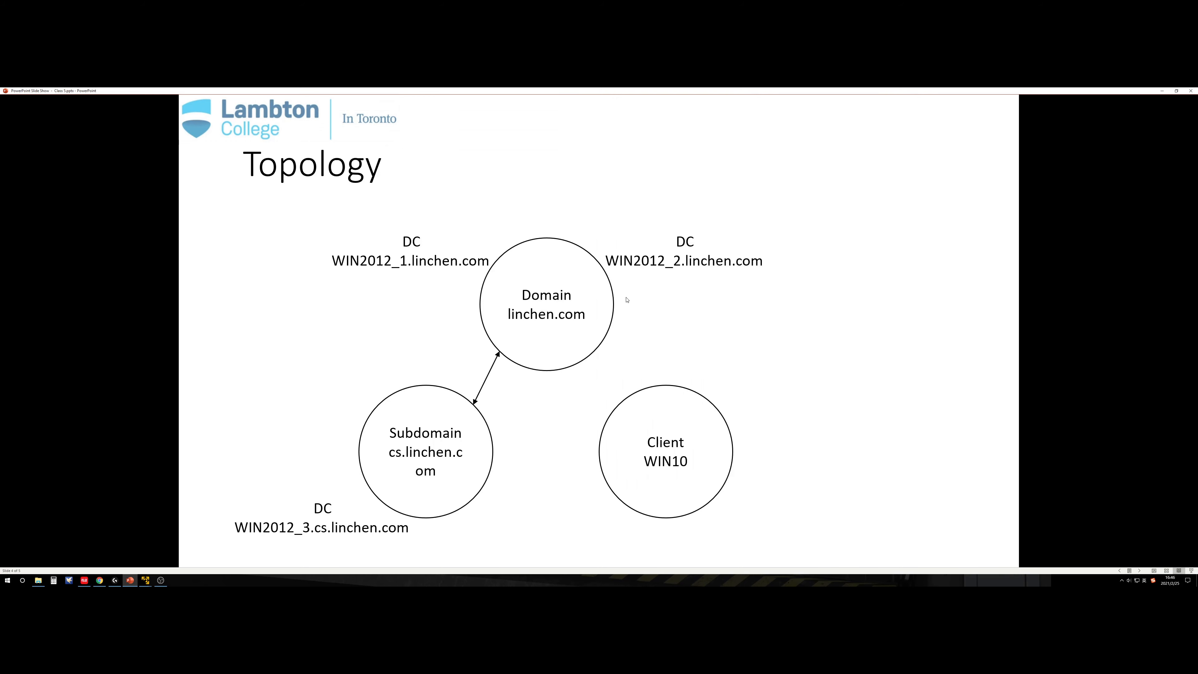
Step: Advance to the Requirement slide, scroll back to Topology, then switch to the WIN2012_3 VM
click(587, 286)
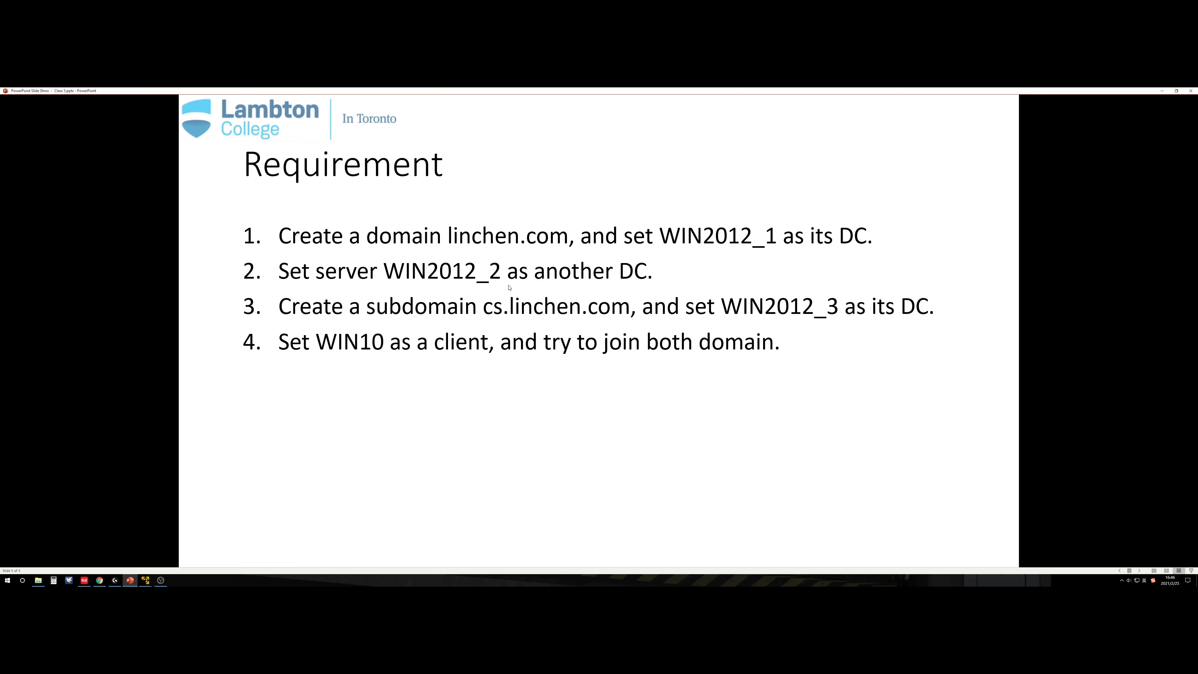
scroll(509, 285, up, 1)
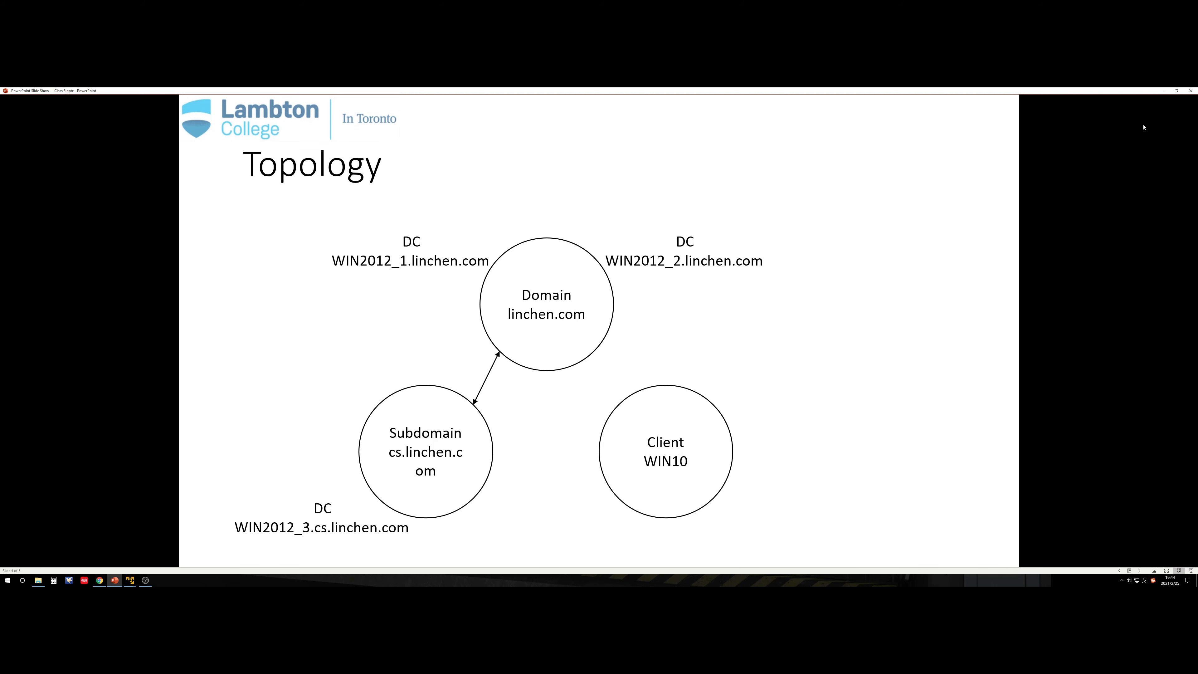
key(alt+Tab)
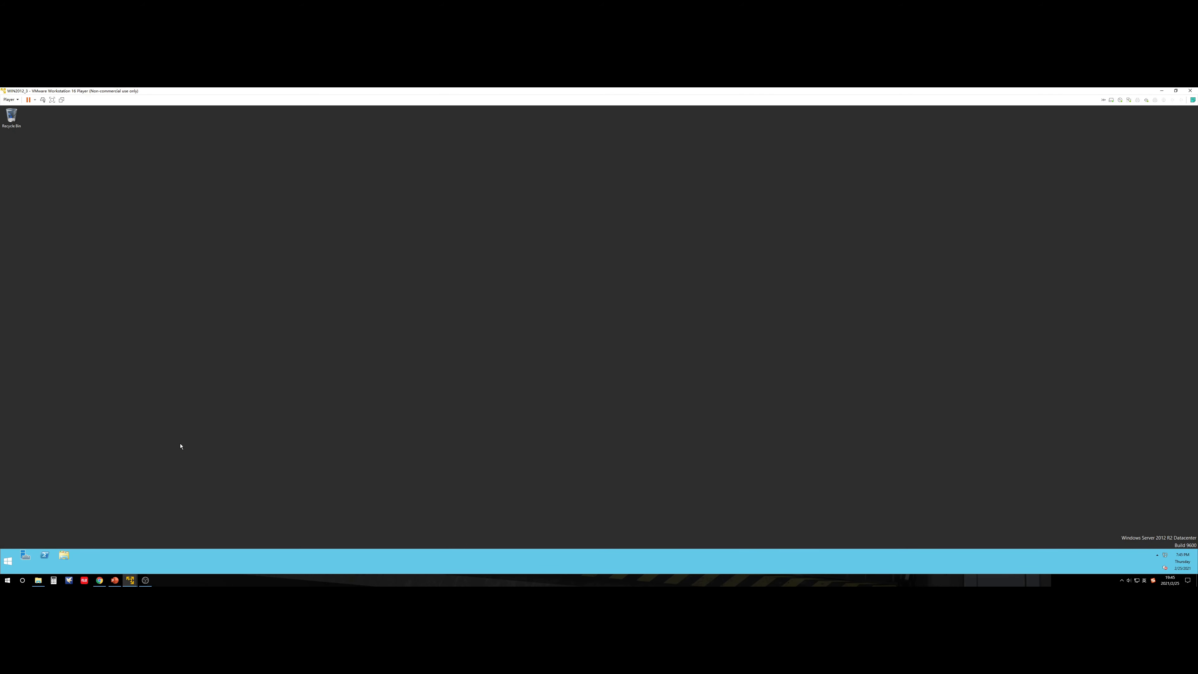
Step: Open a Command Prompt and run hostname to confirm the machine is WIN2012_3
key(super+r)
key(Return)
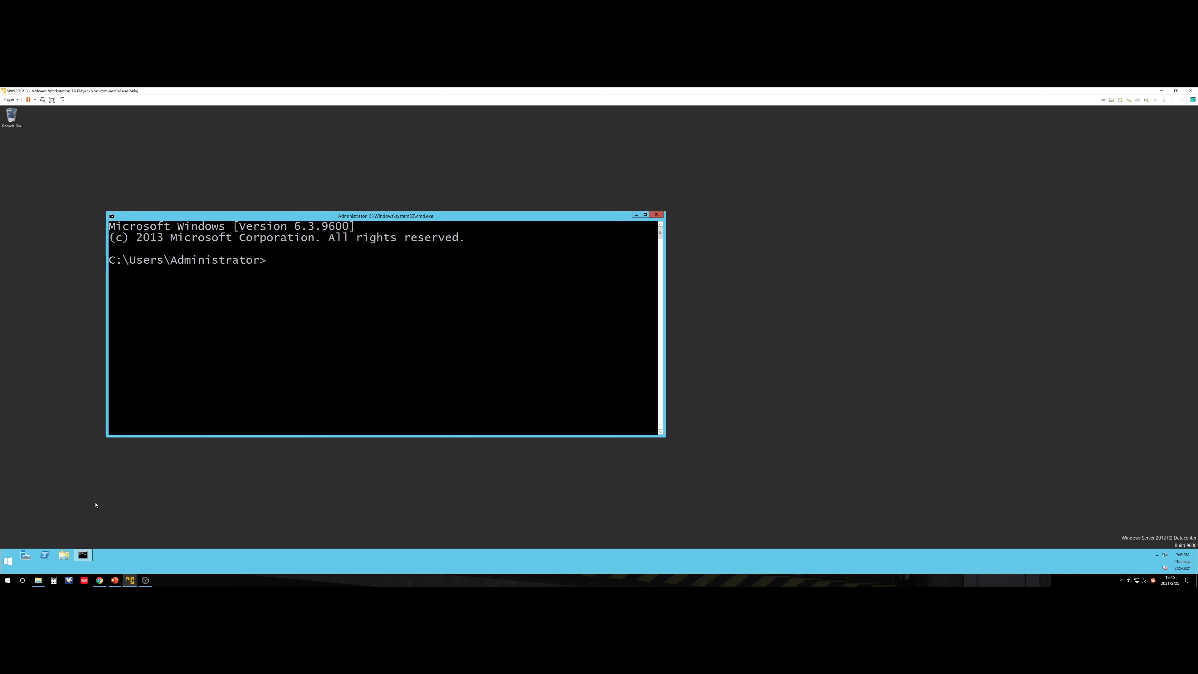
text(hostname)
key(Return)
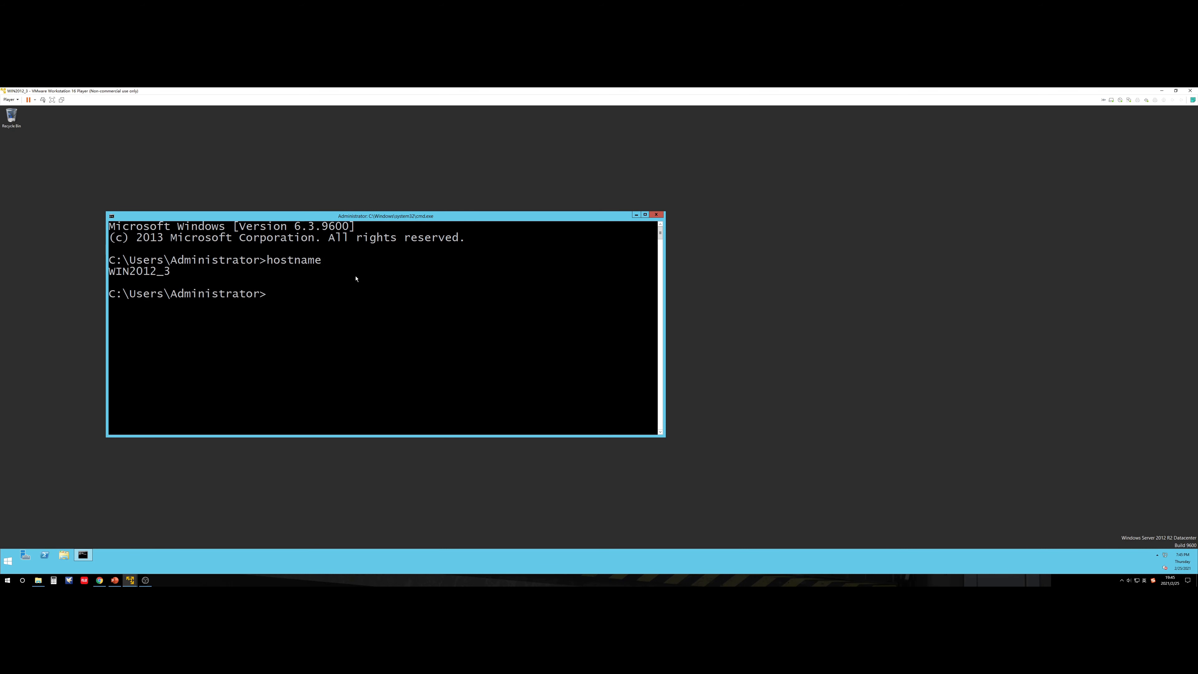
drag(375, 218, 581, 220)
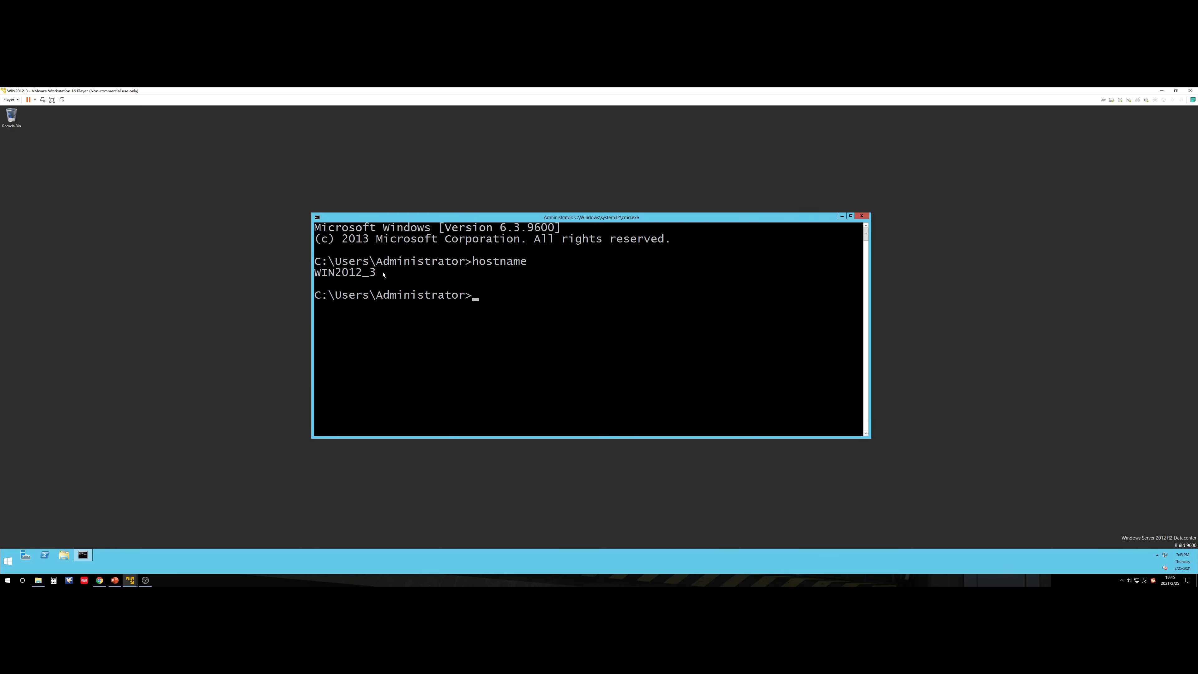
Step: Run ipconfig /all showing DHCP address 192.168.44.131 and DNS server 192.168.44.2
text(ipconfig /all)
key(Return)
scroll(619, 304, up, 2)
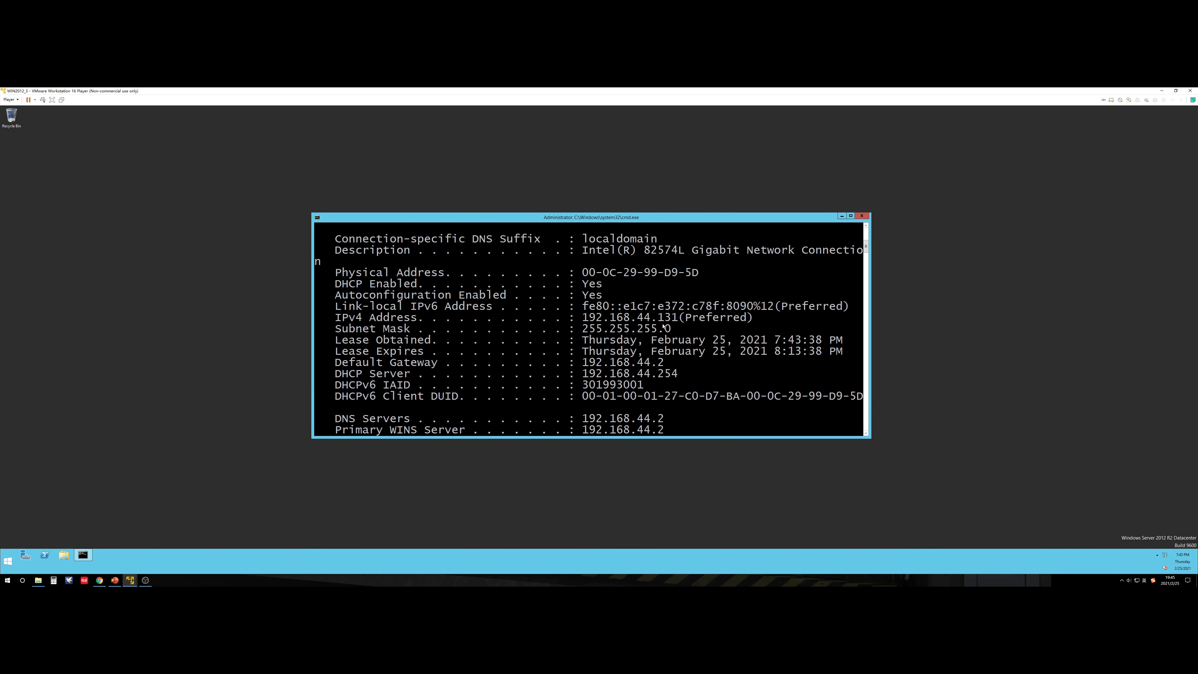
scroll(663, 326, down, 1)
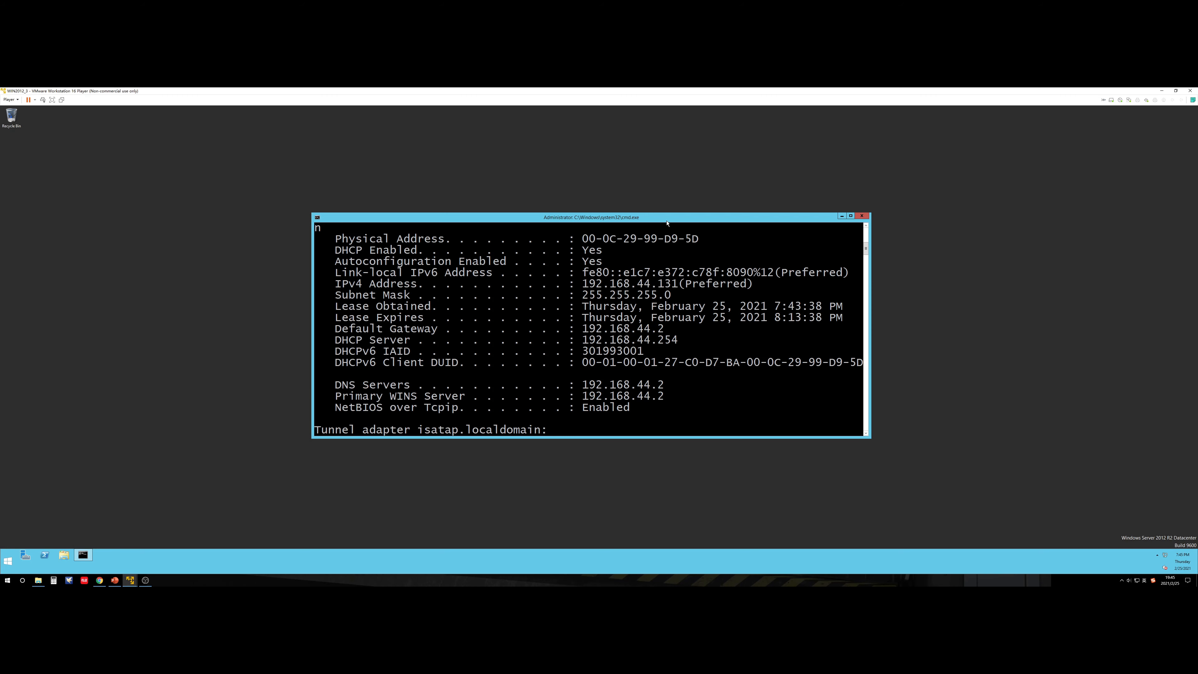
drag(667, 223, 376, 185)
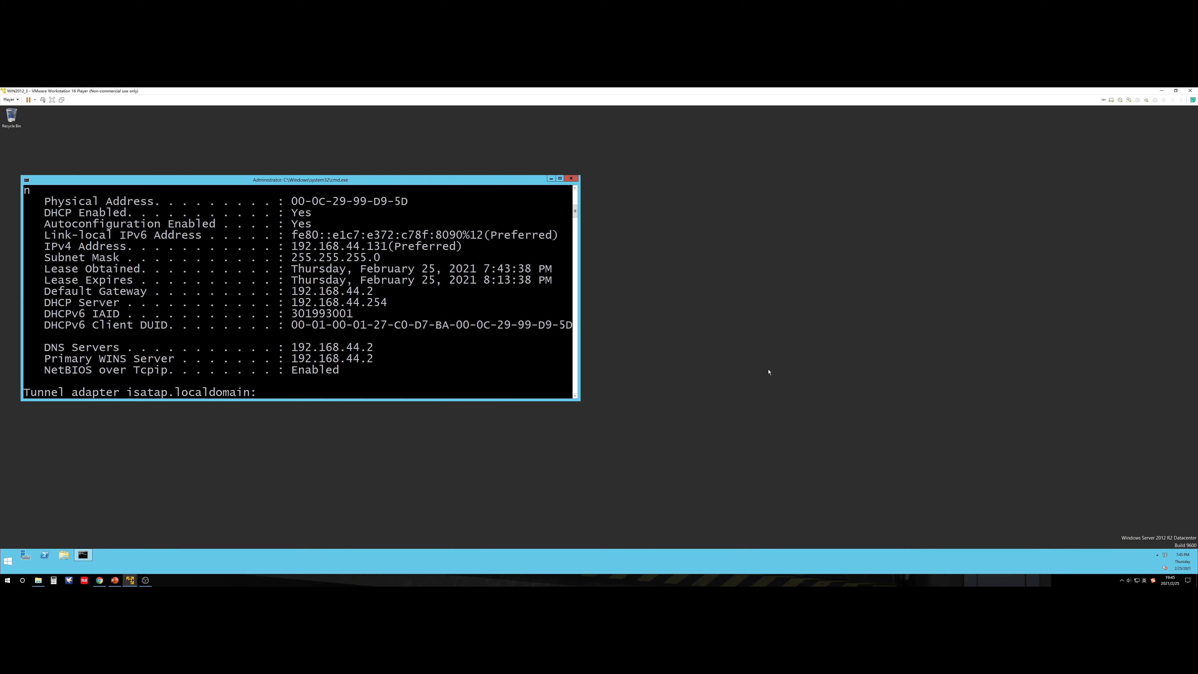
Step: Open Ethernet0's properties from the Network and Sharing Center and select TCP/IPv4
right_click(1165, 555)
click(1152, 566)
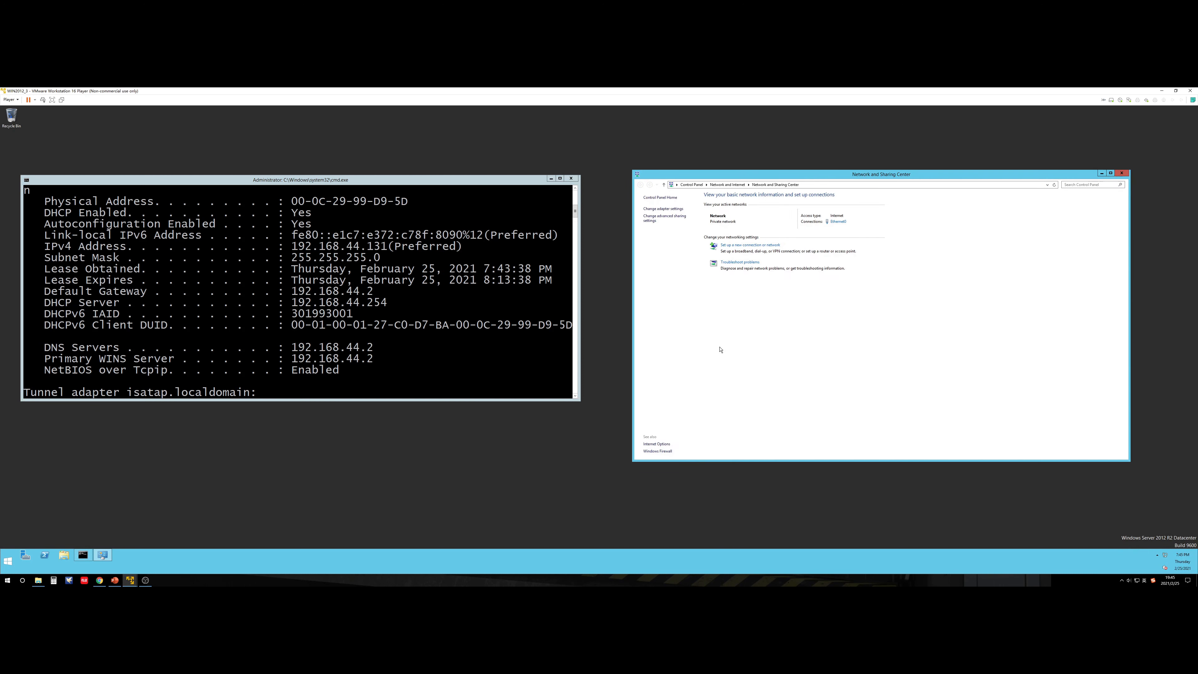
click(837, 221)
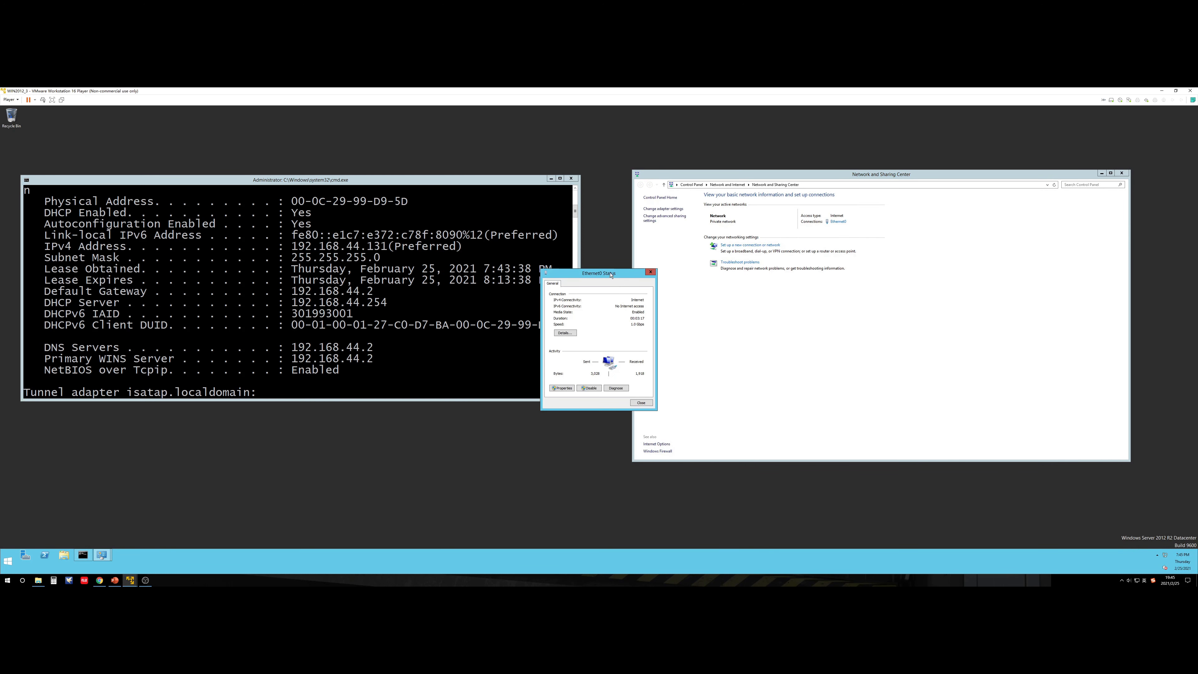
click(692, 379)
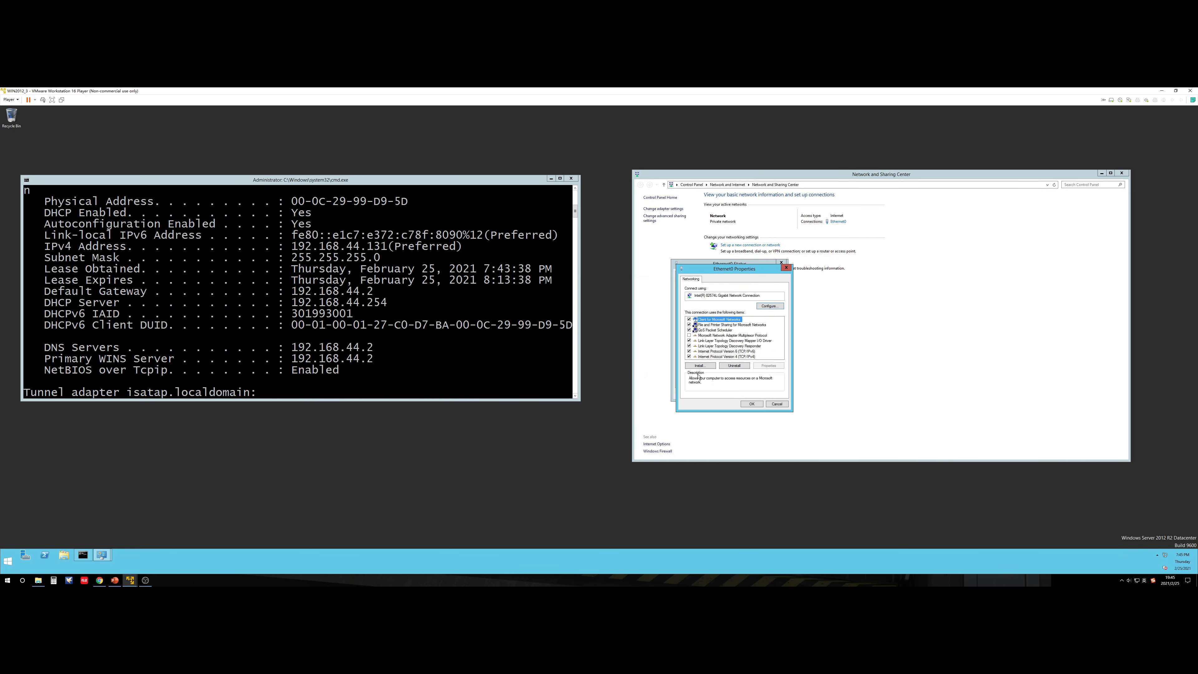
click(710, 356)
Step: Switch to WIN2012_1 to check its network addressing, then return to WIN2012_3
mouse_move(130, 580)
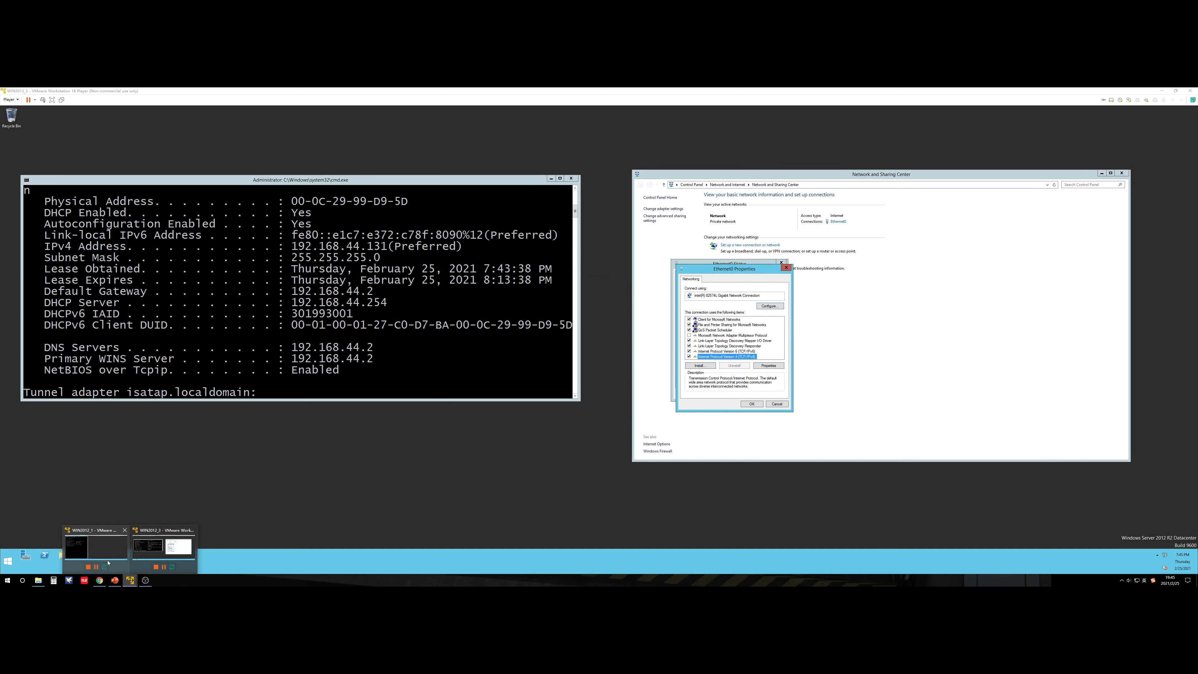
click(94, 547)
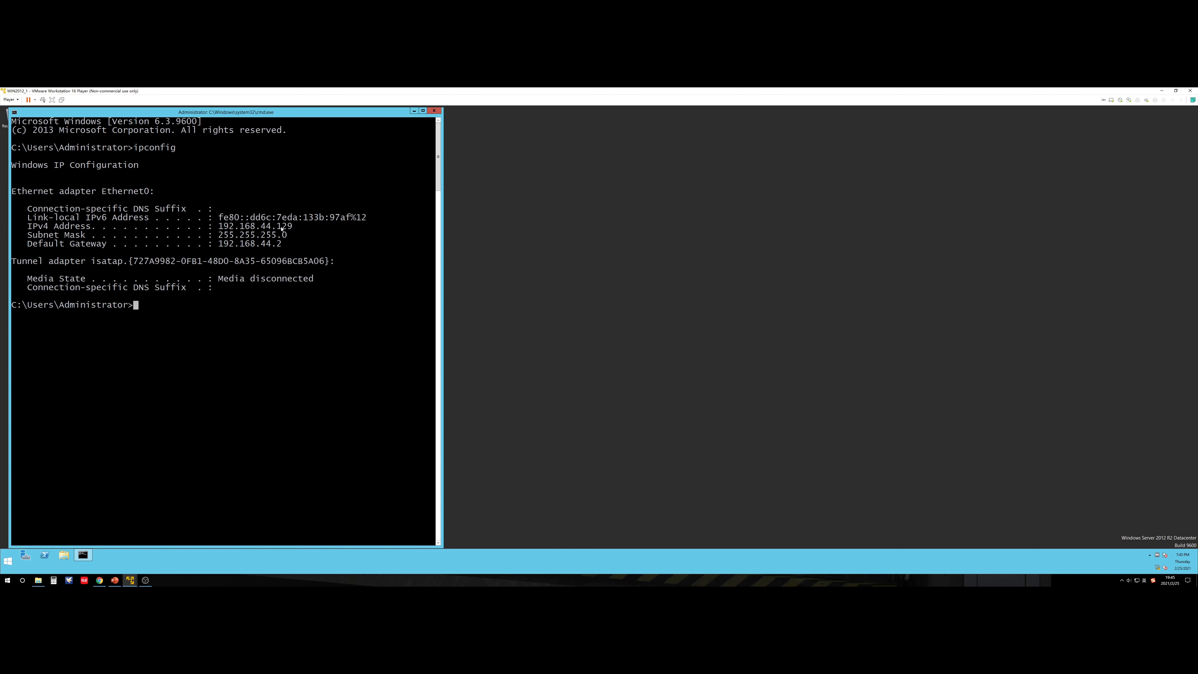
click(132, 582)
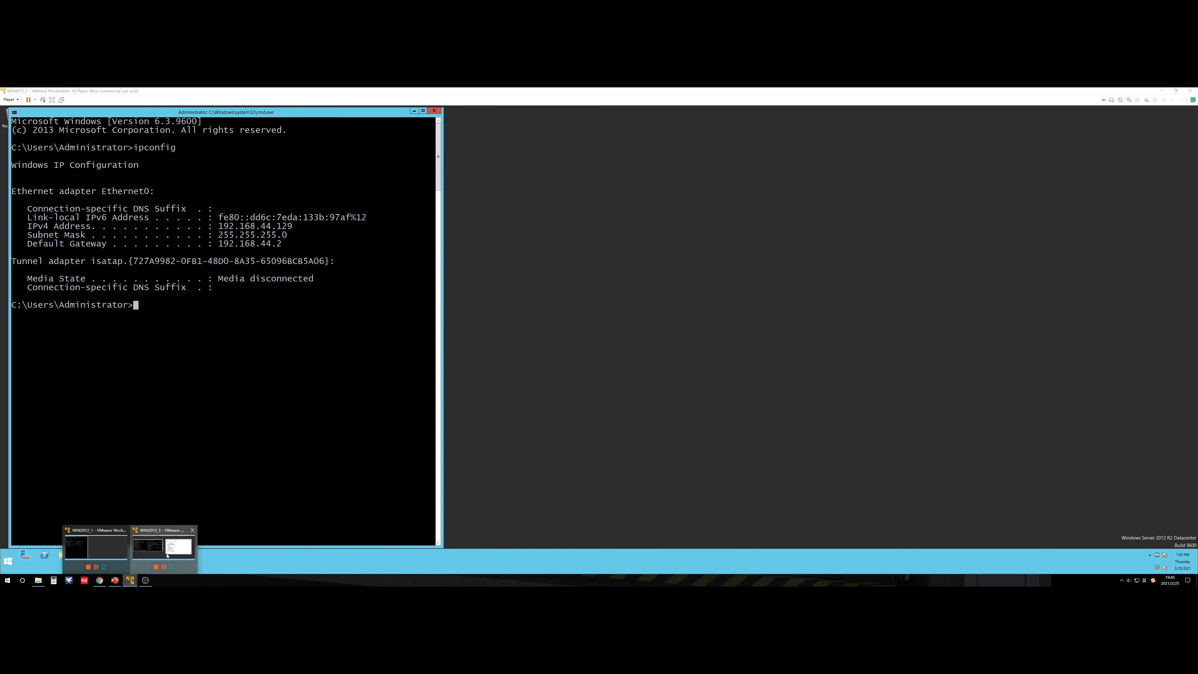
click(165, 551)
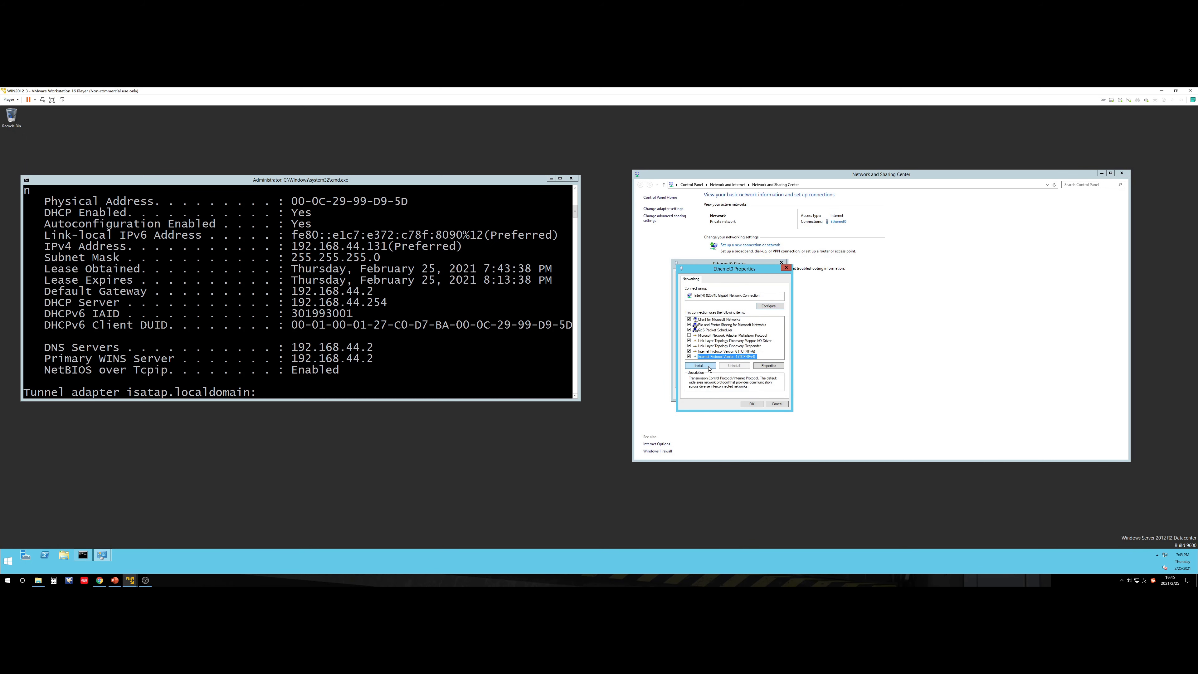
Step: Switch IPv4 to a manual address, complete the default gateway, and begin the preferred DNS 192.168.44
double_click(726, 357)
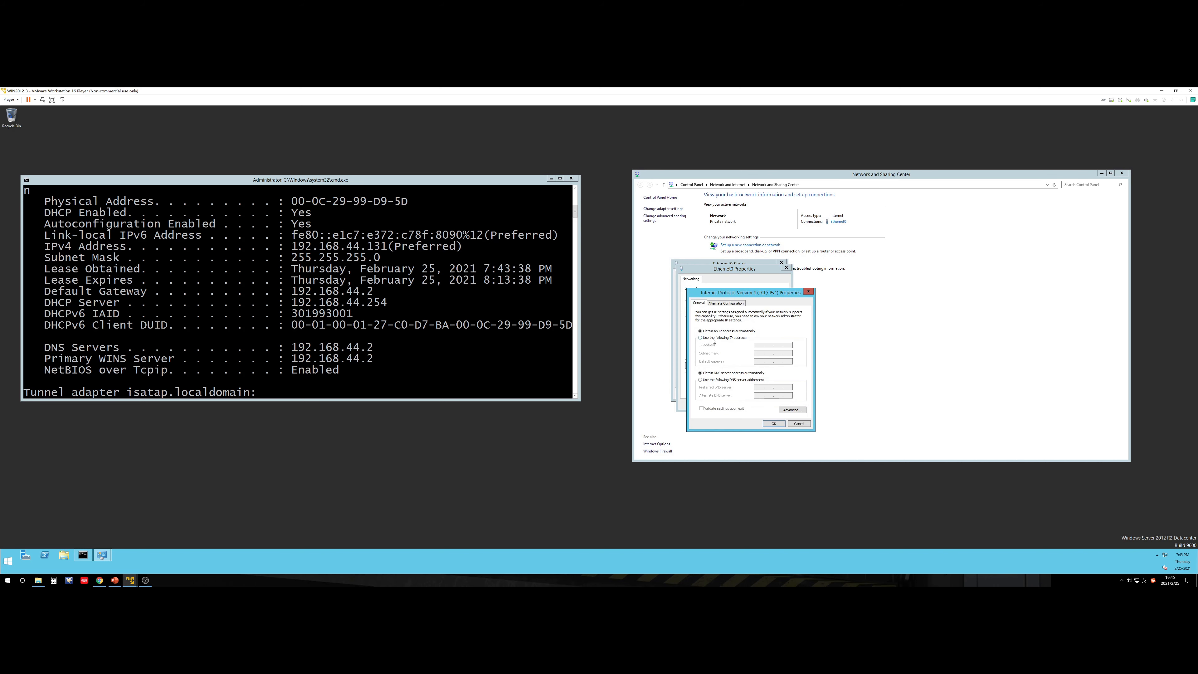
click(700, 338)
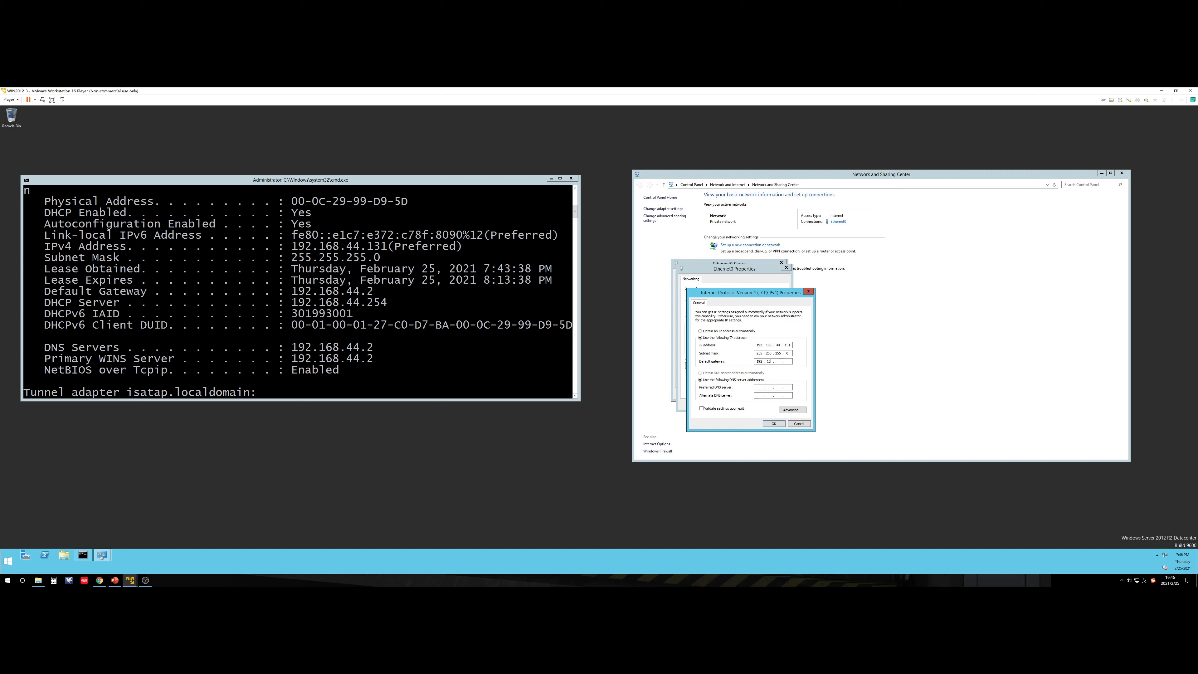
key(Tab)
click(778, 361)
click(759, 387)
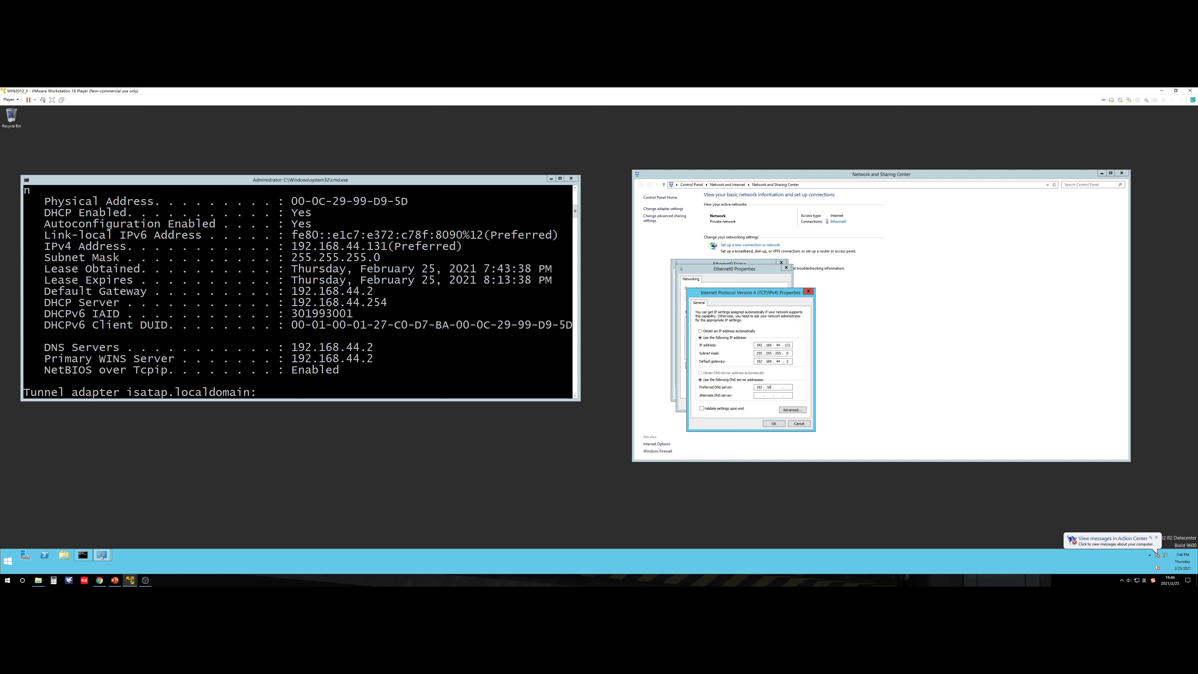
text(192 . 168 . 44 .)
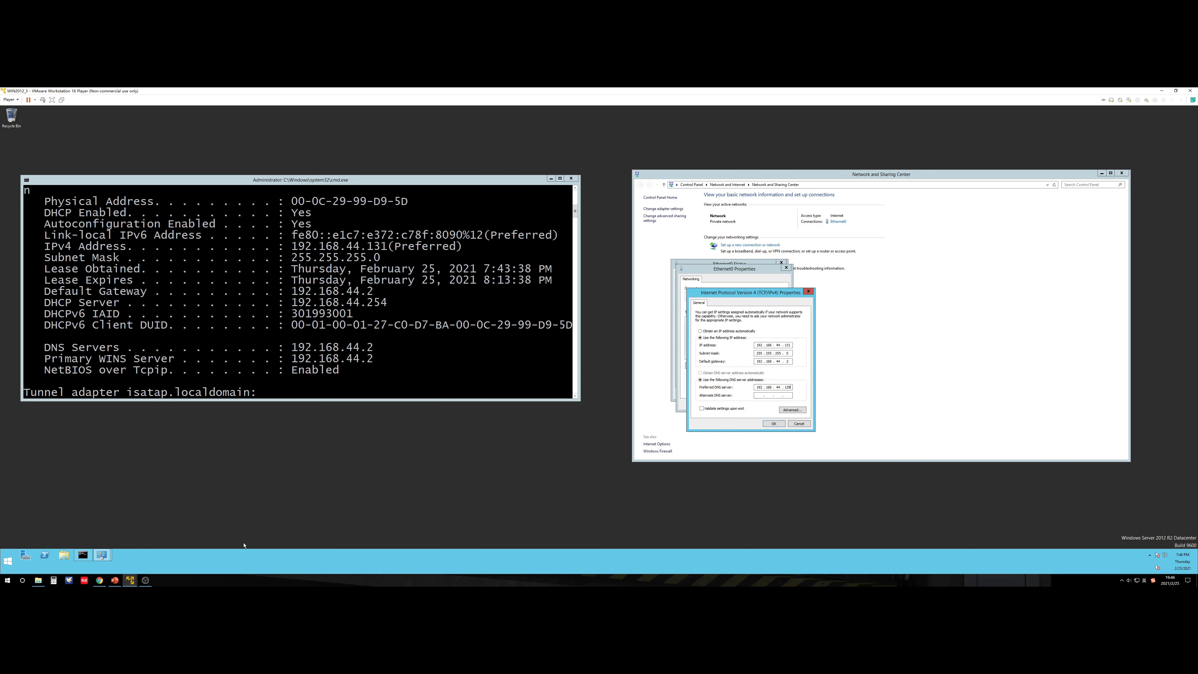
Step: Recheck WIN2012_1's address, finish preferred DNS 192.168.44.129, and apply the adapter settings
click(131, 580)
click(106, 557)
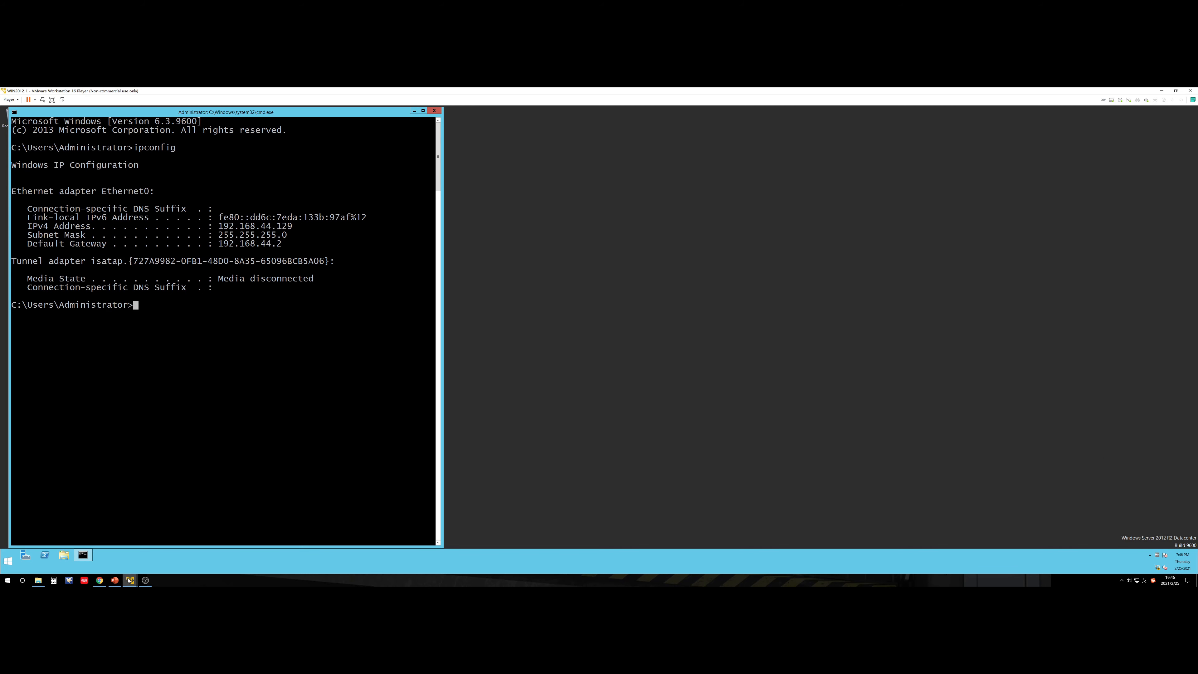
mouse_move(130, 581)
click(167, 552)
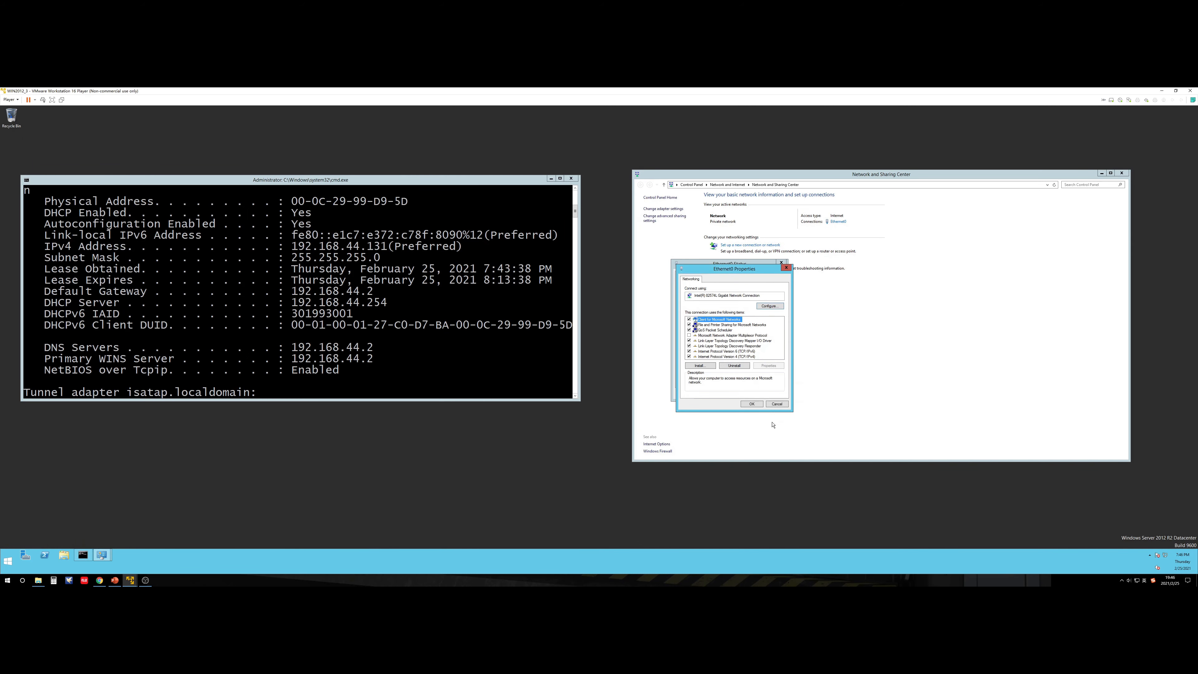
click(776, 404)
click(771, 393)
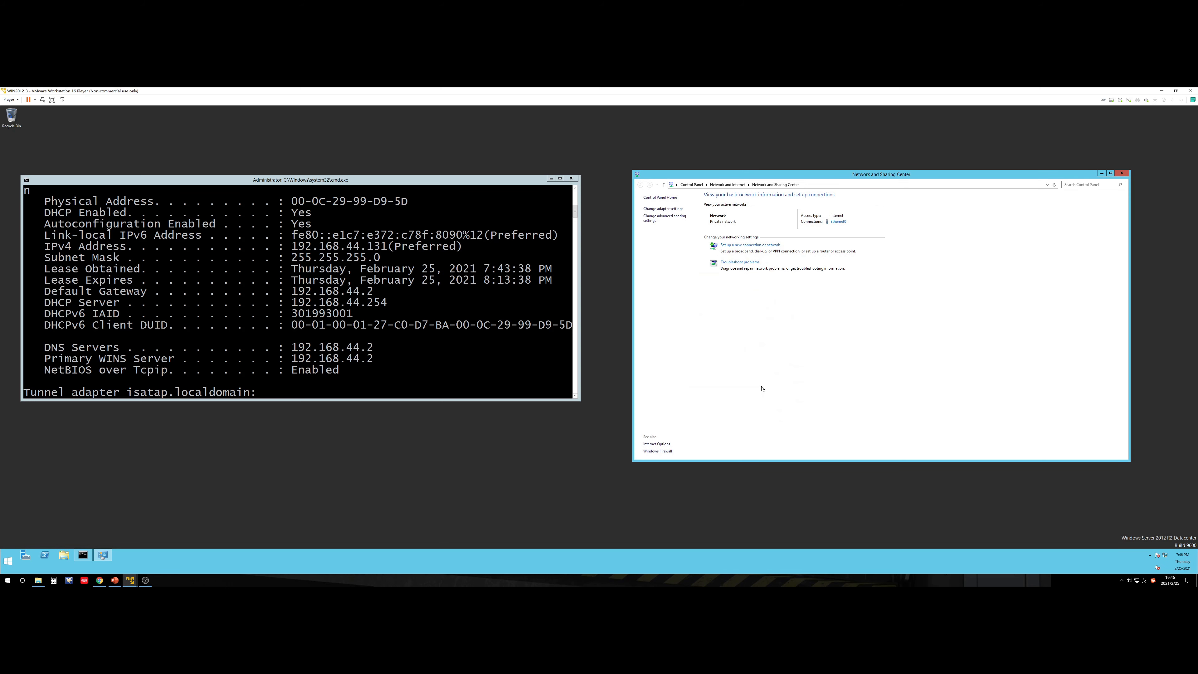
Step: Rerun ipconfig /all in the Command Prompt to confirm the new static settings
click(455, 387)
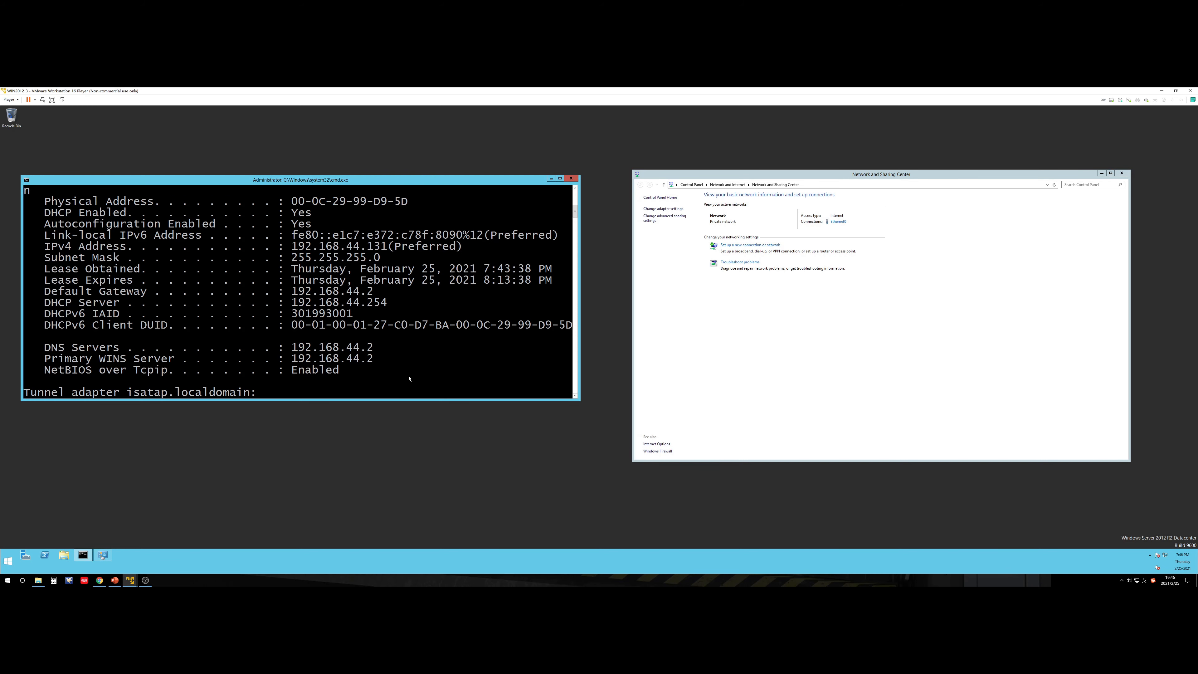
scroll(408, 378, down, 3)
key(Return)
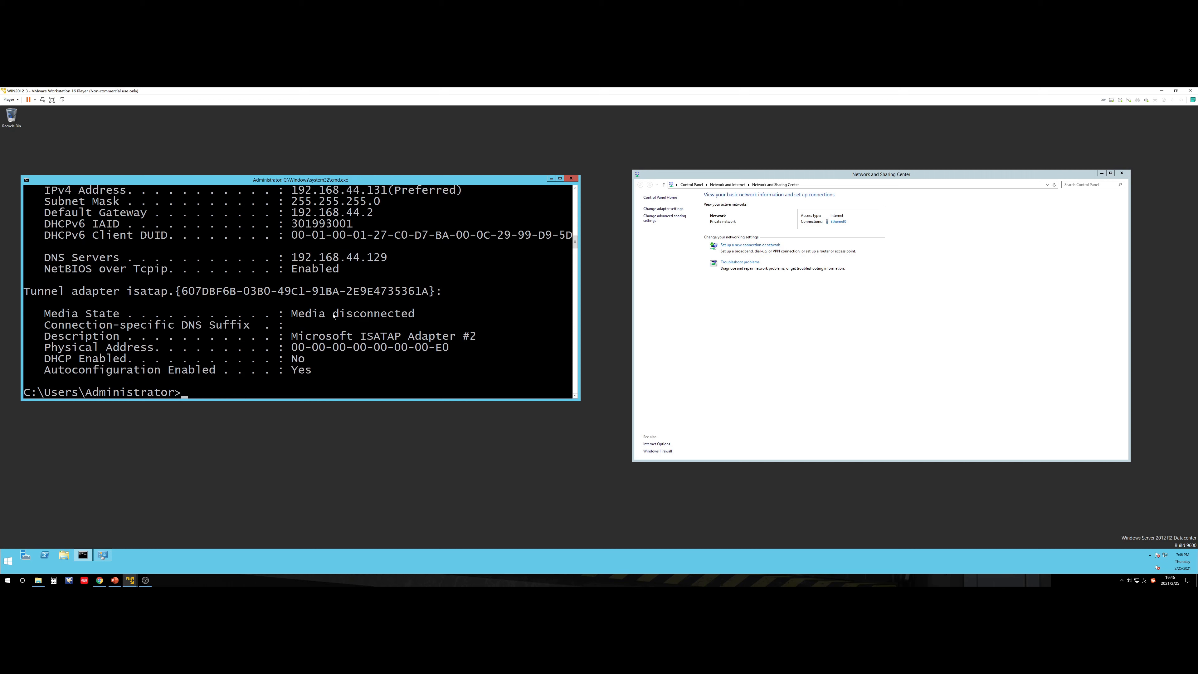
Step: Use nslookup to resolve linchen.com through DNS server 192.168.44.129, then exit
text(nsloopup)
key(Return)
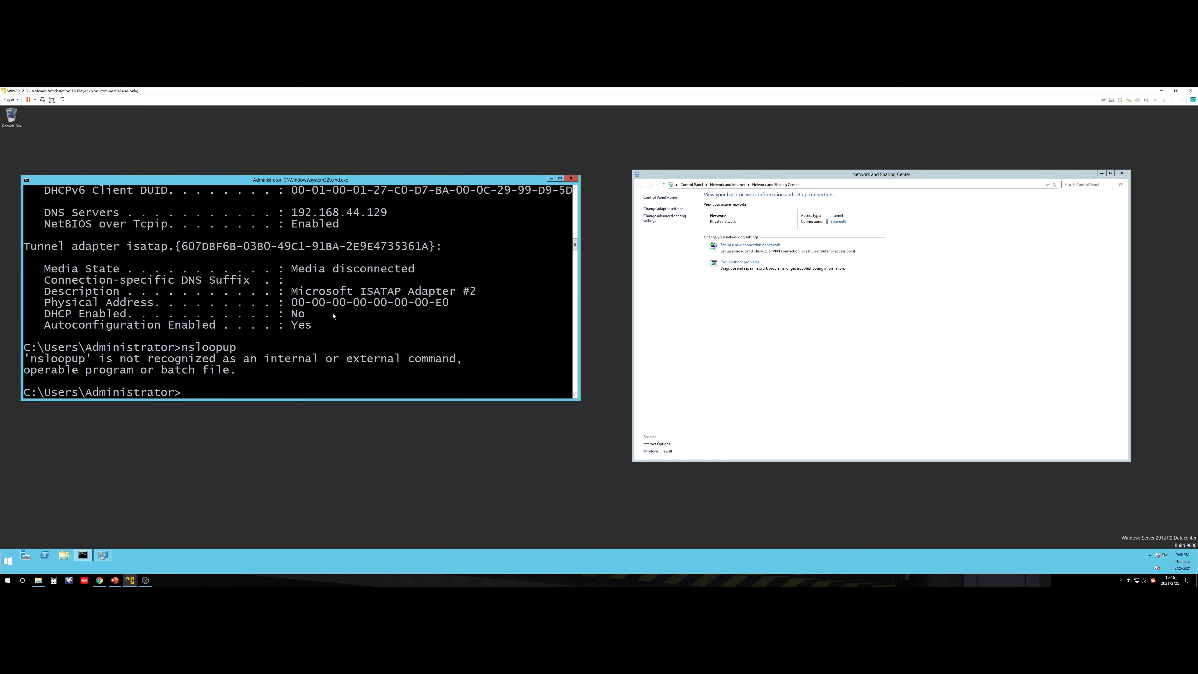
key(Up)
key(Left)
key(Left)
key(BackSpace)
text(k)
key(Return)
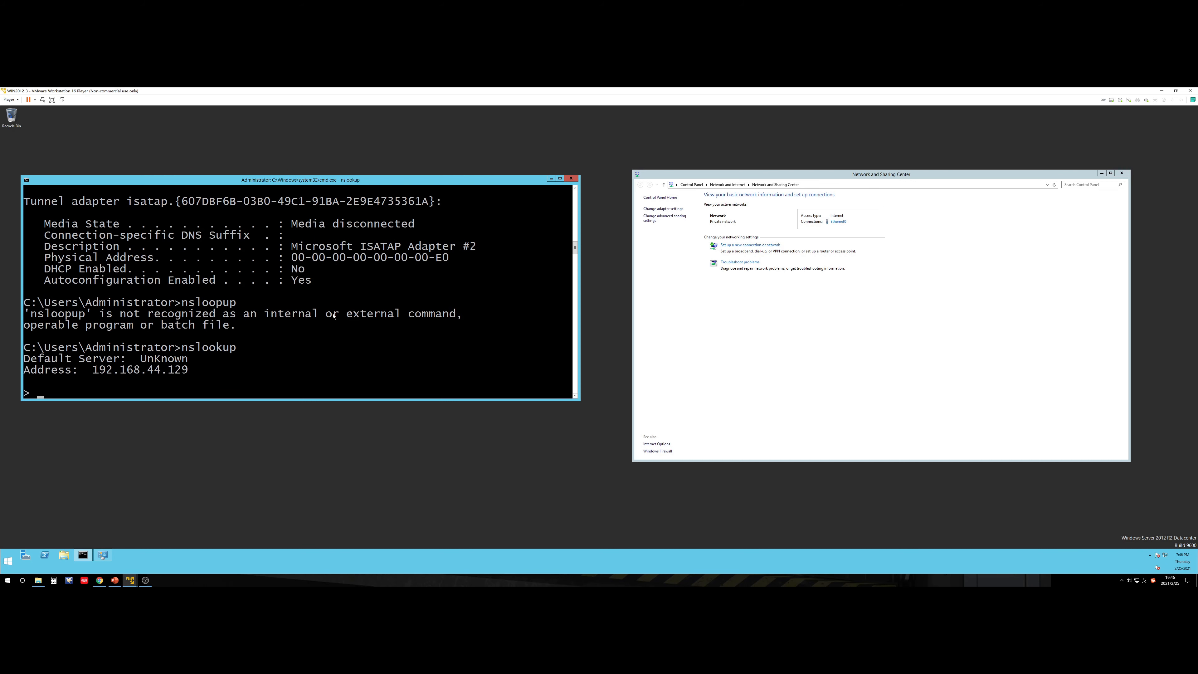
text(linchen.com)
key(Return)
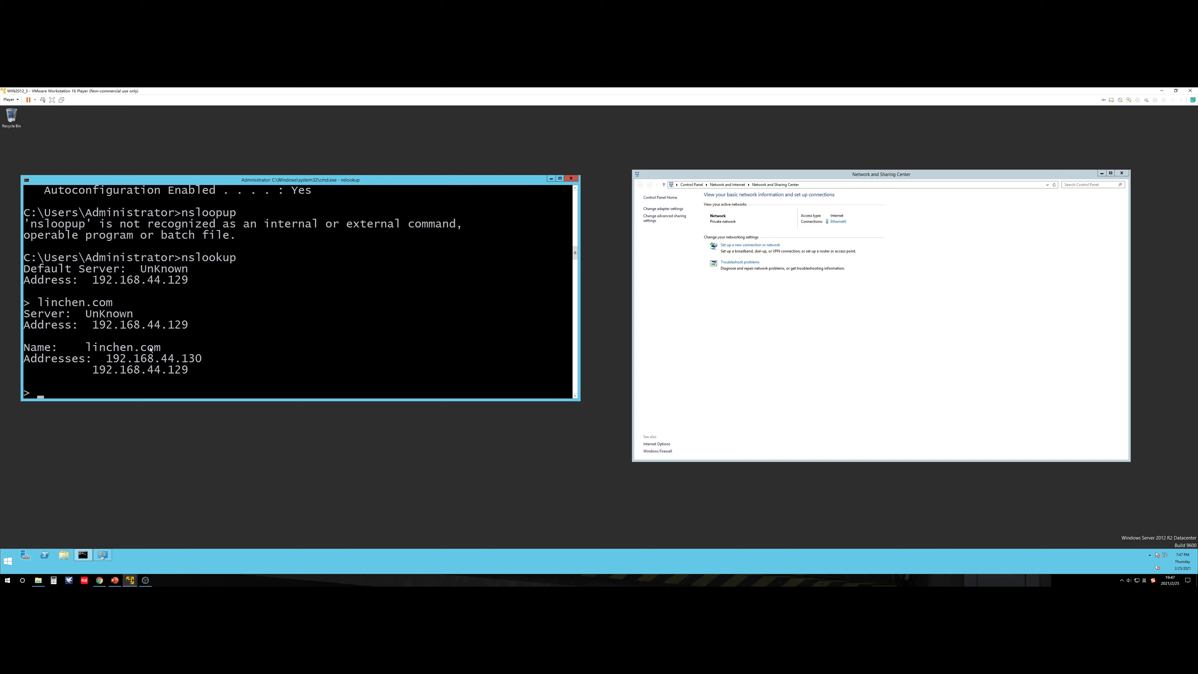
text(exit)
key(Return)
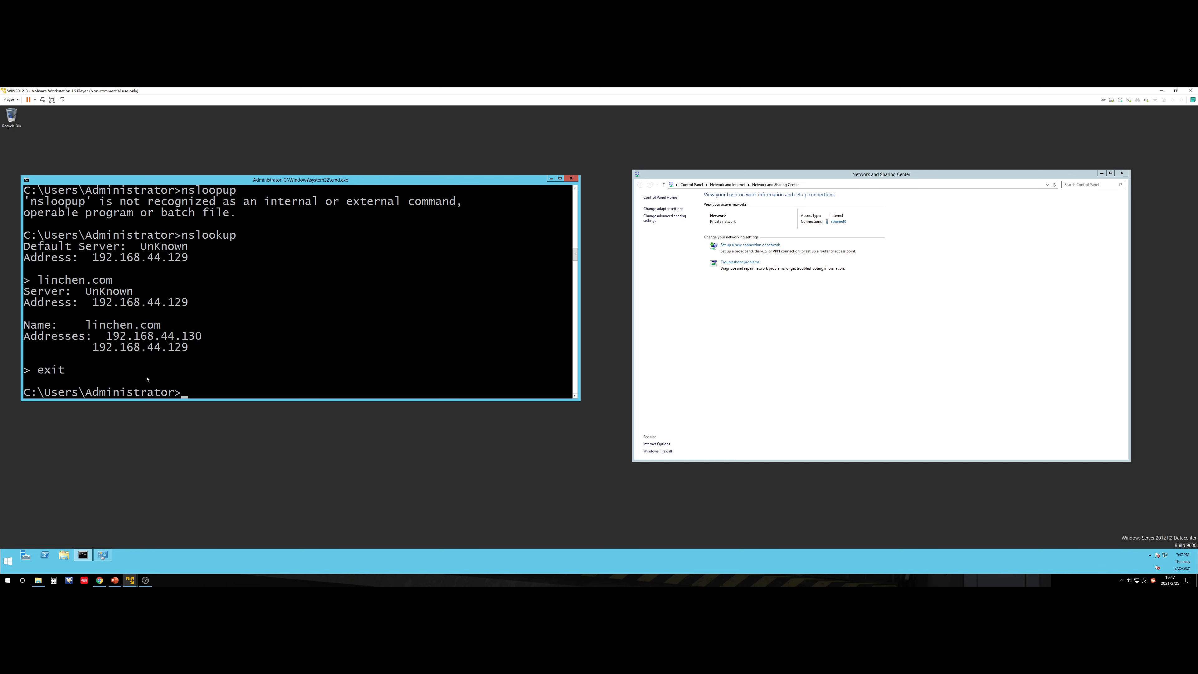
Step: Ping linchen.com to confirm the domain name resolves and responds
text(ping linchen.copm)
key(Return)
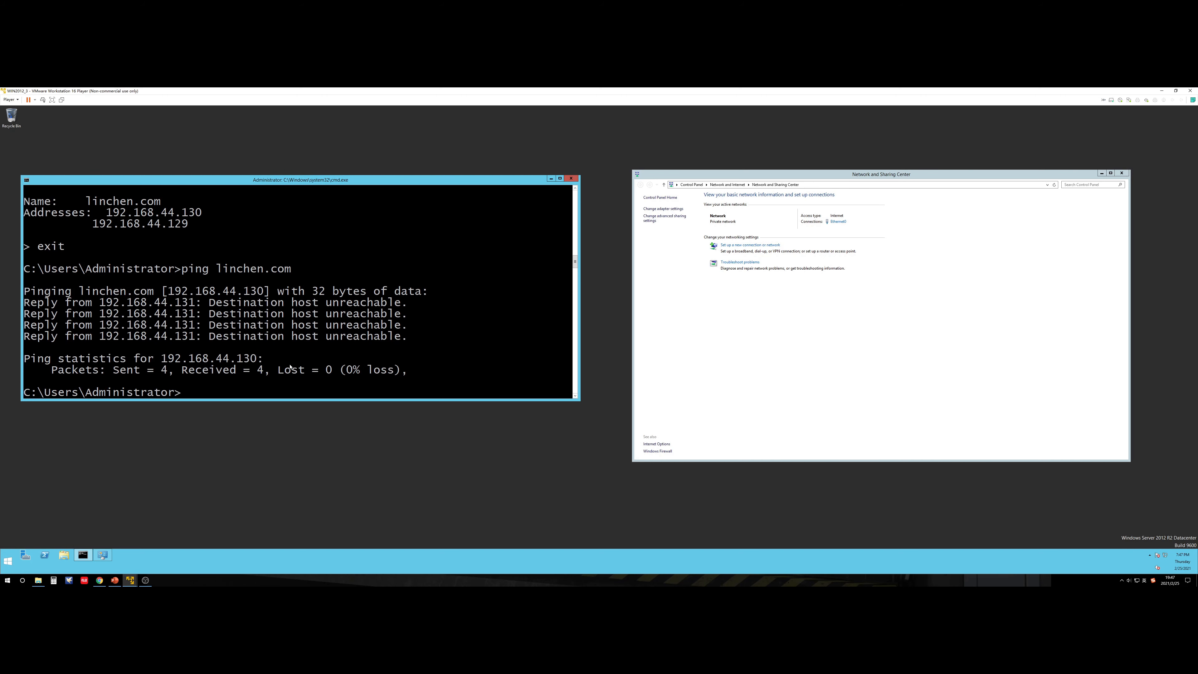
Step: Ping 192.168.44.129 and get 4 replies with 0% loss
mouse_move(130, 579)
click(96, 538)
key(Up)
key(BackSpace)
key(BackSpace)
key(BackSpace)
key(BackSpace)
key(BackSpace)
key(BackSpace)
key(BackSpace)
key(BackSpace)
key(BackSpace)
key(BackSpace)
key(BackSpace)
key(BackSpace)
text(192.168.7474)
key(BackSpace)
key(BackSpace)
key(BackSpace)
key(BackSpace)
text(44.129)
key(Return)
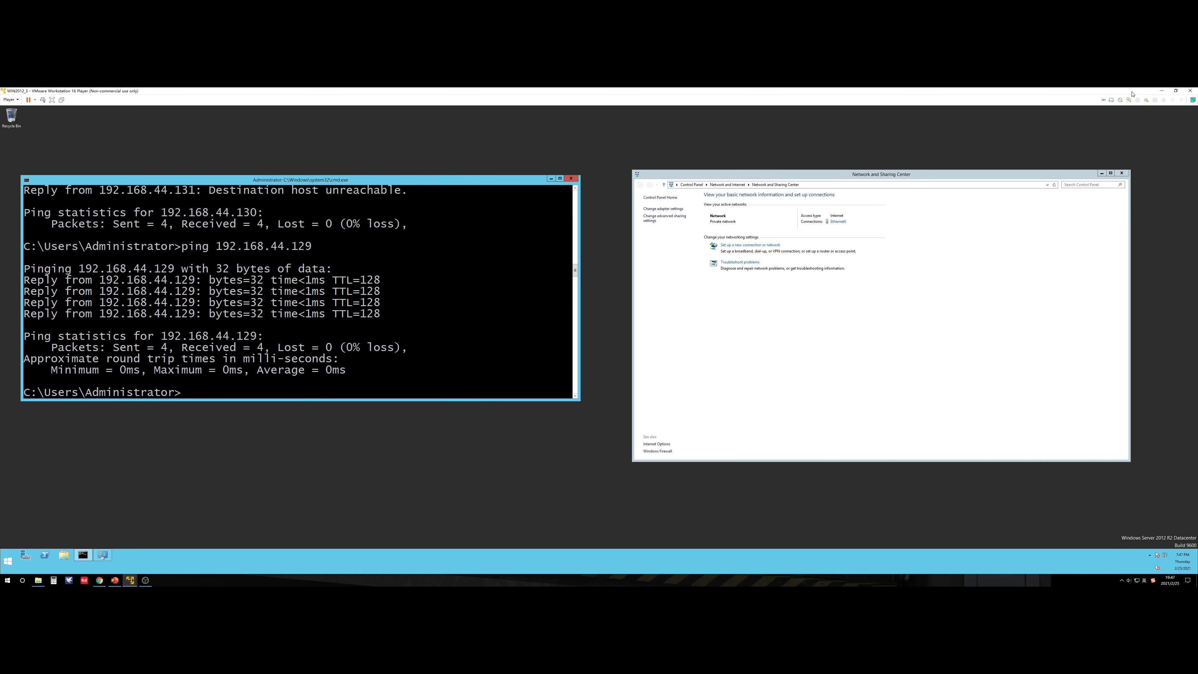
key(super+Left)
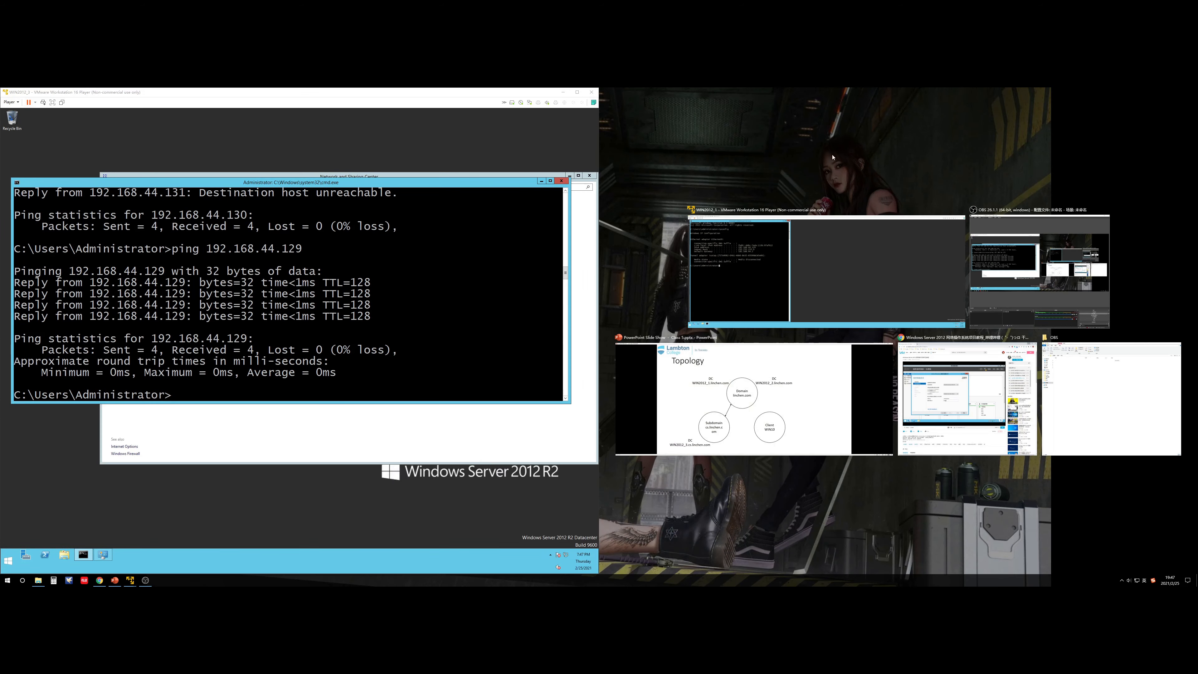
Step: Restore the VM window to full width and bring up the VMware Player library
click(867, 156)
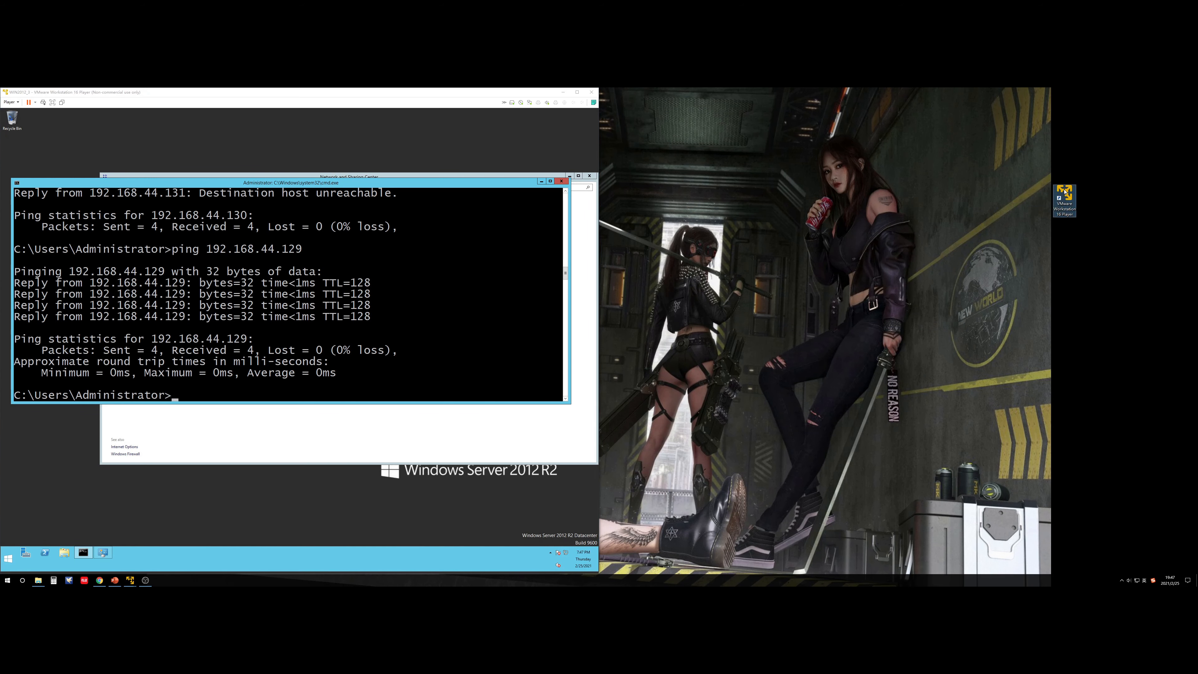
click(576, 92)
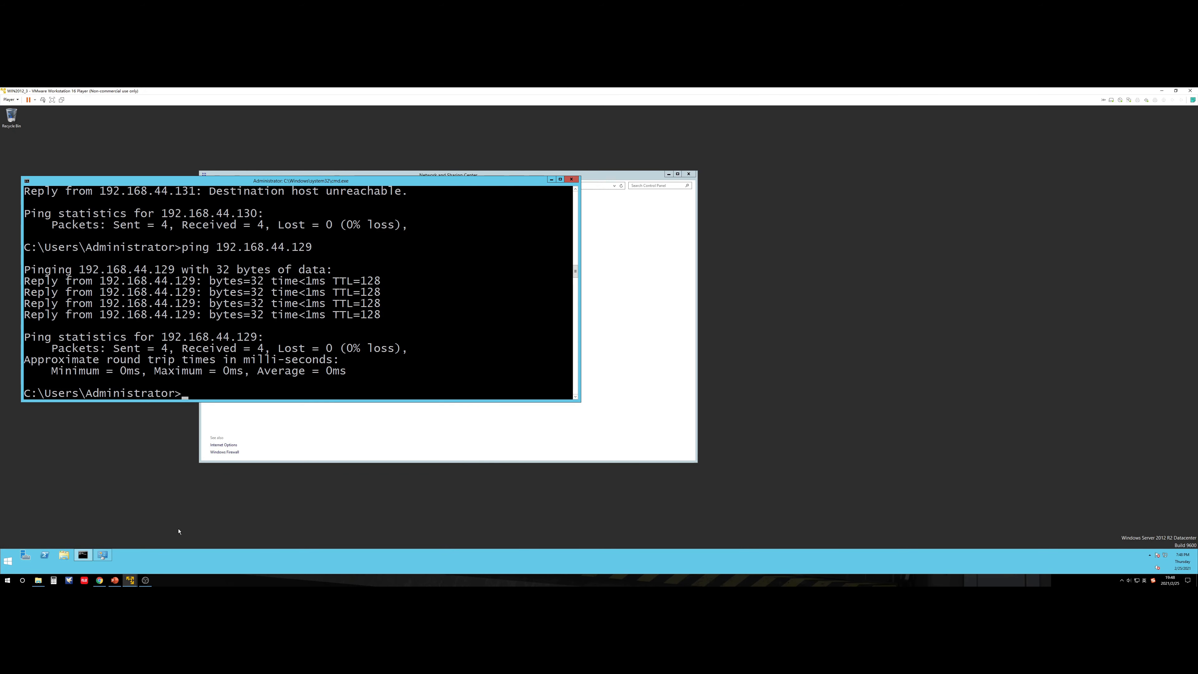
mouse_move(130, 579)
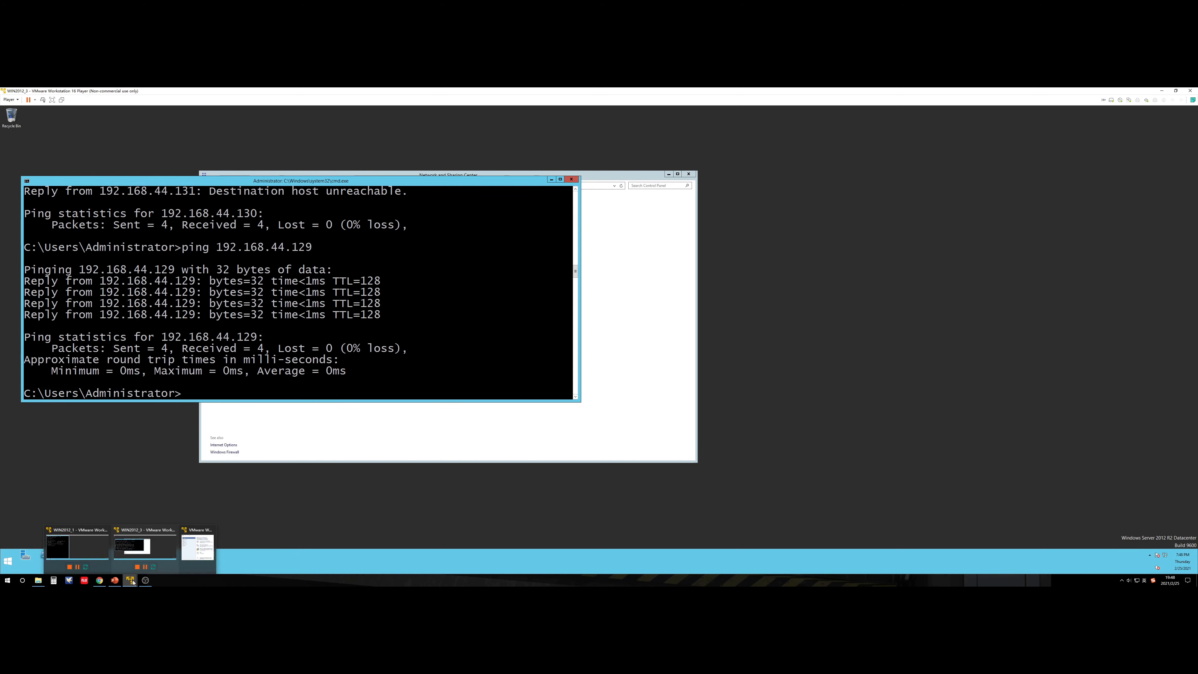
click(198, 548)
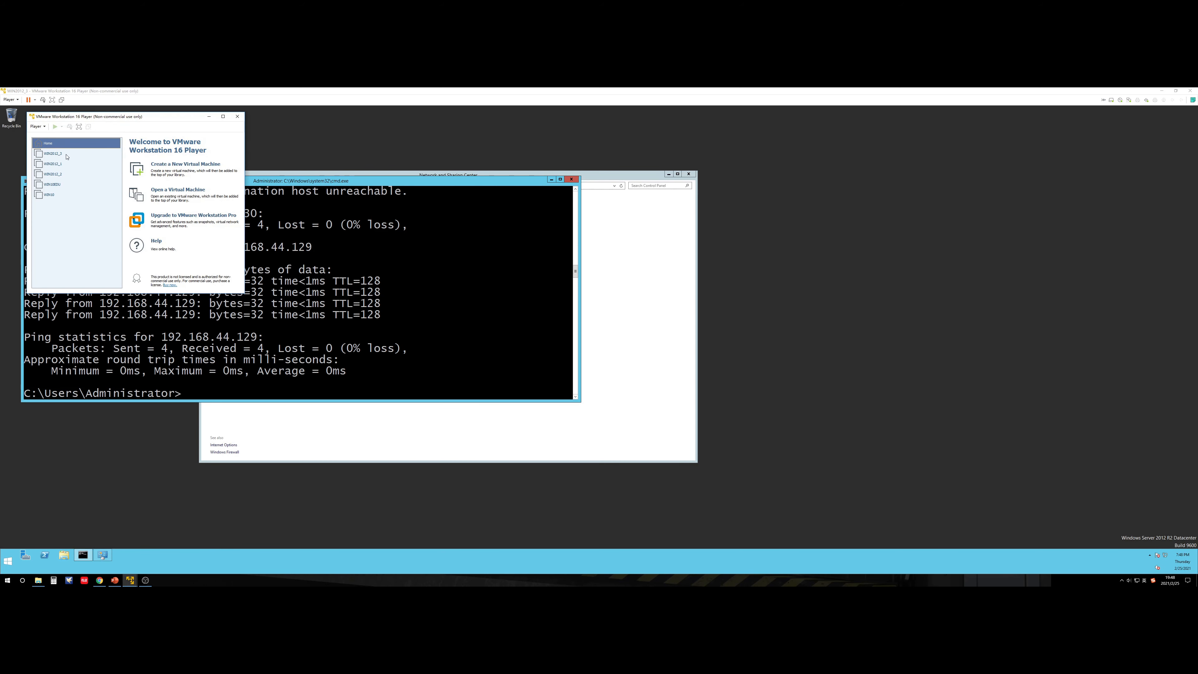
Step: Power on WIN2012_2, maximize it, and briefly check the Topology slide while it boots
click(61, 175)
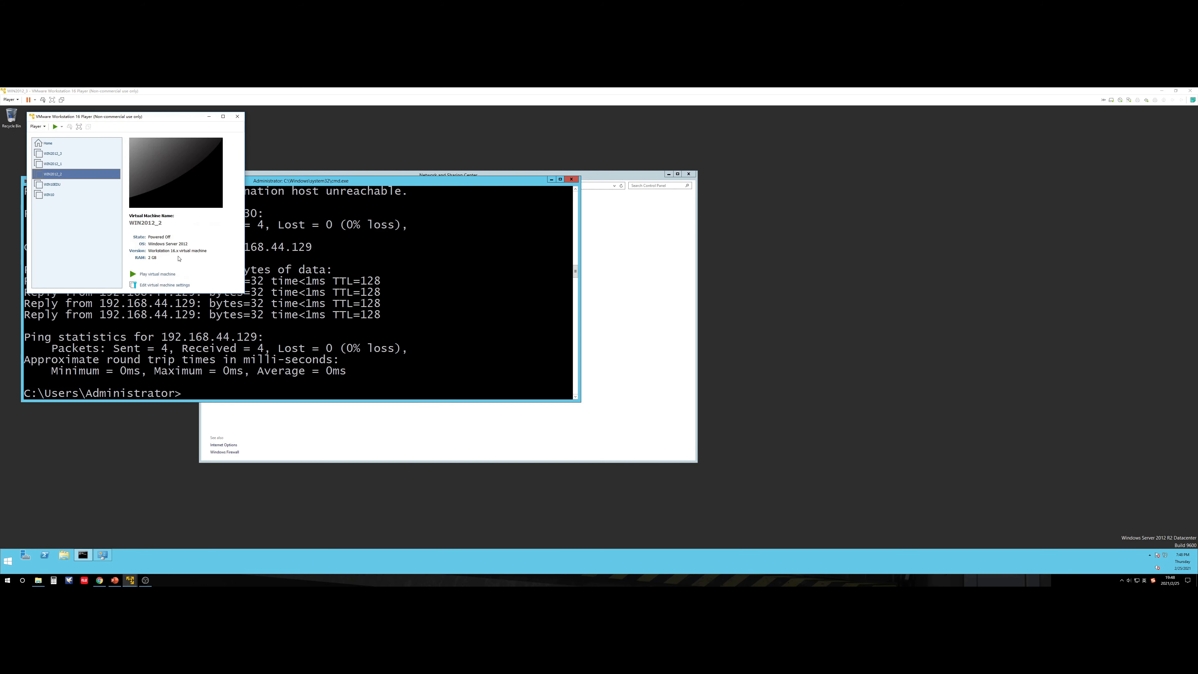
click(172, 276)
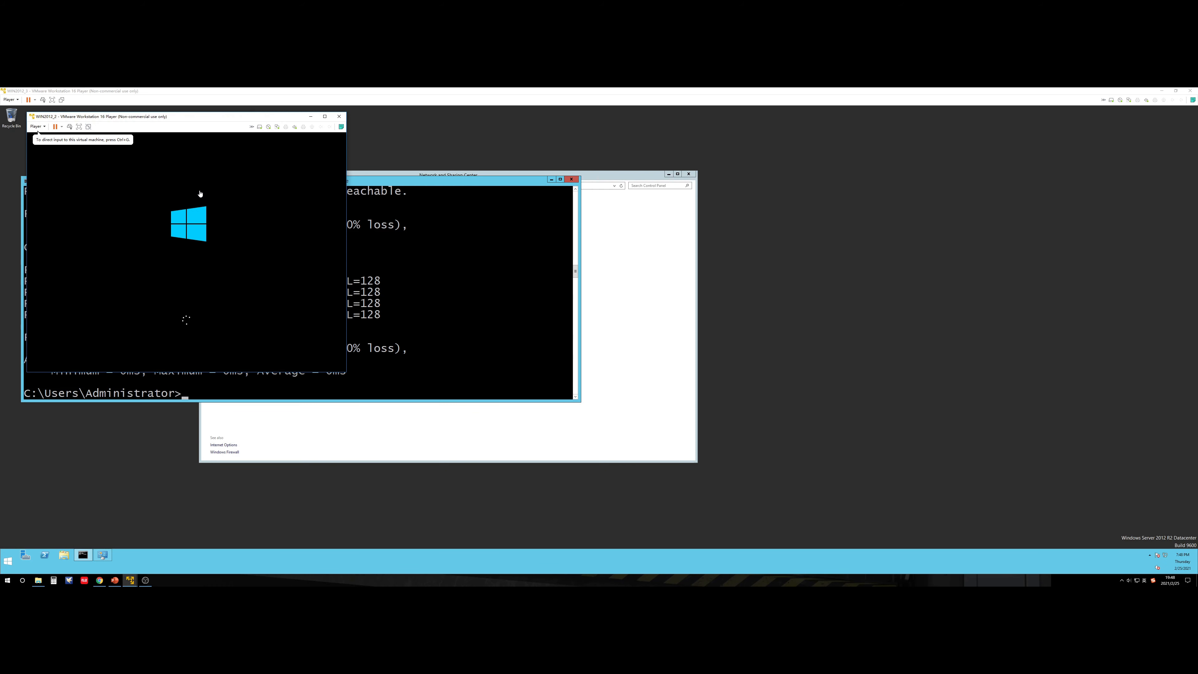
click(324, 116)
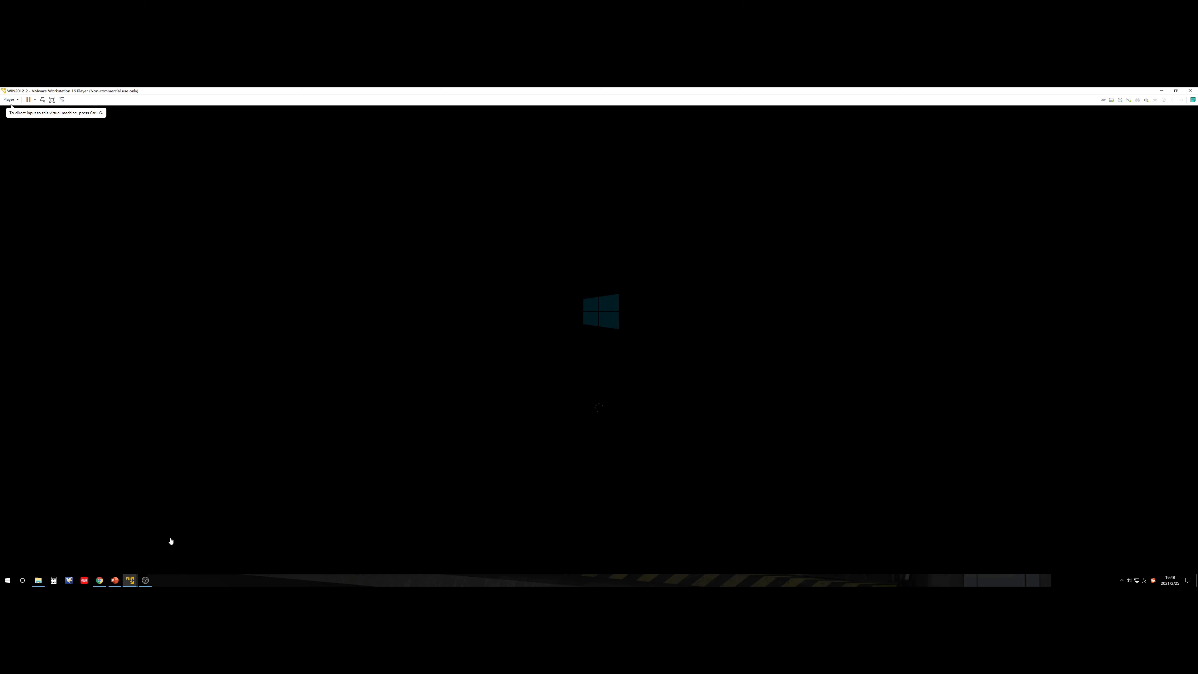
click(114, 580)
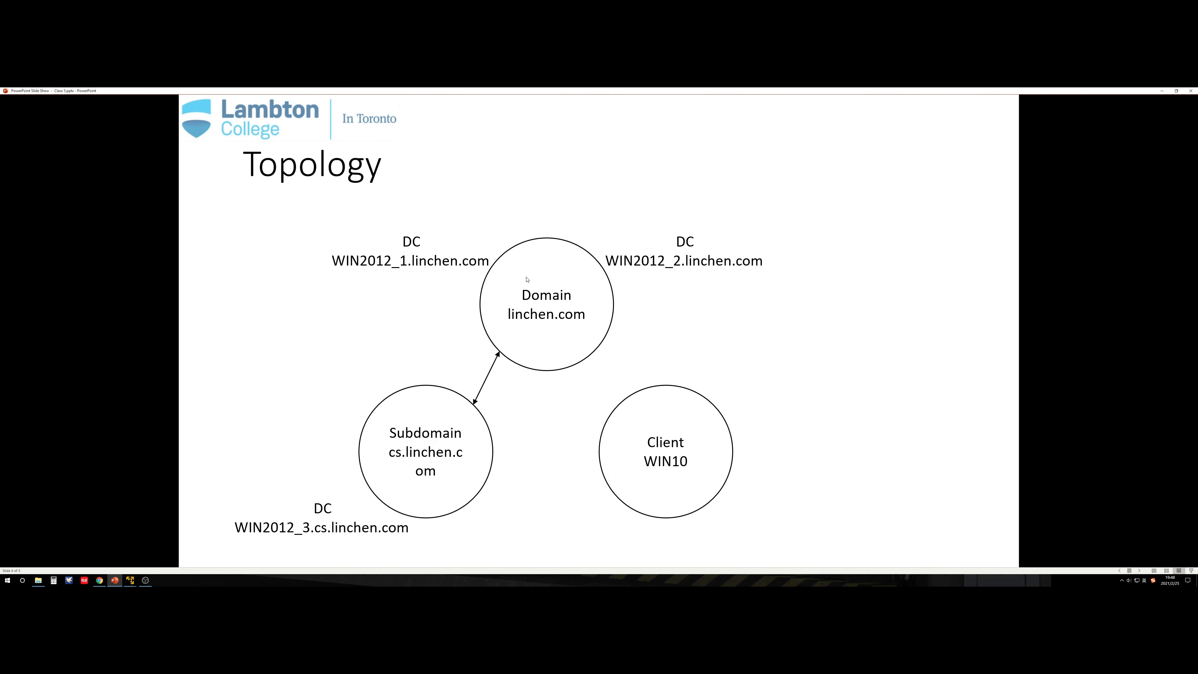
click(1161, 90)
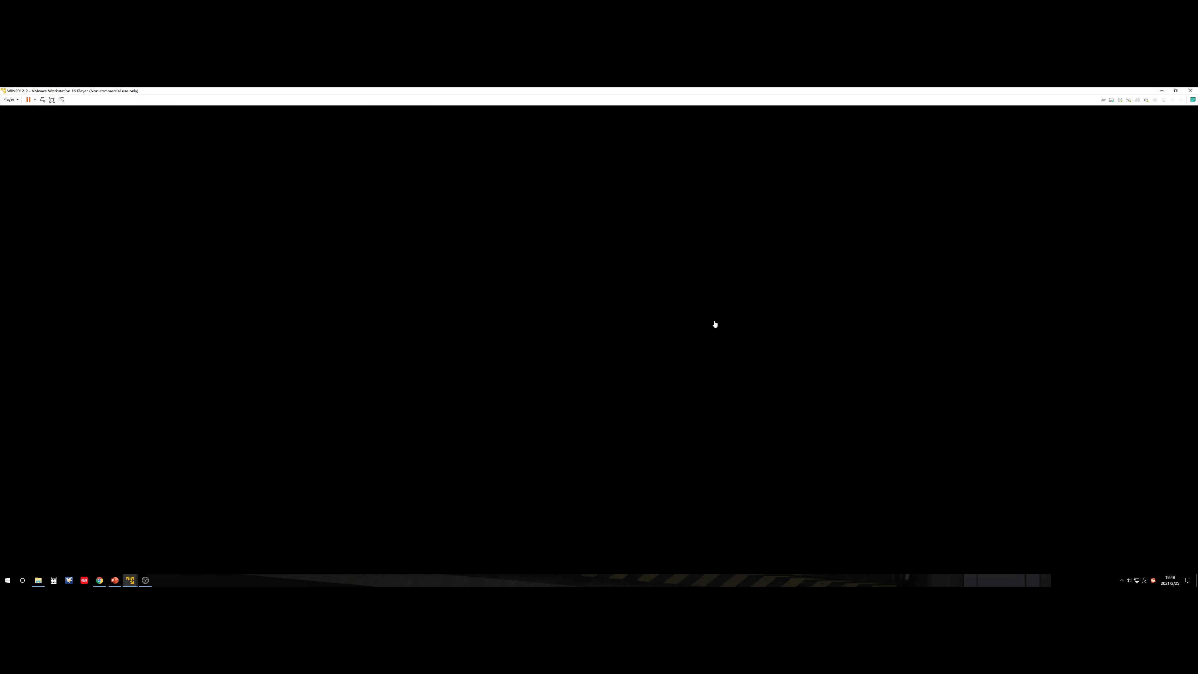
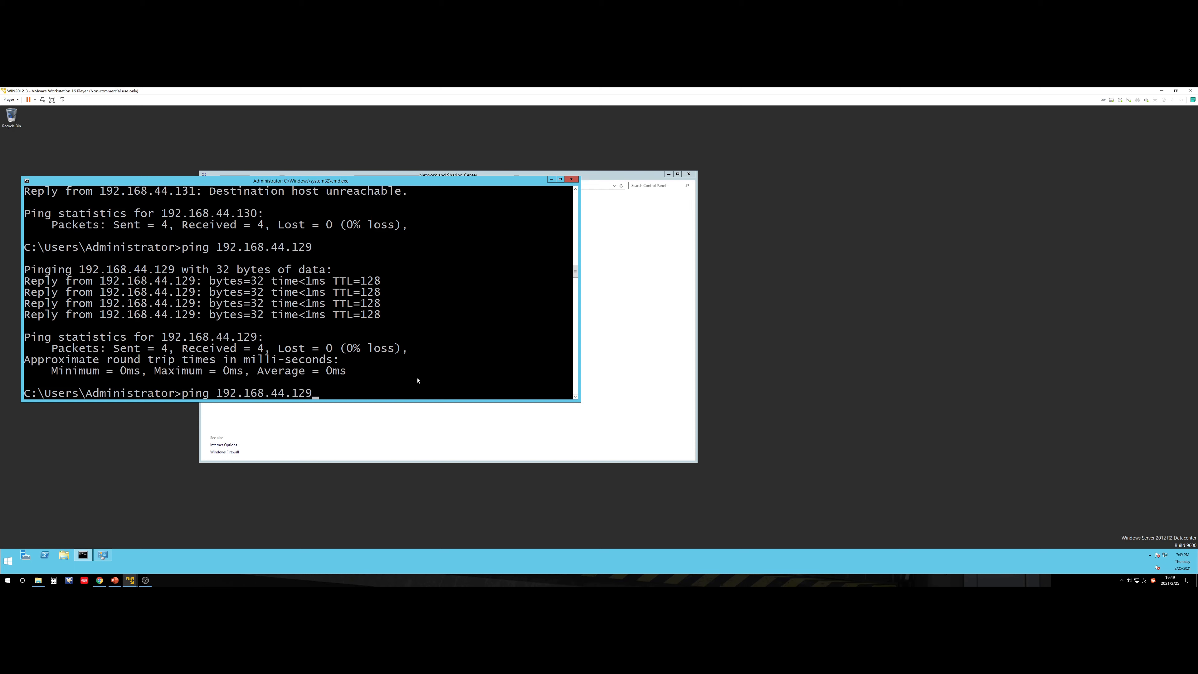
Step: Ping 192.168.44.130 and linchen.com successfully, then minimize the cmd and Network and Sharing Center windows
key(BackSpace)
key(BackSpace)
text(30)
key(Return)
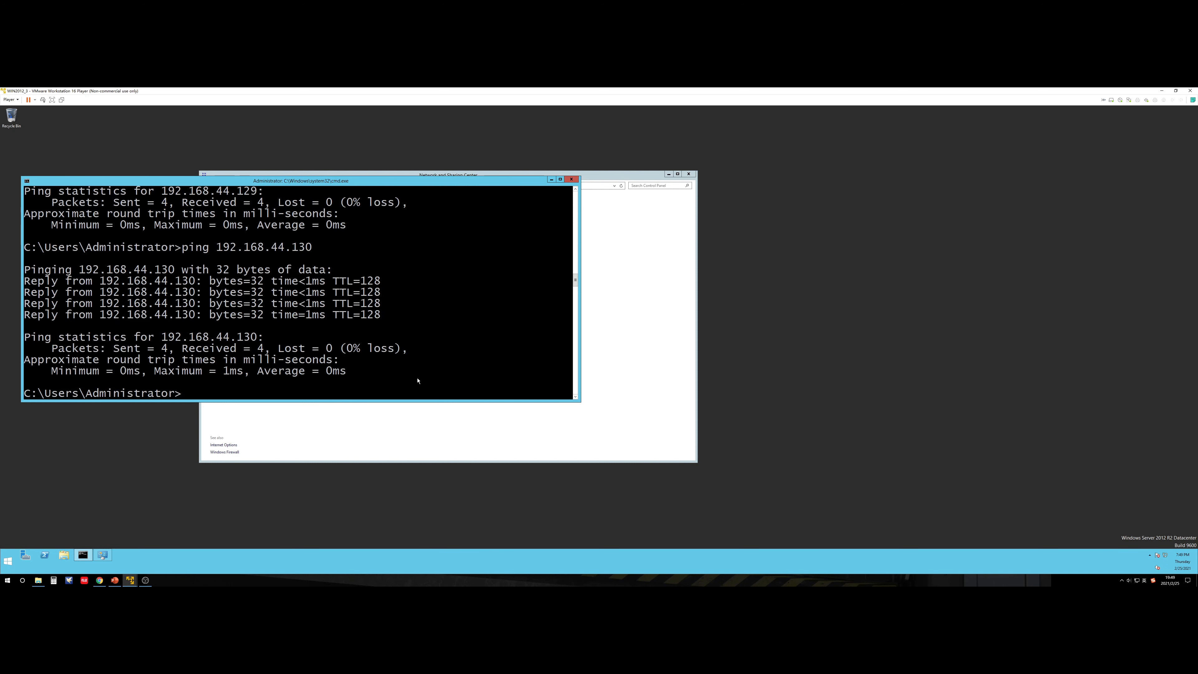
key(Up)
key(Up)
key(Up)
key(Return)
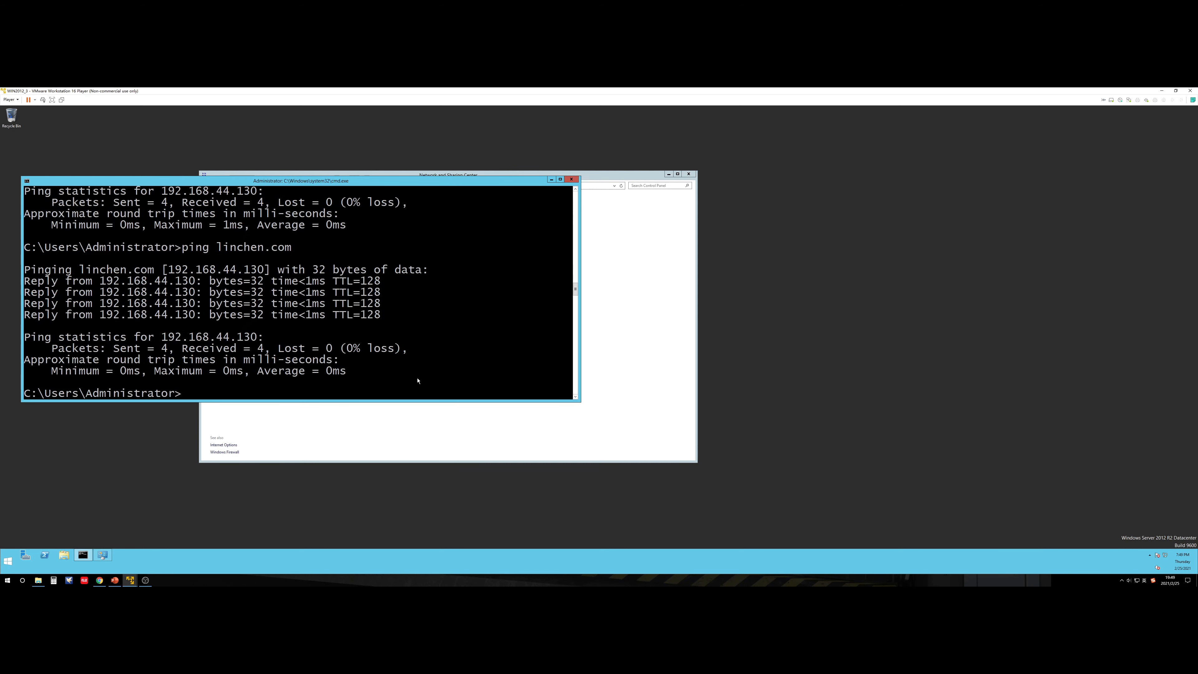
click(550, 180)
click(668, 174)
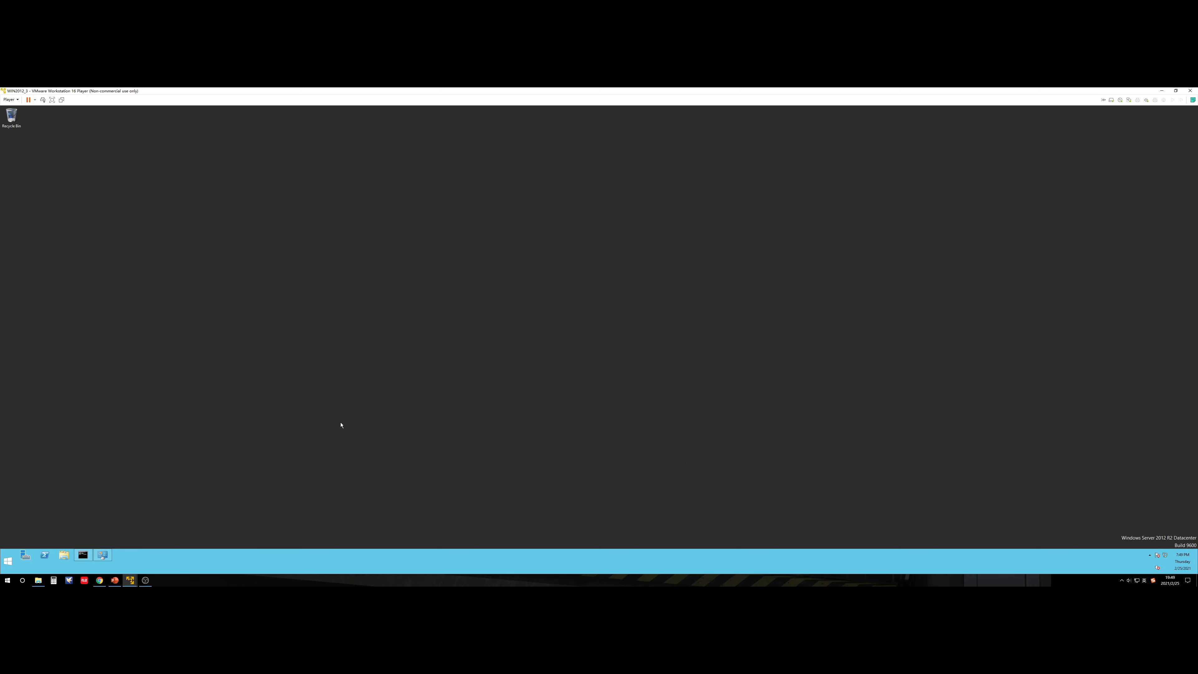
Step: Start Add Roles and Features from Server Manager, keeping role-based installation on this server
click(25, 556)
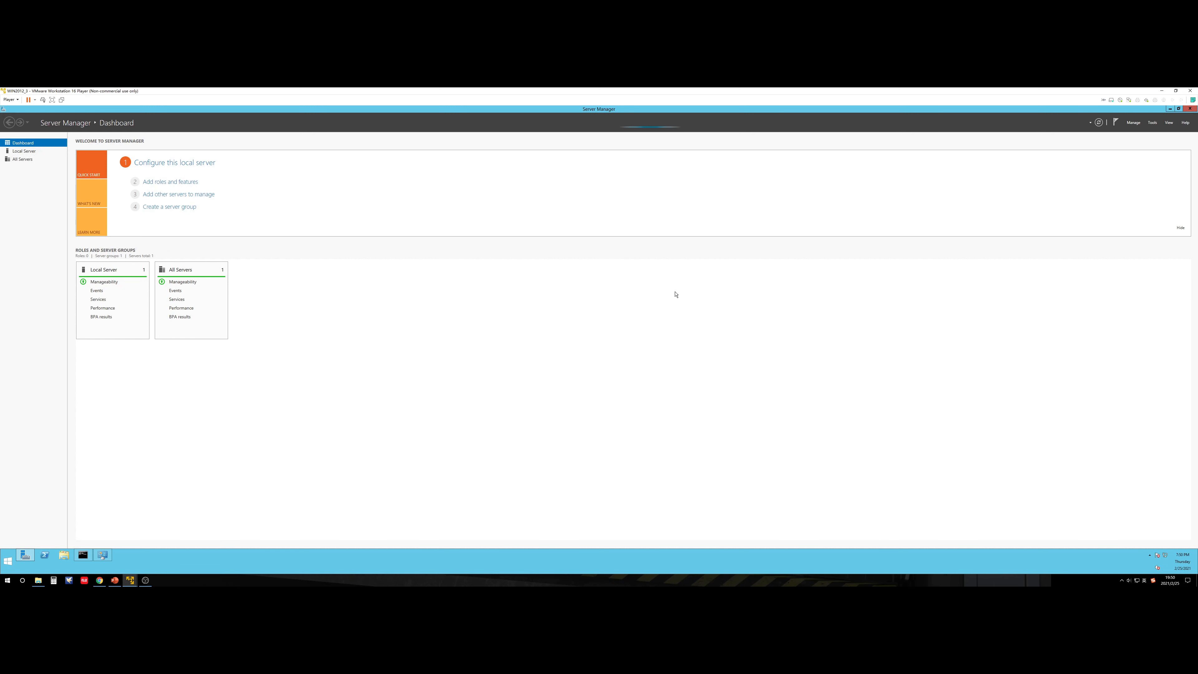
click(1131, 123)
click(1151, 132)
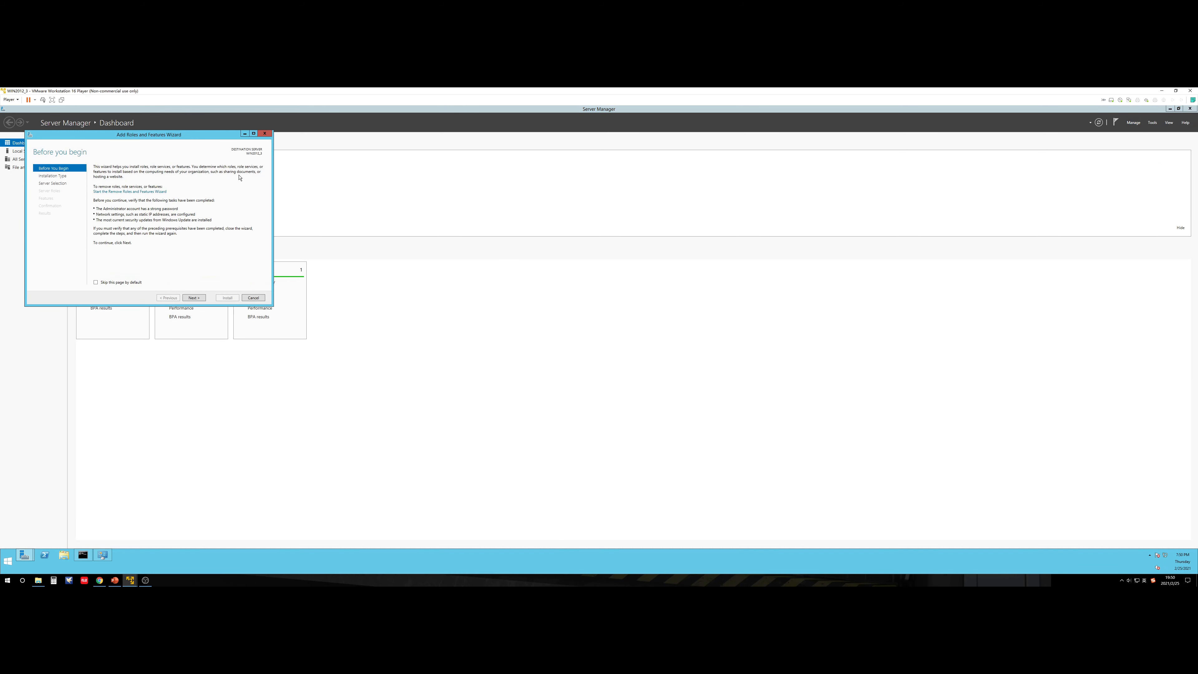
drag(190, 140, 637, 309)
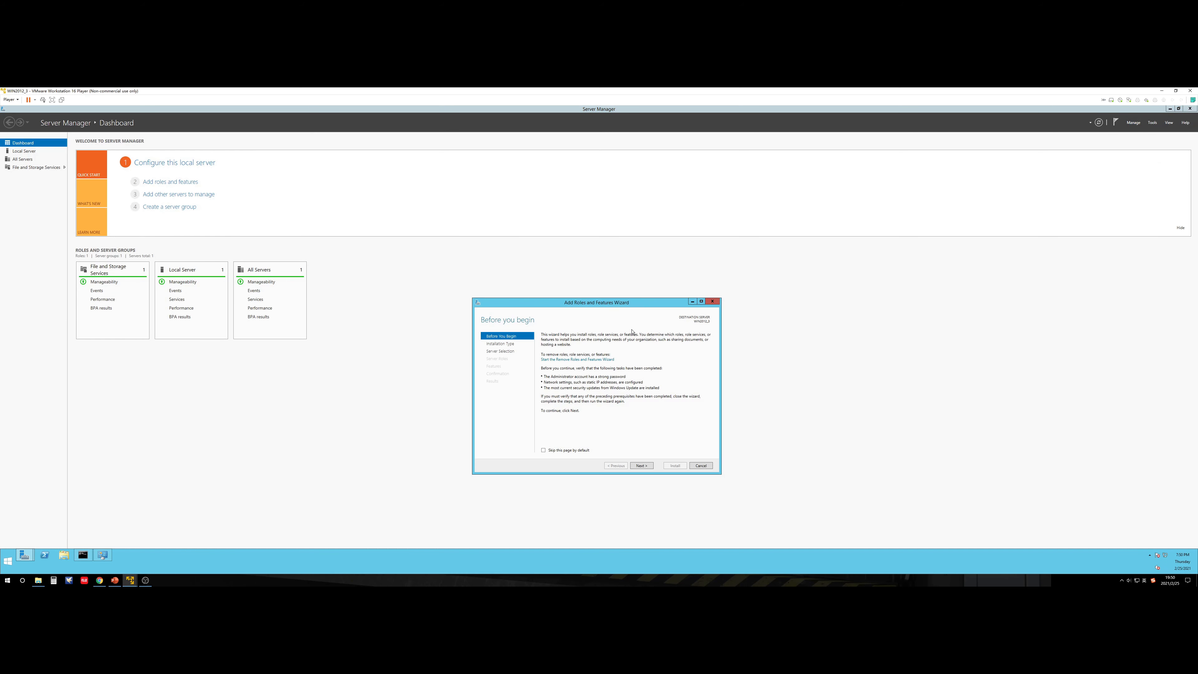
click(646, 466)
click(647, 465)
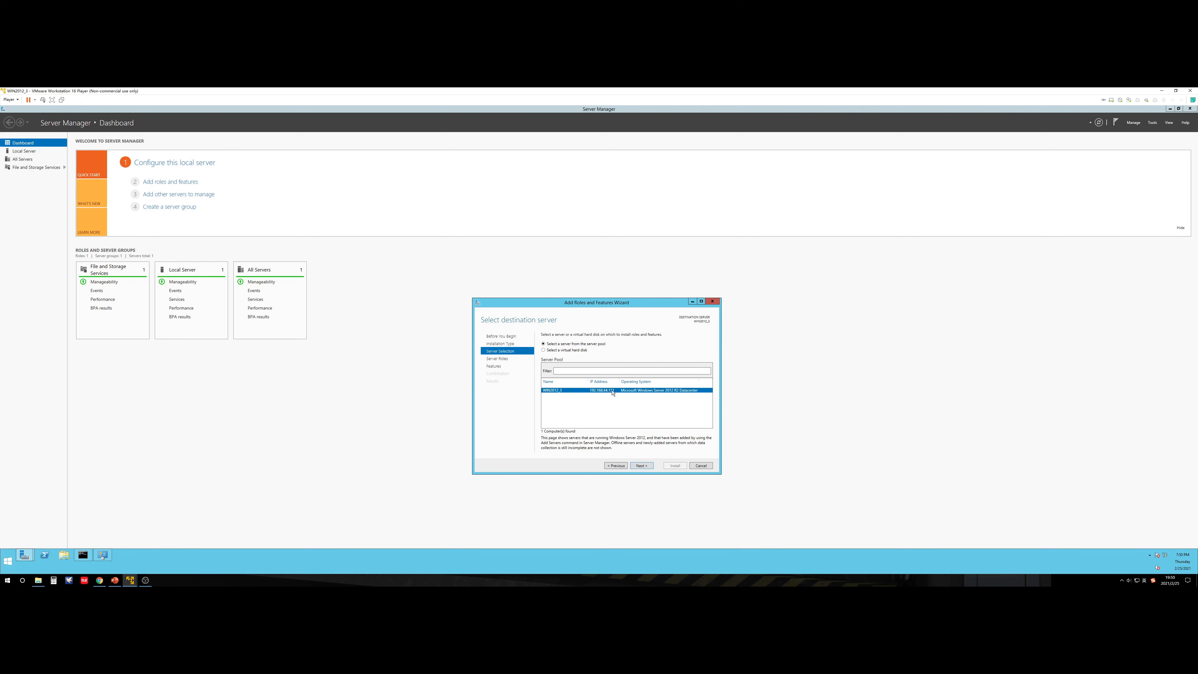
click(641, 465)
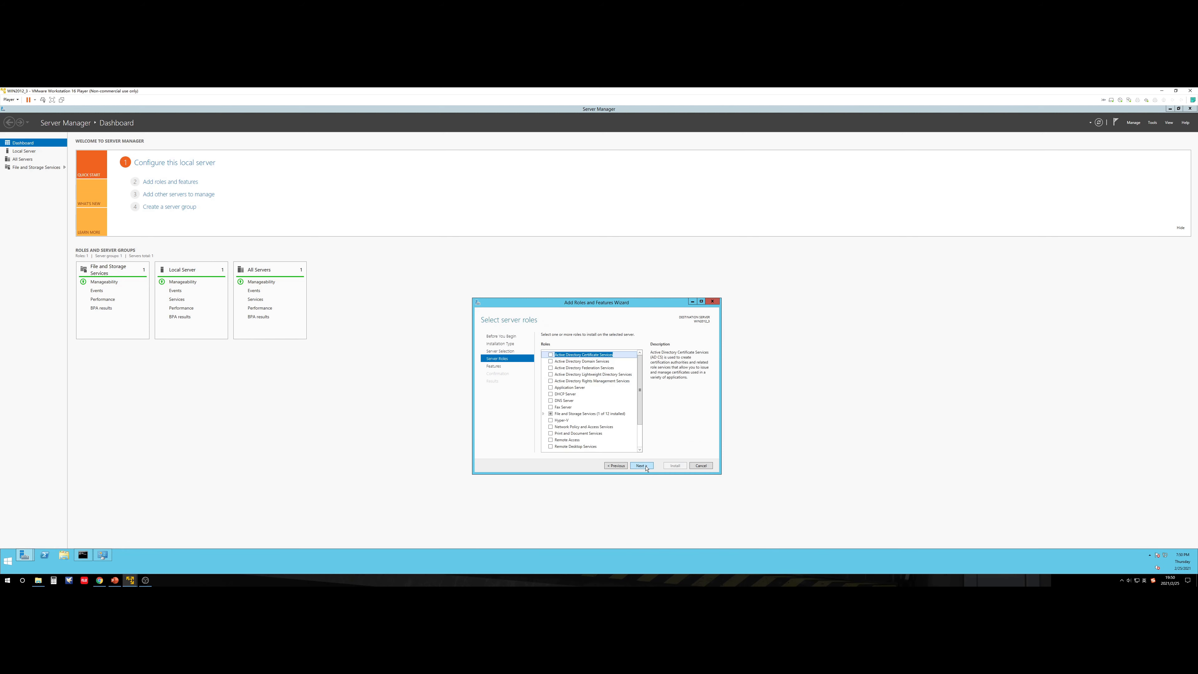
Step: Select Active Directory Domain Services and DNS Server with their required features, and advance to confirmation
click(582, 361)
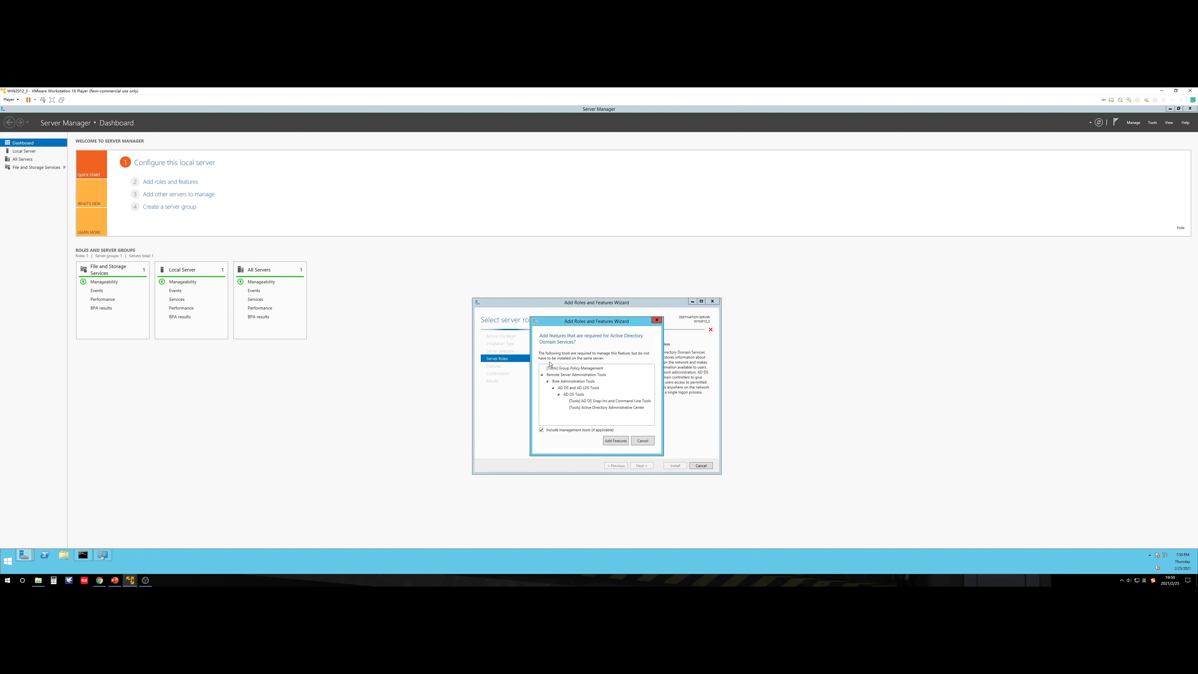
click(615, 441)
click(594, 403)
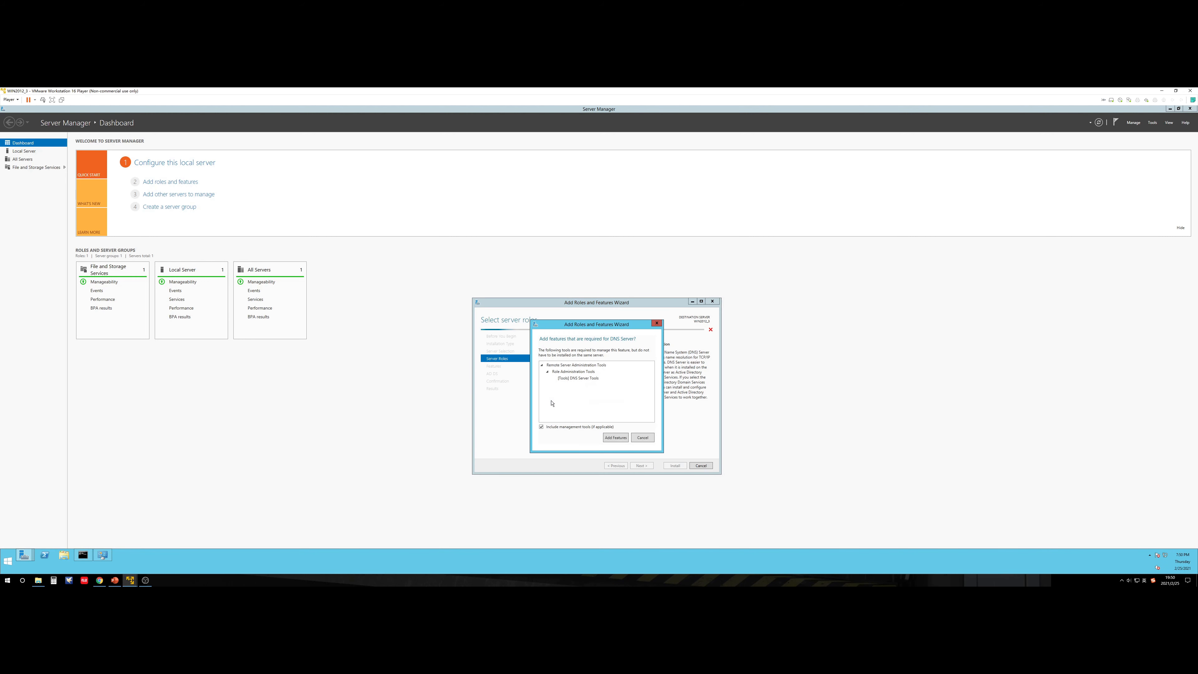
click(613, 438)
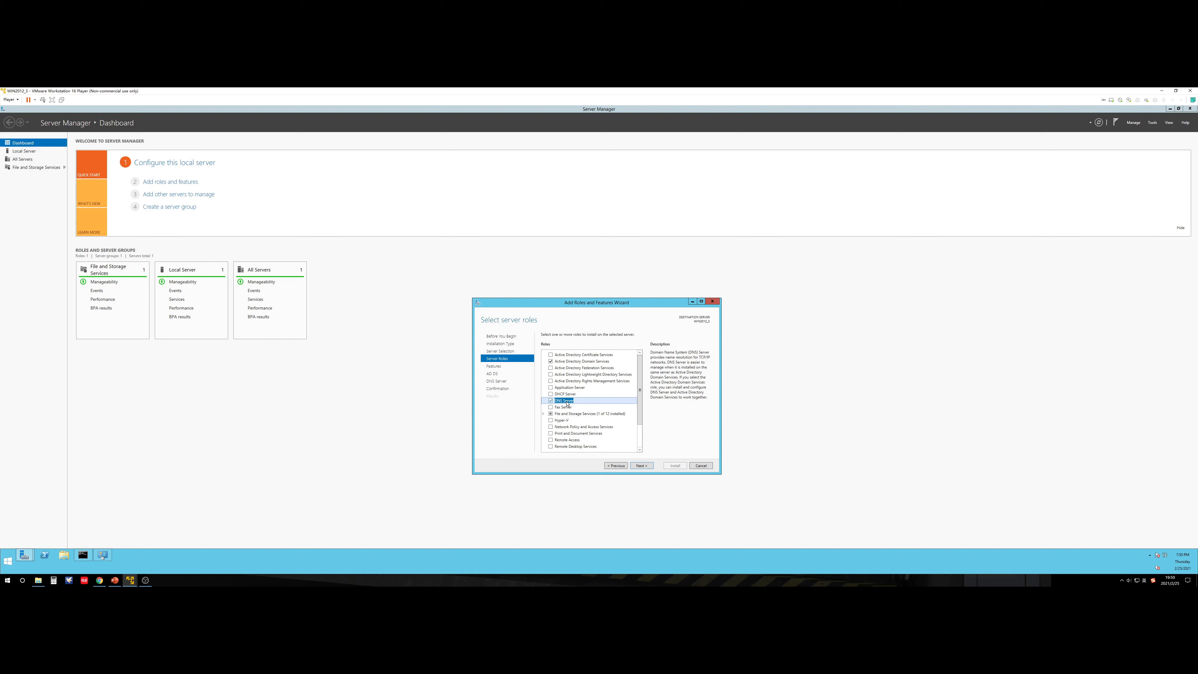
click(644, 465)
click(646, 467)
click(647, 468)
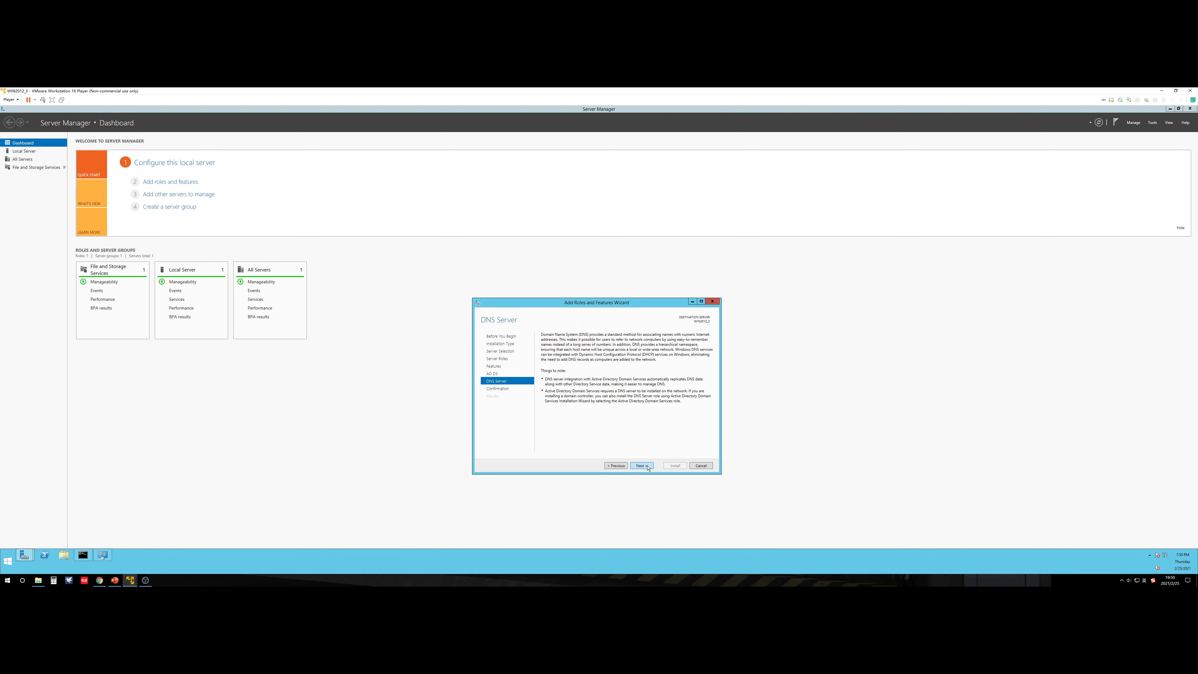
click(647, 468)
Step: Install the AD DS and DNS Server roles and wait for the installation to succeed
click(671, 465)
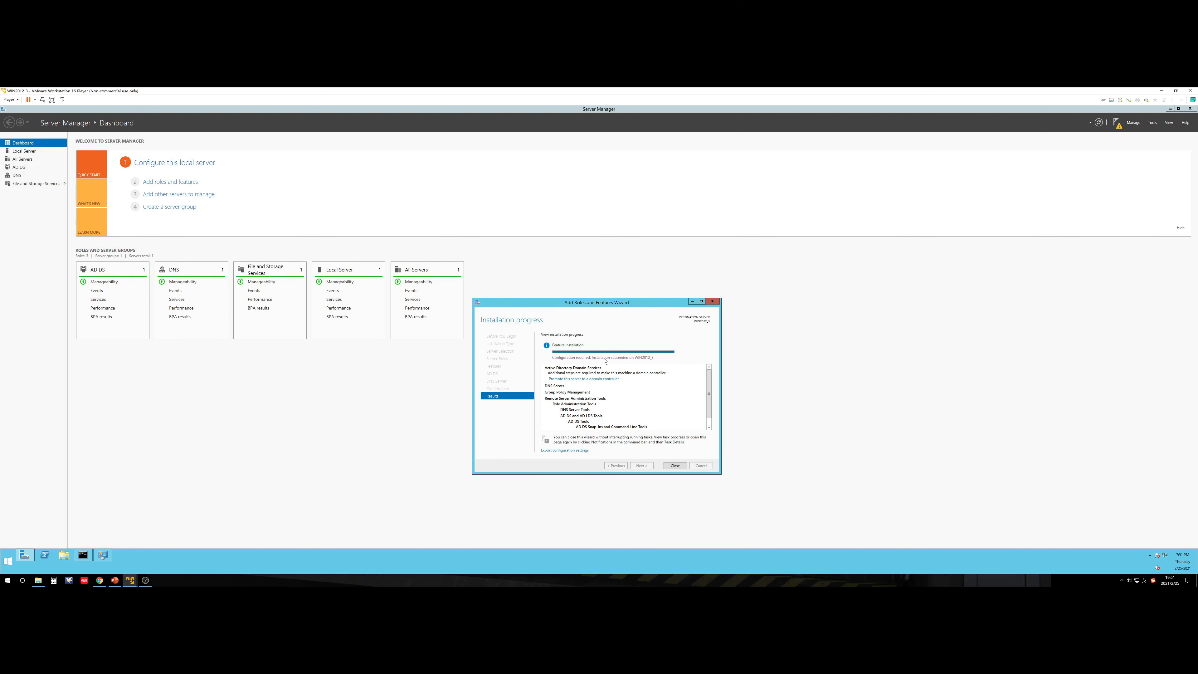
Step: Close the roles wizard and launch 'Promote this server to a domain controller' from notifications
click(674, 466)
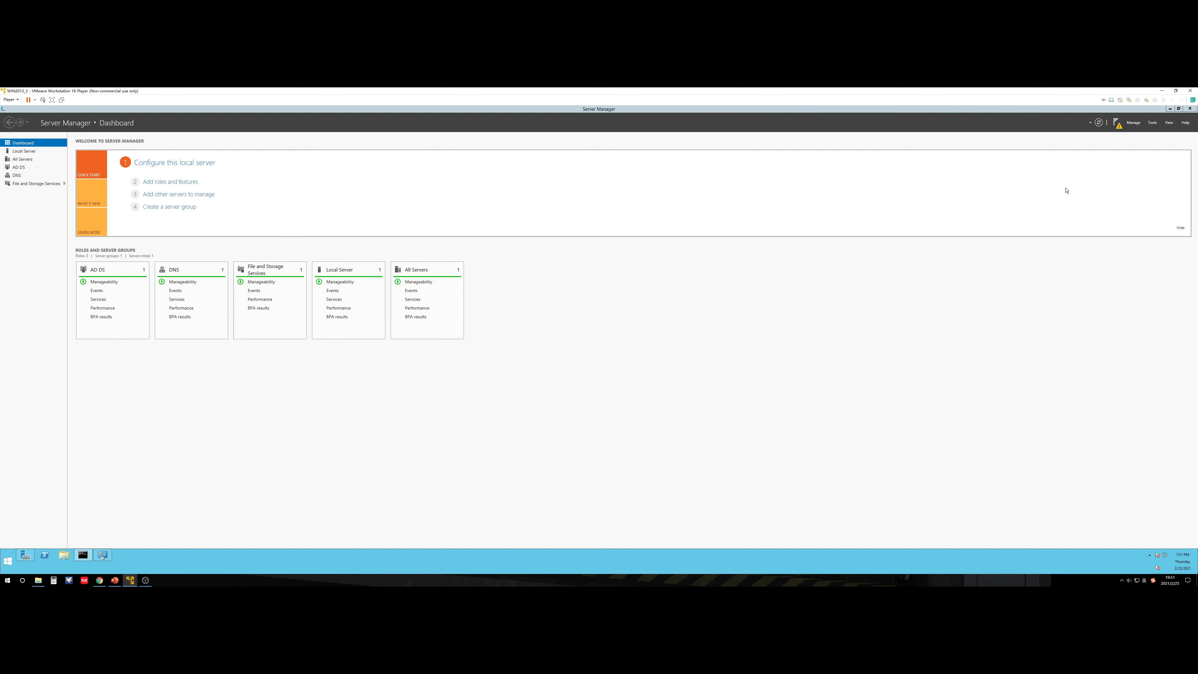
click(1120, 125)
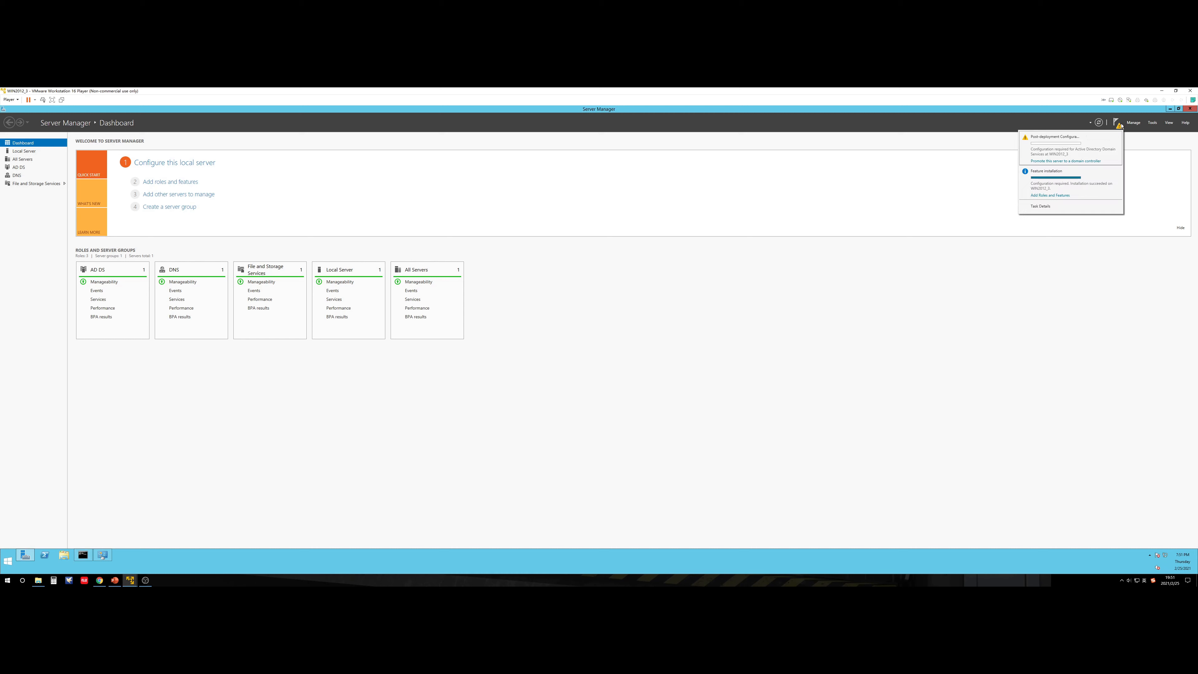
click(1081, 161)
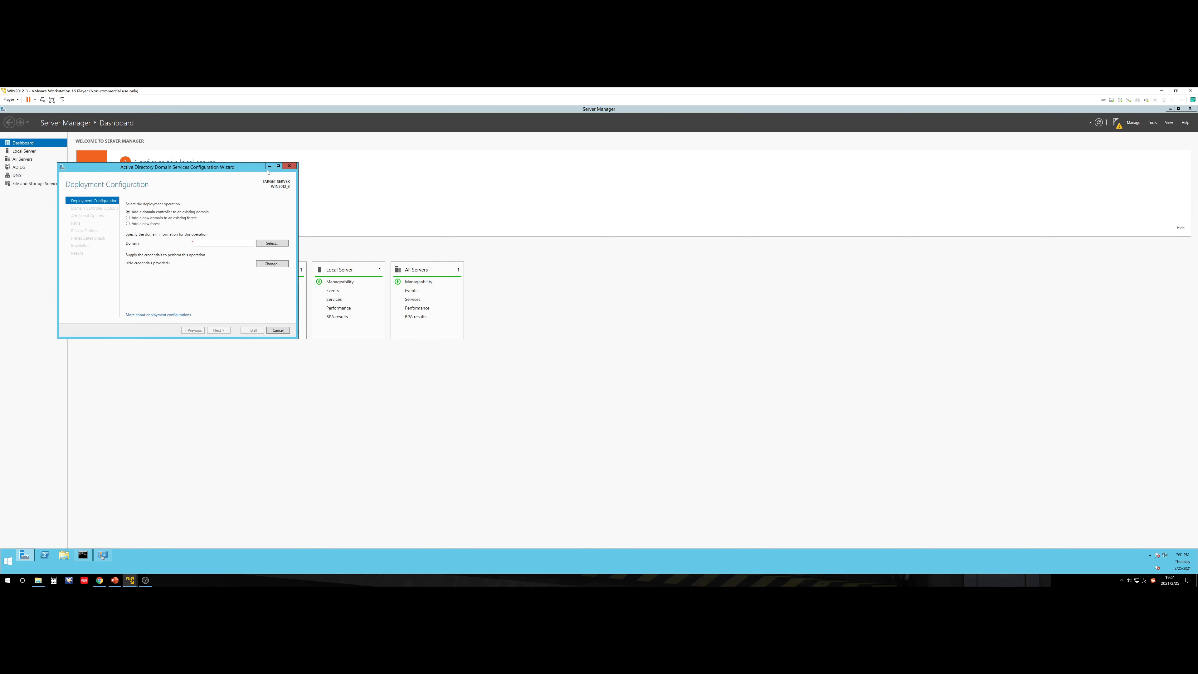
drag(241, 170, 696, 266)
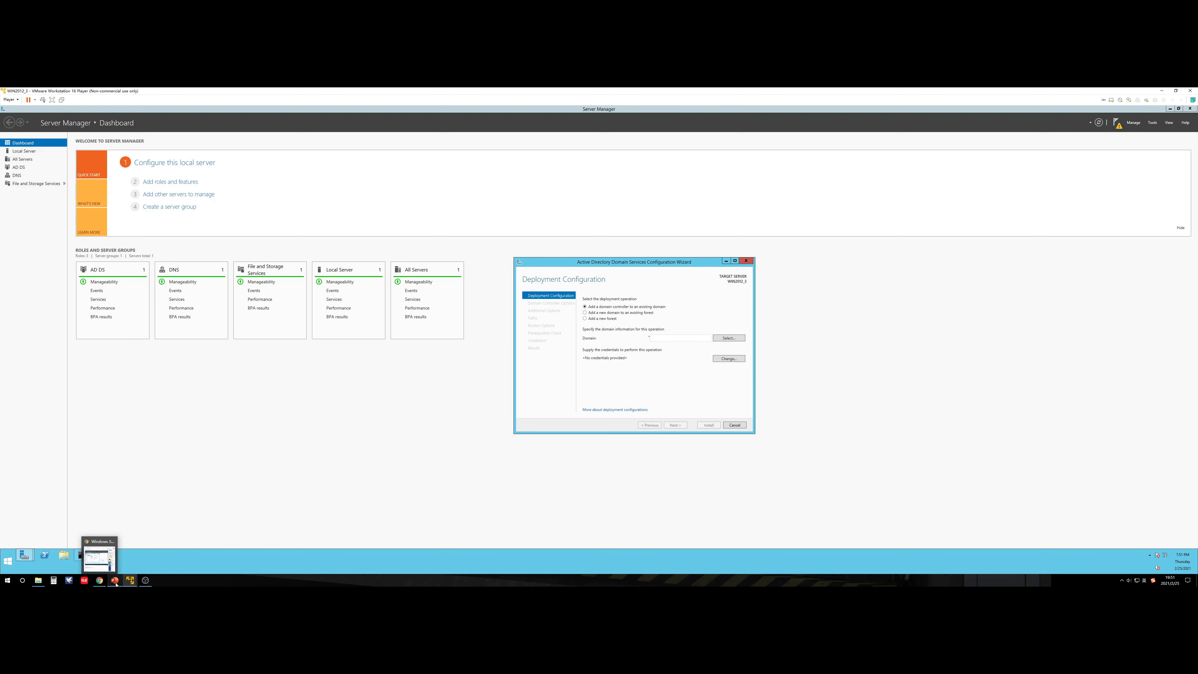
Step: Consult the Topology slide and choose 'Add a new domain to an existing forest'
click(118, 554)
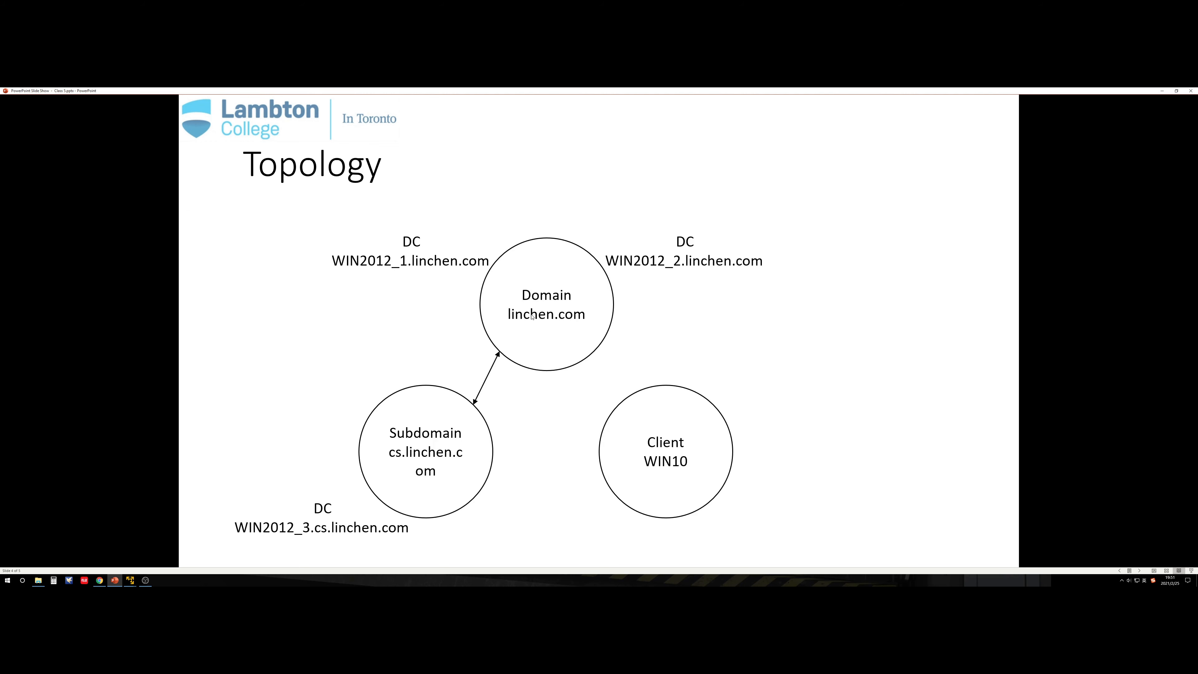
key(alt+Tab)
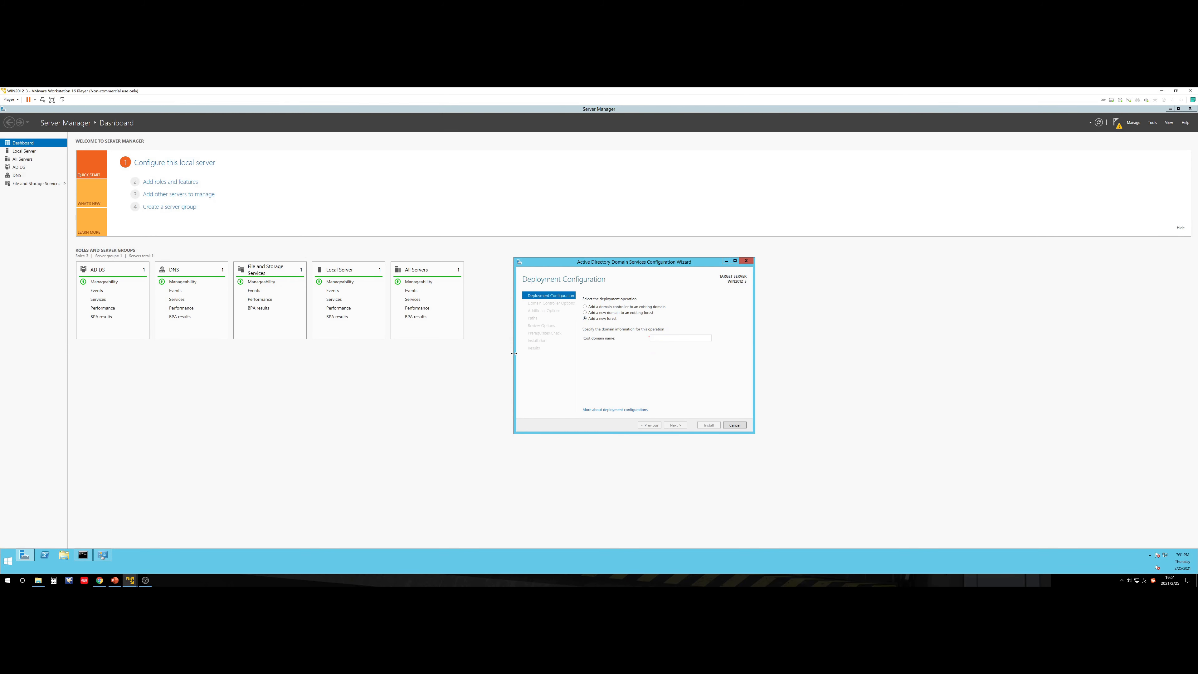
click(115, 579)
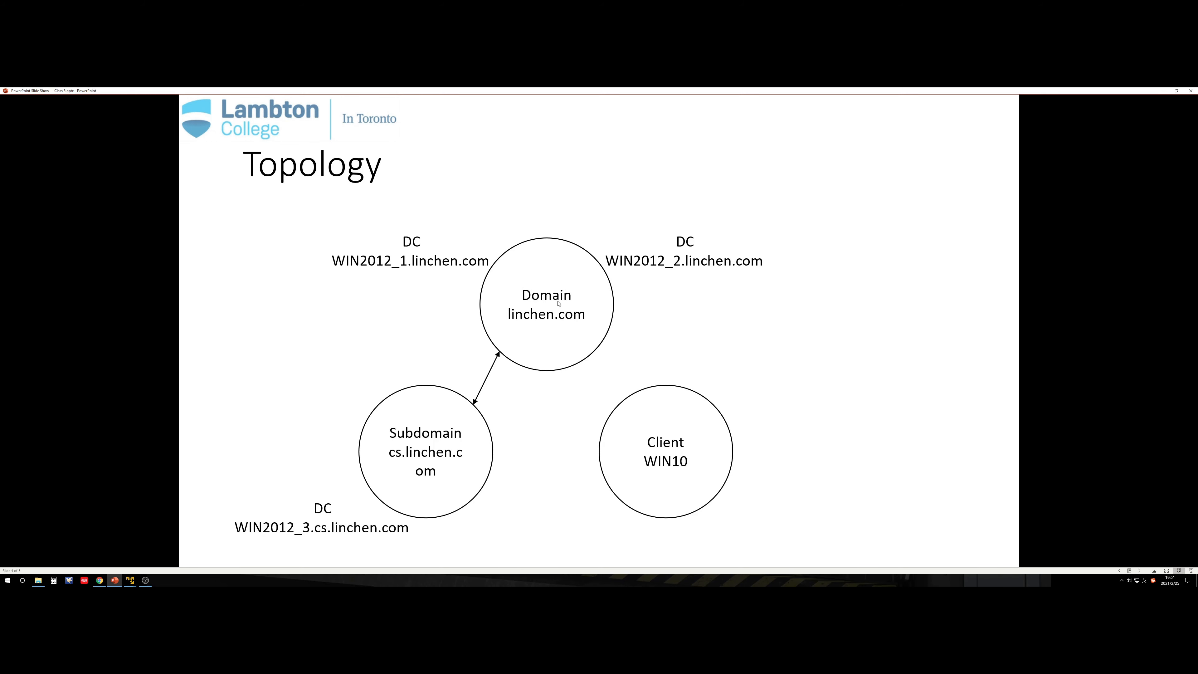
key(alt+Tab)
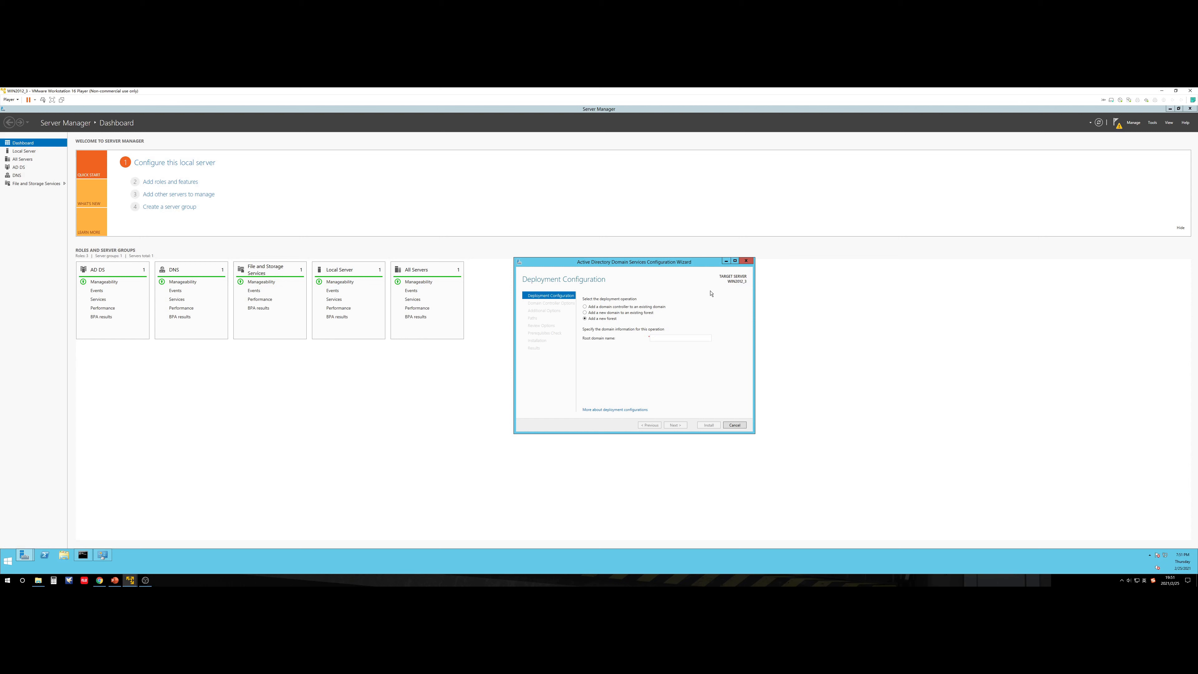
click(614, 313)
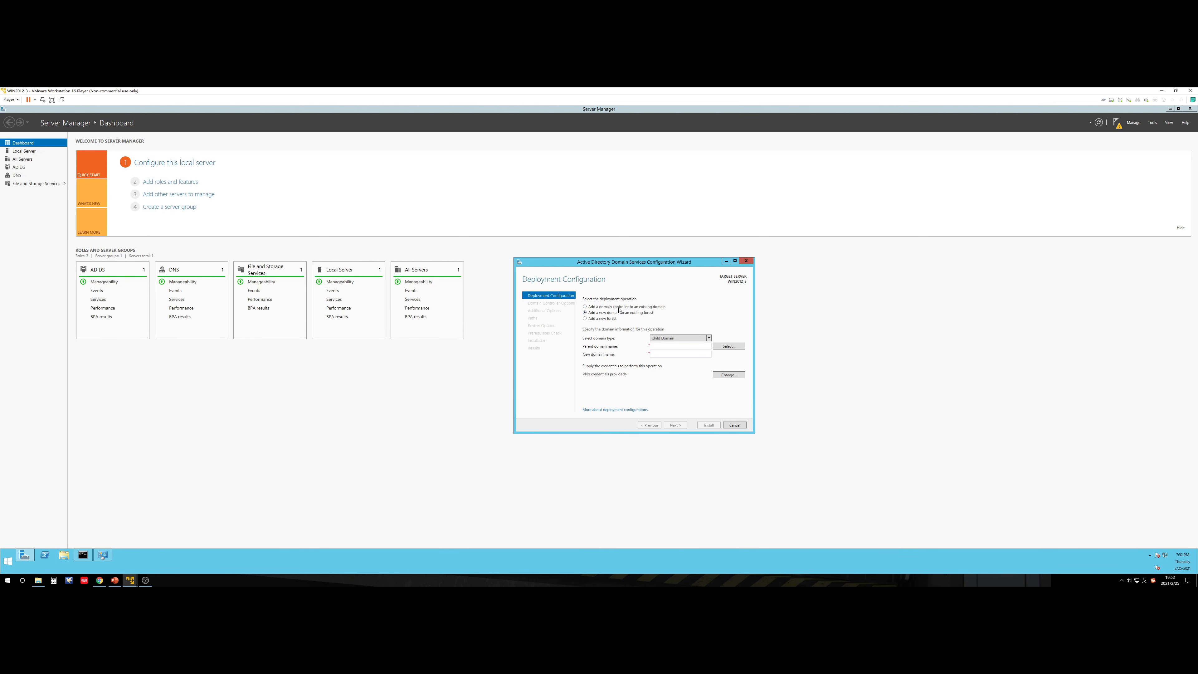
click(620, 308)
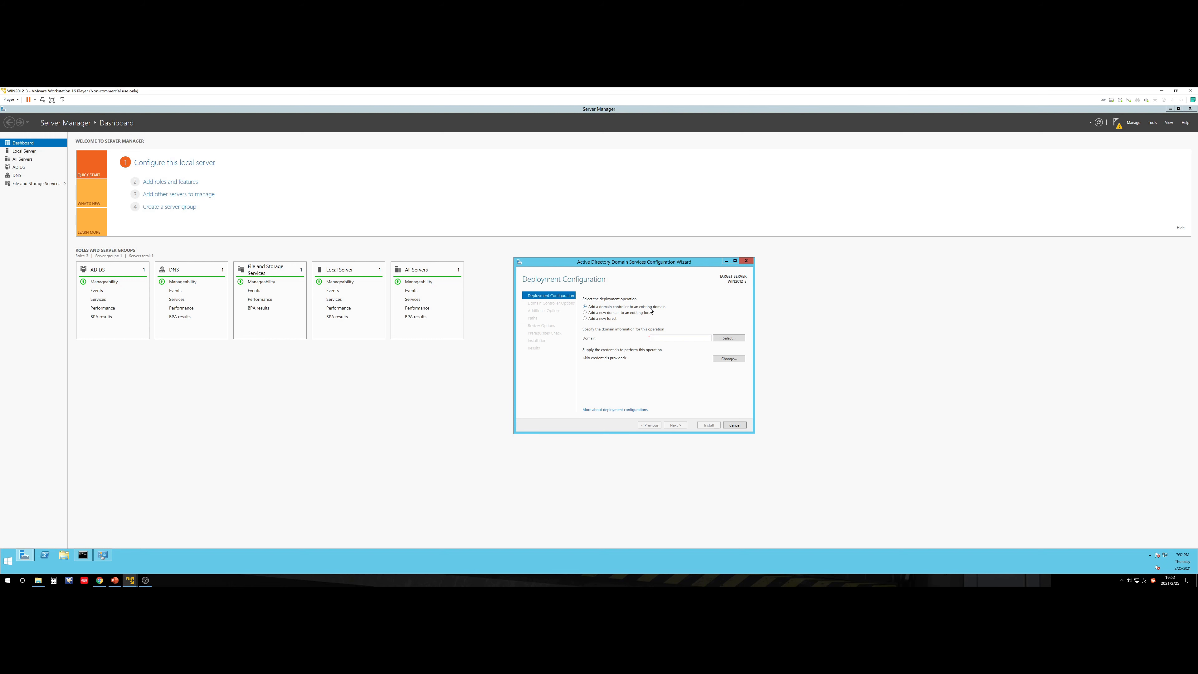
click(615, 313)
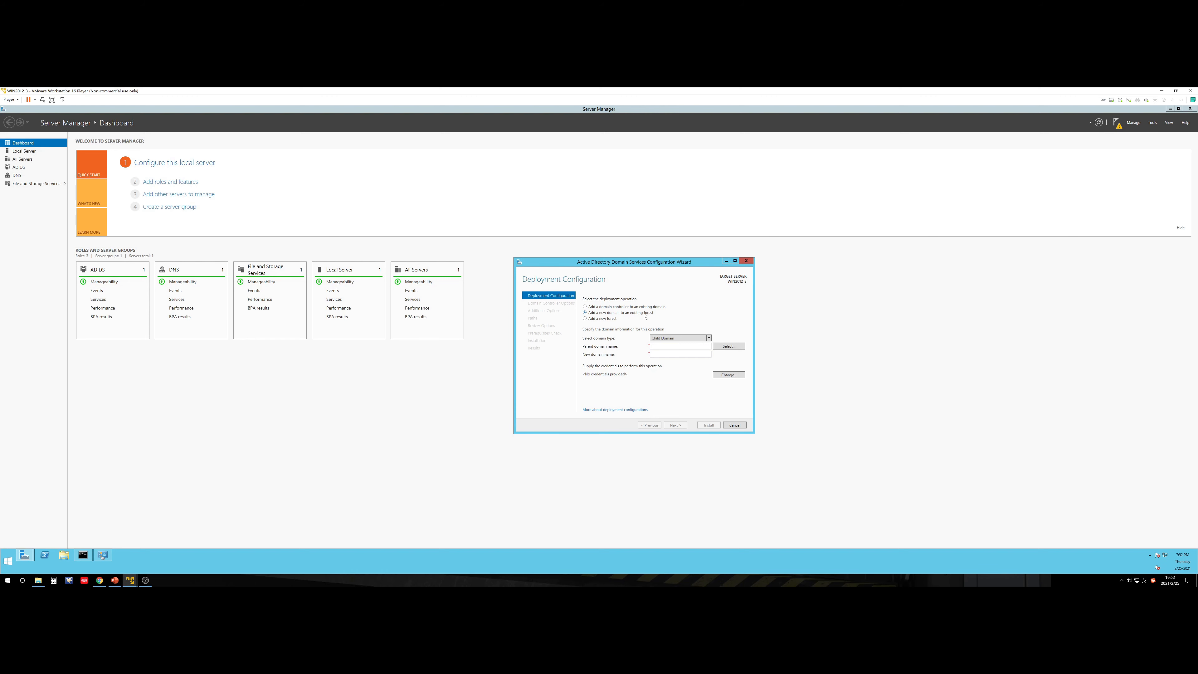
click(115, 578)
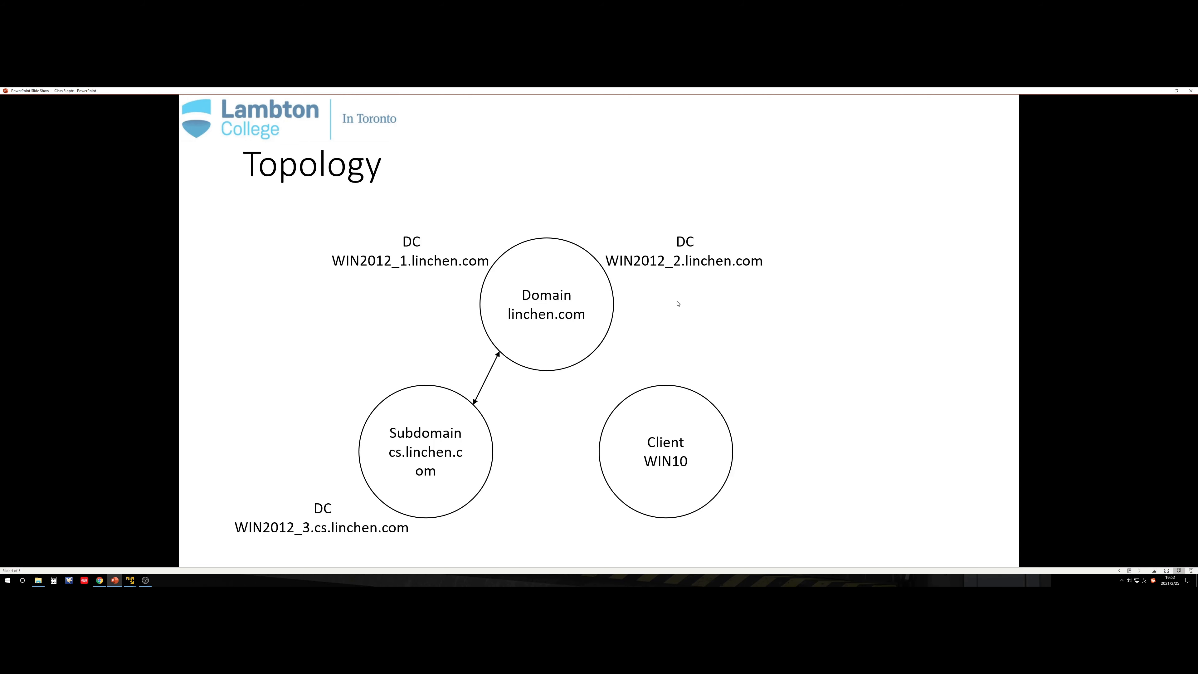
key(alt+Tab)
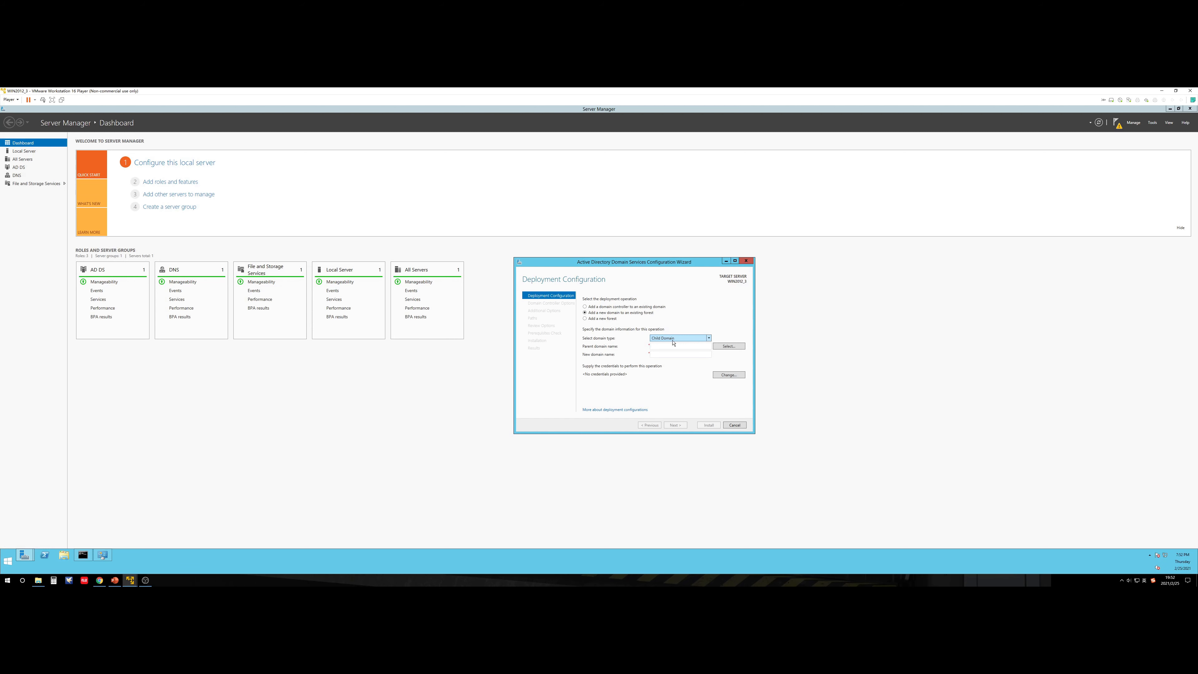
Step: Enter the linchen domain administrator credentials and pick linchen.com as the parent domain
click(728, 348)
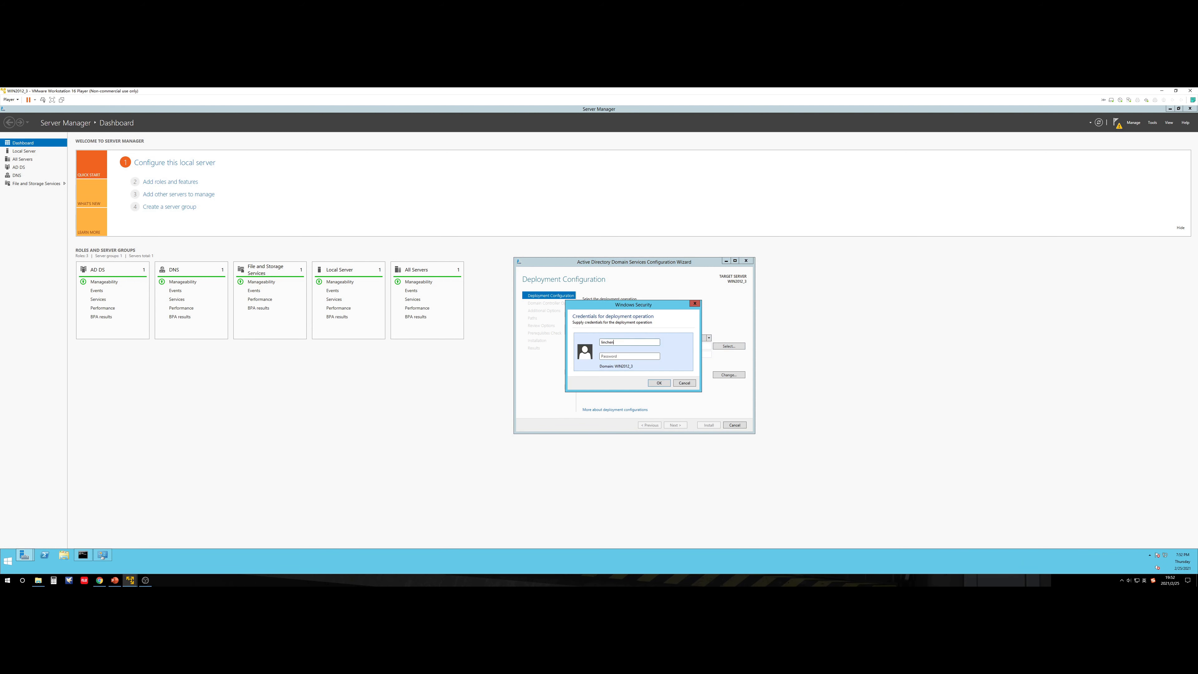
text(linchen\)
text(P)
key(Return)
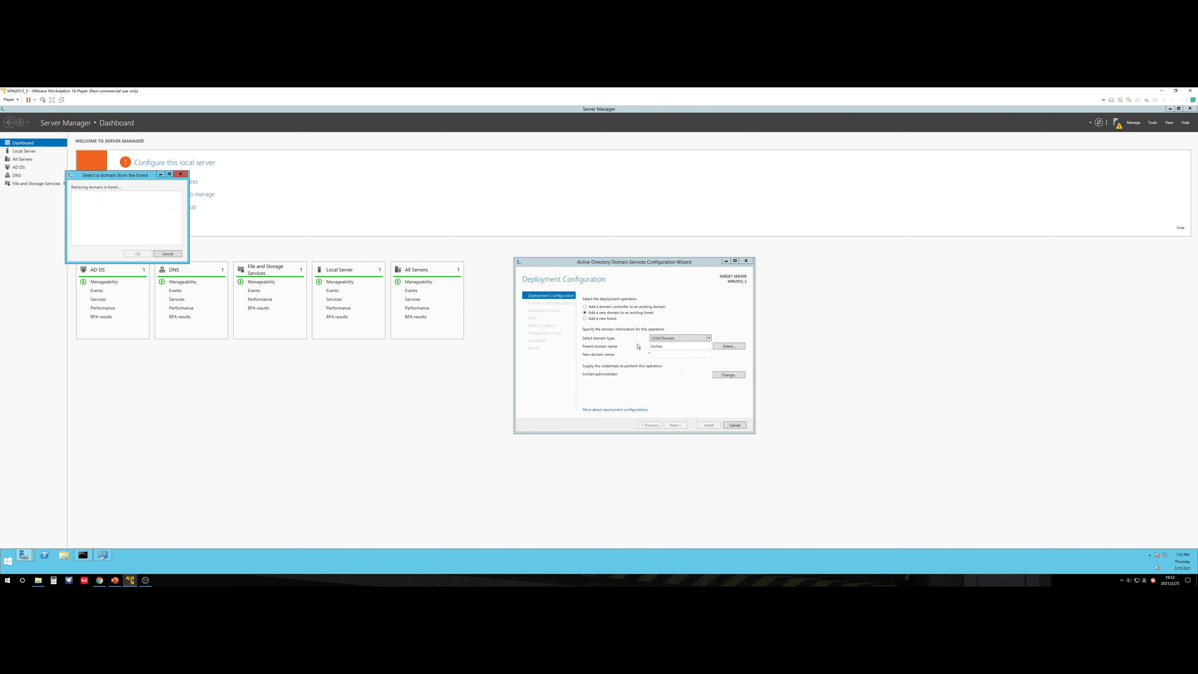
drag(148, 181, 694, 340)
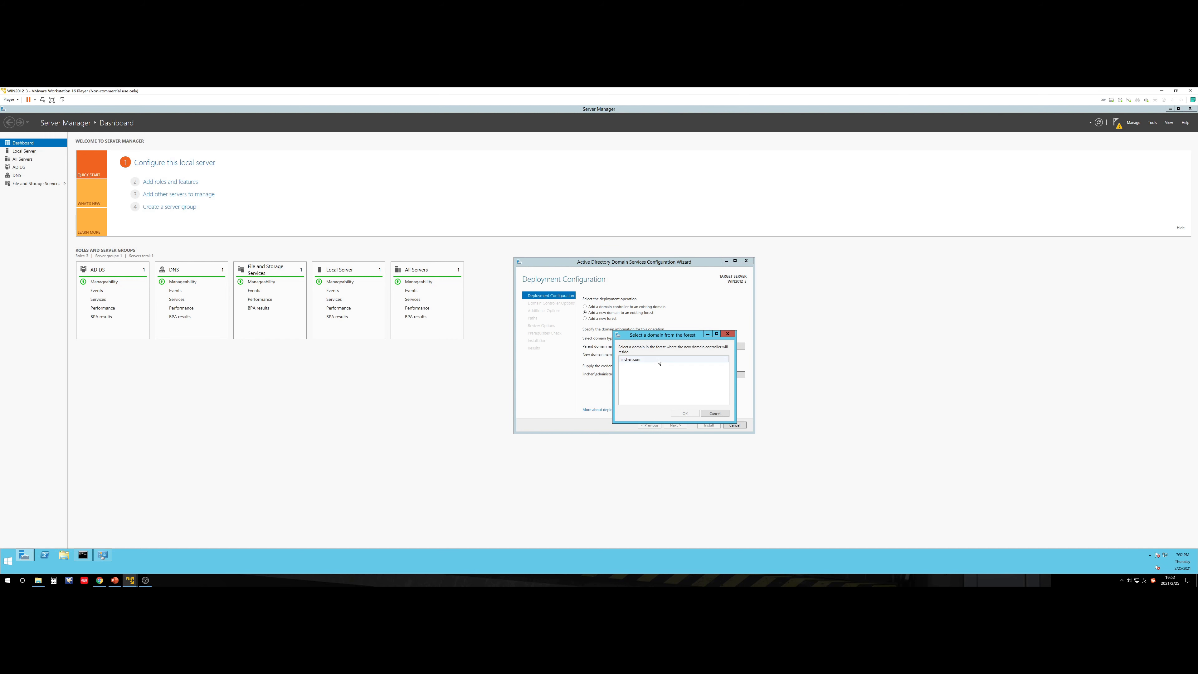
click(658, 360)
click(683, 414)
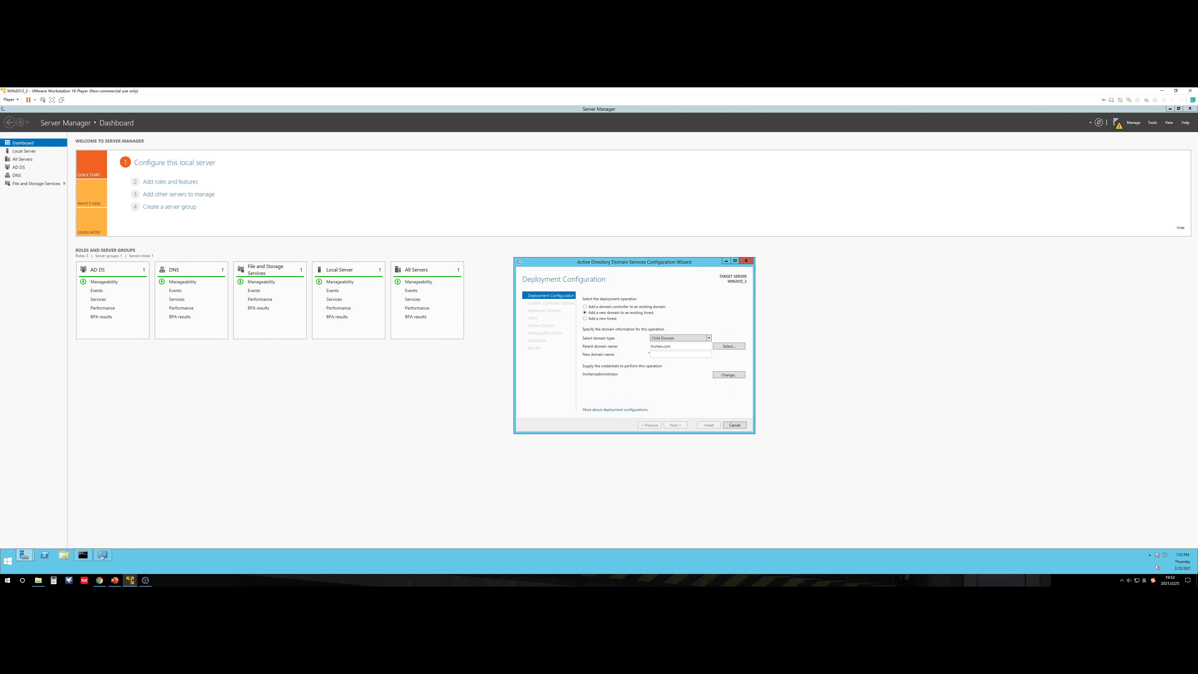
Step: Name the new domain cs, remove the invalid '.linchen.com' suffix, and resubmit
text(cs.linchen.com)
click(678, 424)
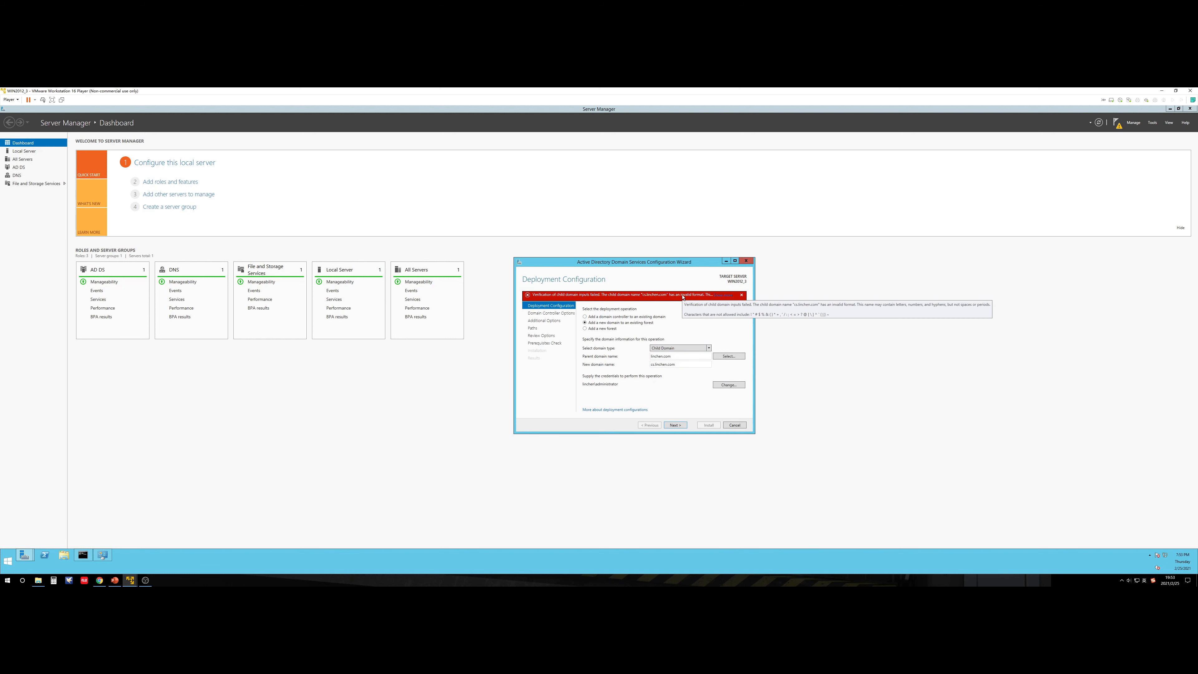
double_click(678, 363)
click(669, 365)
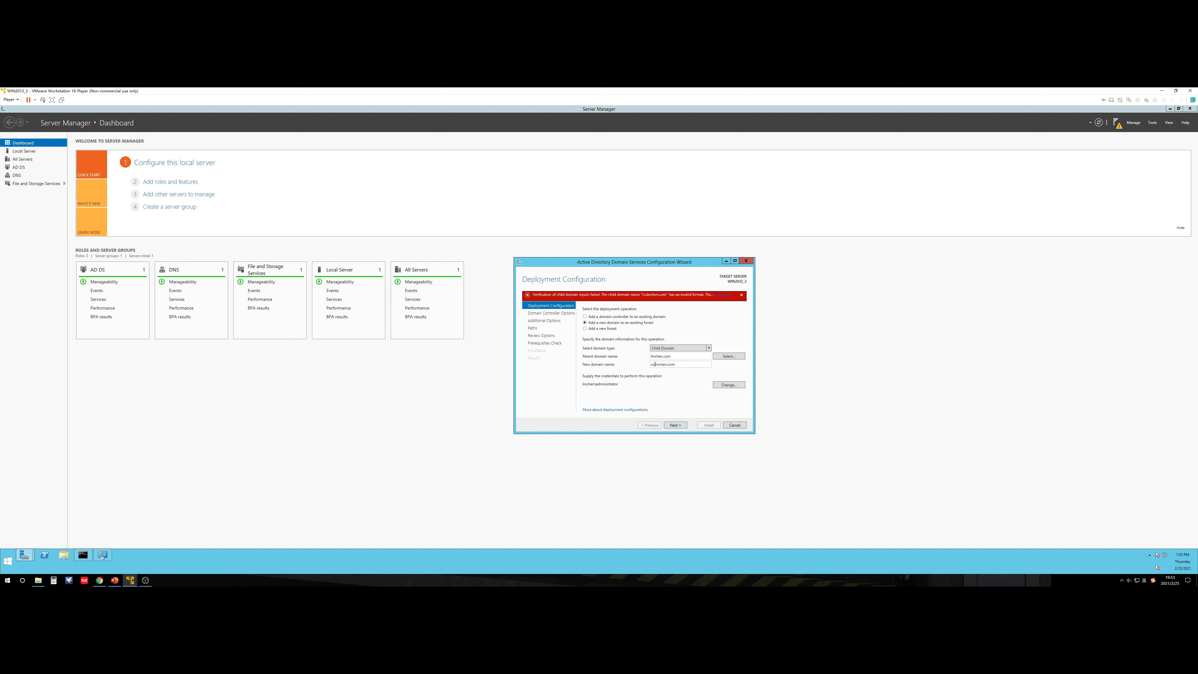
key(shift+End)
key(BackSpace)
key(BackSpace)
click(678, 425)
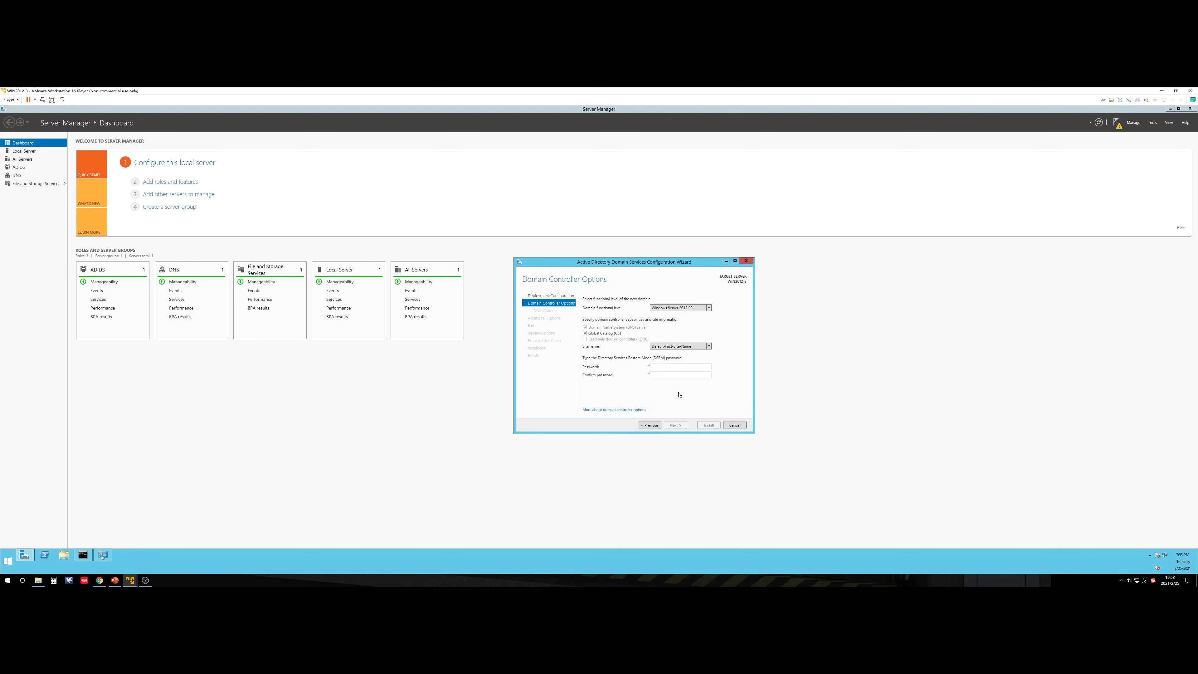
Step: Keep Windows Server 2012 R2 as the domain functional level and check the Topology slide
click(670, 309)
click(676, 315)
click(675, 308)
click(676, 315)
click(114, 580)
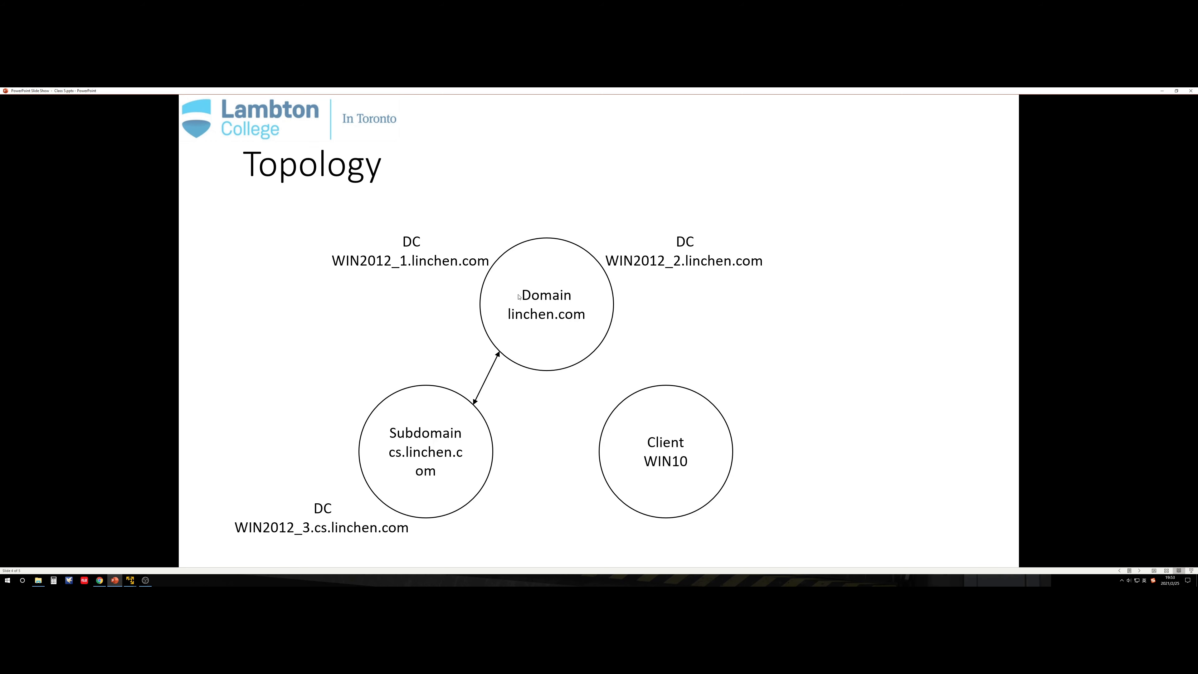
click(1161, 90)
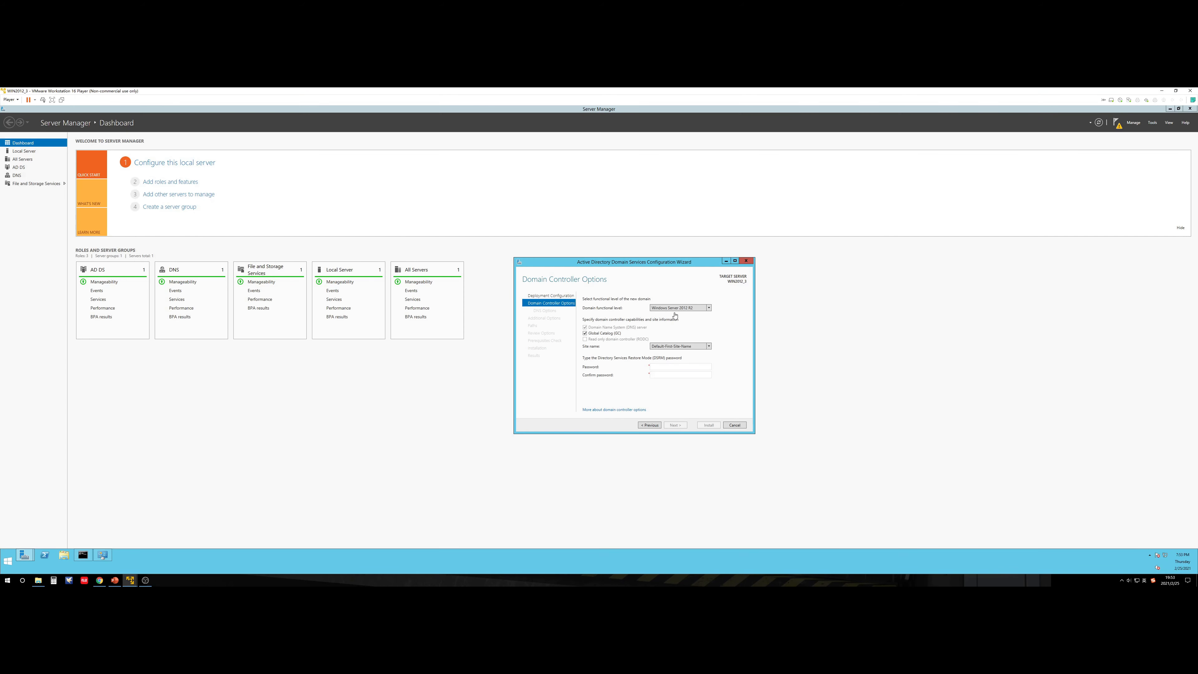
Step: Keep Windows Server 2012 R2, enter and confirm the DSRM password, and continue to DNS Options
click(696, 308)
click(688, 315)
text(23)
click(675, 425)
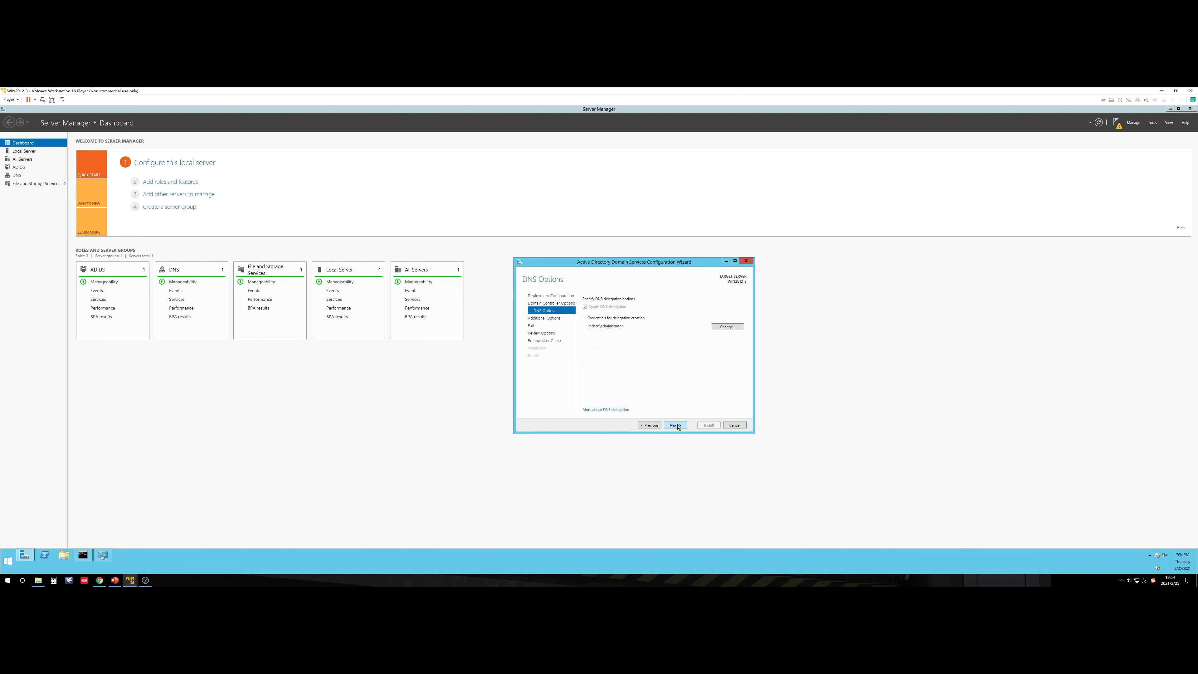
Step: Accept default DNS options, NetBIOS name CS, default paths and review through to Prerequisites Check
click(675, 425)
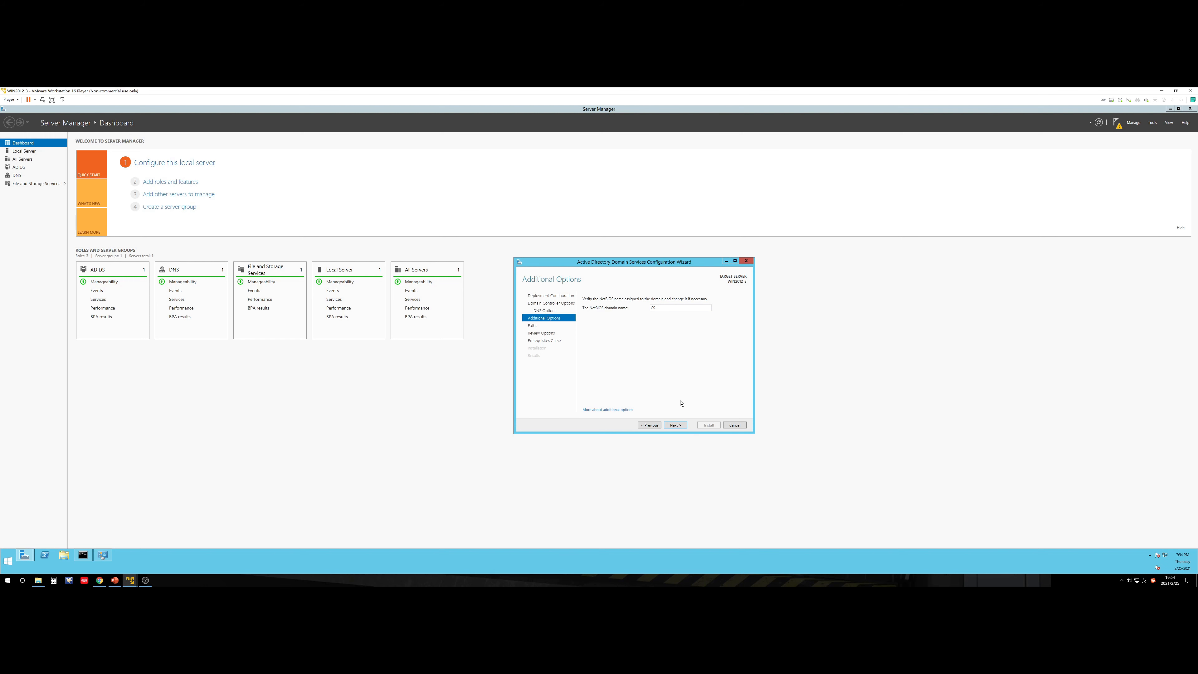
click(675, 425)
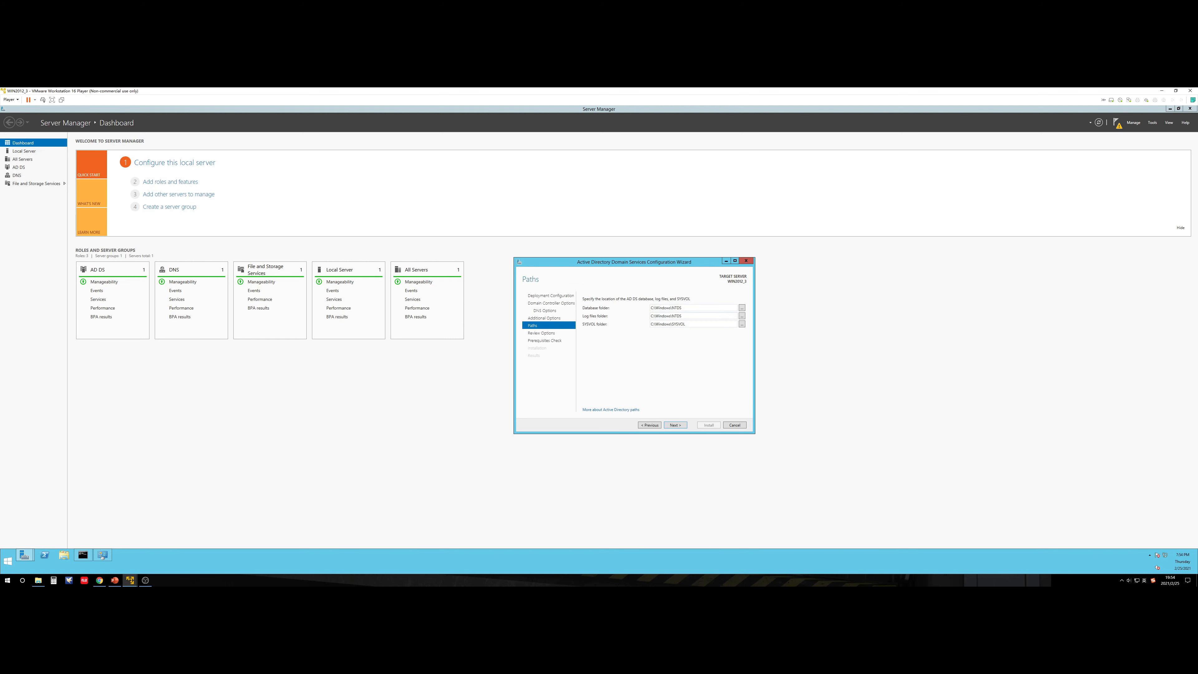
click(675, 425)
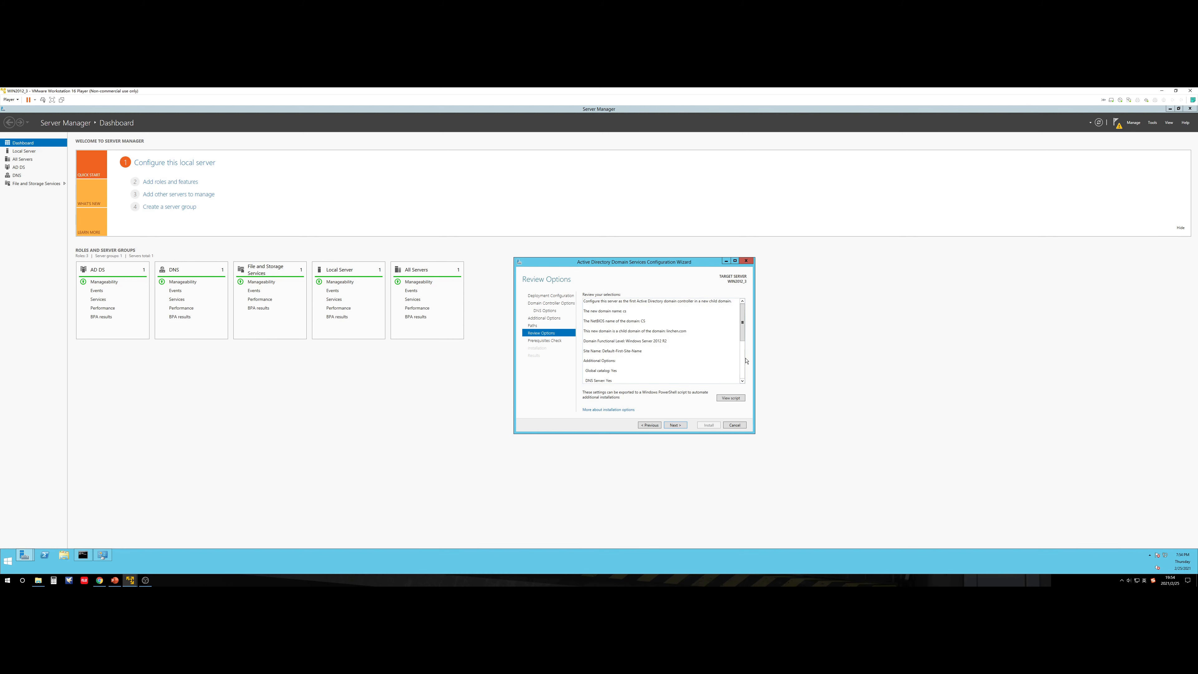
scroll(742, 335, down, 5)
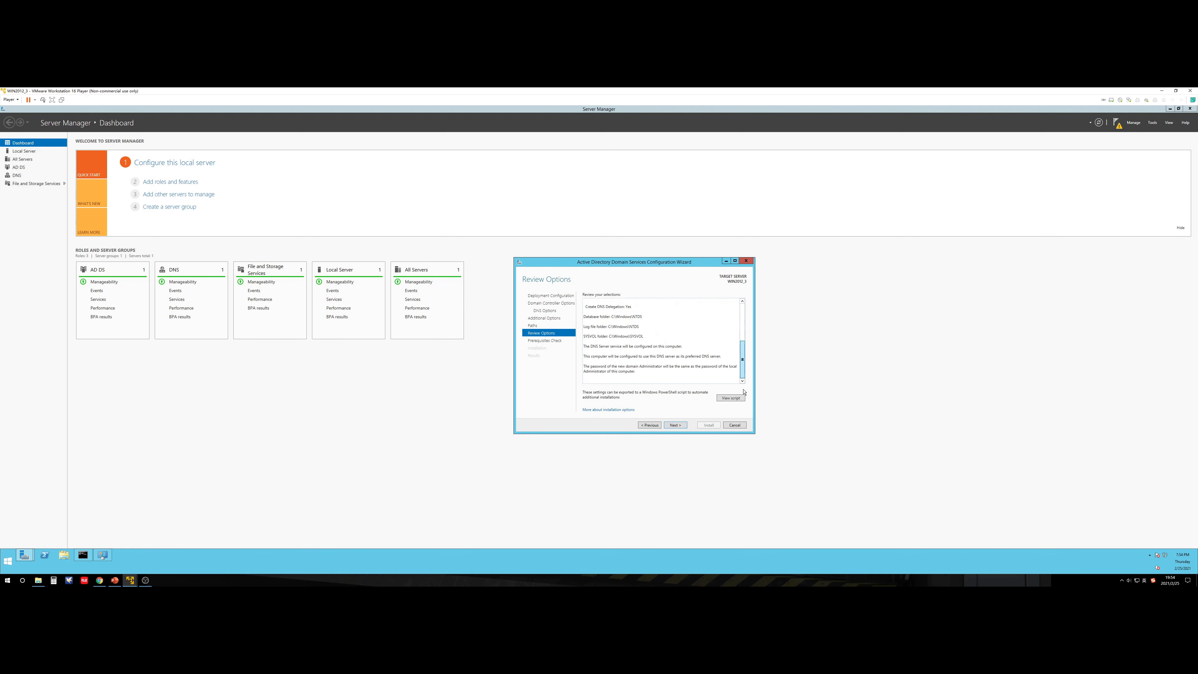
click(675, 425)
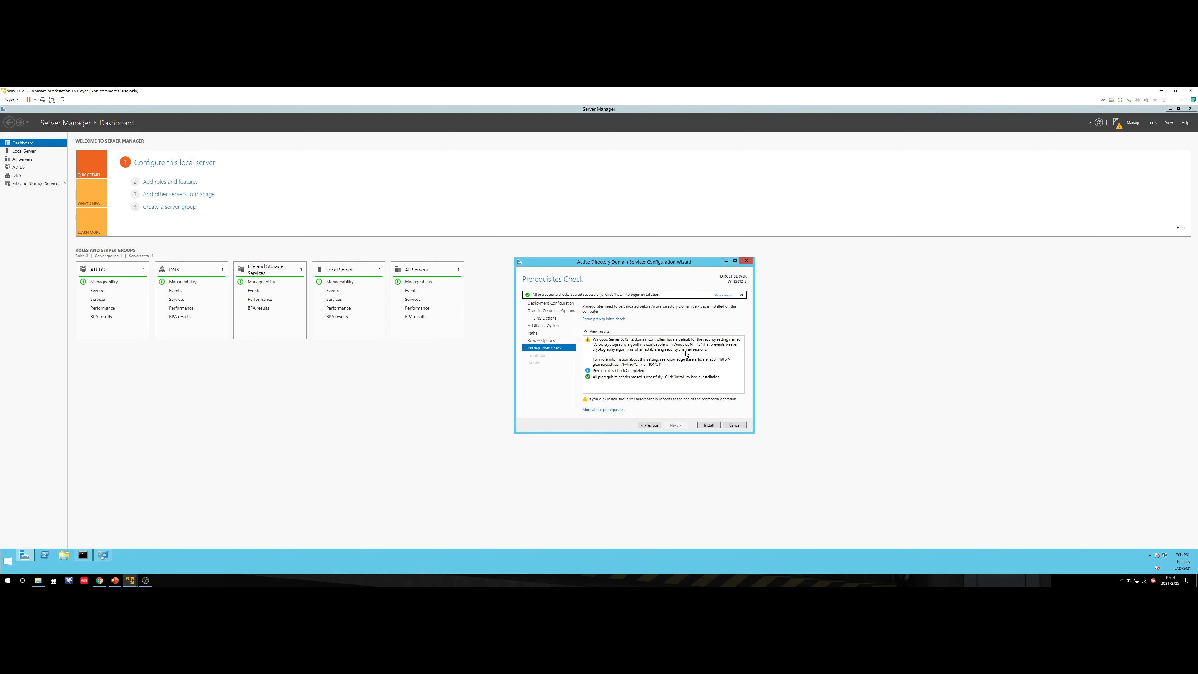
Step: Install AD DS to promote WIN2012_2 as the cs.linchen.com domain controller
click(708, 425)
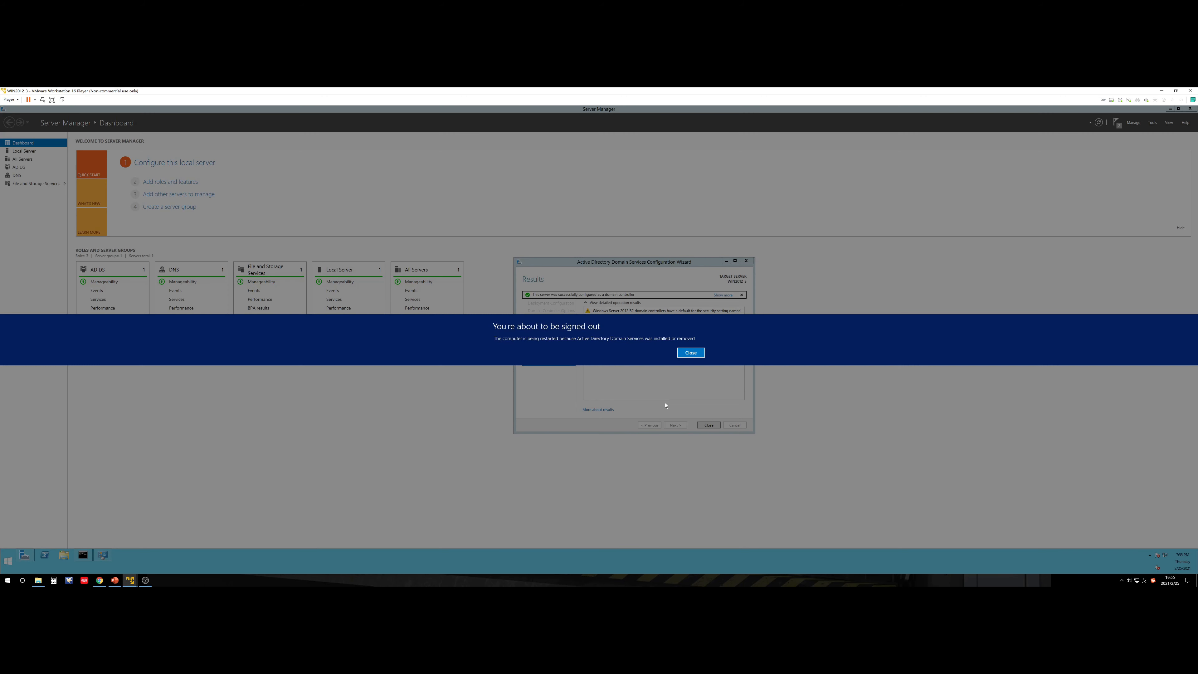
Step: Dismiss the sign-out warning and review the Server Manager deployment notifications before the promotion reboot
click(684, 354)
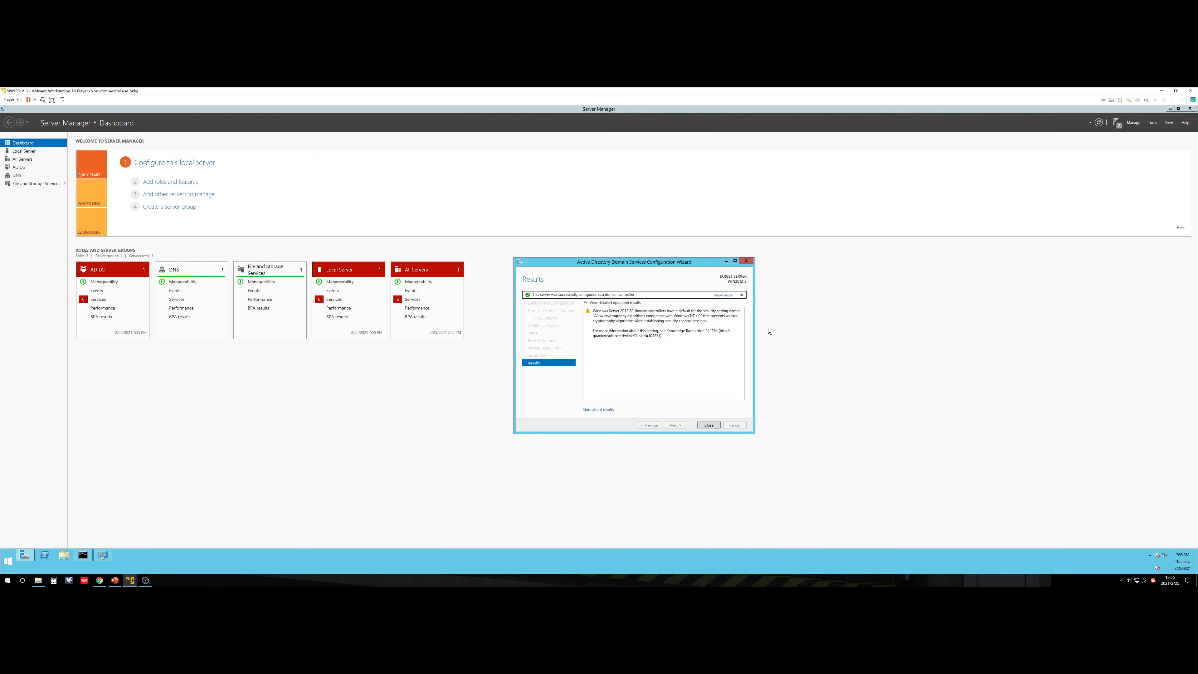
click(1115, 124)
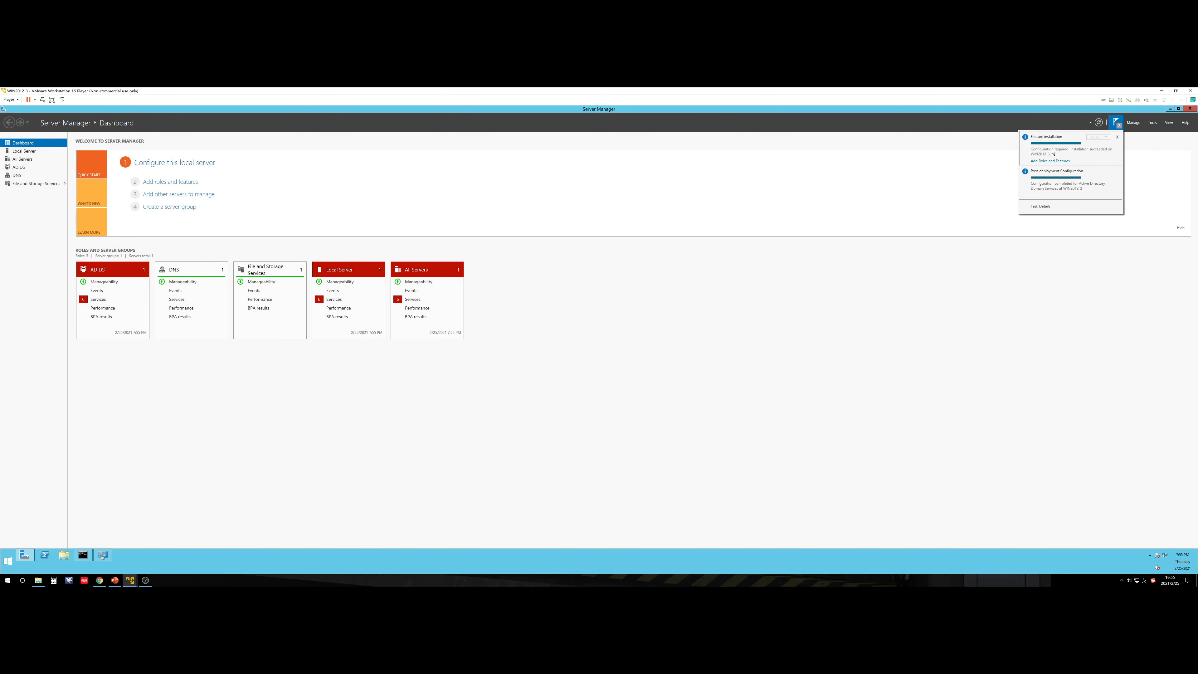
click(970, 269)
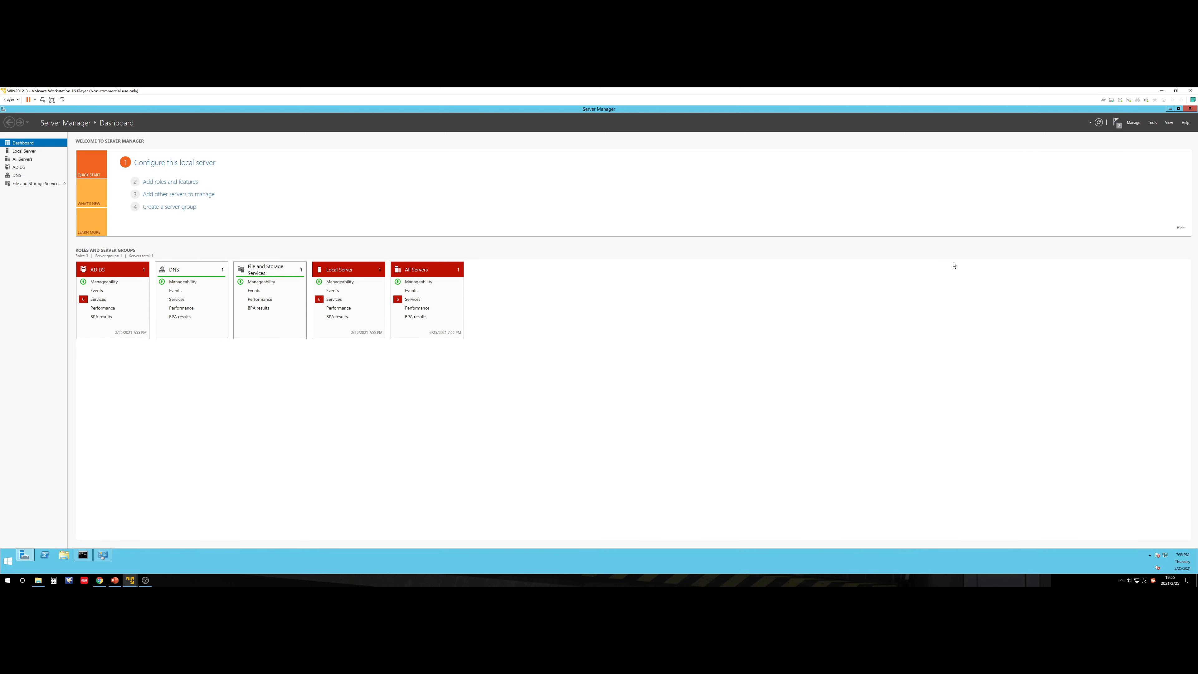
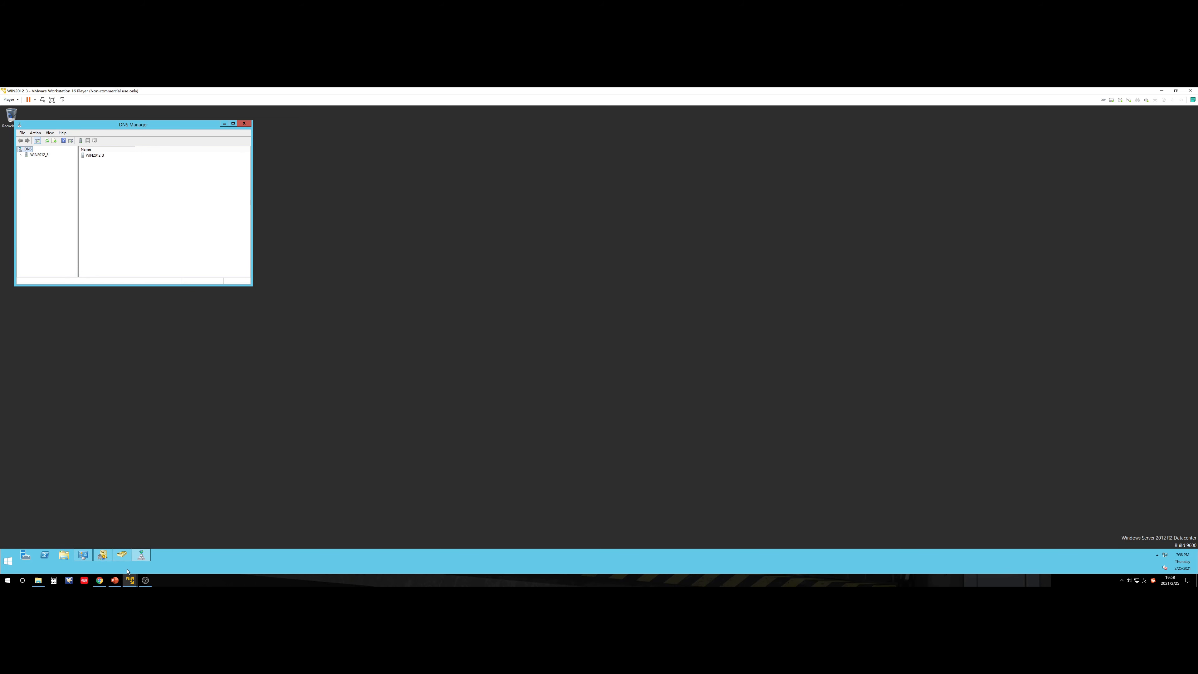
Step: Switch to the WIN2012_1 virtual machine and unlock it with the administrator password
mouse_move(127, 573)
click(62, 551)
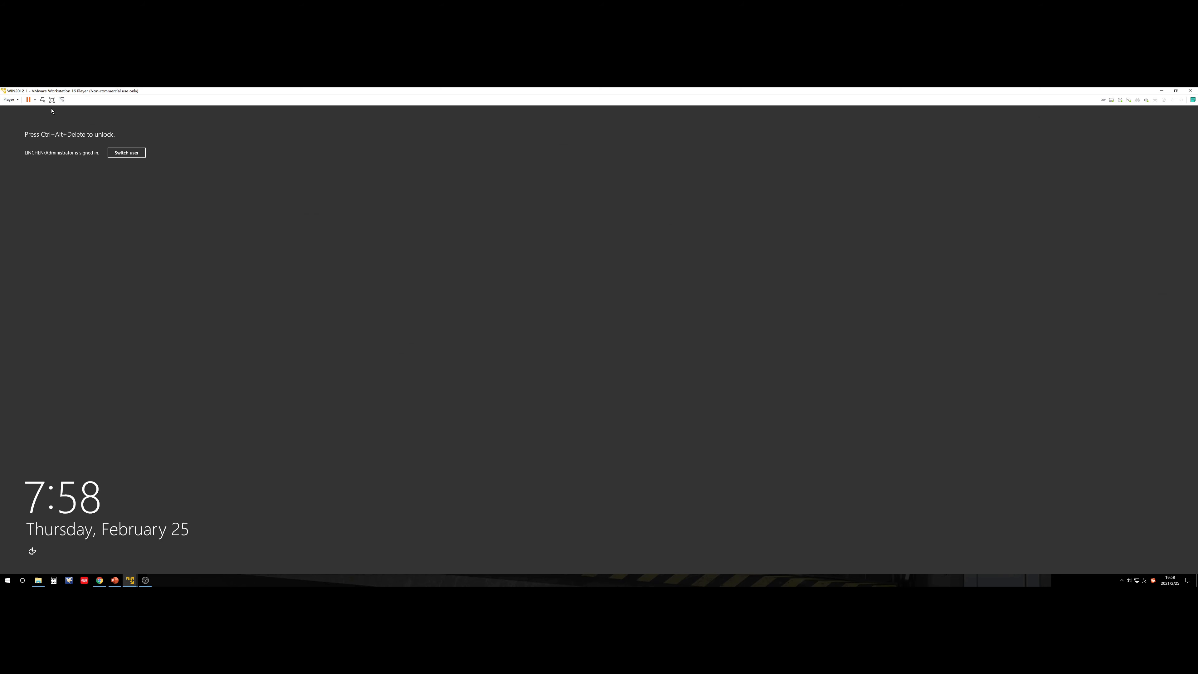
click(43, 99)
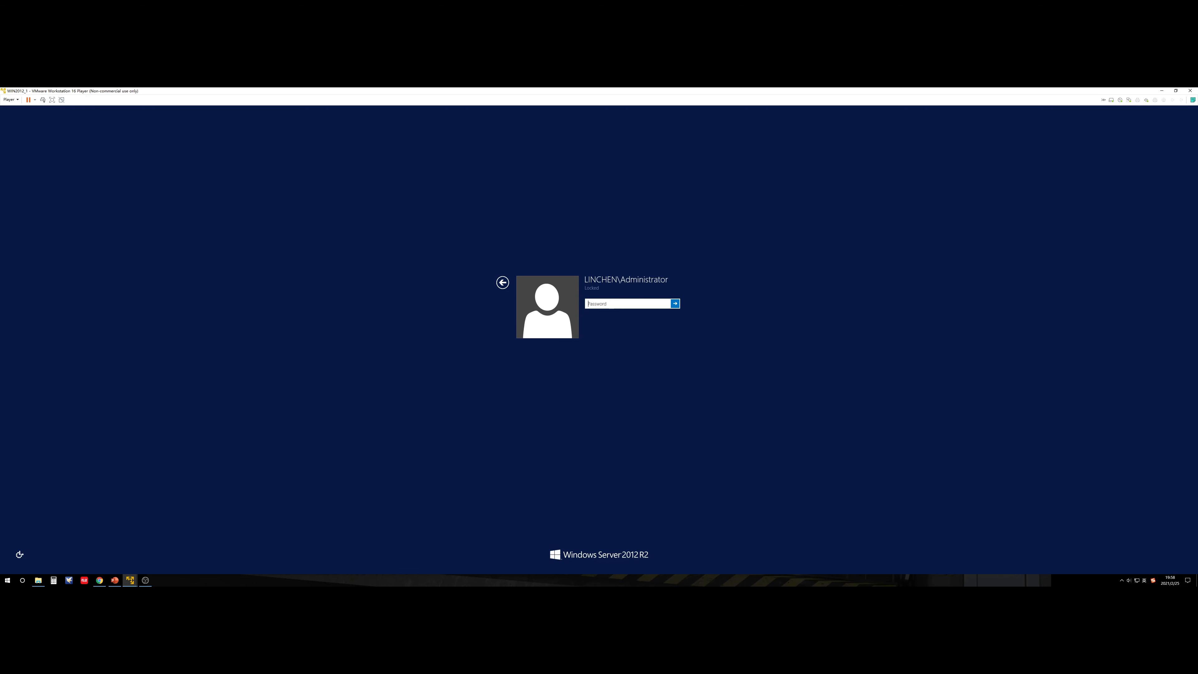
text(****)
key(Return)
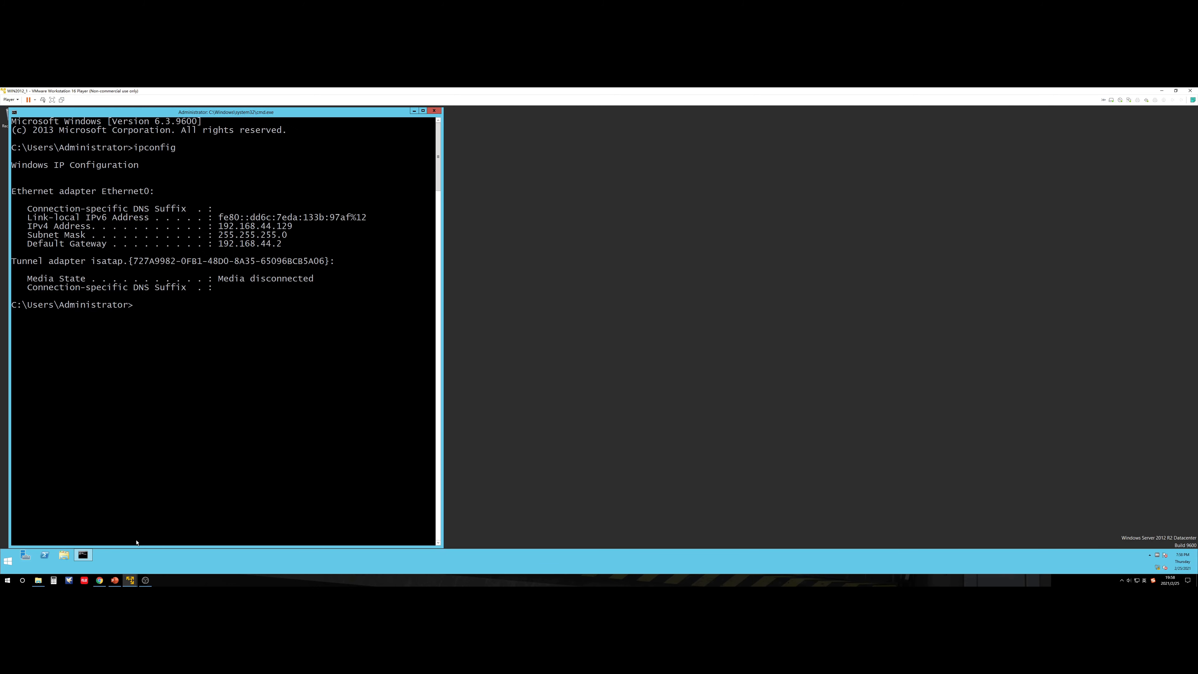
Step: Close the command prompt and list linchen.com's Domain Controllers in Users and Computers, selecting WIN2012_2
click(433, 111)
click(7, 562)
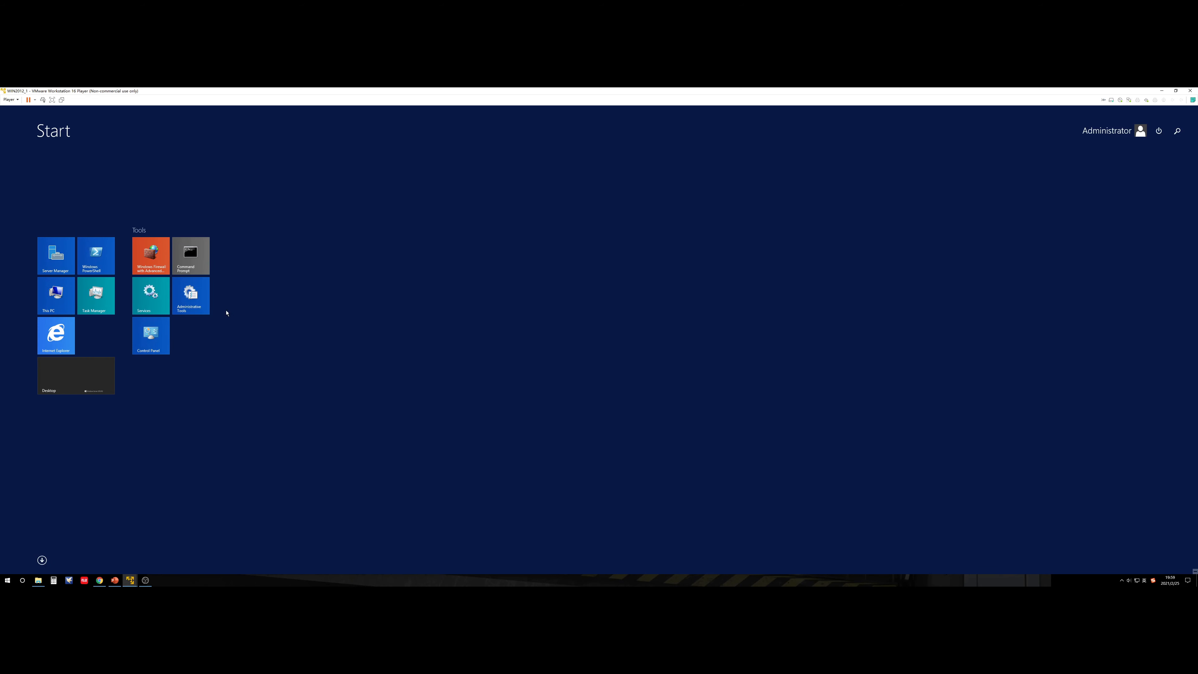
click(194, 301)
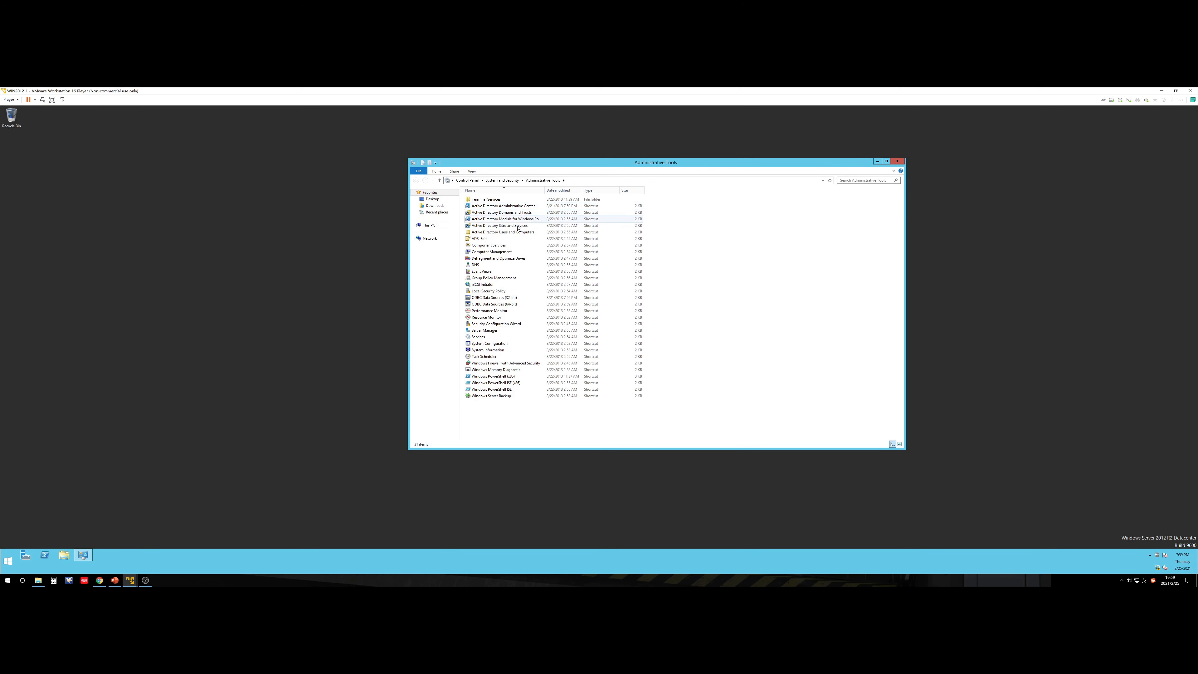
click(516, 233)
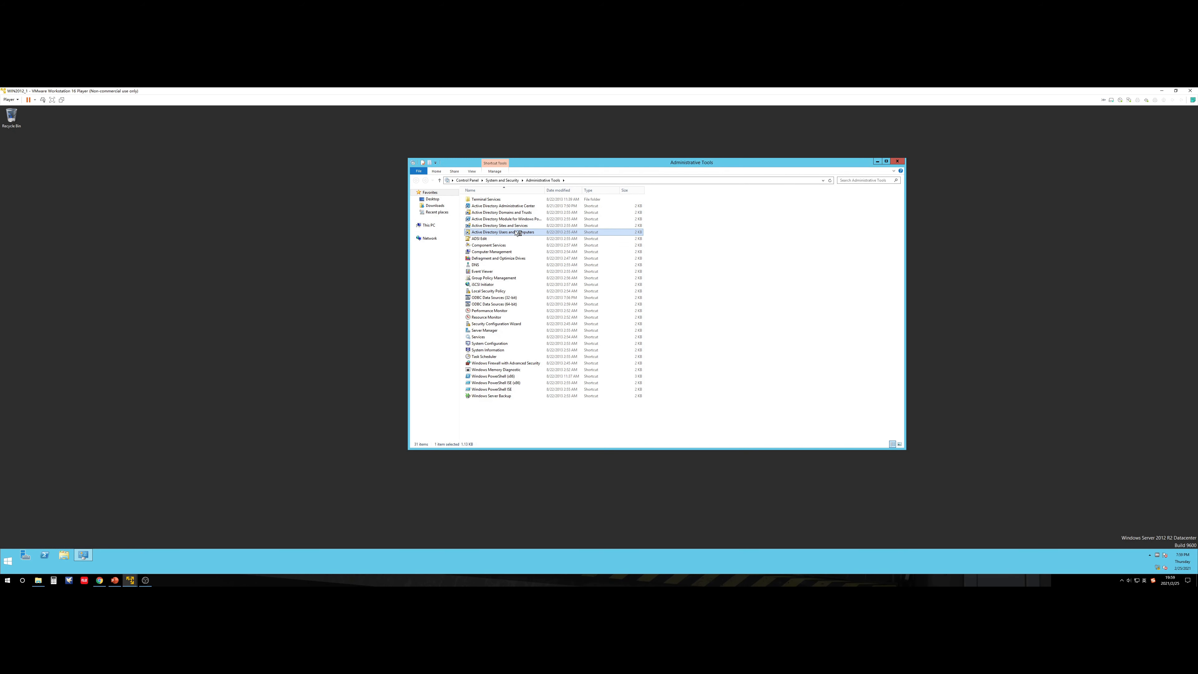
double_click(517, 233)
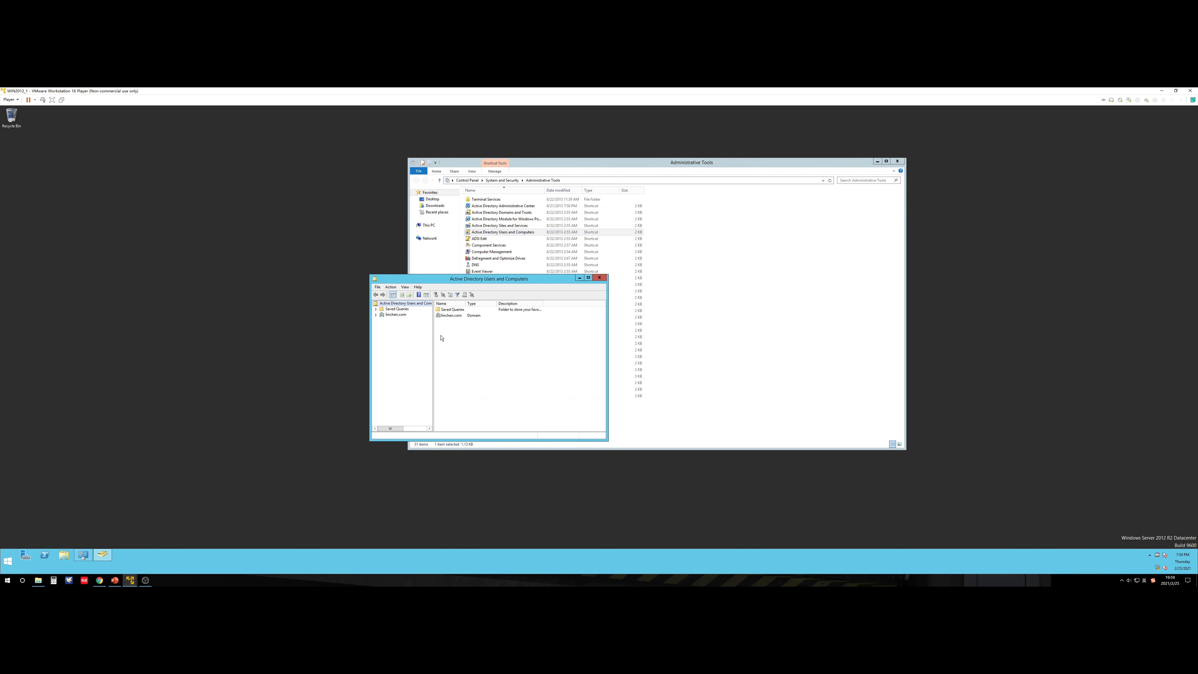
click(376, 315)
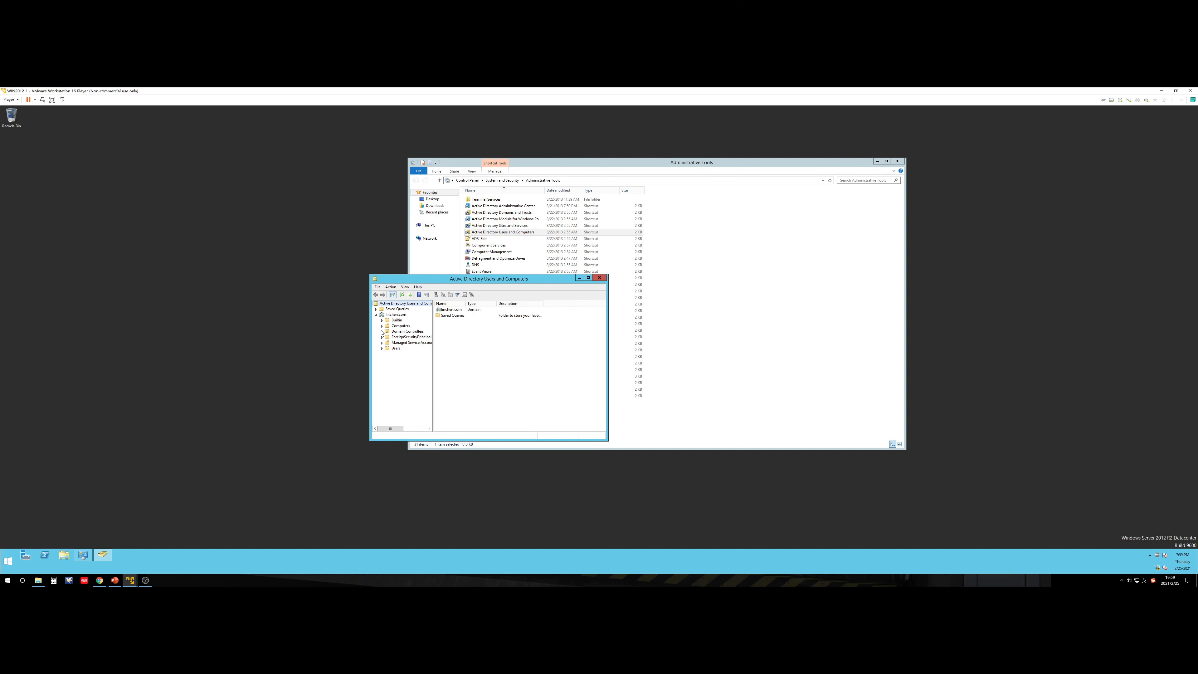
click(386, 332)
click(461, 314)
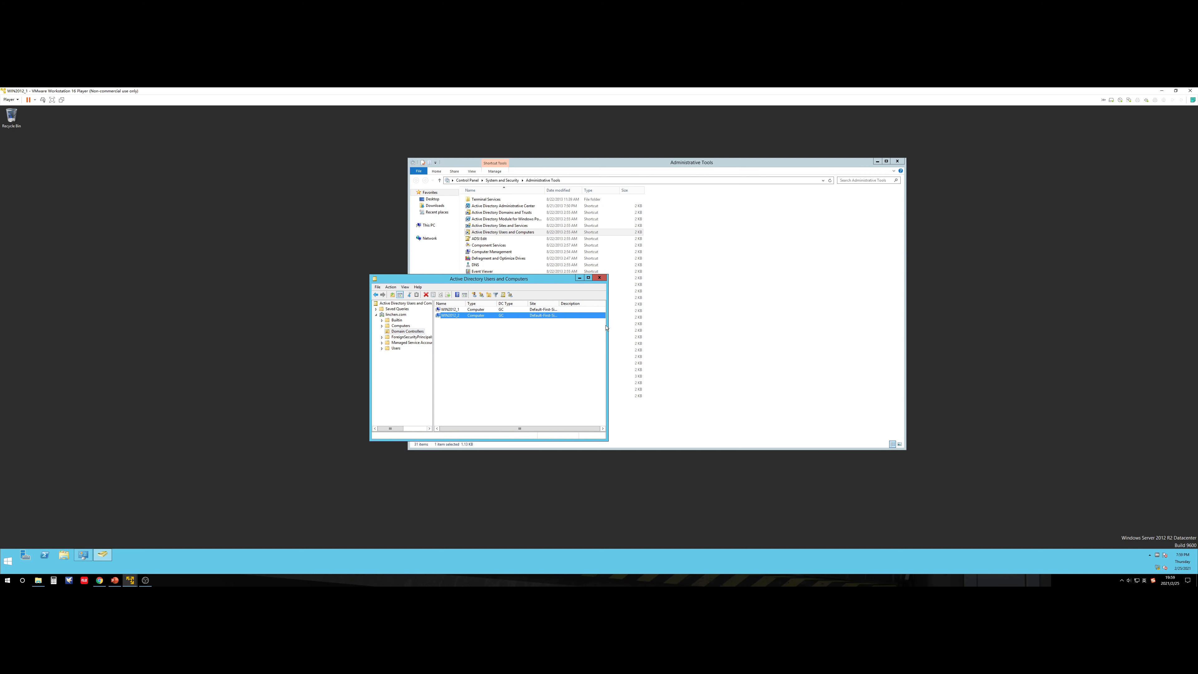
drag(608, 327, 751, 327)
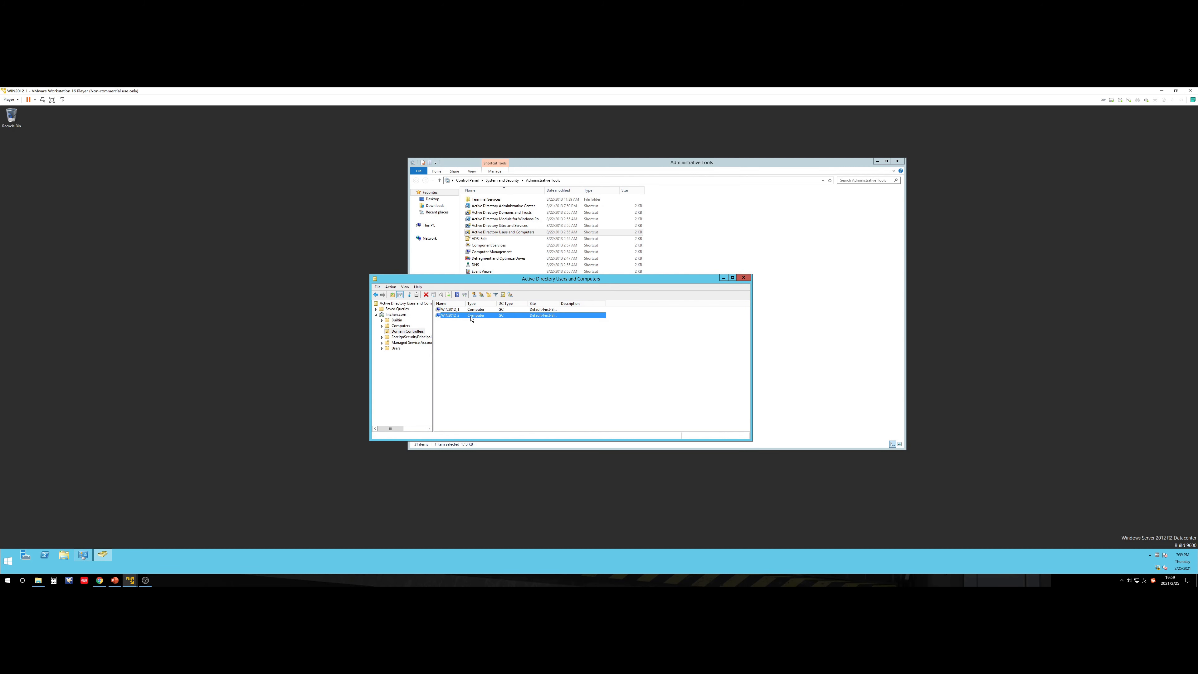
click(724, 279)
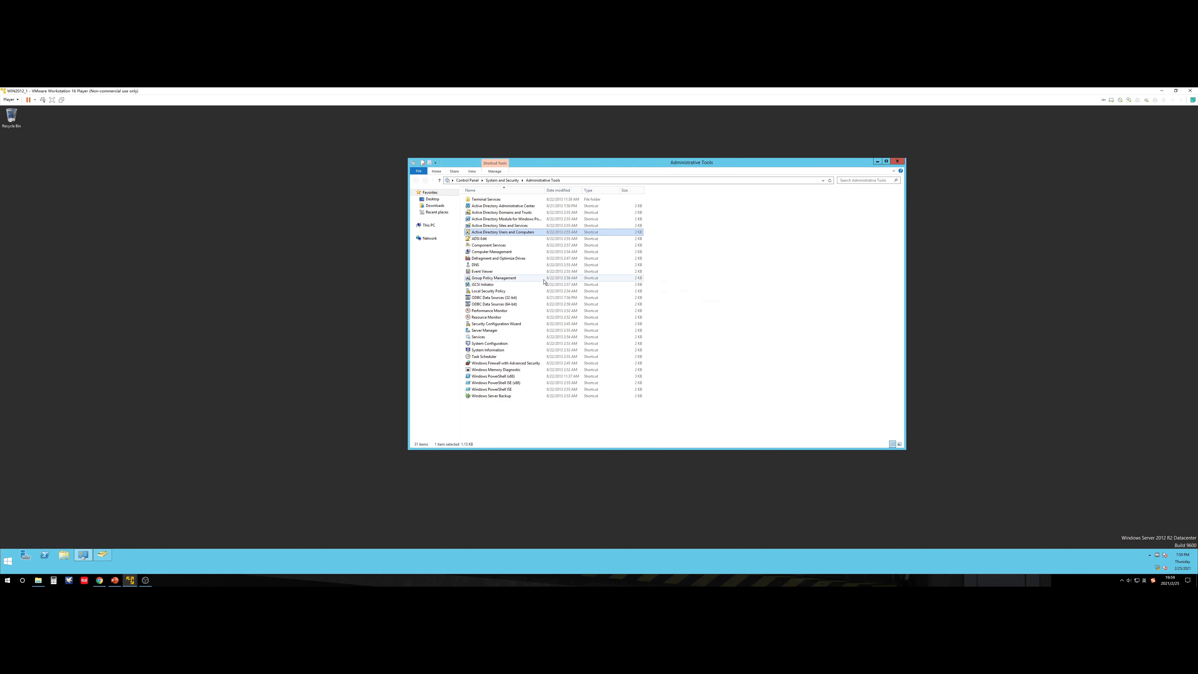
Step: Open DNS Manager and display the linchen.com zone's _tcp SRV records in an enlarged window
double_click(493, 265)
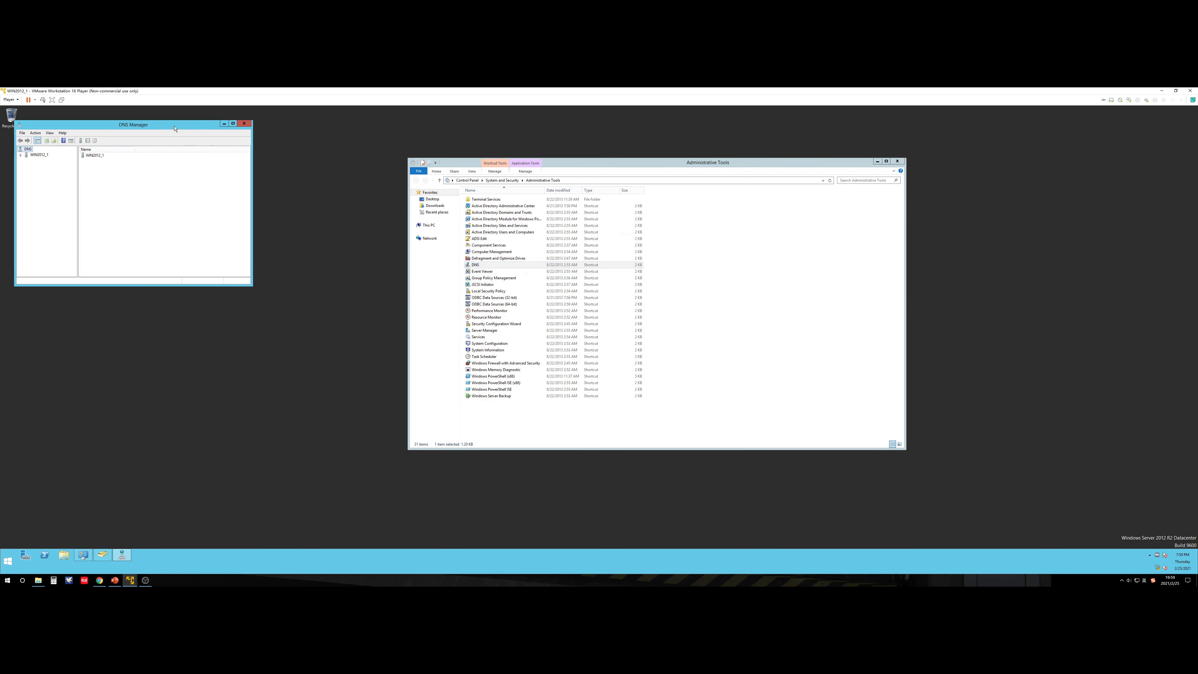
click(339, 291)
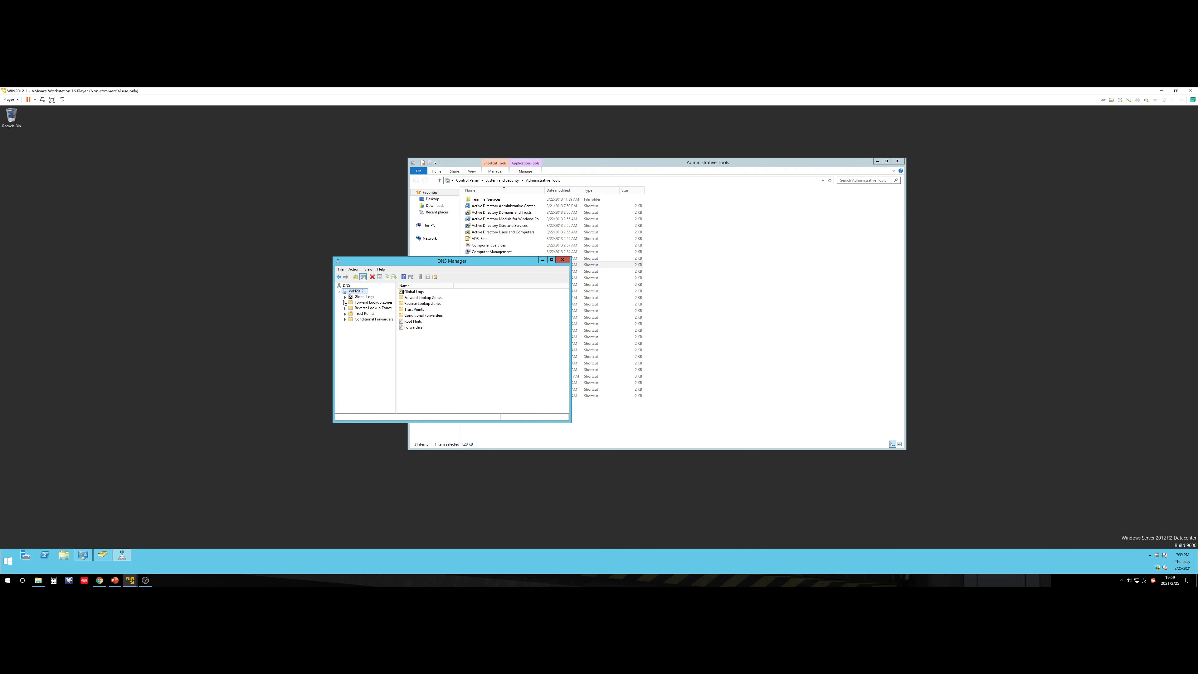
double_click(351, 302)
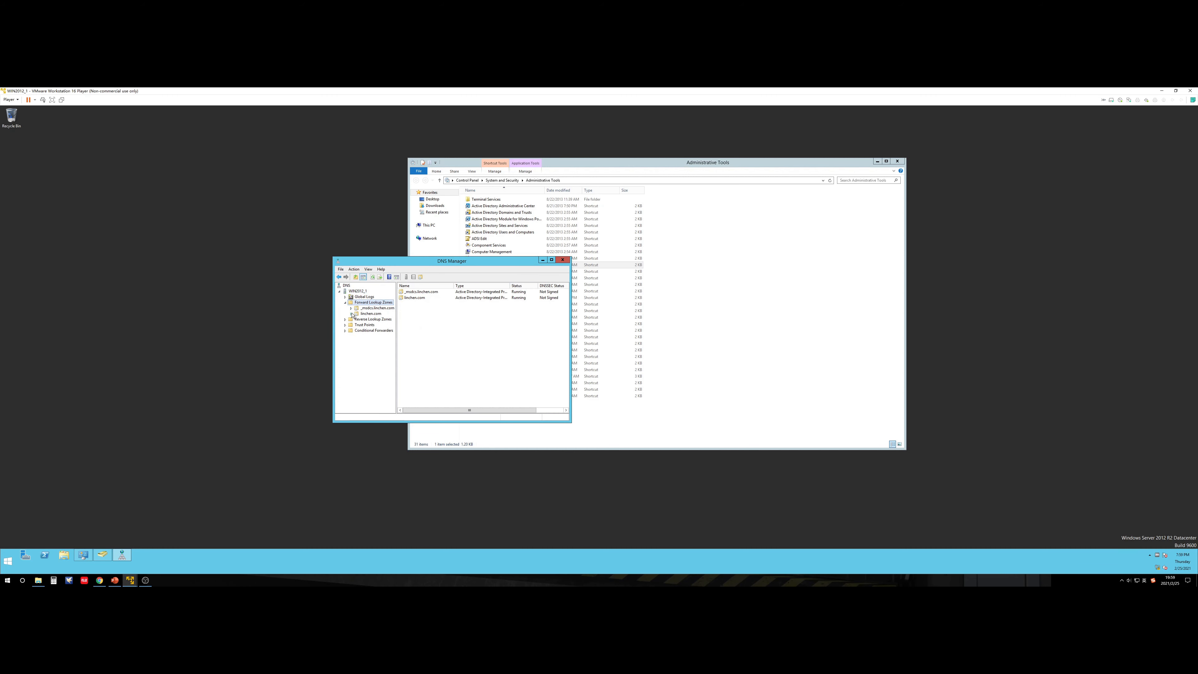
double_click(355, 314)
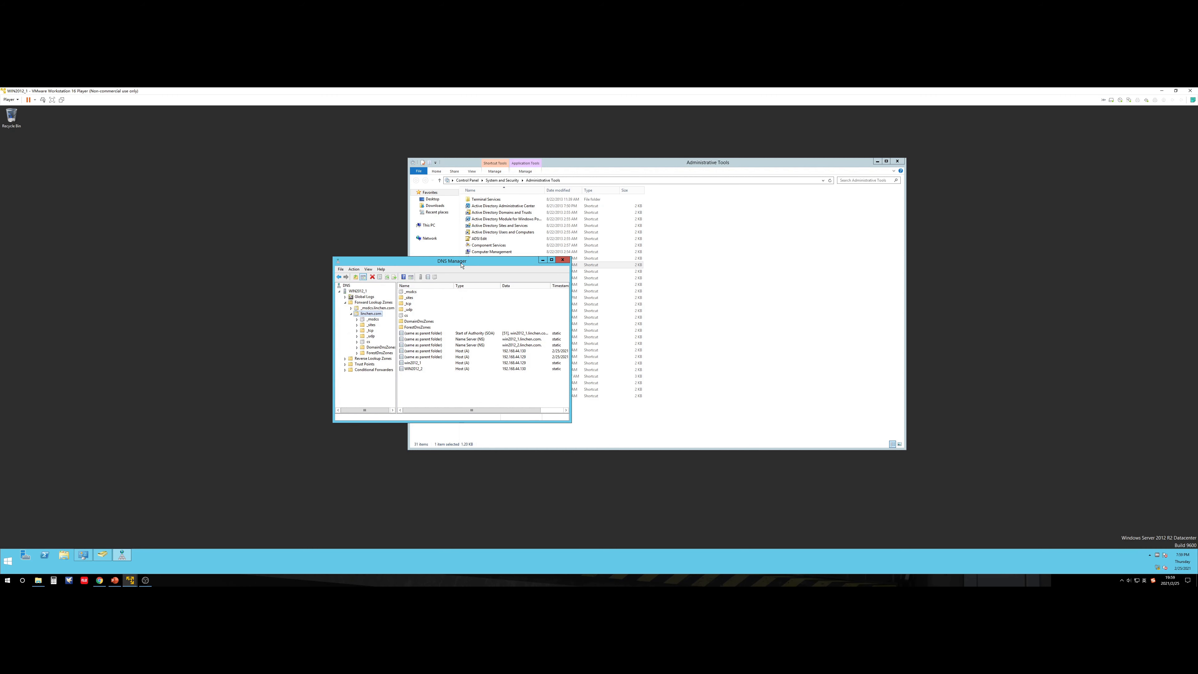
drag(462, 265, 660, 302)
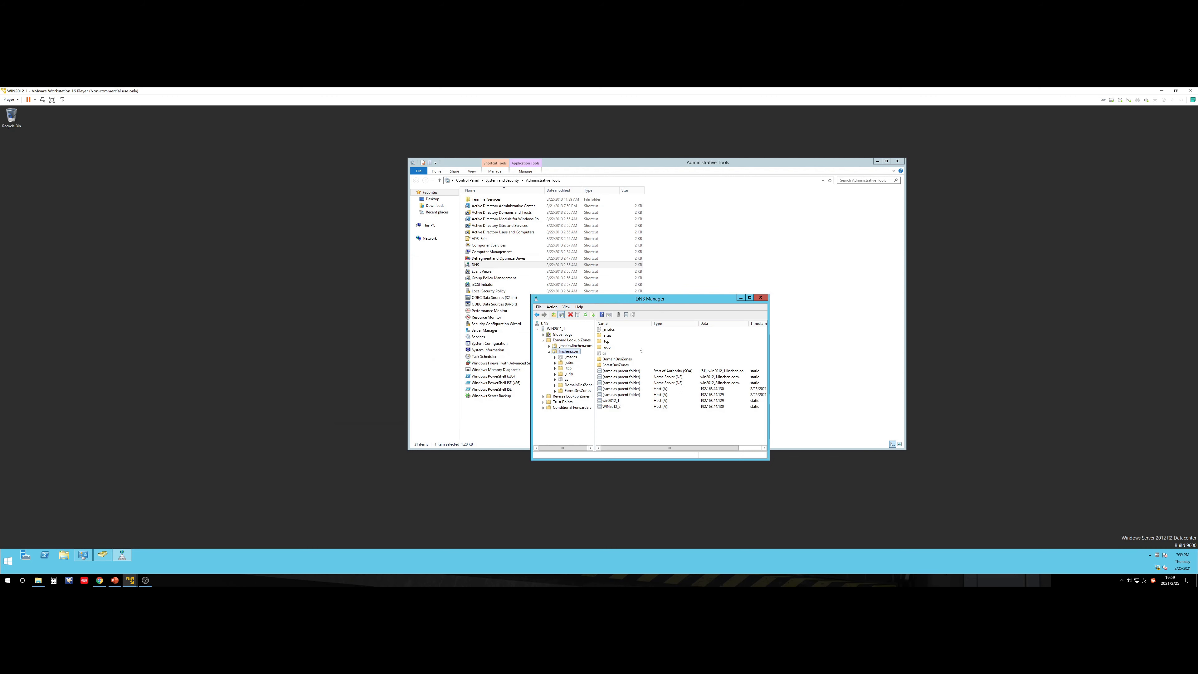
click(568, 369)
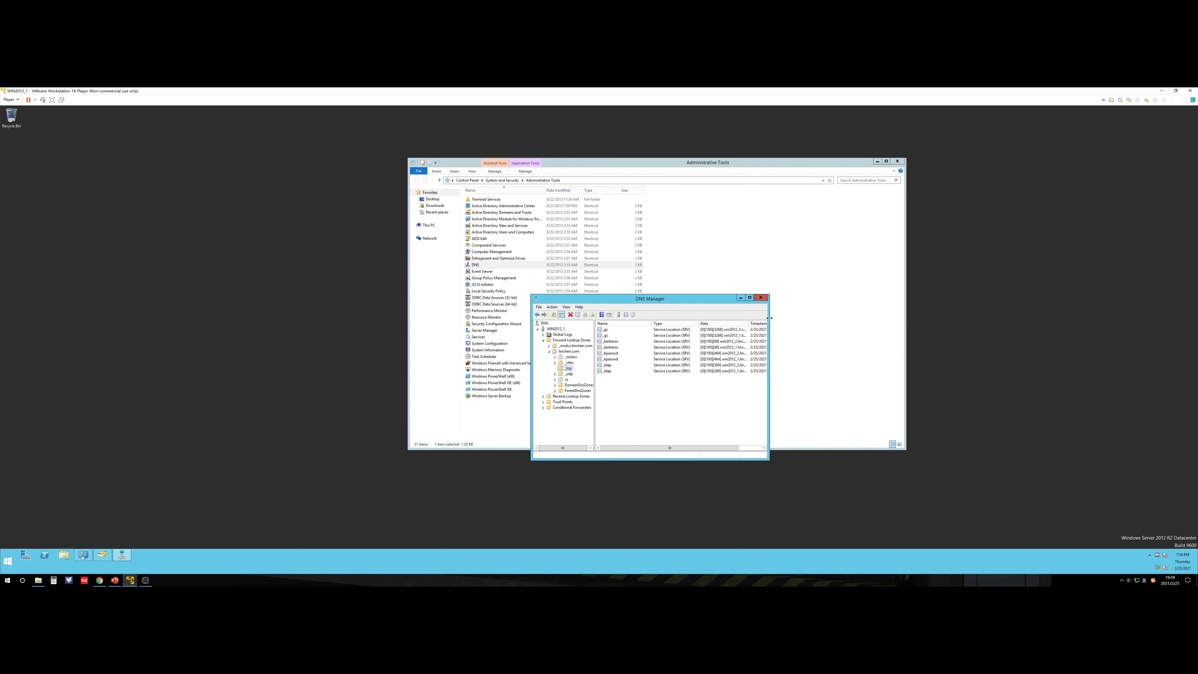
drag(768, 318, 1084, 318)
drag(857, 294, 877, 189)
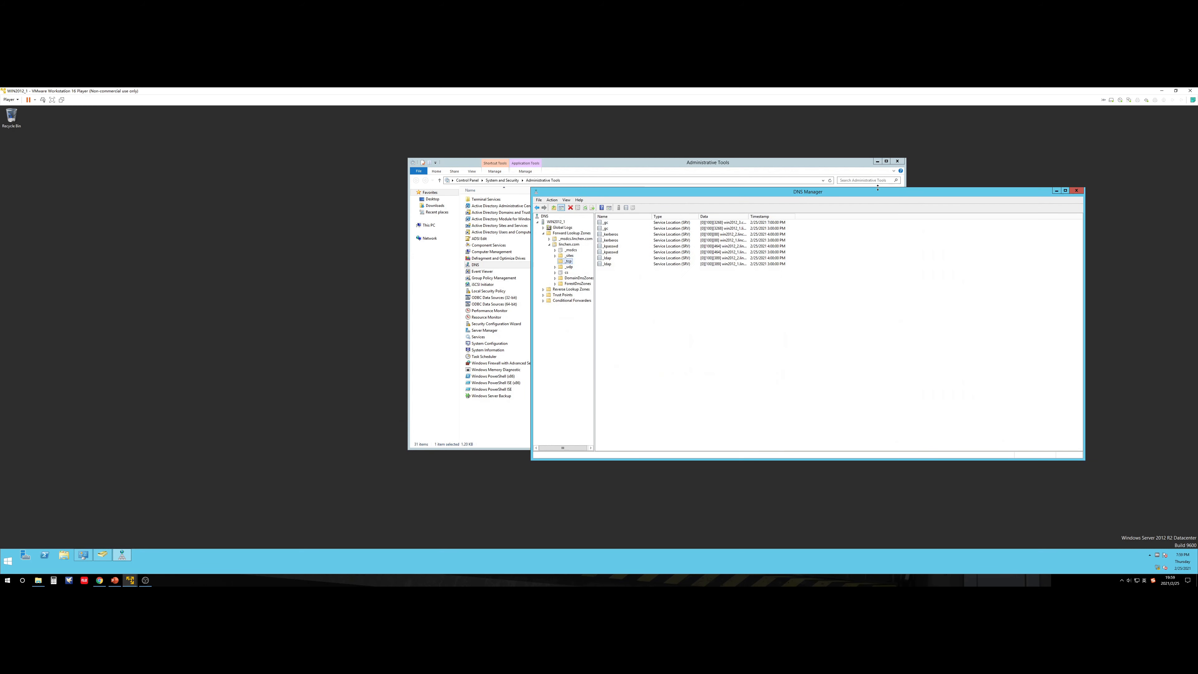
drag(802, 192, 729, 229)
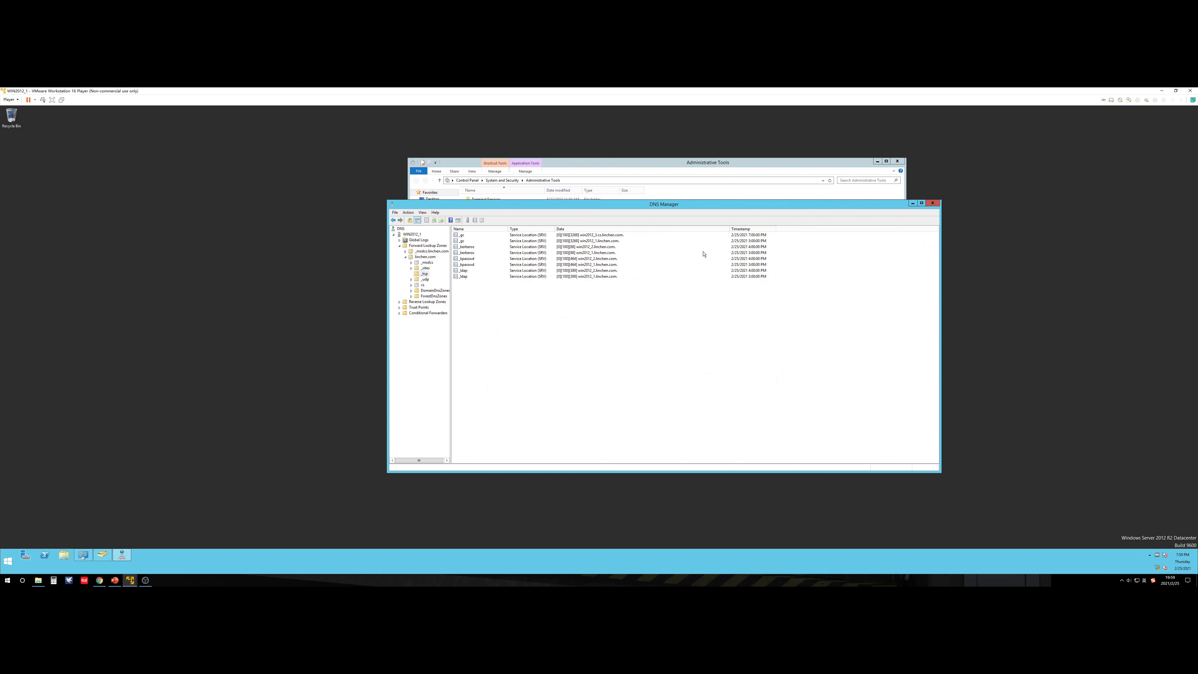
Step: Inspect the _gc and _kpasswd records and the cs delegation's name server, then move to WIN2012_3
click(602, 241)
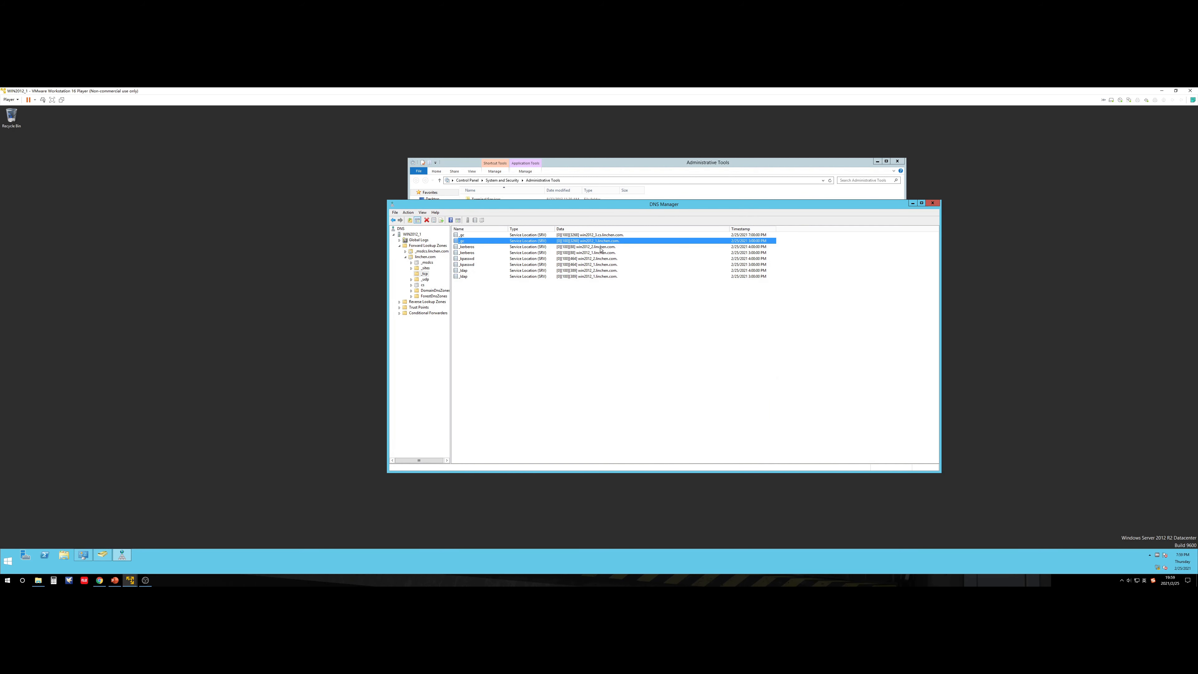
click(602, 258)
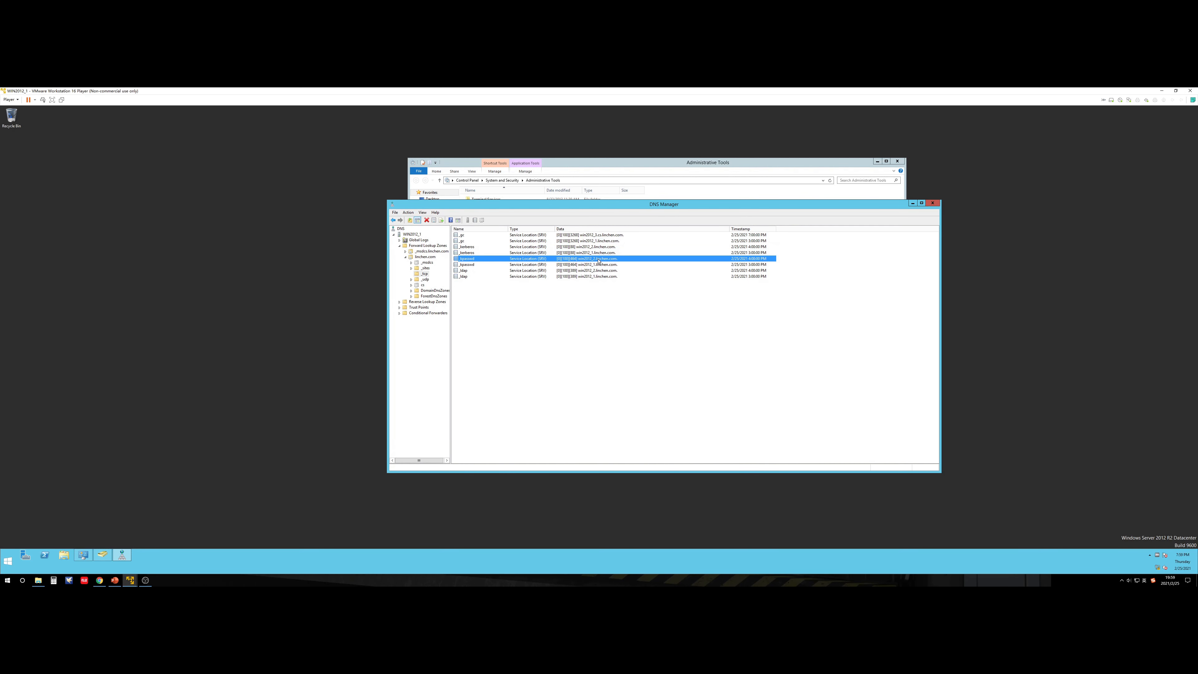
click(554, 235)
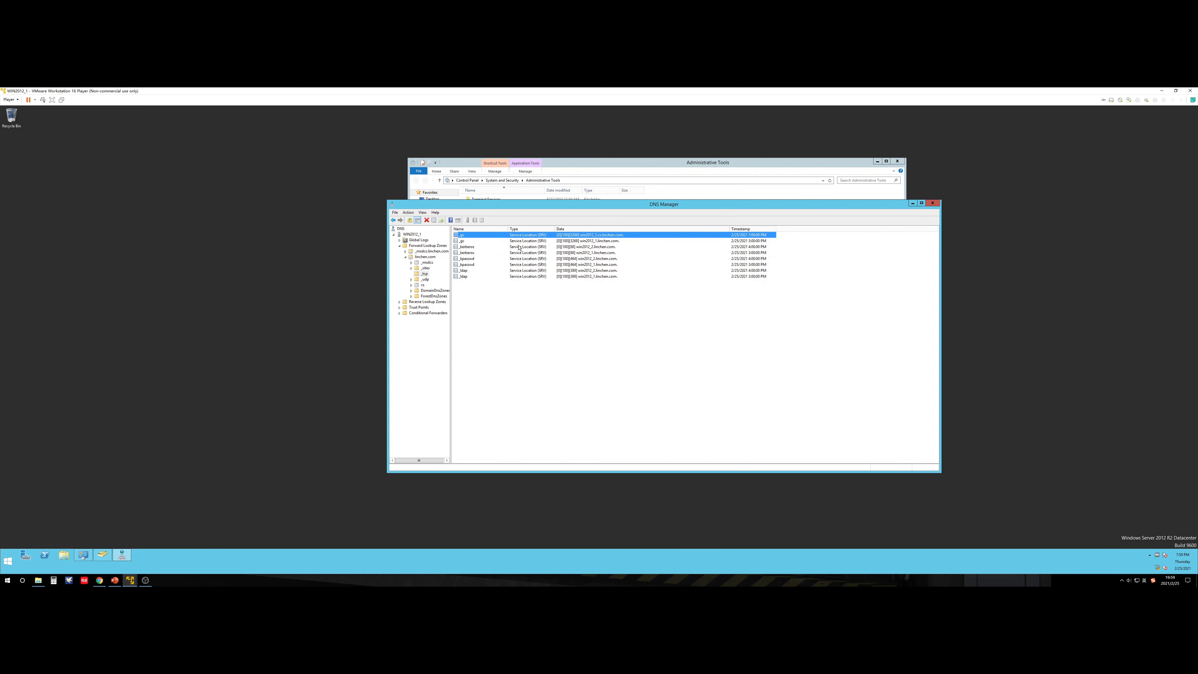
click(423, 285)
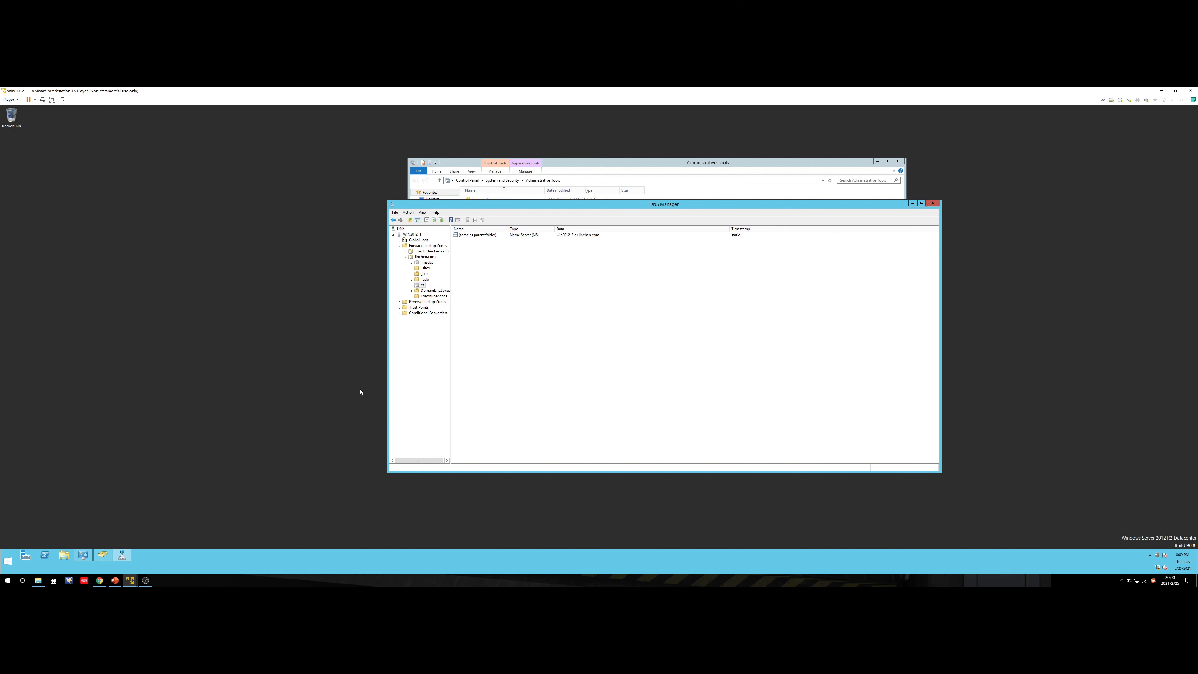
click(1162, 90)
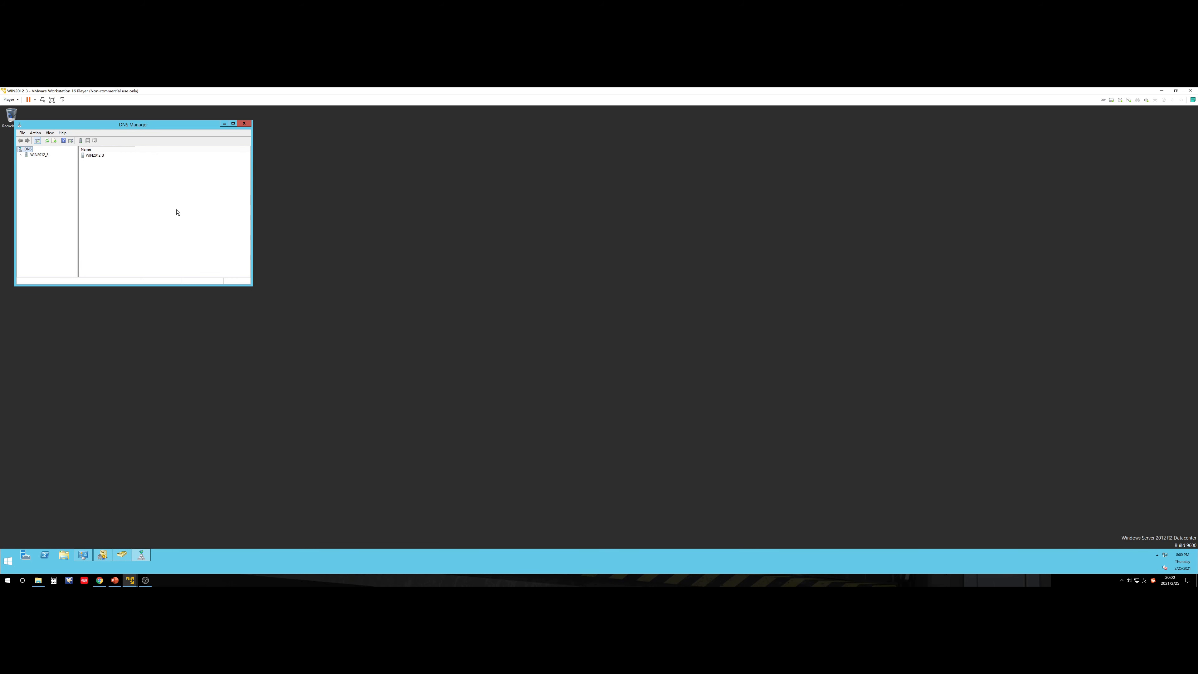
Step: Centre DNS Manager, confirm the host name is WIN2012_3 with hostname, then restore Users and Computers
drag(130, 125, 510, 228)
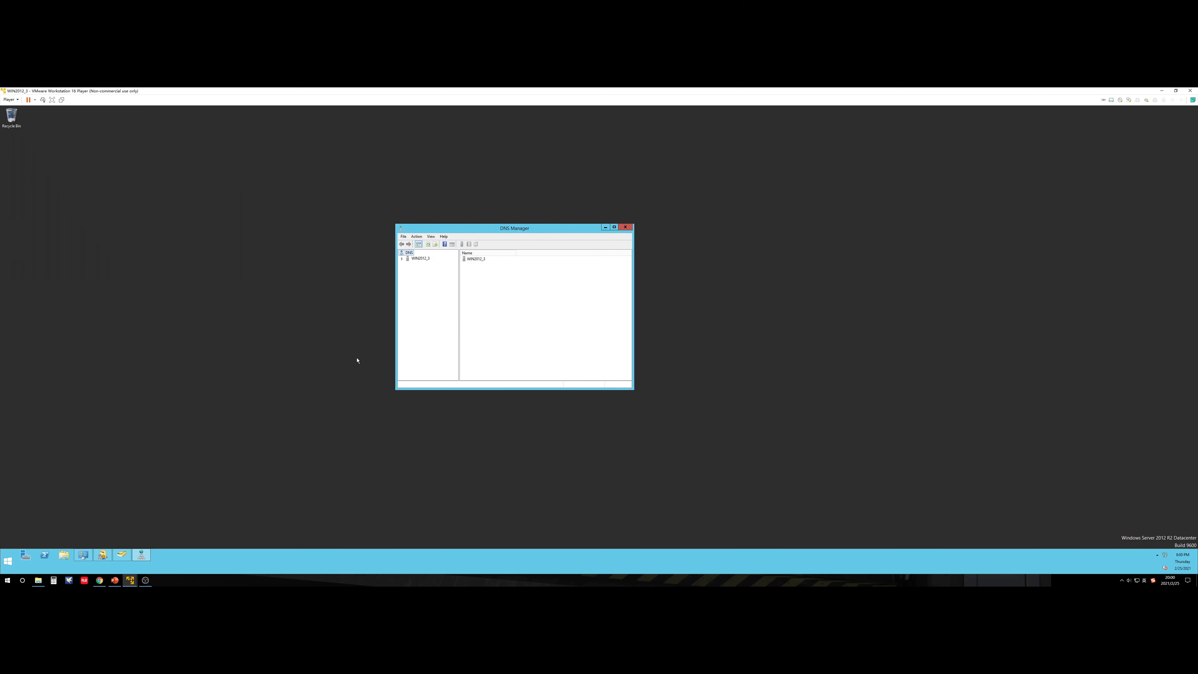
key(super+e)
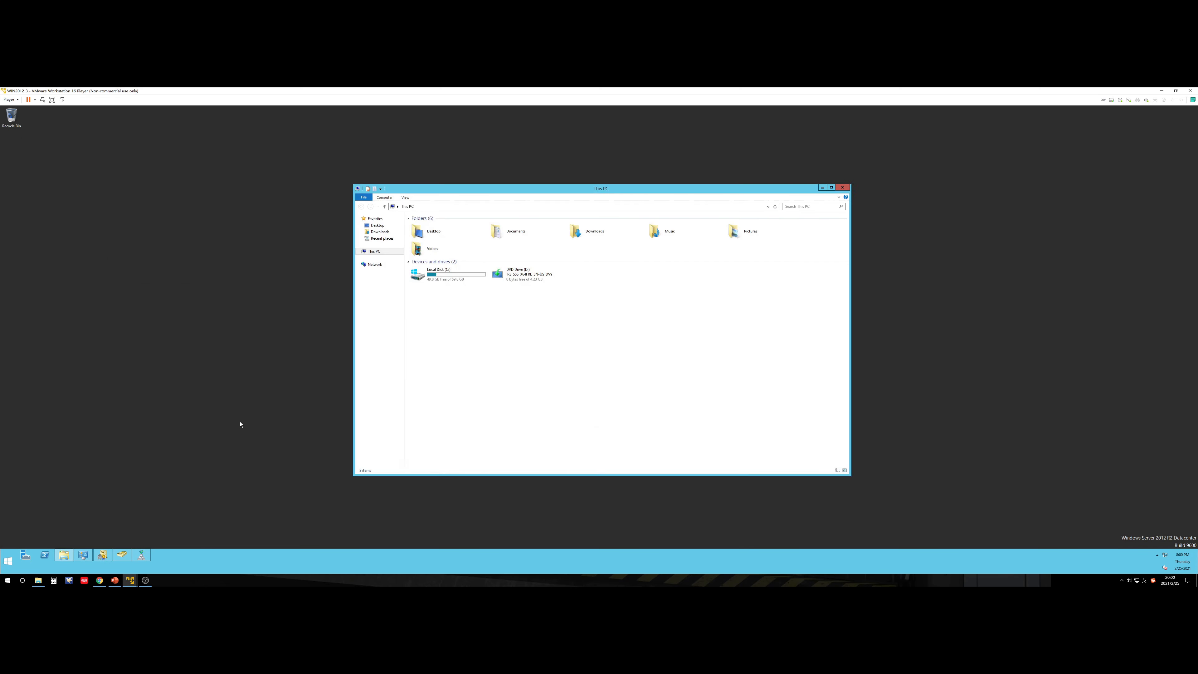
key(alt+F4)
key(super+r)
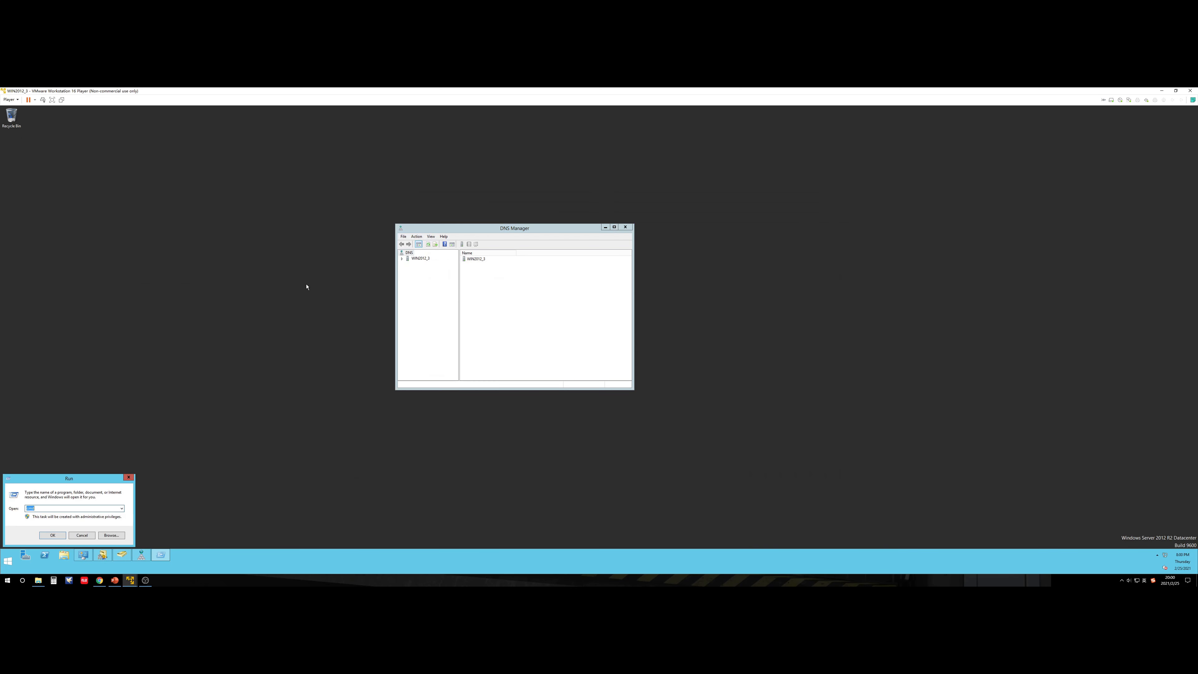
key(Return)
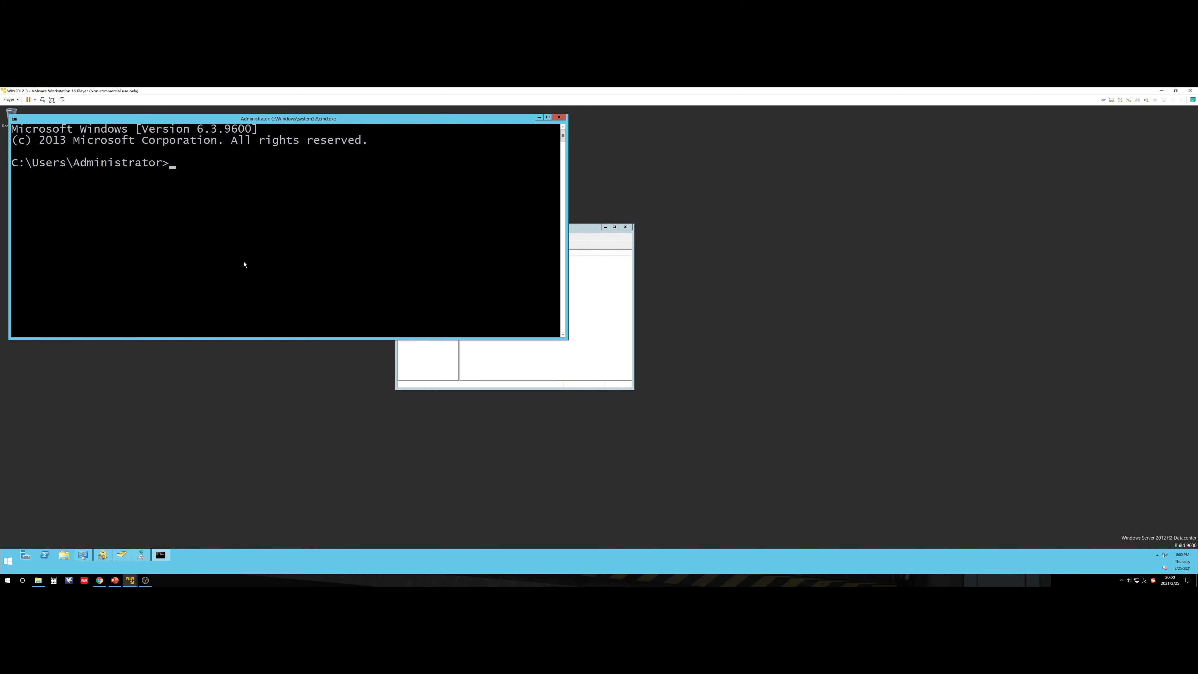
text(hostname)
key(Return)
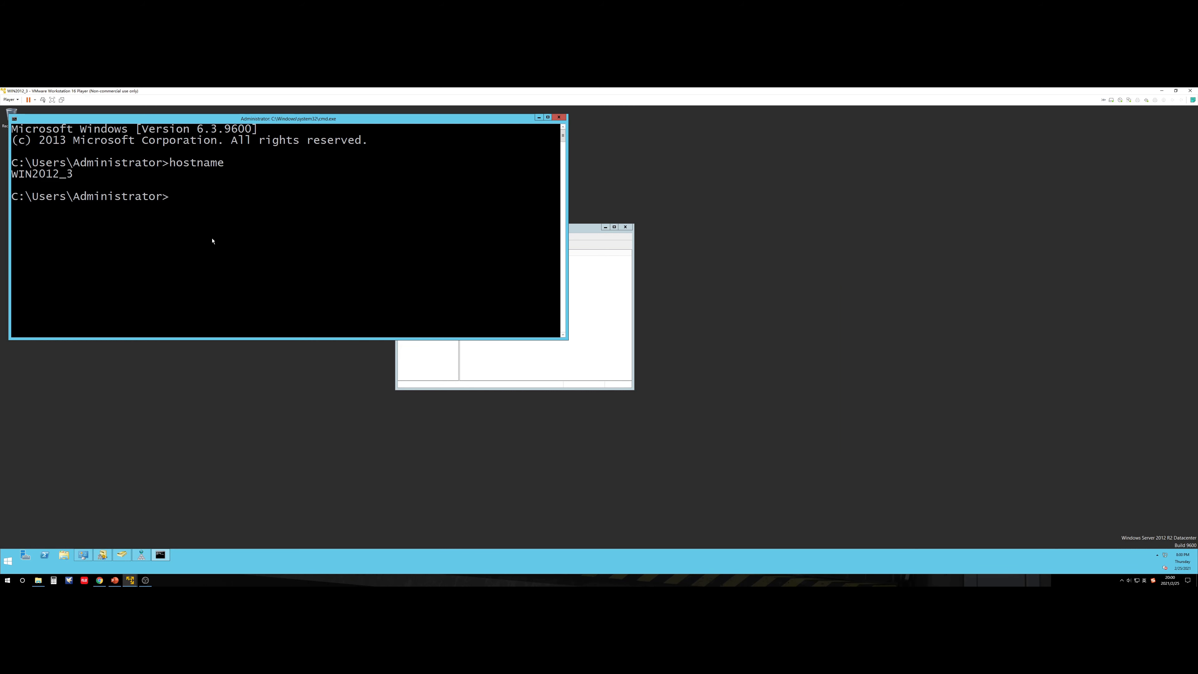
click(558, 117)
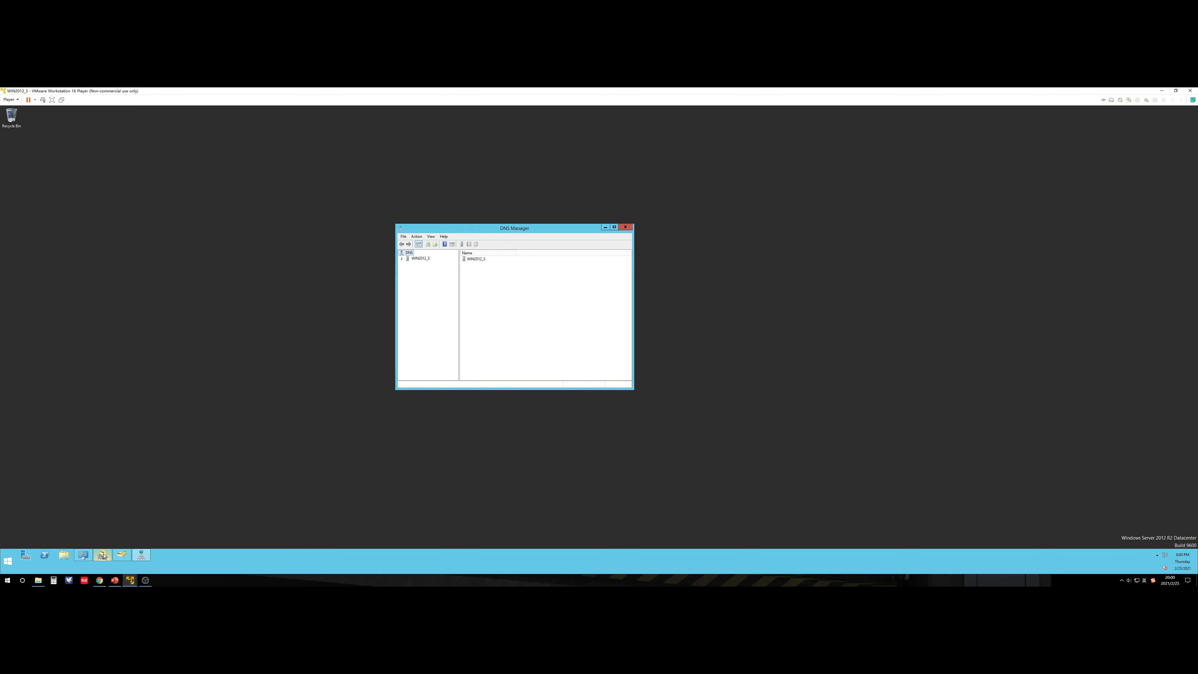
mouse_move(104, 555)
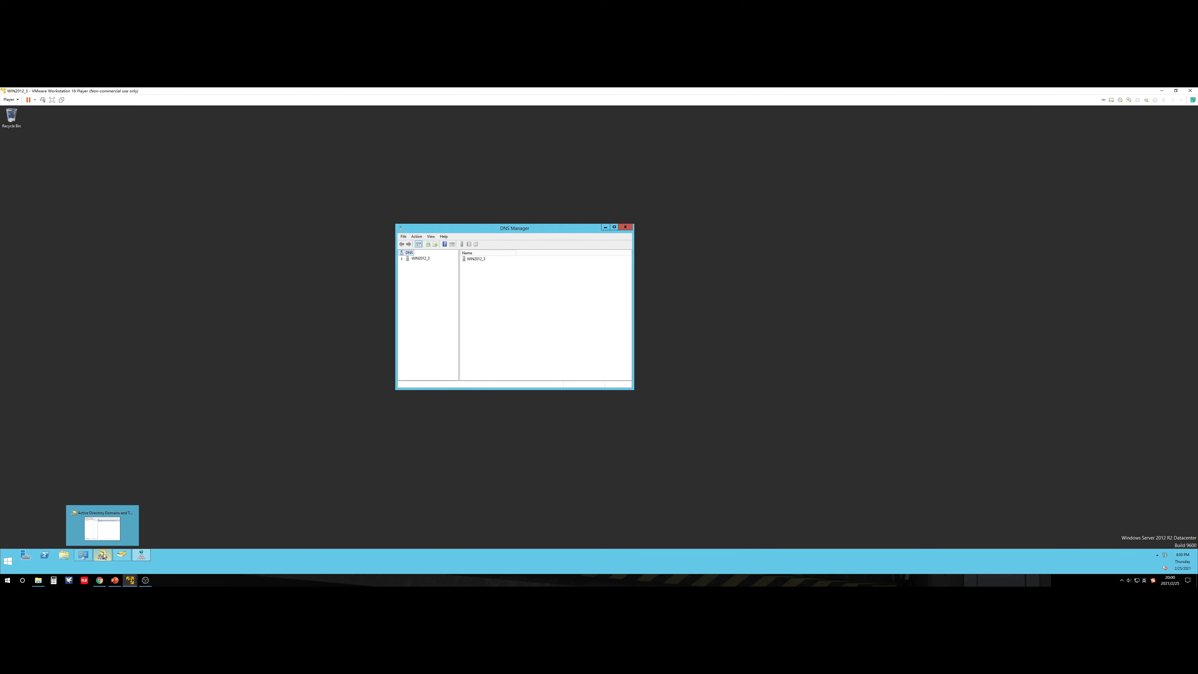
click(123, 557)
Step: Confirm WIN2012_3 is listed under cs.linchen.com's Domain Controllers, then close Users and Computers
drag(180, 142, 747, 267)
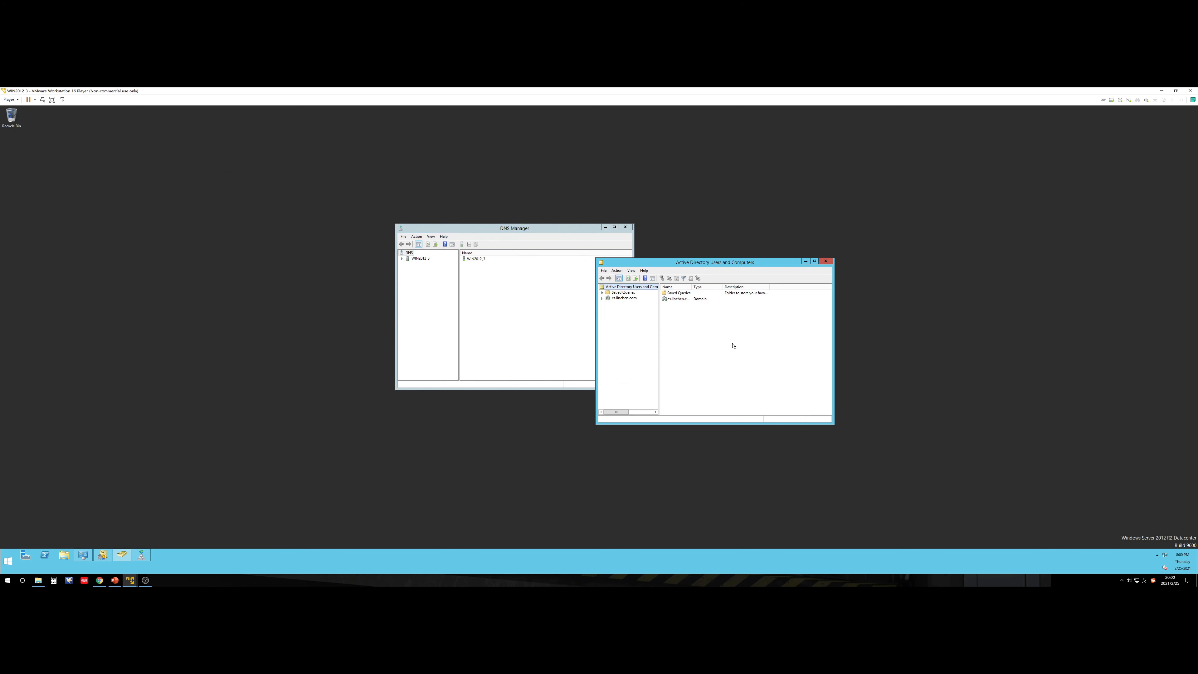
click(602, 299)
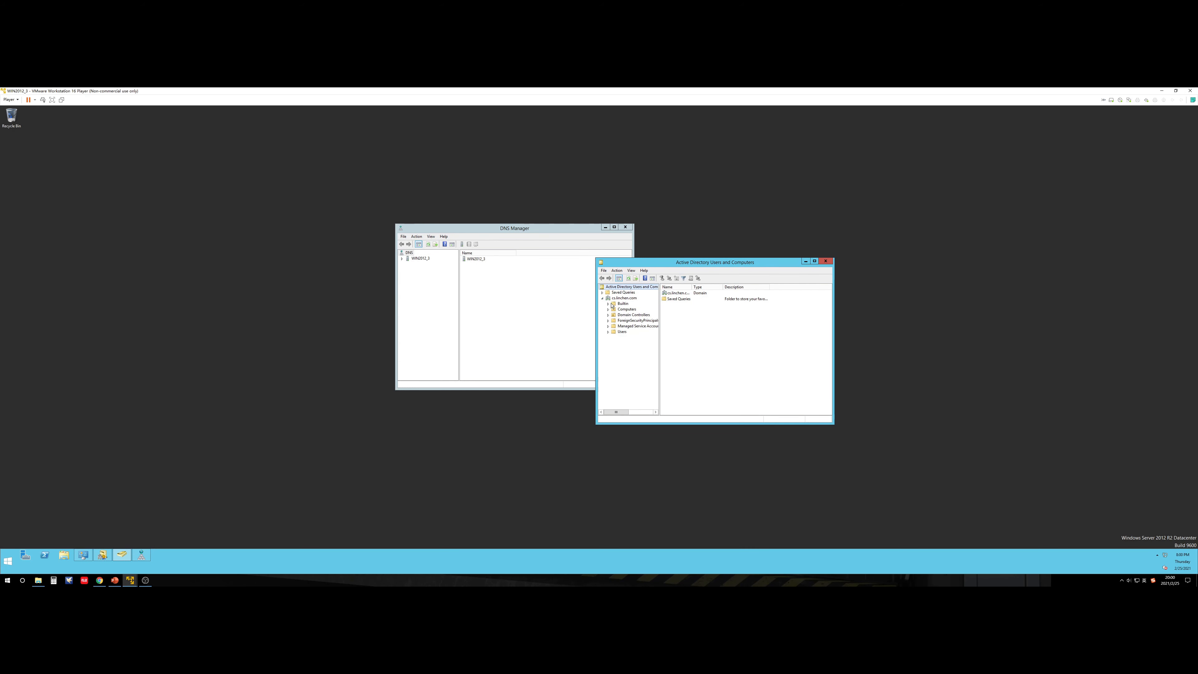
click(632, 314)
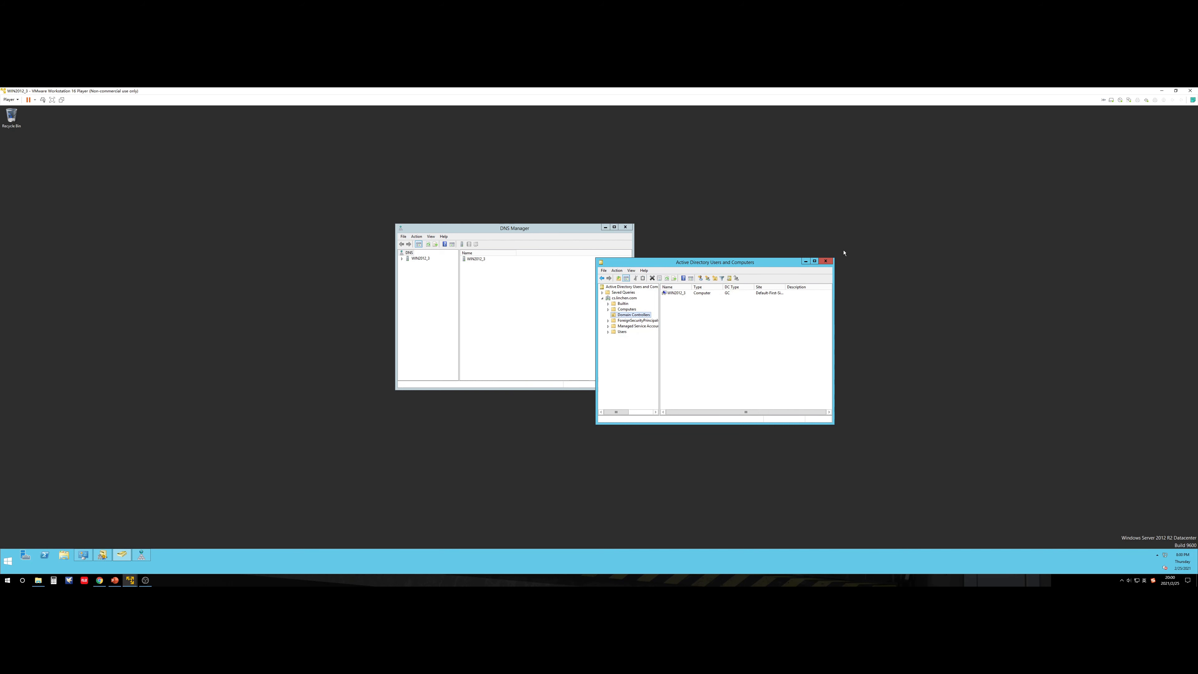
drag(834, 257, 1016, 168)
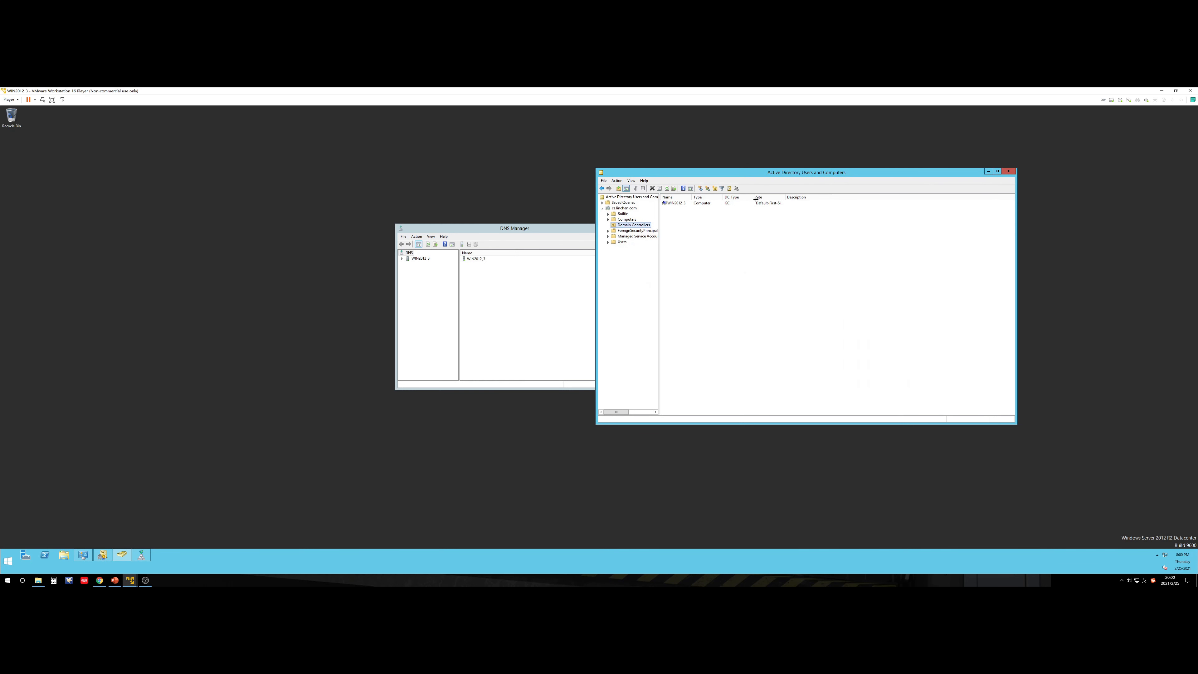
click(680, 205)
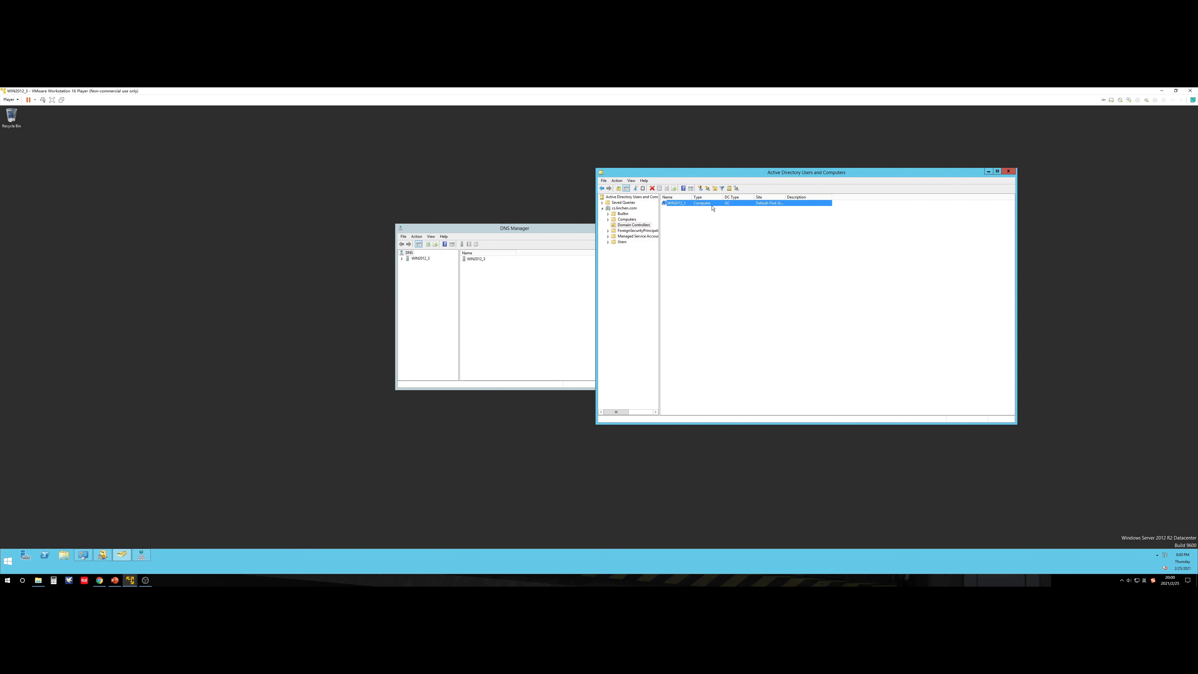
click(1008, 171)
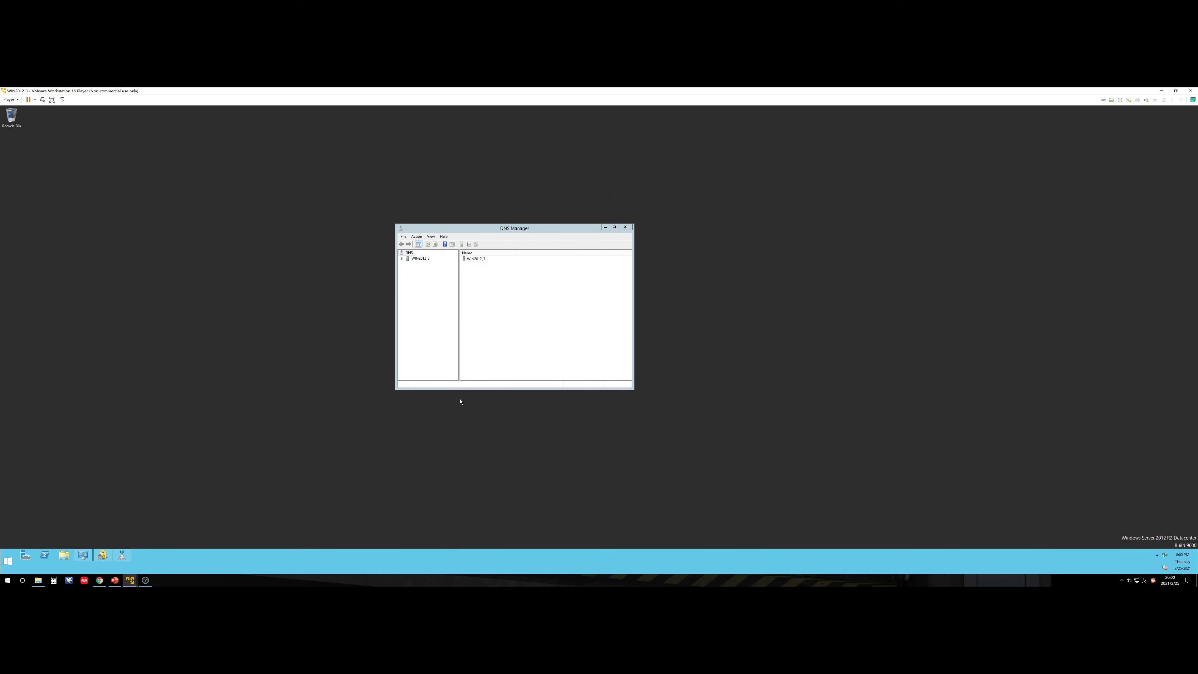
Step: Review cs.linchen.com's _tcp SRV records (_kerberos, _kpasswd, _ldap) with full data in DNS Manager
click(402, 258)
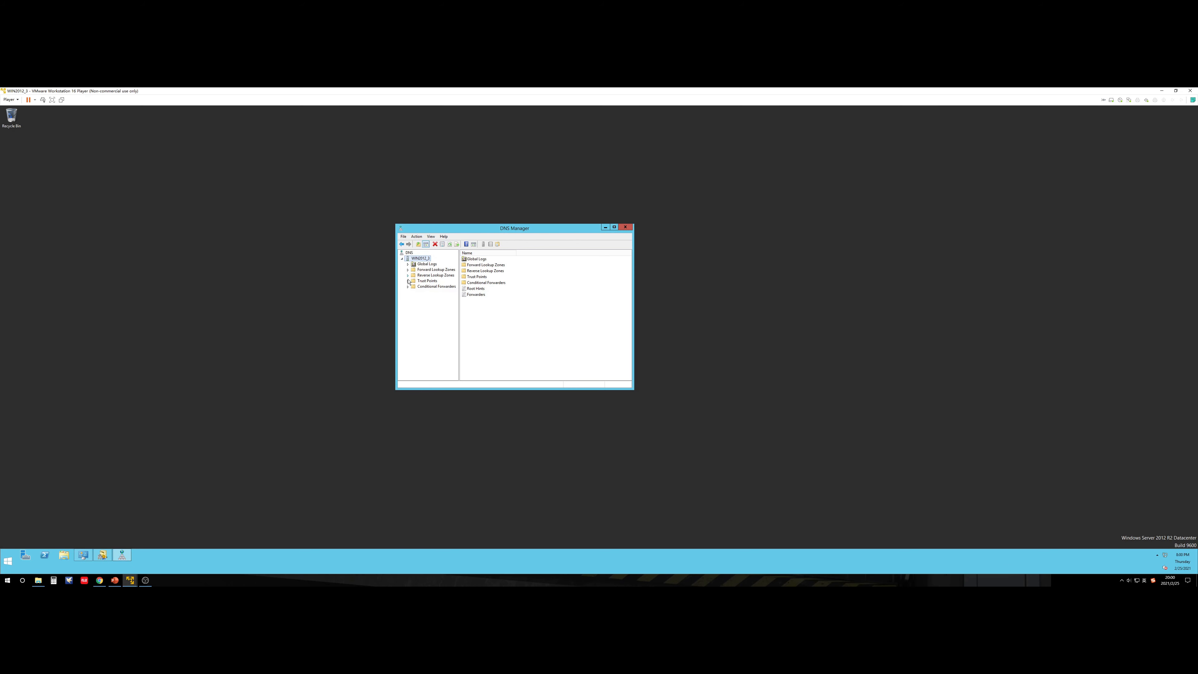
click(408, 270)
click(414, 280)
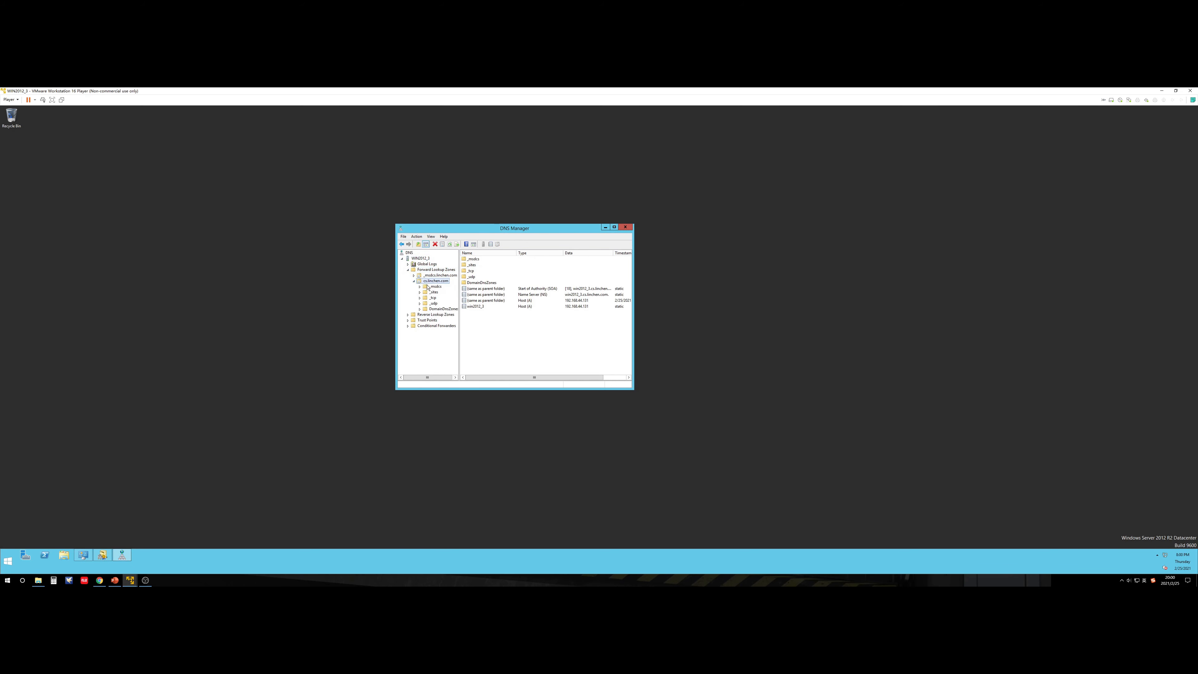
click(432, 298)
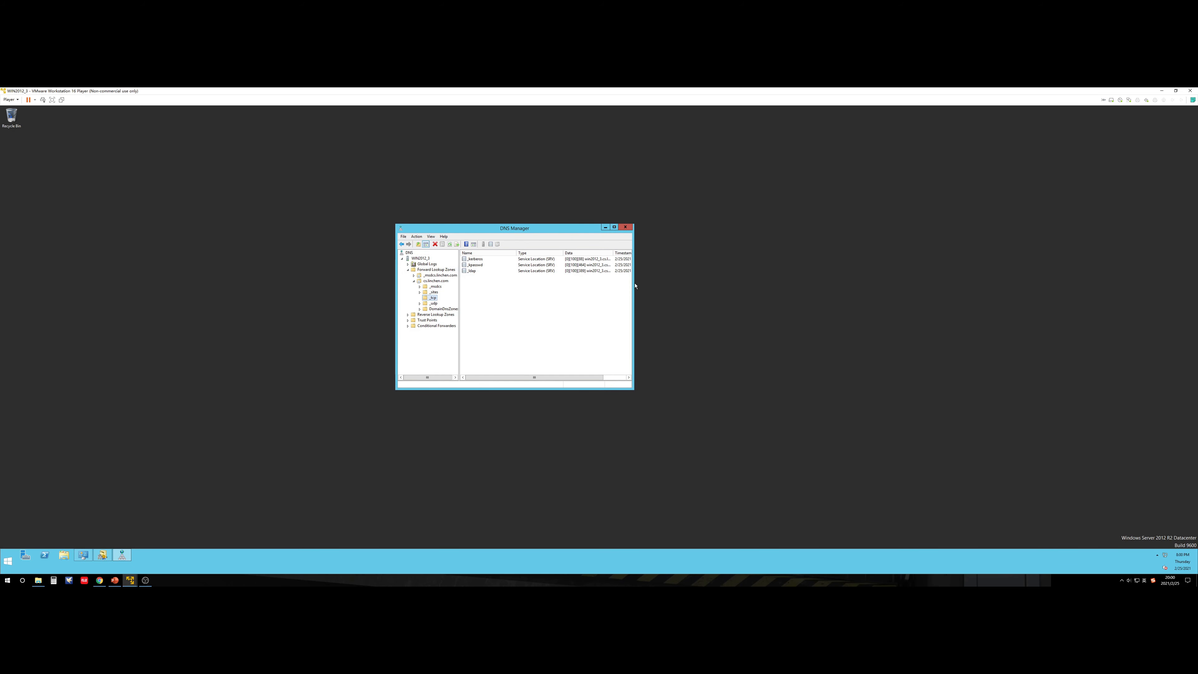
drag(633, 286, 951, 283)
drag(730, 223, 744, 168)
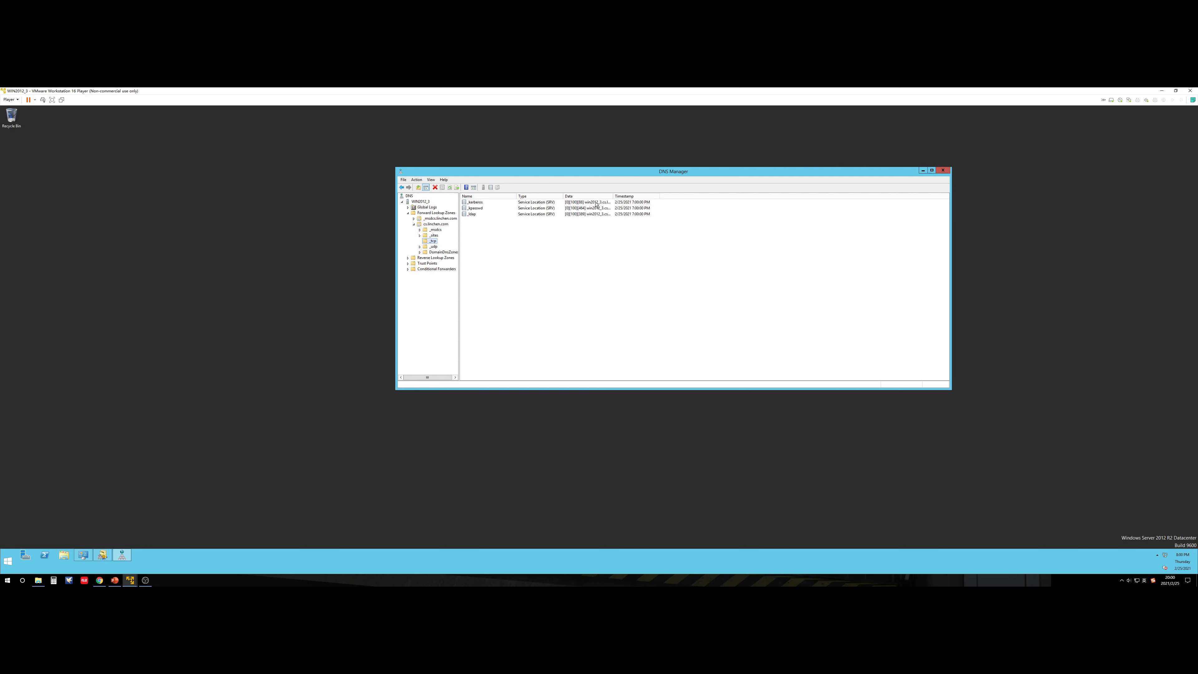
drag(612, 195, 743, 196)
click(622, 214)
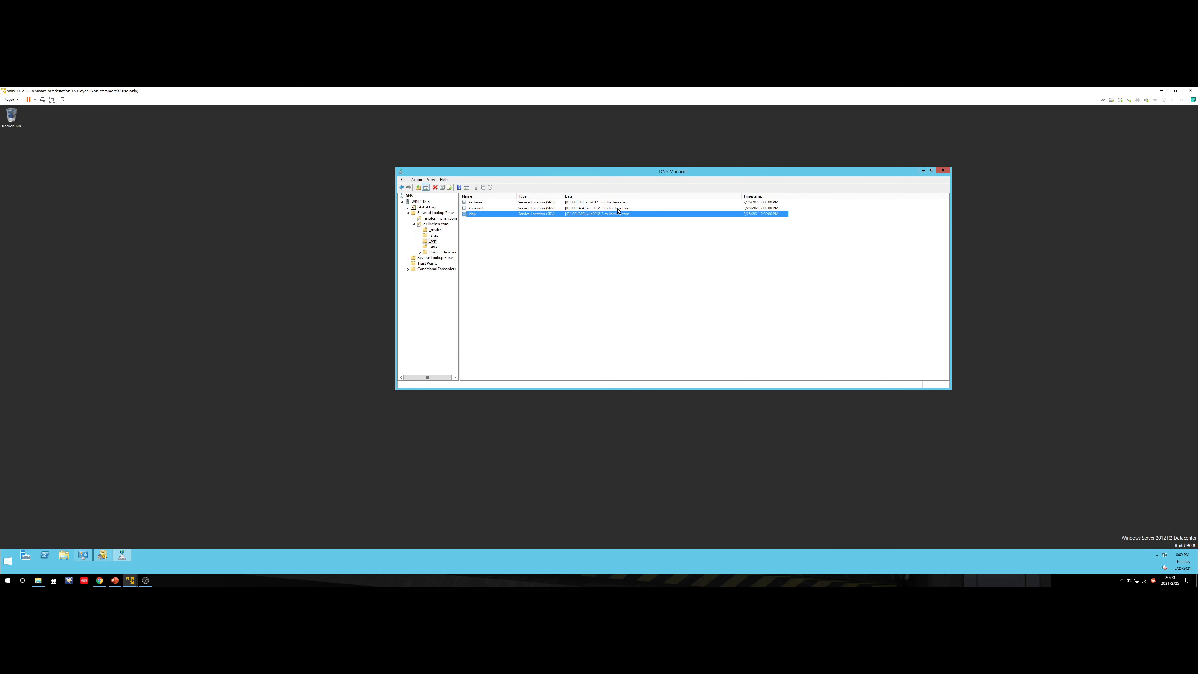
click(616, 209)
click(611, 202)
click(603, 208)
click(597, 214)
Step: Close DNS Manager, open Domains and Trusts, and view linchen.com's trusts with cs.linchen.com
click(942, 170)
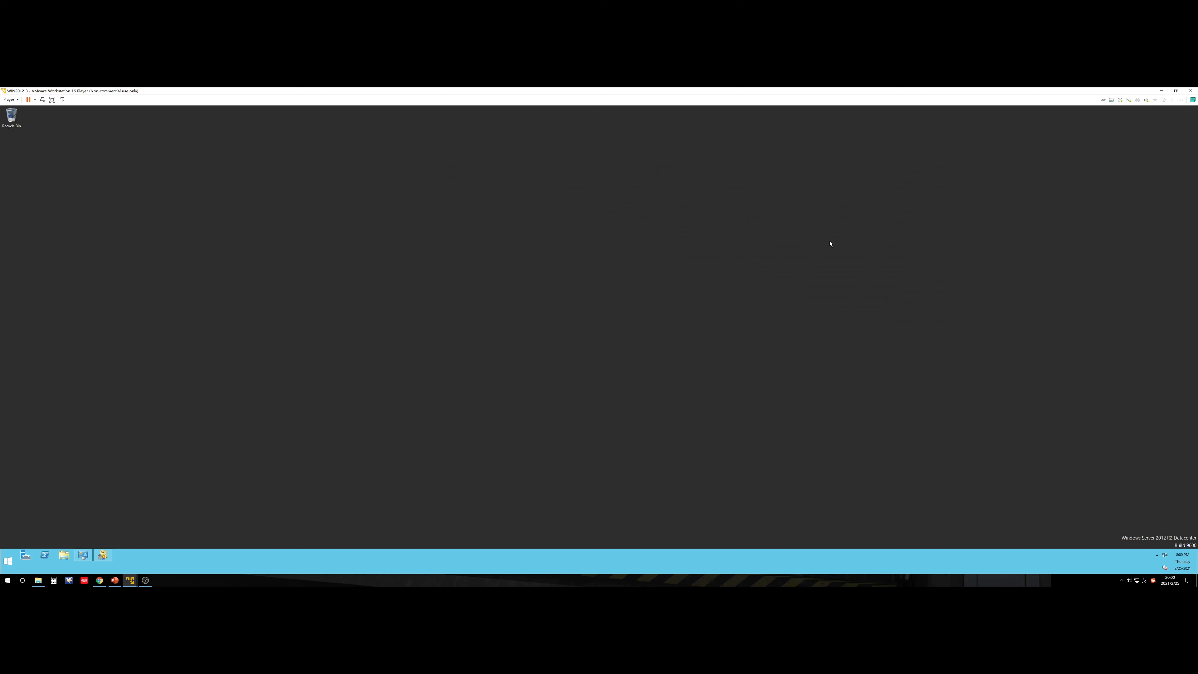
click(104, 553)
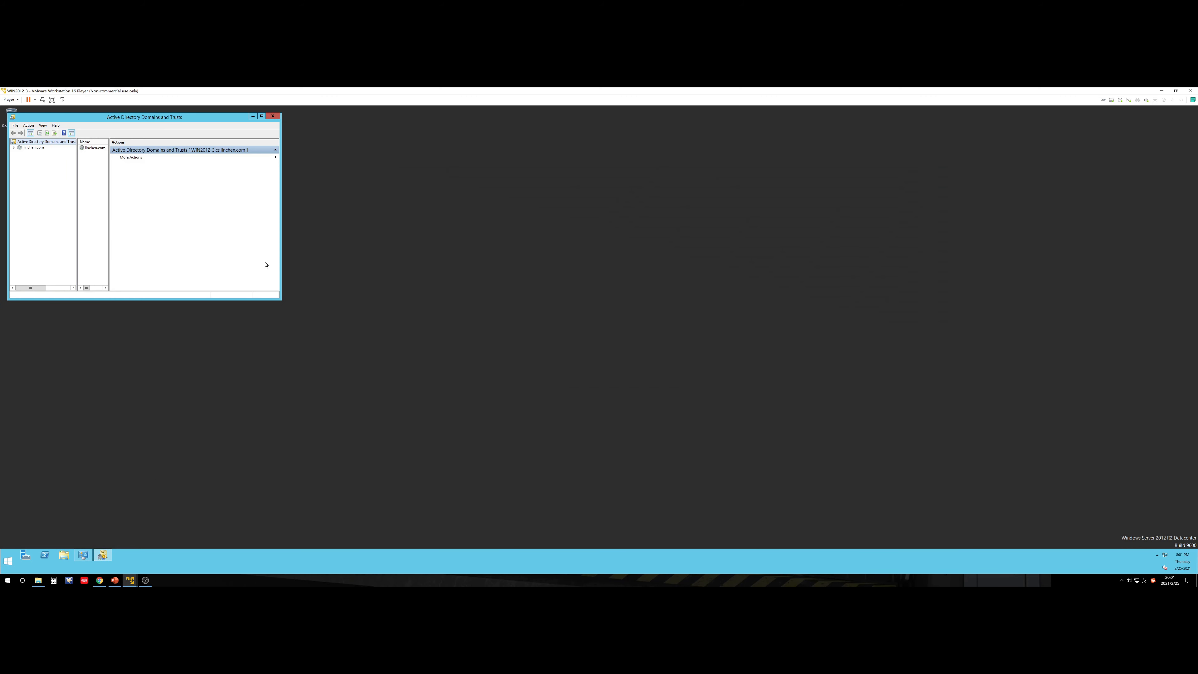
drag(215, 118, 619, 235)
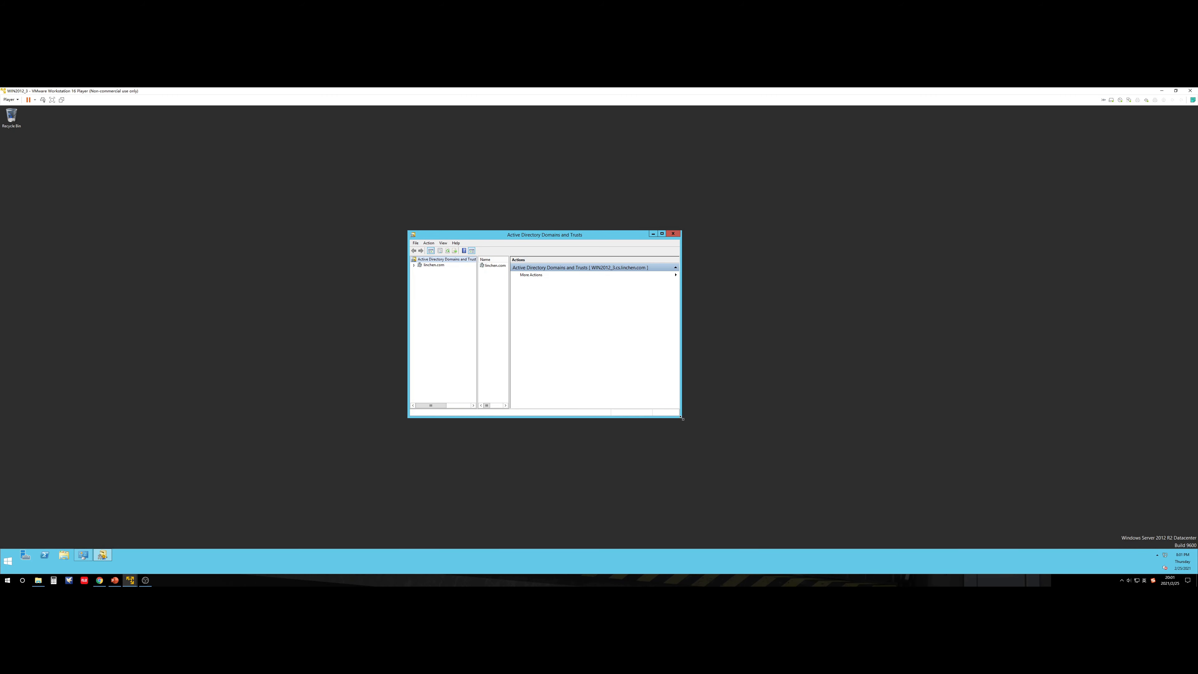
drag(683, 419, 905, 506)
drag(655, 234, 663, 195)
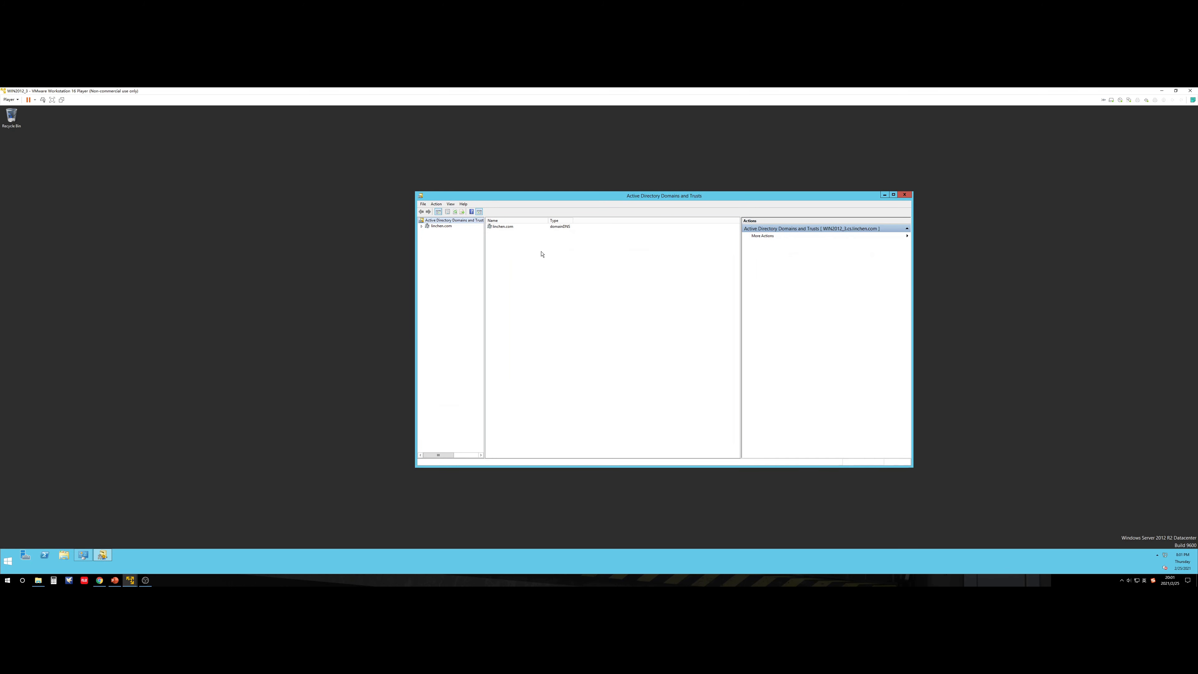
click(436, 227)
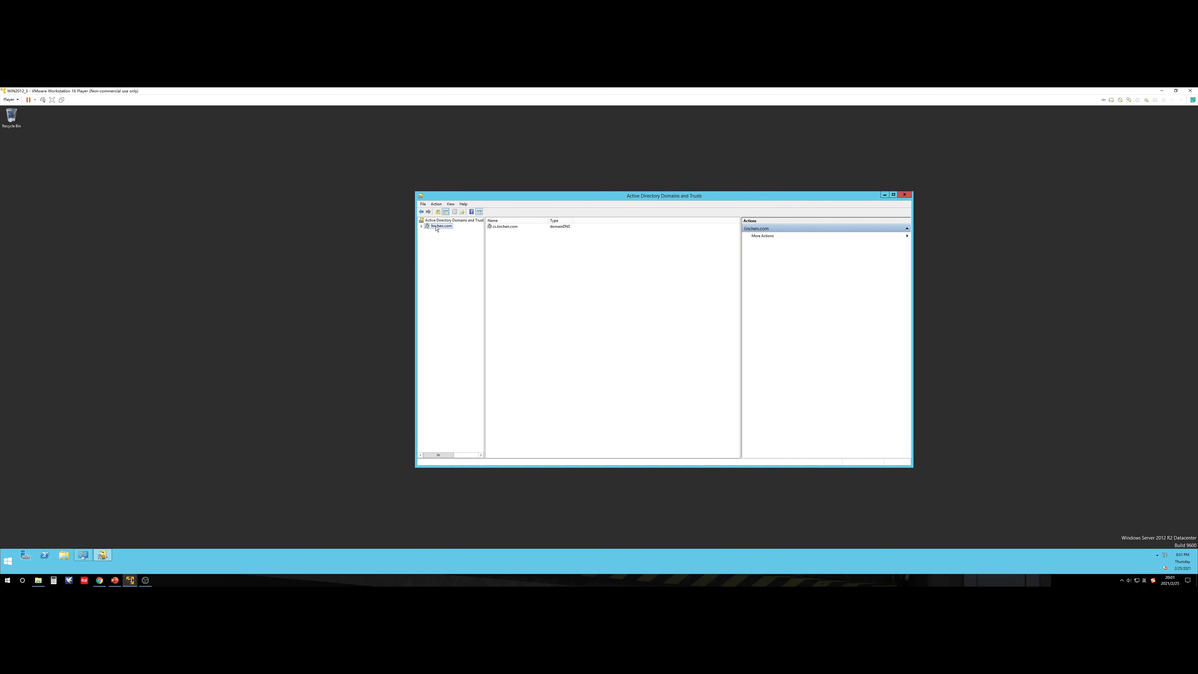
right_click(454, 228)
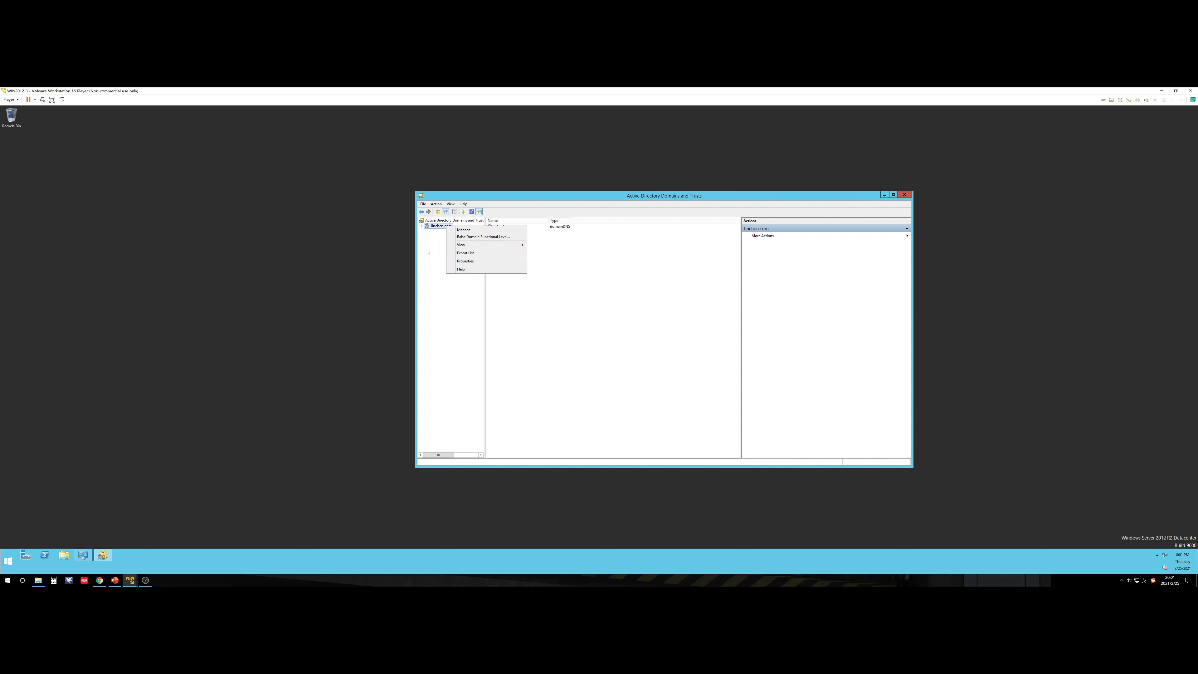
click(467, 269)
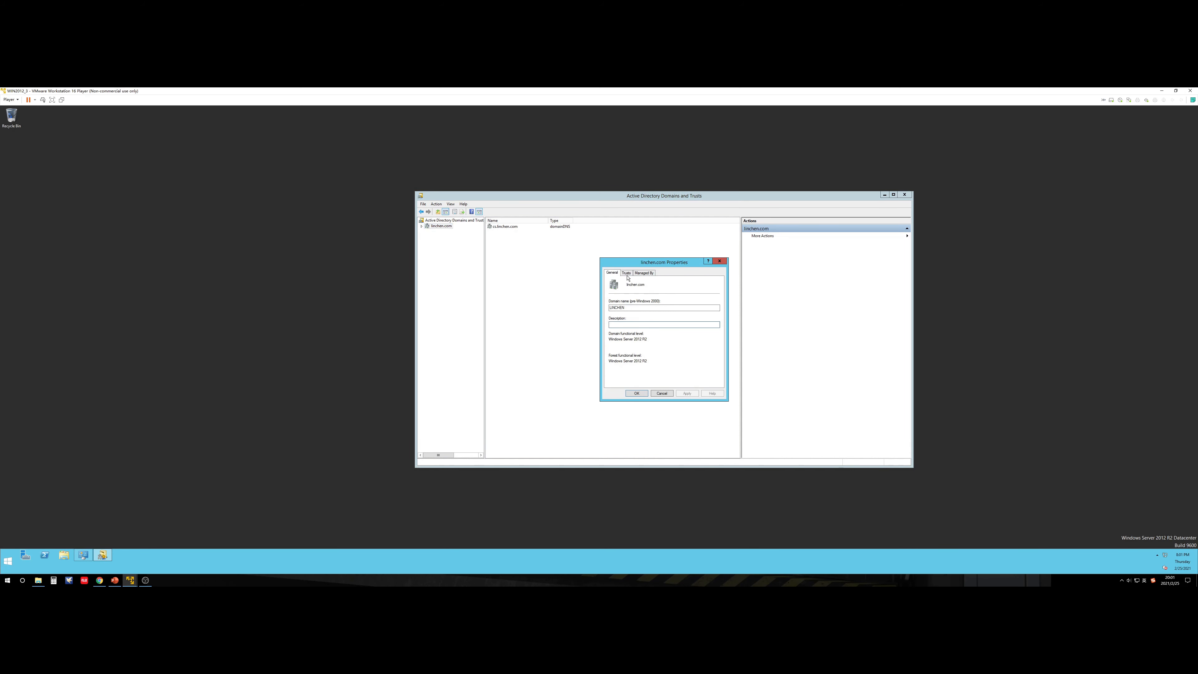
click(626, 273)
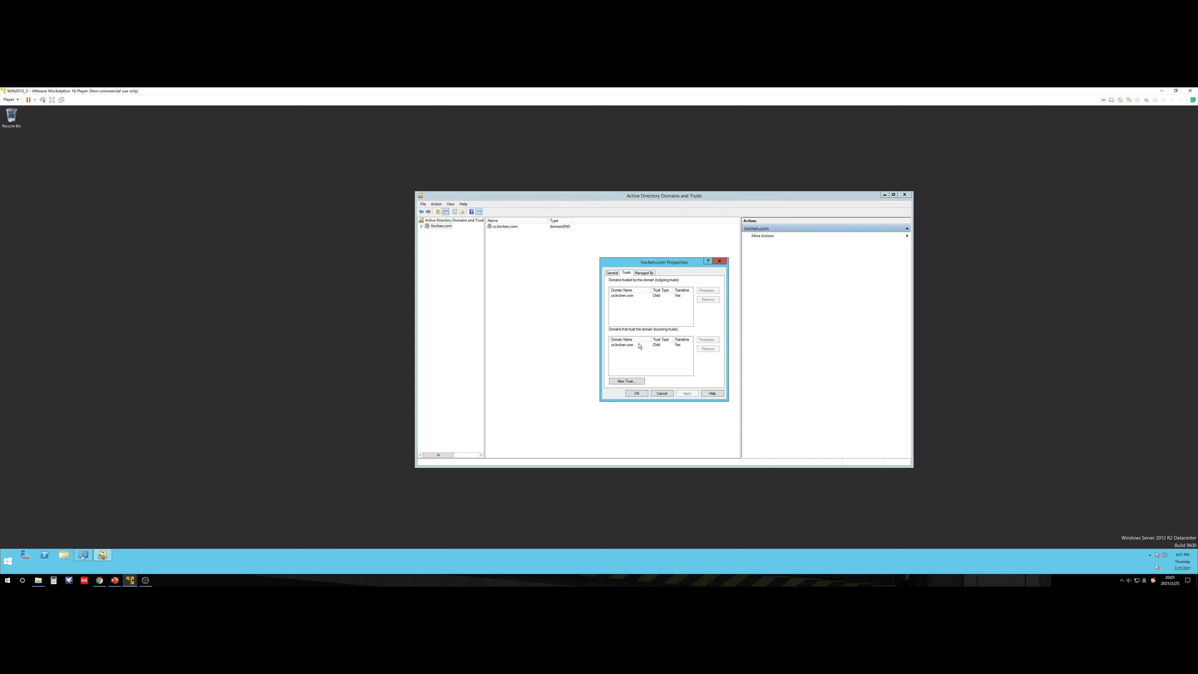
click(664, 393)
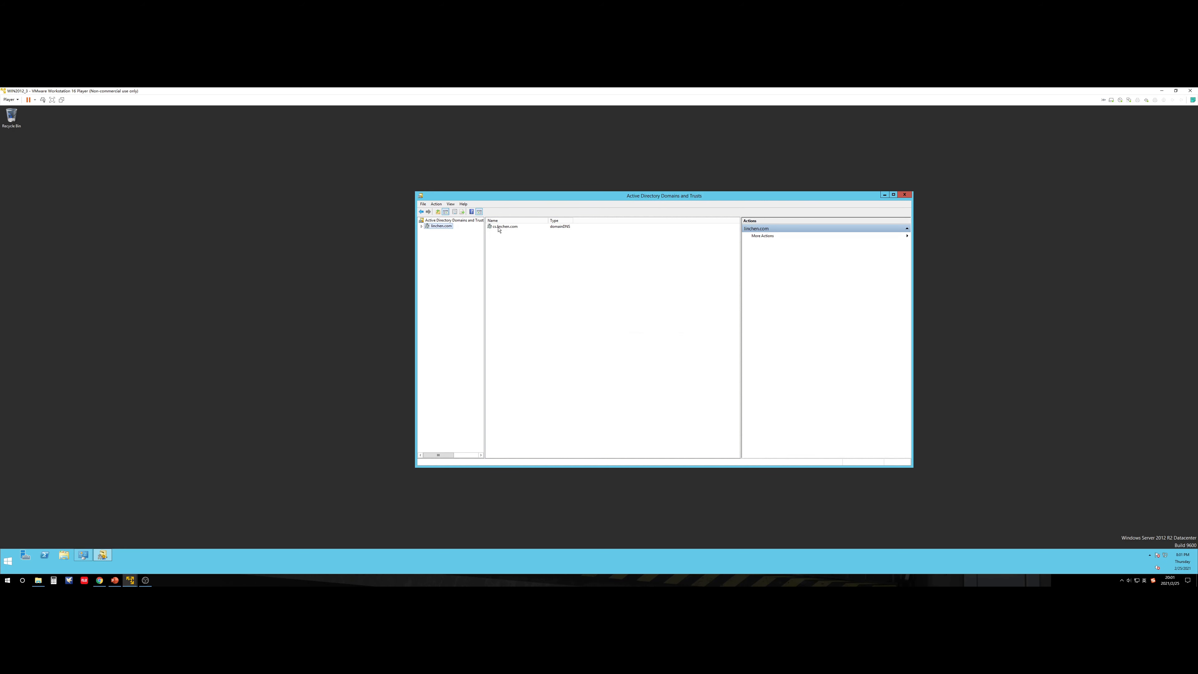
Step: Expand linchen.com to show cs.linchen.com and recheck the two-way transitive trusts, consulting help
double_click(444, 227)
right_click(445, 230)
click(472, 265)
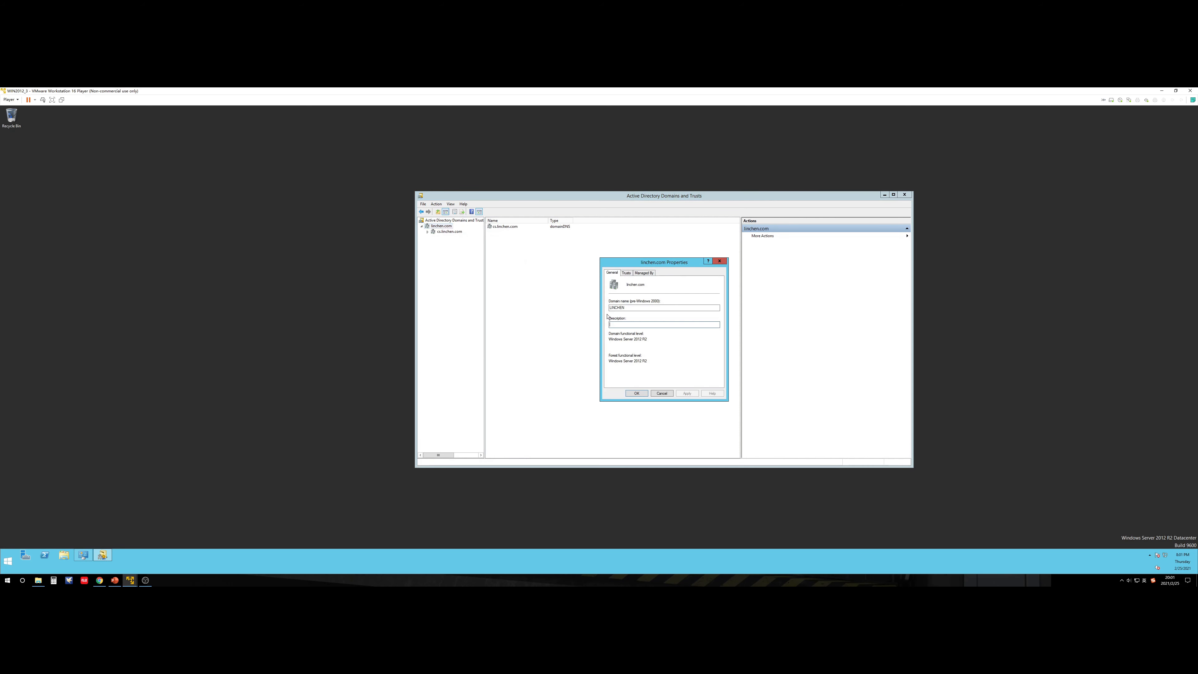
click(625, 274)
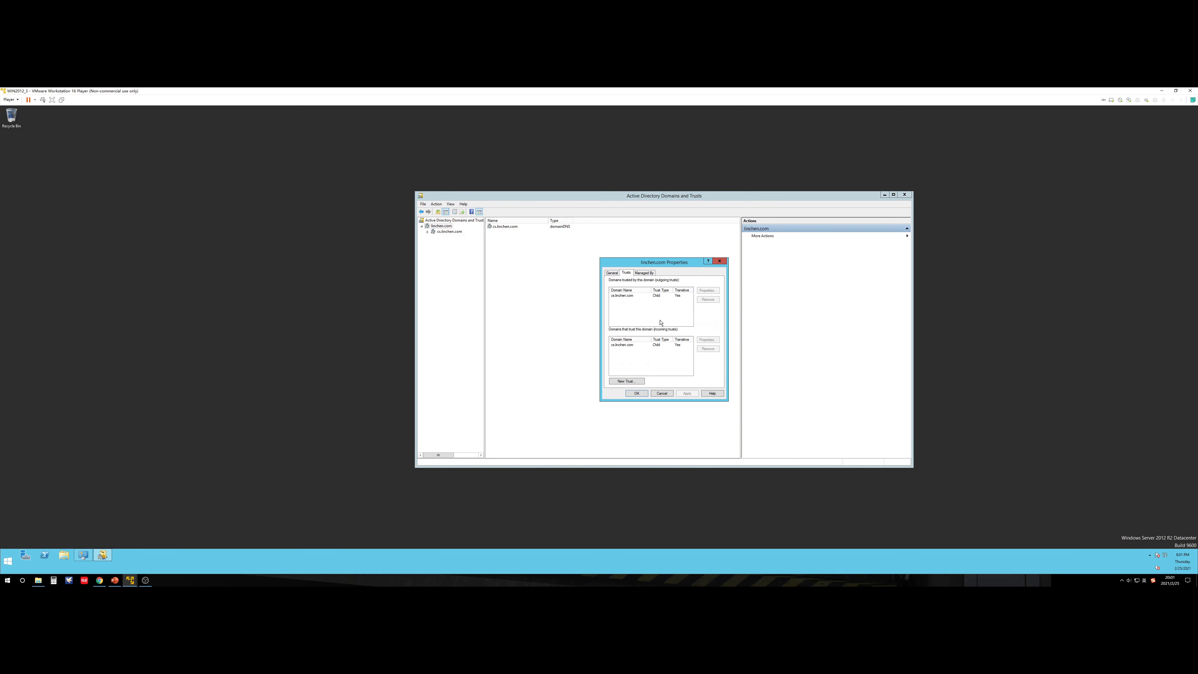
click(711, 393)
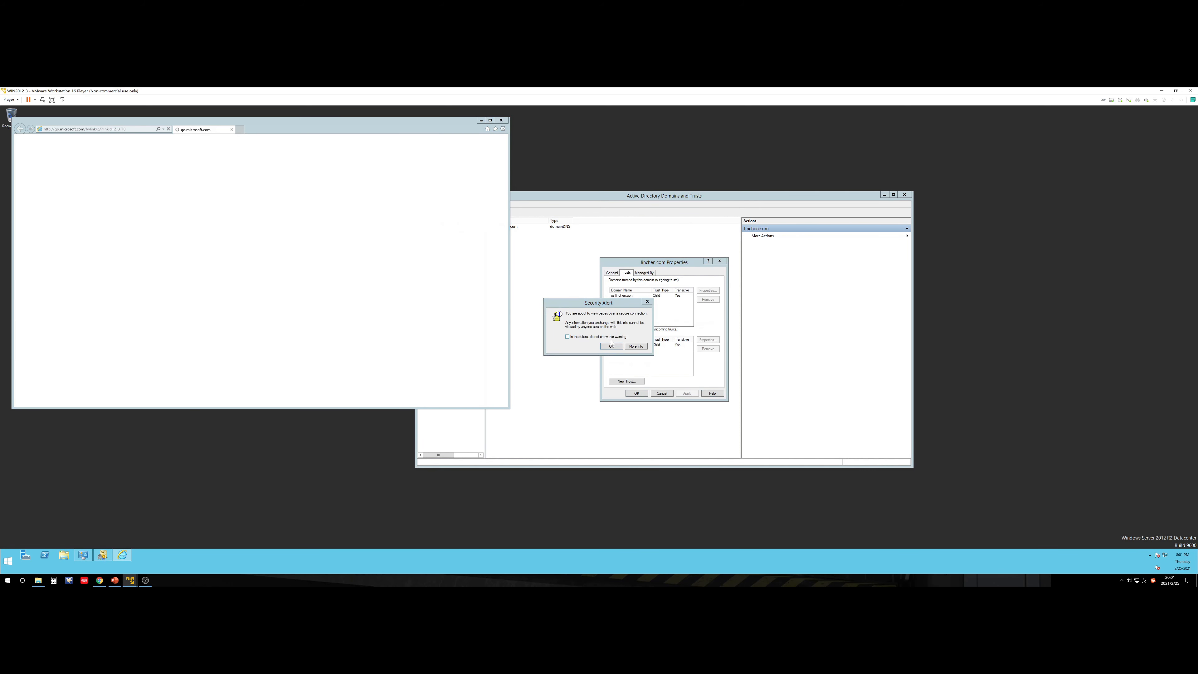
click(611, 346)
click(501, 119)
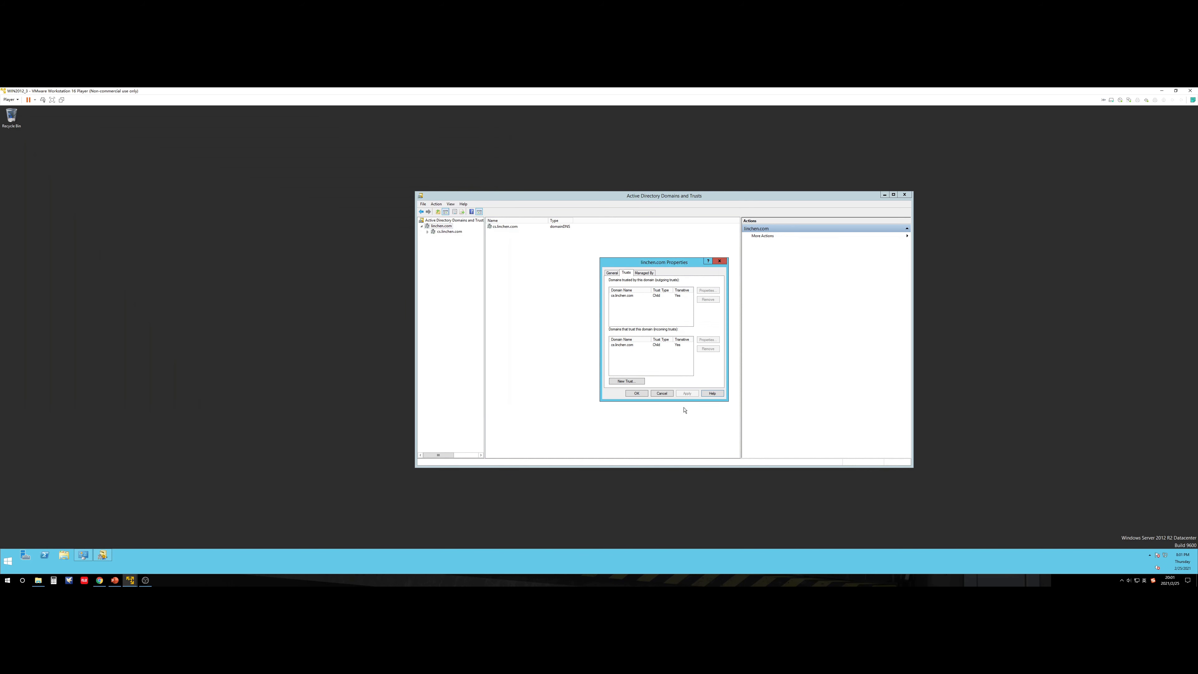
click(662, 393)
click(440, 233)
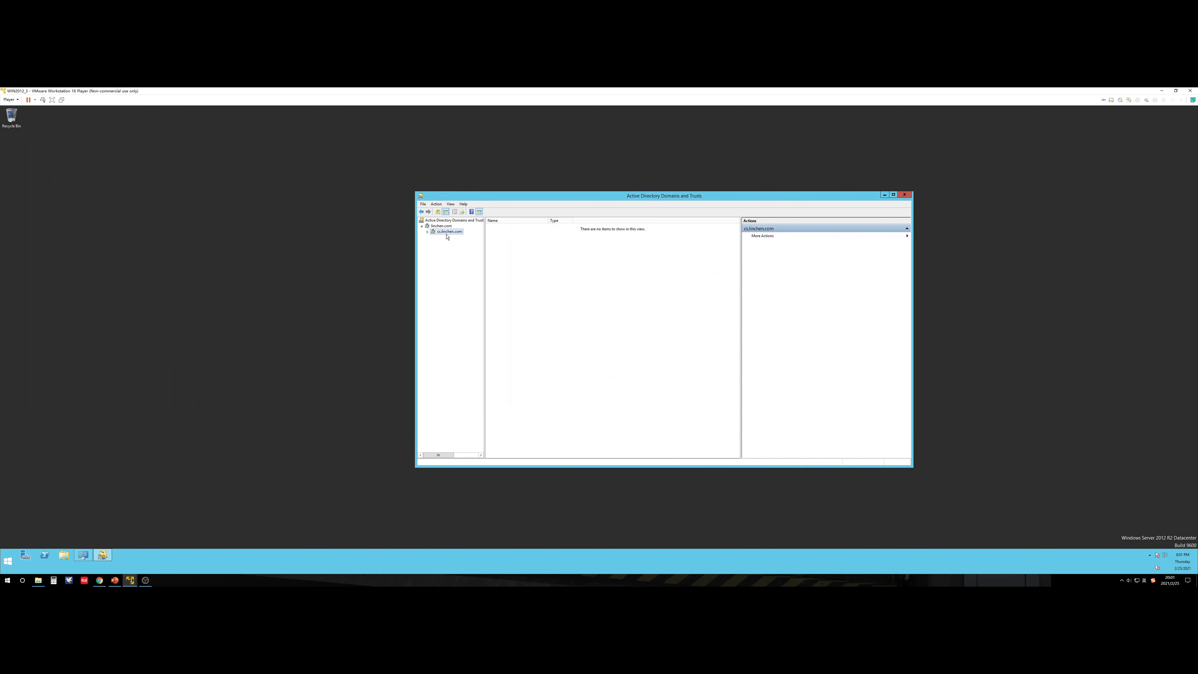
right_click(451, 233)
click(463, 268)
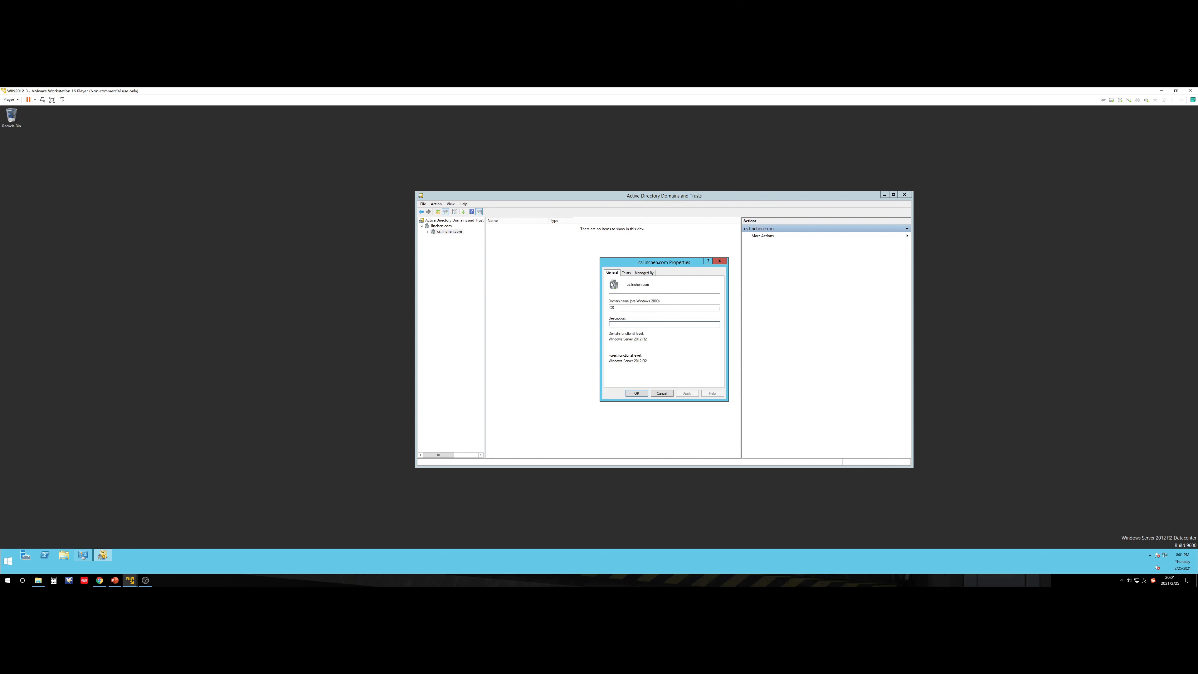
click(625, 274)
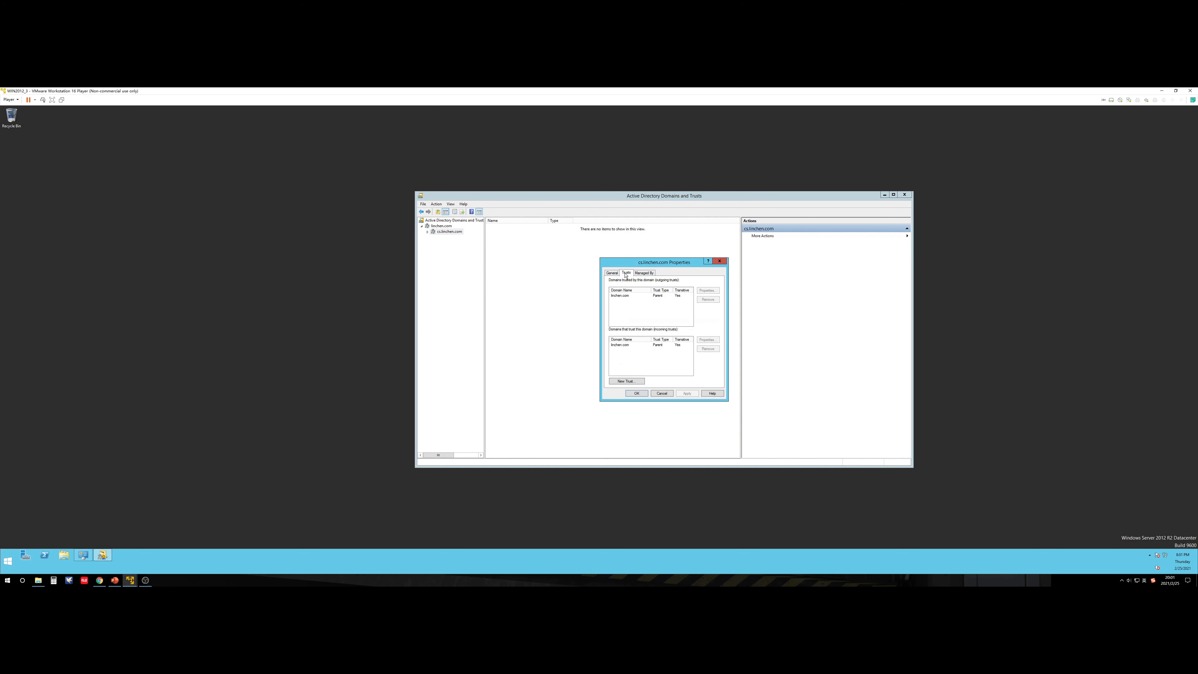
click(658, 297)
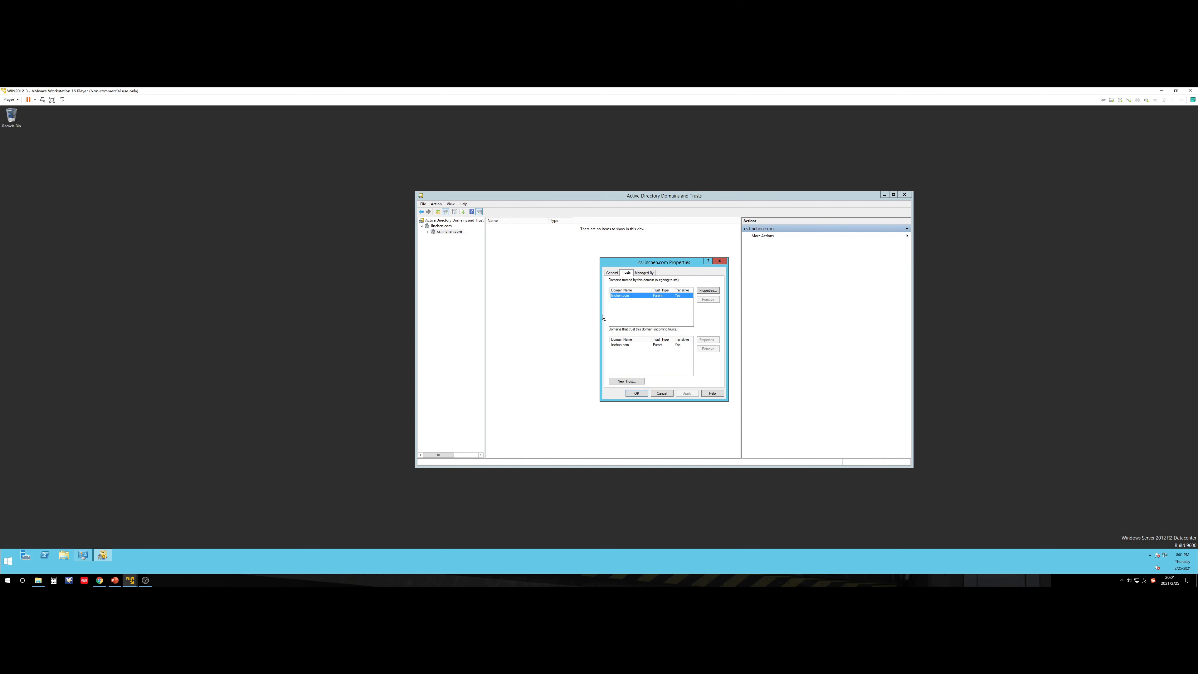
click(646, 345)
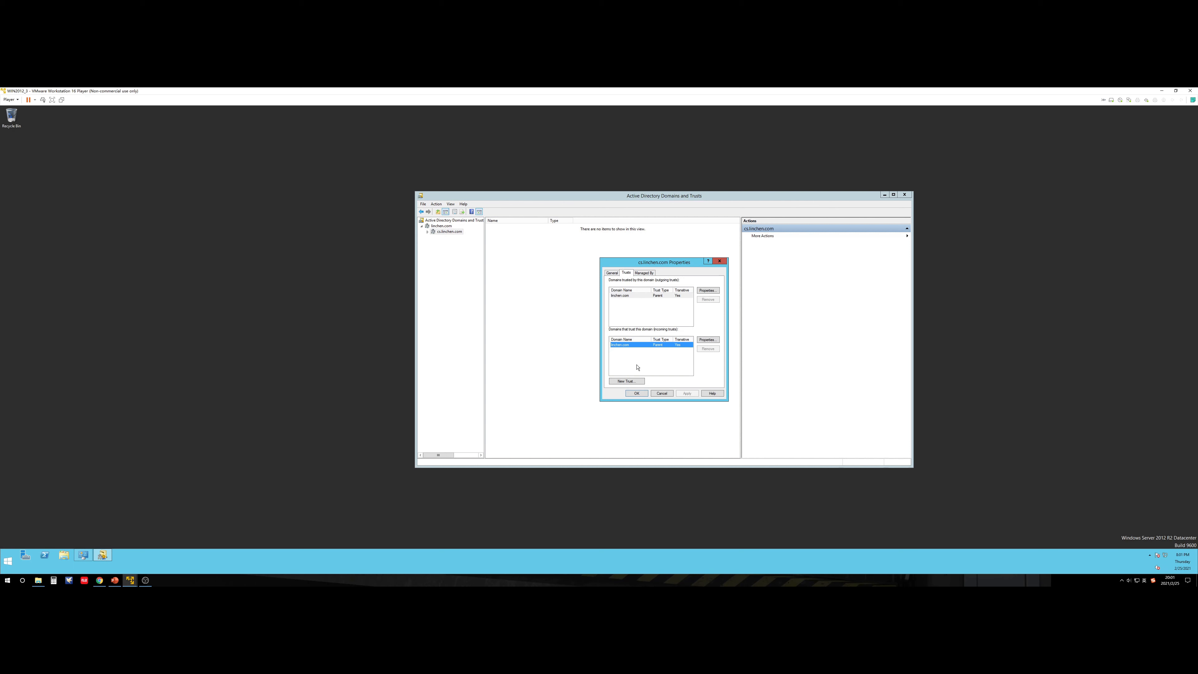
click(628, 381)
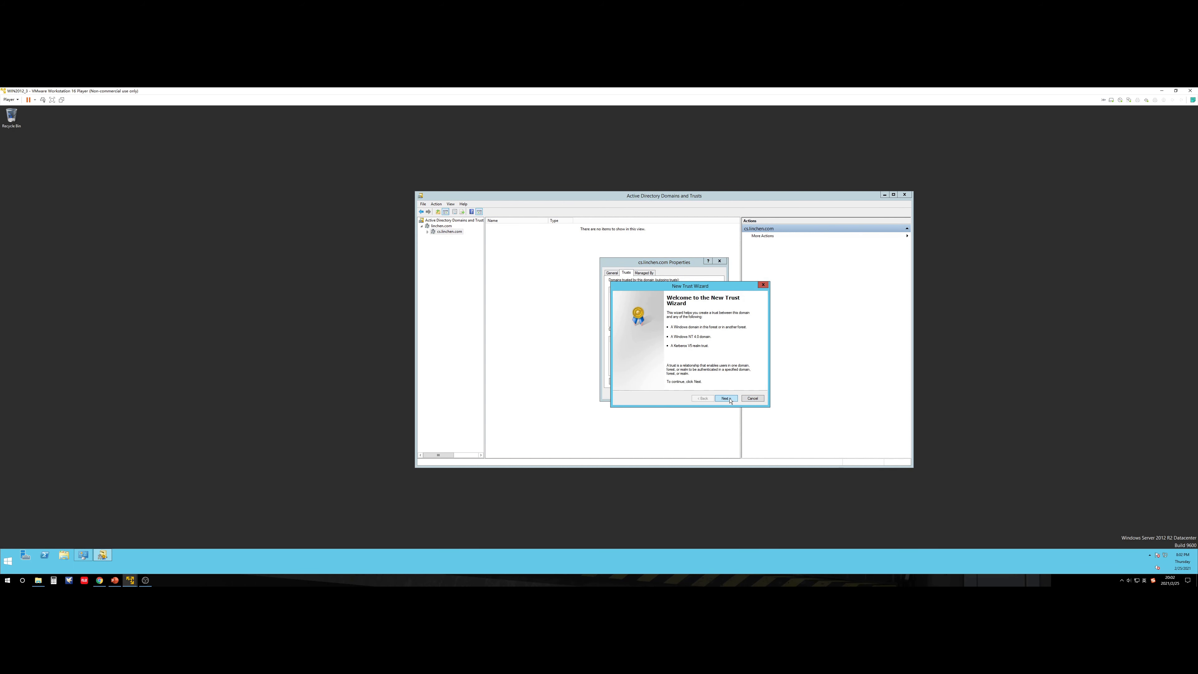
click(749, 399)
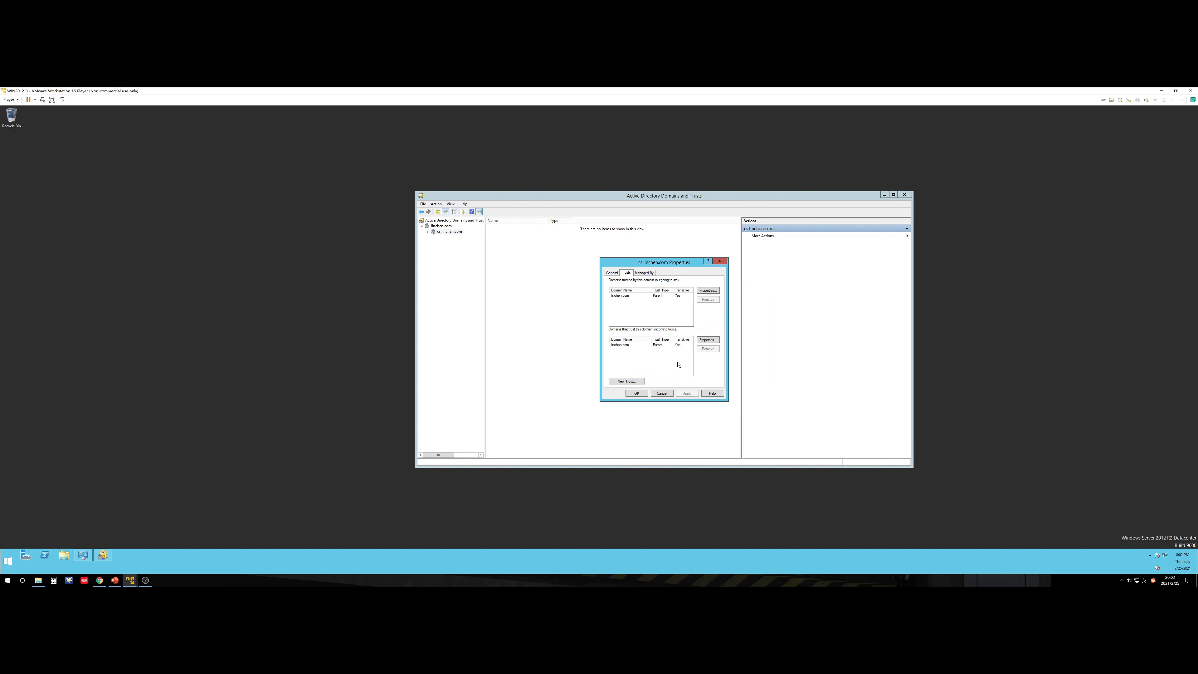
click(662, 393)
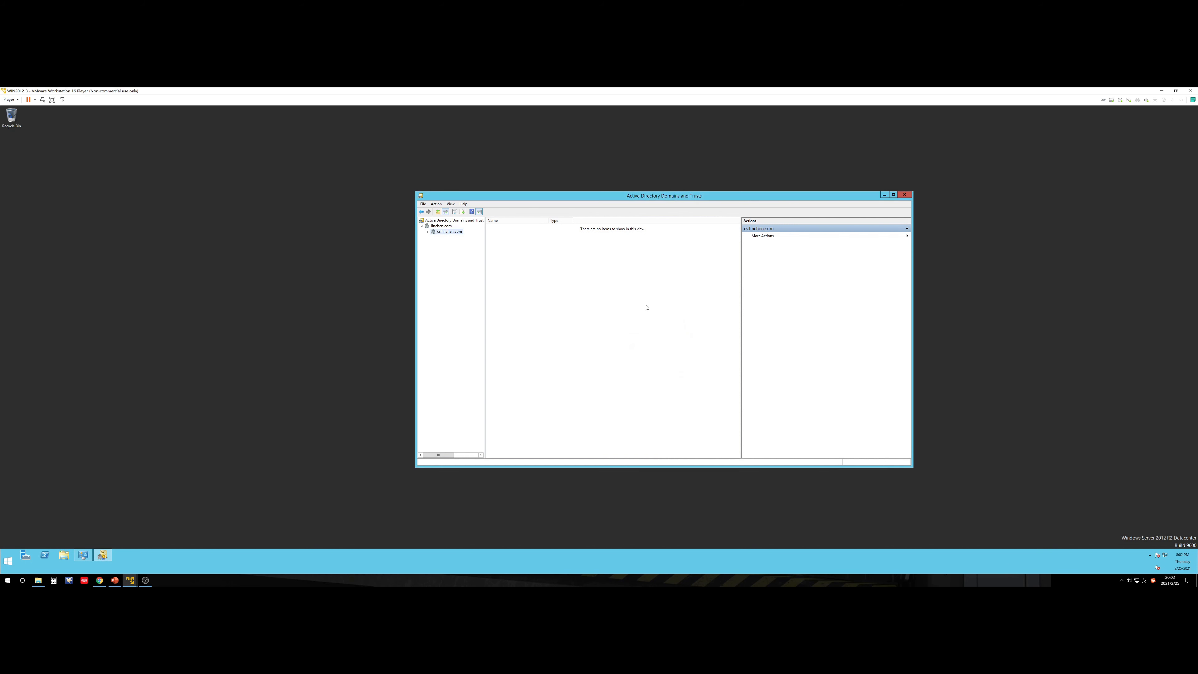